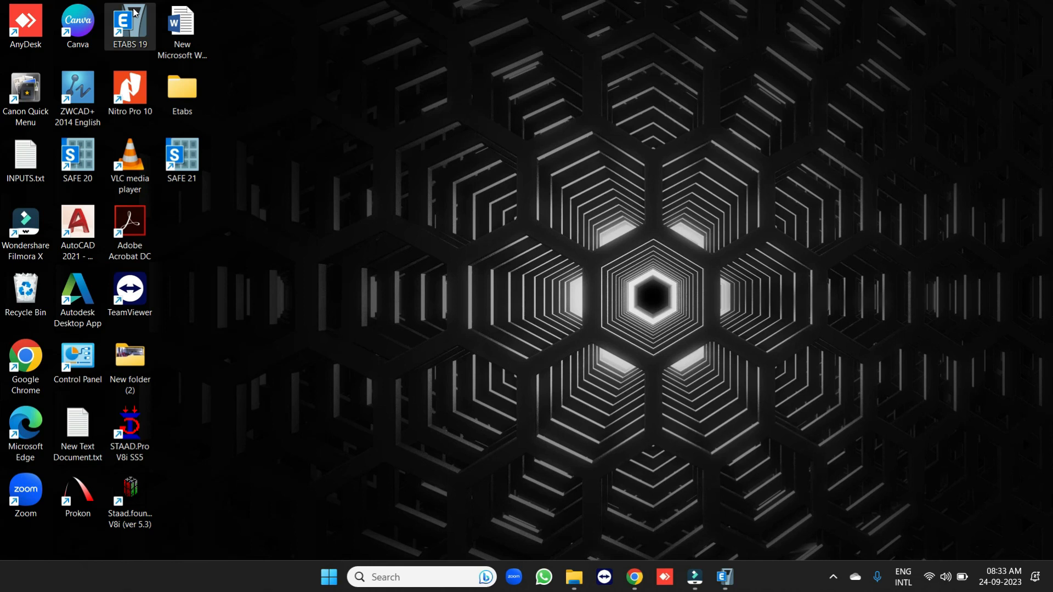
- Open the drawing G+2 ARCHI PLAN.dwg from the Etabs > PROJ 2 > DRAWINGS folder in ZWCAD
double_click(177, 100)
double_click(176, 150)
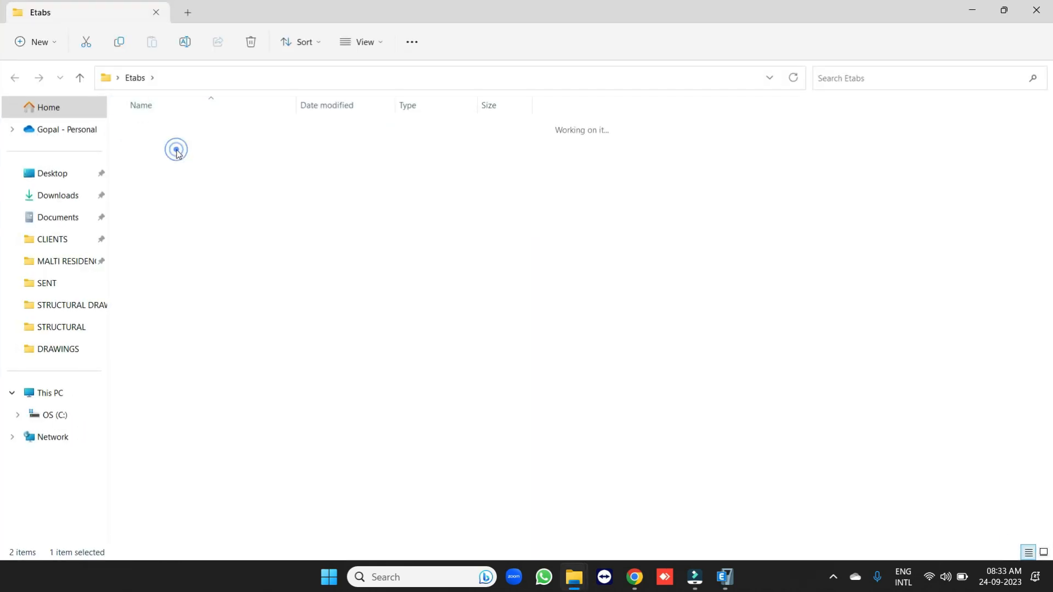
double_click(169, 129)
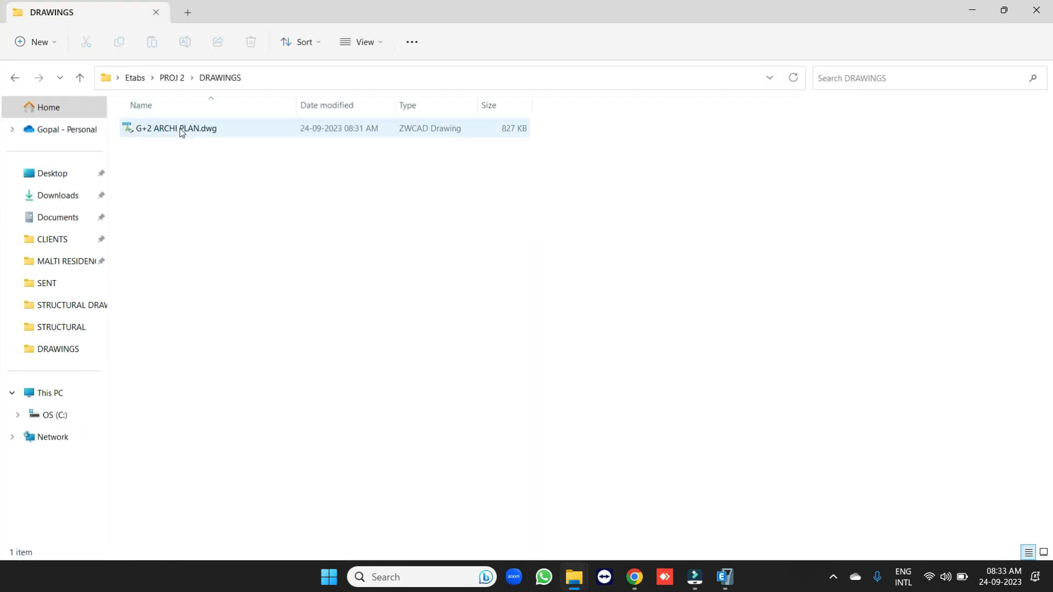
double_click(182, 131)
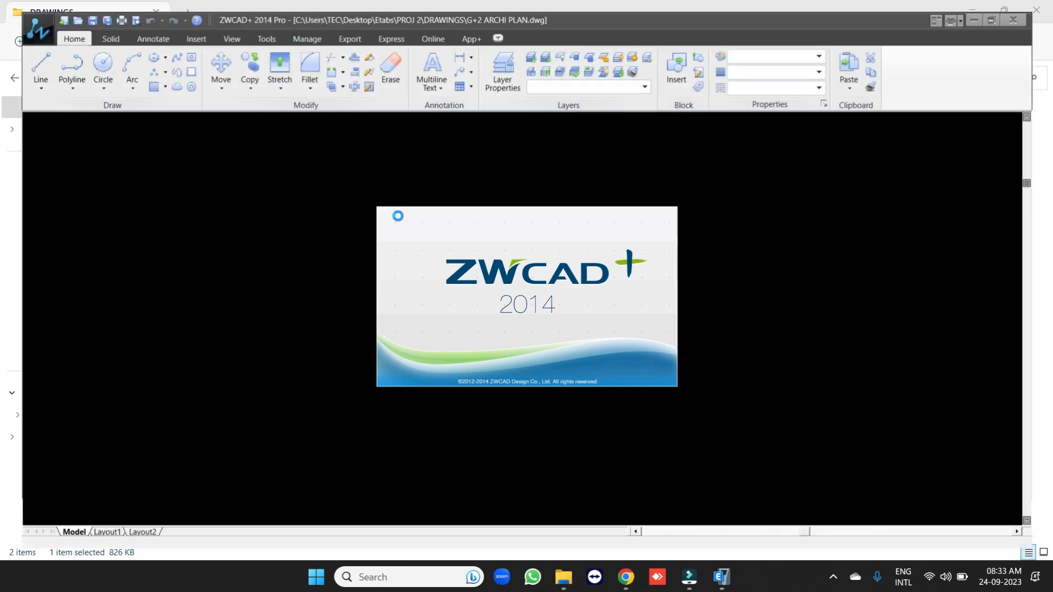
- Look over the parking plan and the three upper floor plans inside the red frame
scroll(539, 389, up, 10)
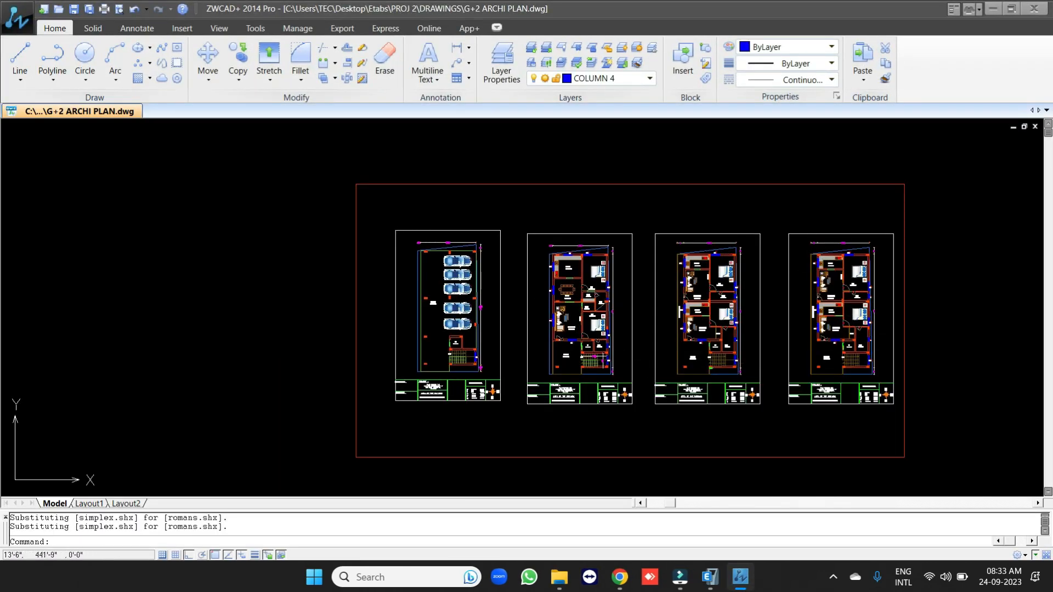
scroll(479, 357, up, 2)
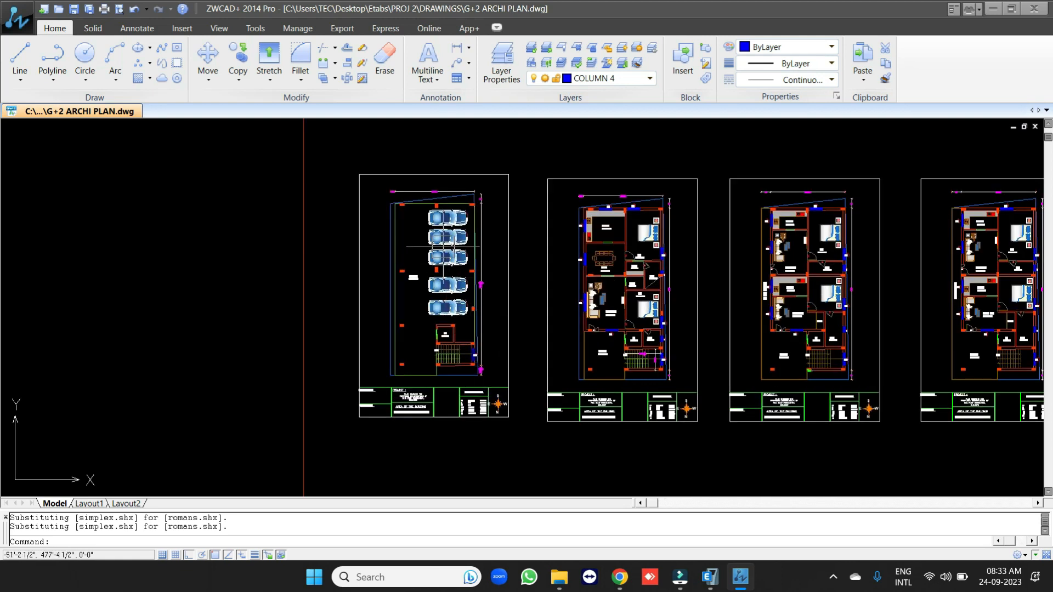
scroll(459, 247, down, 1)
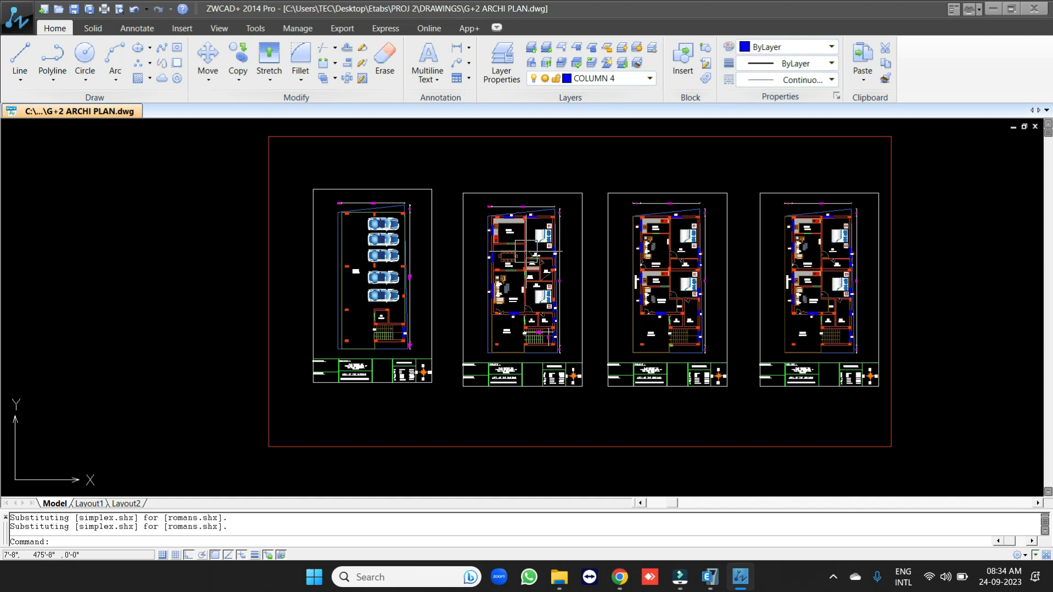
scroll(433, 248, up, 1)
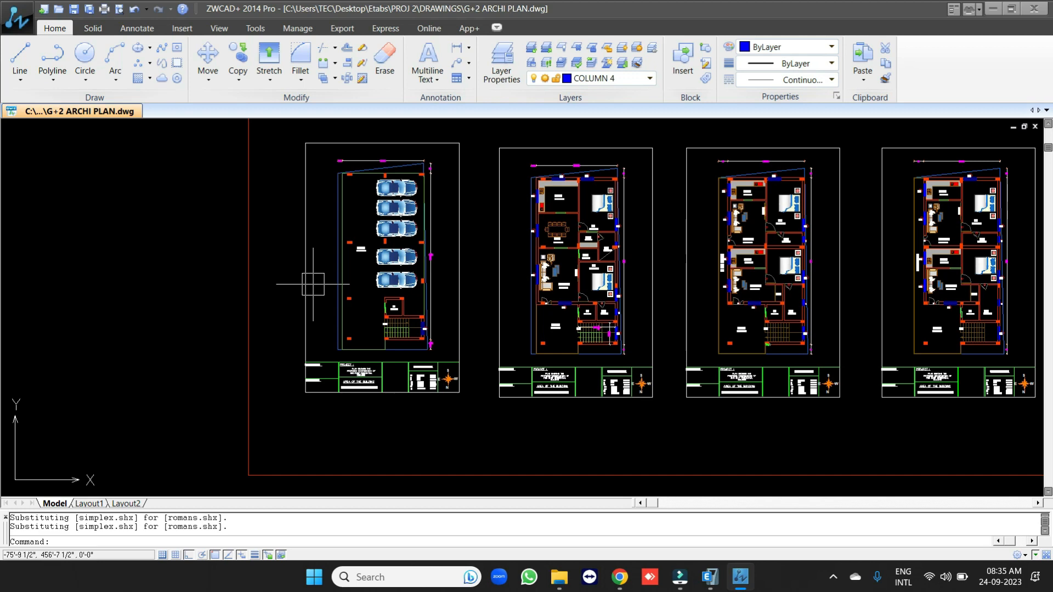
scroll(312, 284, down, 1)
scroll(242, 290, up, 2)
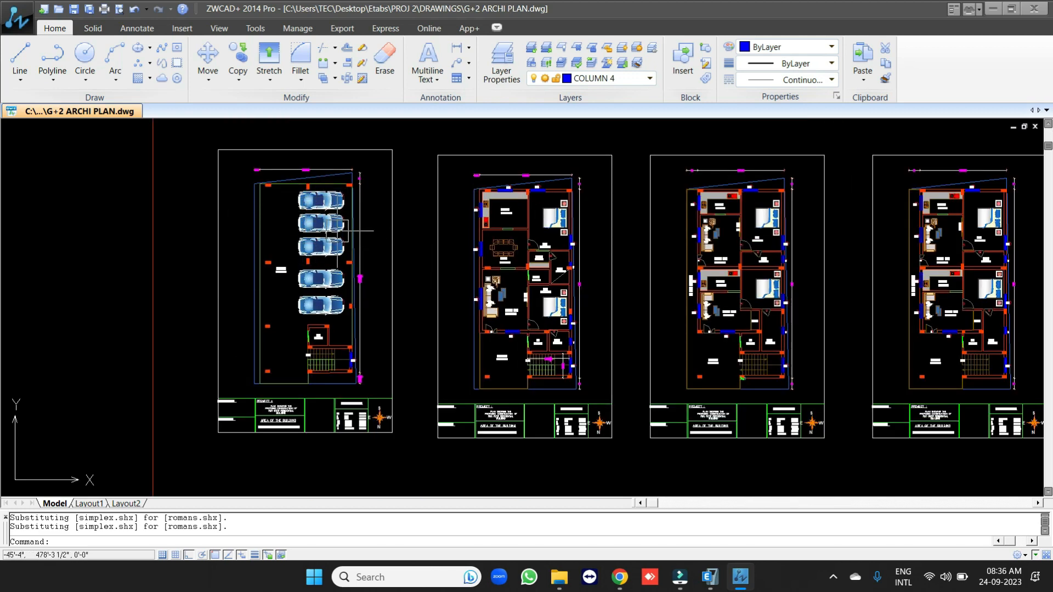
scroll(548, 245, up, 1)
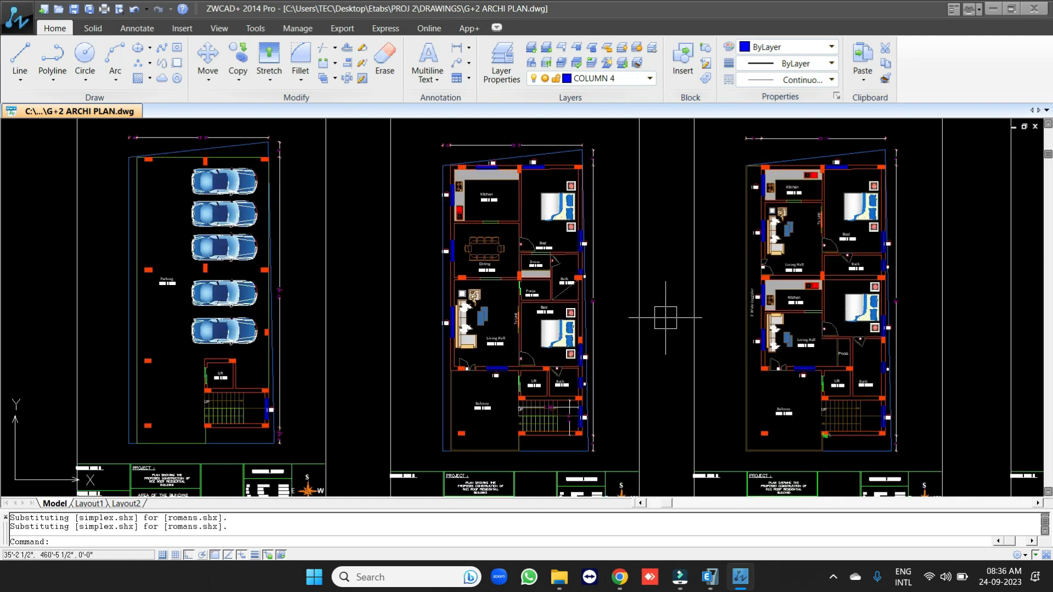
- Examine the room layout of the second plan, from the living hall and bedrooms up to the dining room and kitchen
scroll(504, 319, up, 3)
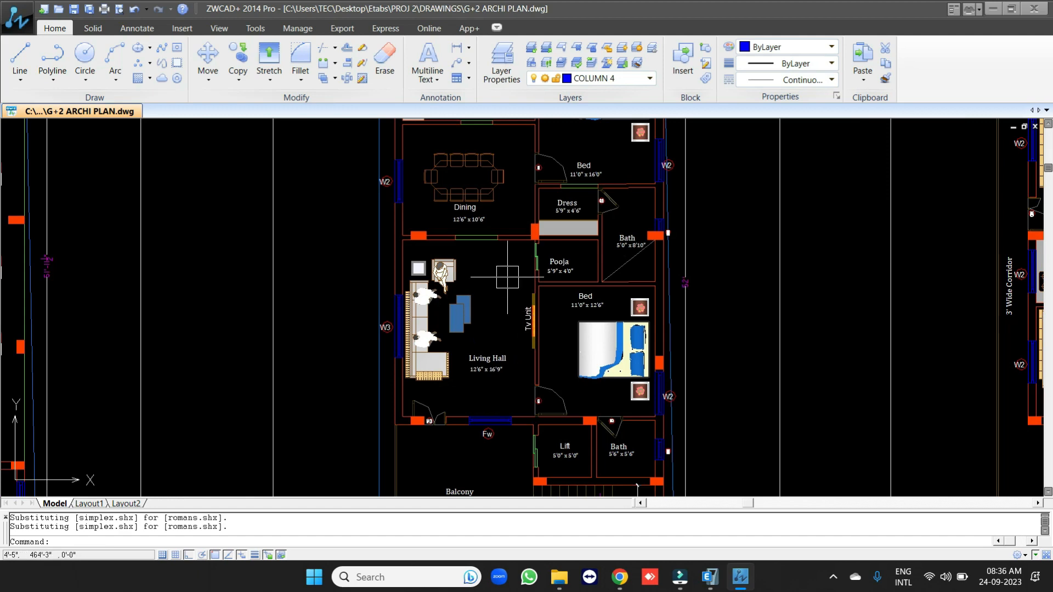
scroll(515, 230, up, 4)
scroll(489, 219, down, 3)
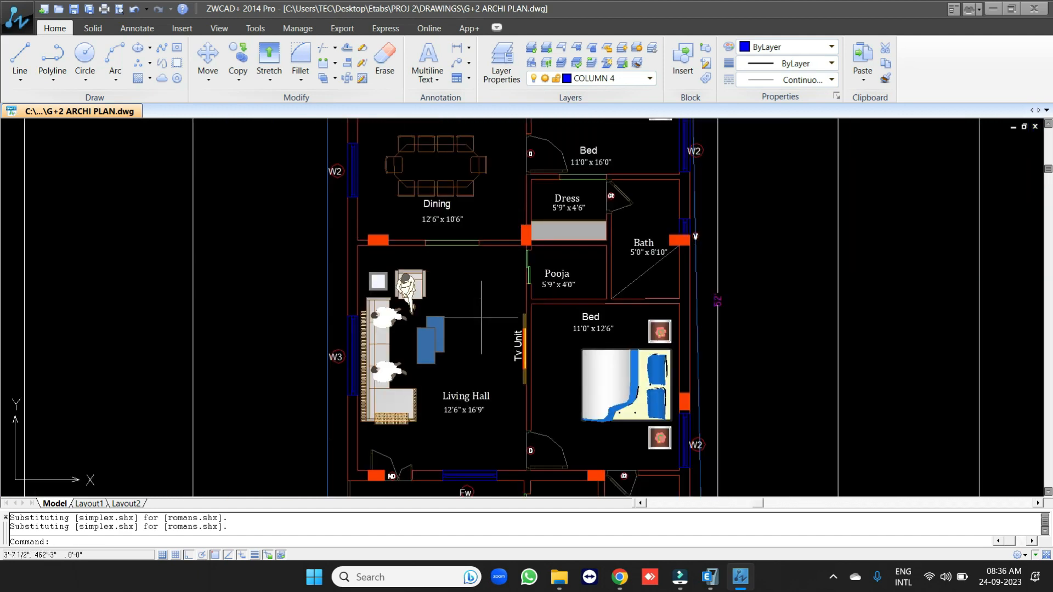
scroll(586, 335, down, 3)
scroll(548, 203, up, 4)
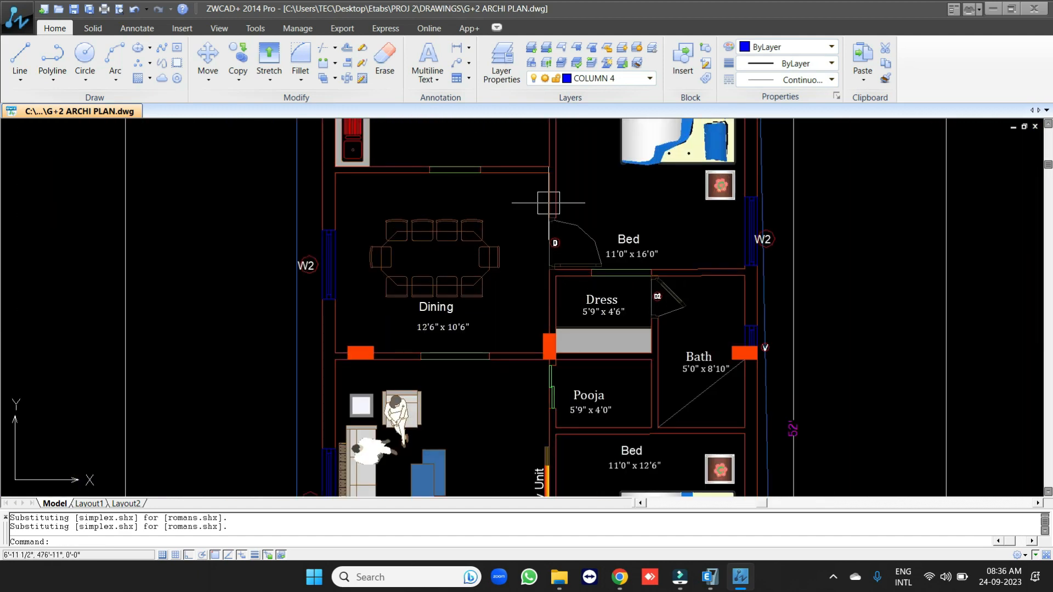
scroll(490, 286, down, 2)
middle_drag(490, 177, 475, 277)
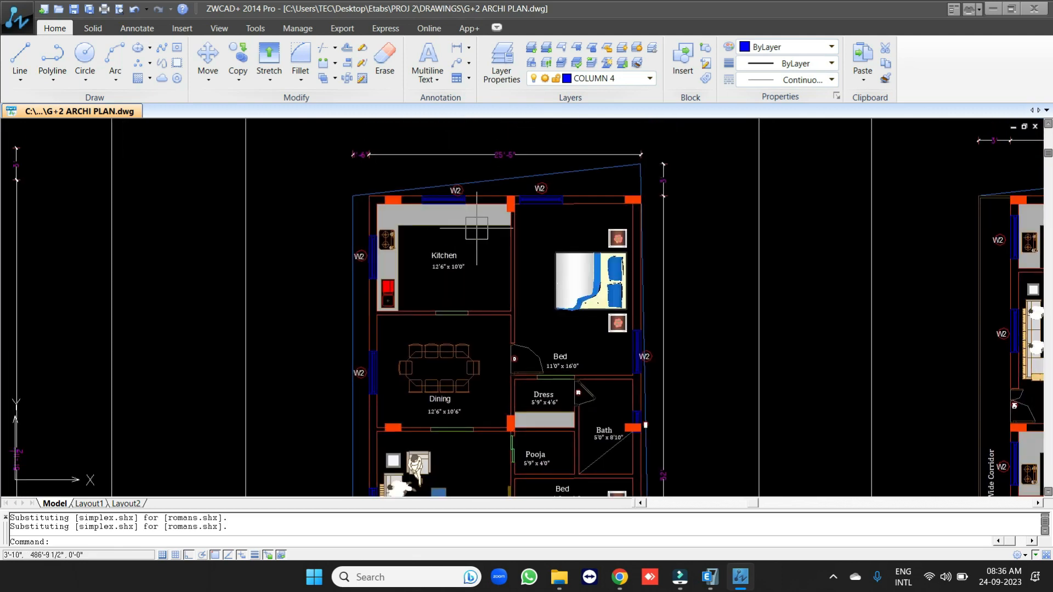
scroll(329, 274, down, 4)
scroll(255, 292, up, 1)
scroll(255, 292, down, 2)
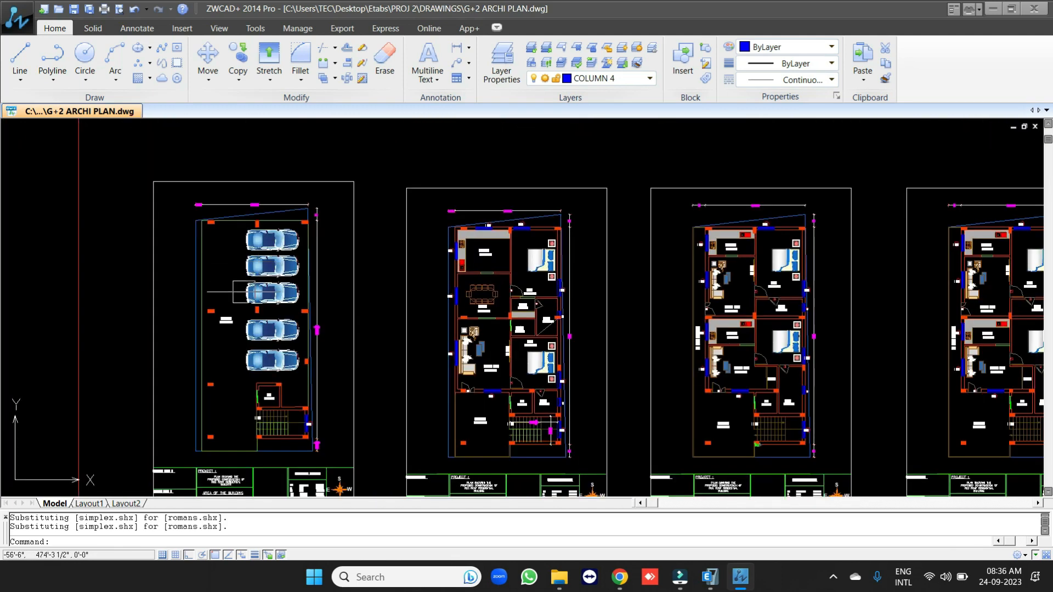
- Check the column positions in the parking plan and along the kitchen, dining and bath walls of the second plan
scroll(245, 431, up, 2)
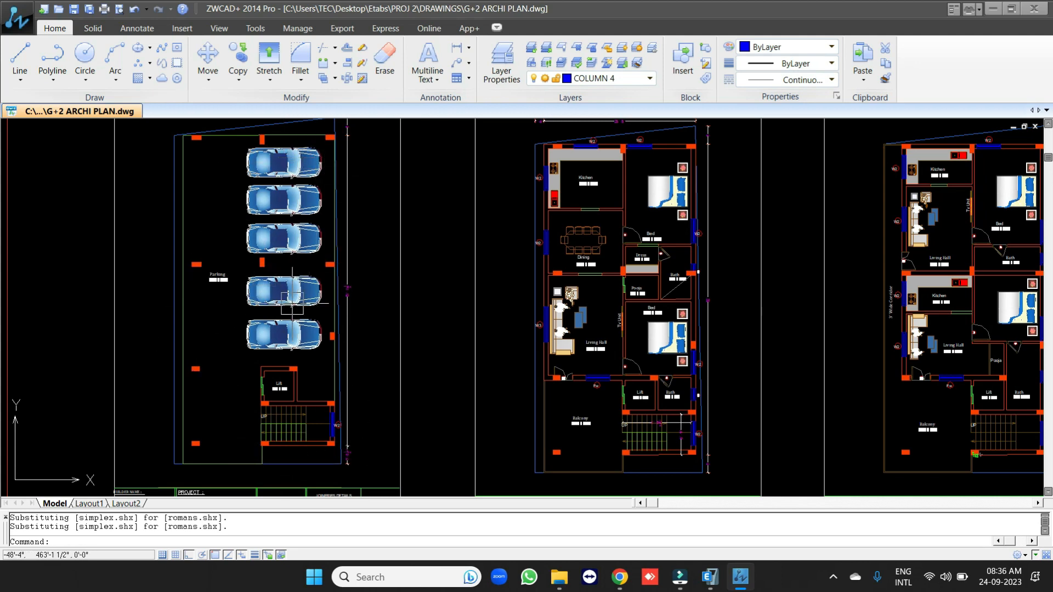
scroll(437, 163, up, 2)
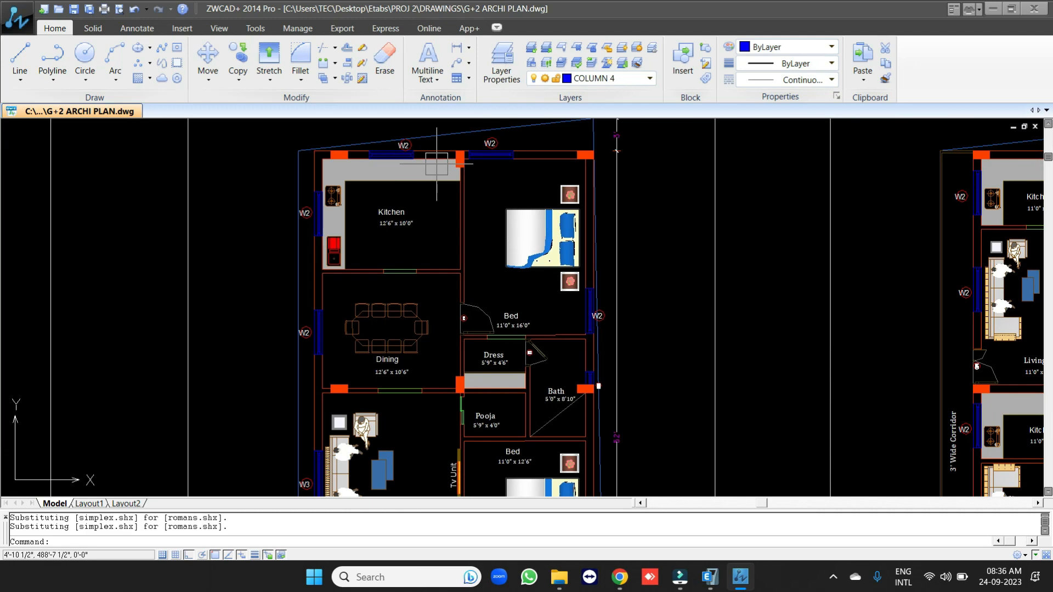
scroll(436, 164, up, 2)
scroll(455, 171, down, 1)
scroll(469, 176, up, 1)
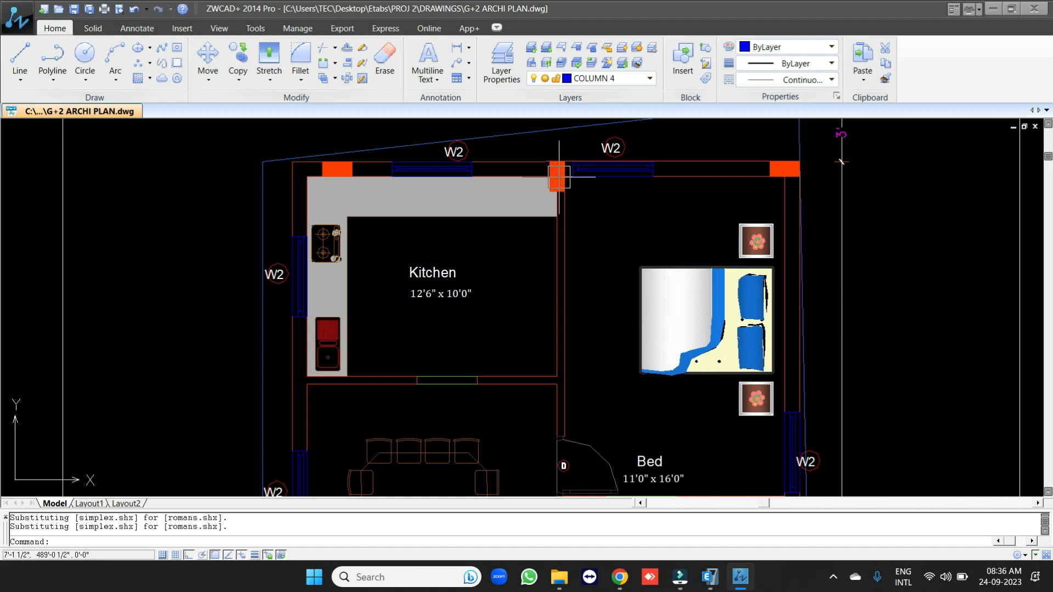
scroll(558, 176, down, 5)
scroll(512, 353, up, 4)
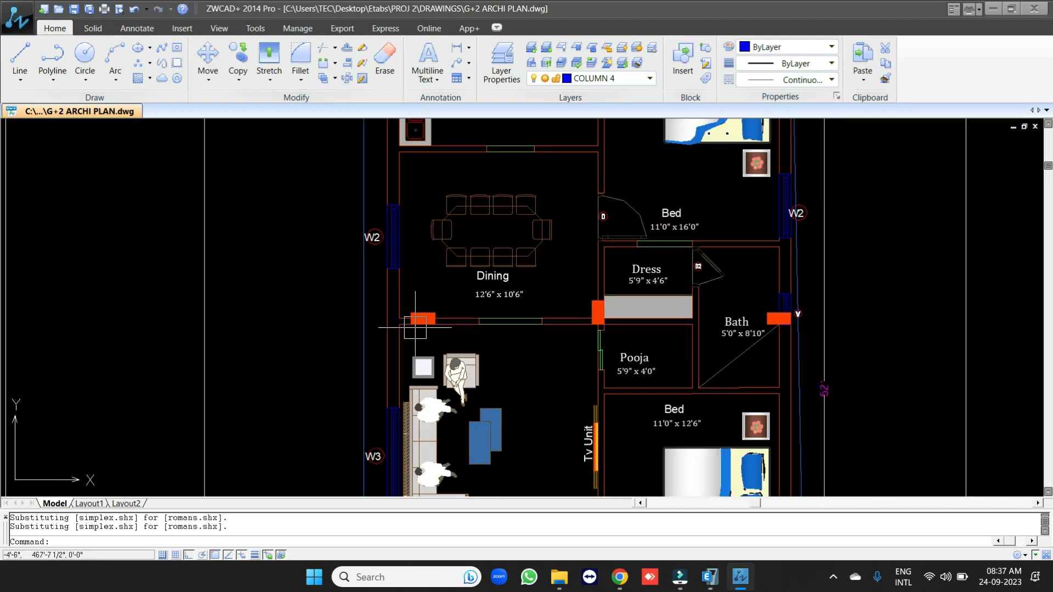
scroll(415, 327, up, 2)
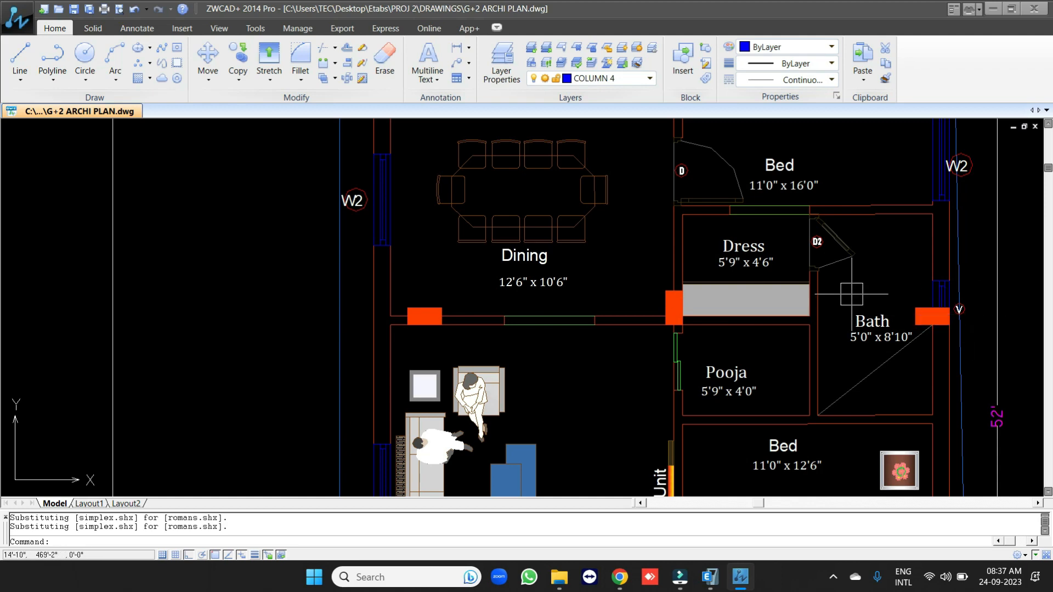
- Inspect the columns around the living hall, lift, bath, staircase and balcony of the second plan
scroll(846, 293, down, 2)
scroll(845, 294, down, 2)
middle_drag(791, 437, 690, 323)
scroll(589, 356, up, 3)
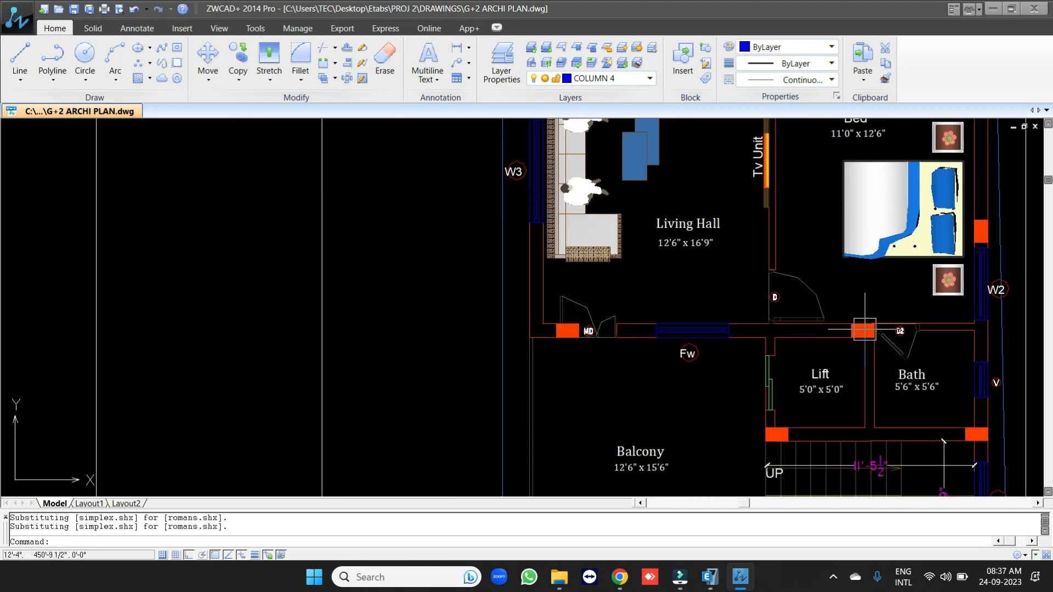
scroll(850, 329, down, 3)
scroll(844, 351, up, 3)
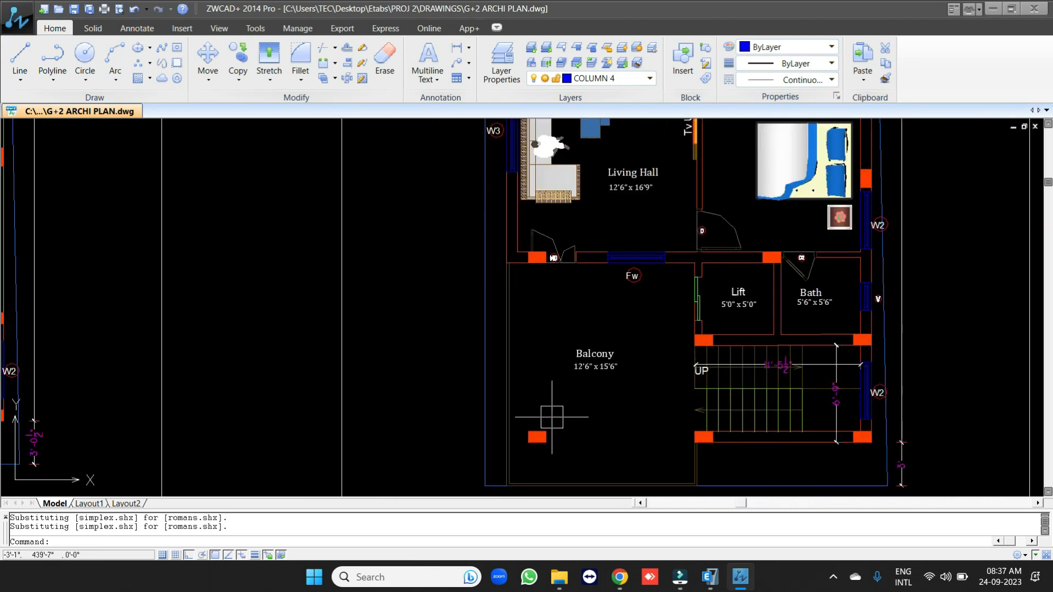
middle_drag(553, 419, 544, 358)
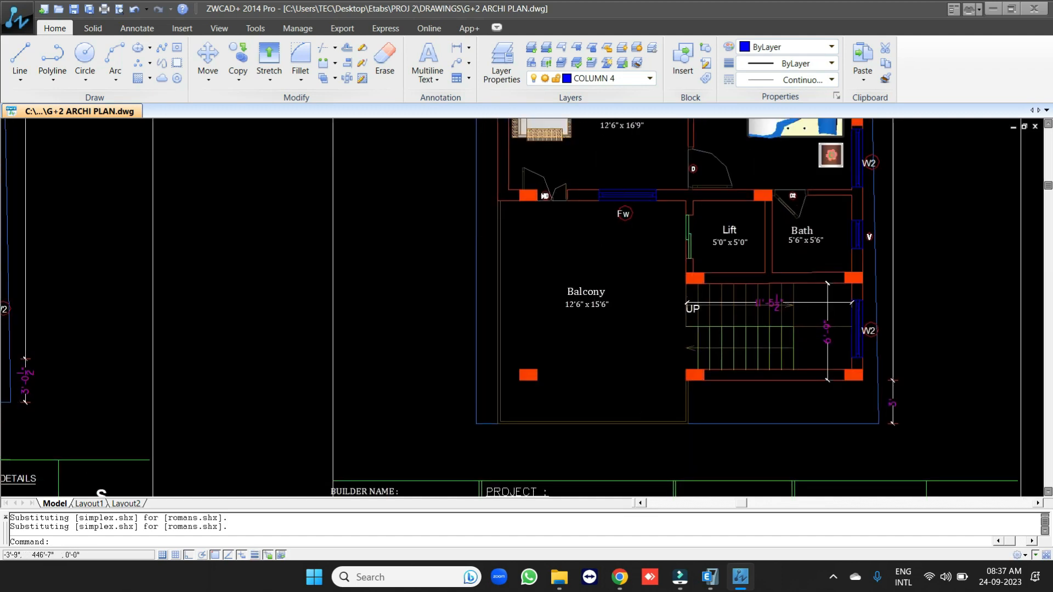
- Compare the columns around the balcony, lift and staircase across the upper floor plans
scroll(533, 255, down, 2)
scroll(538, 293, down, 2)
scroll(900, 290, up, 3)
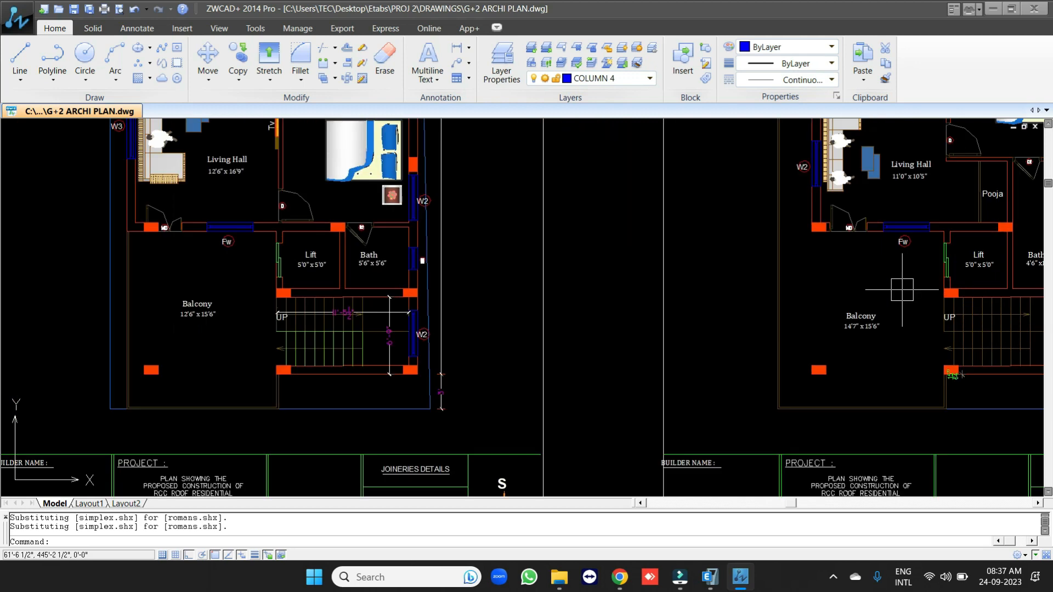
scroll(741, 307, down, 2)
scroll(495, 315, down, 2)
scroll(705, 322, up, 4)
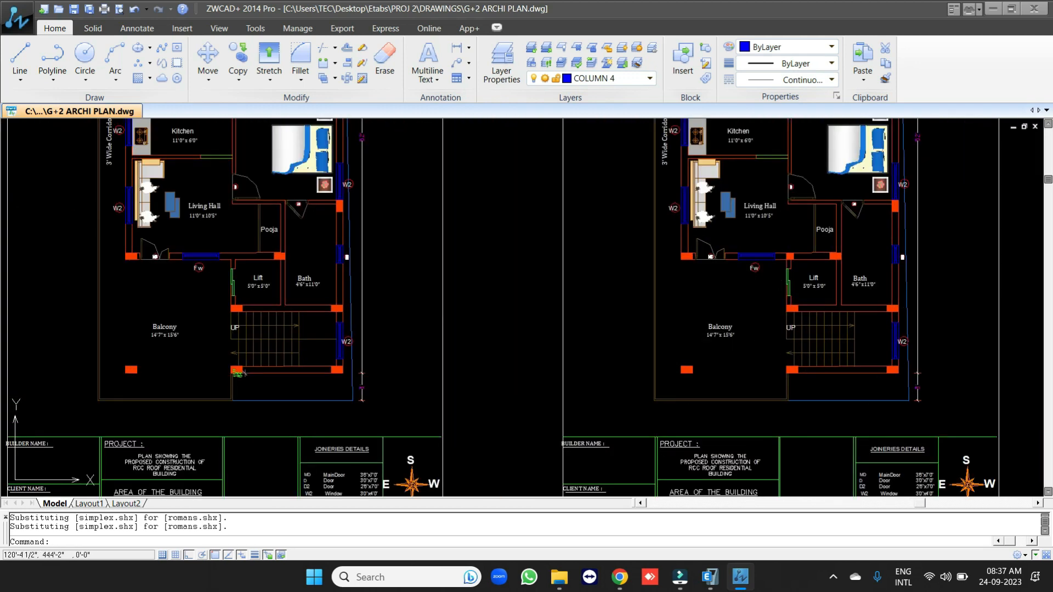
scroll(799, 298, down, 2)
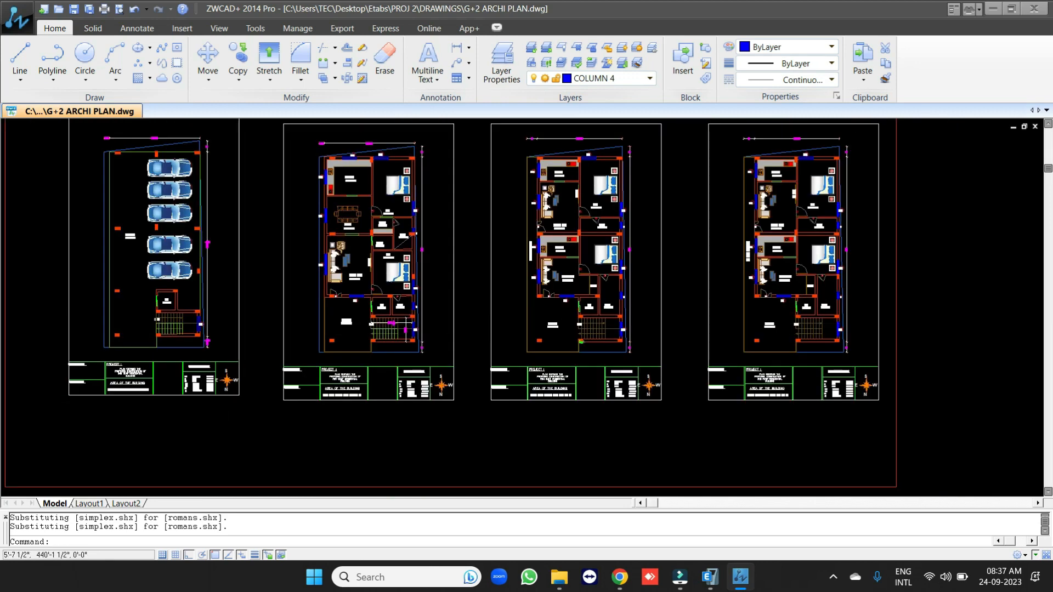
scroll(361, 335, up, 4)
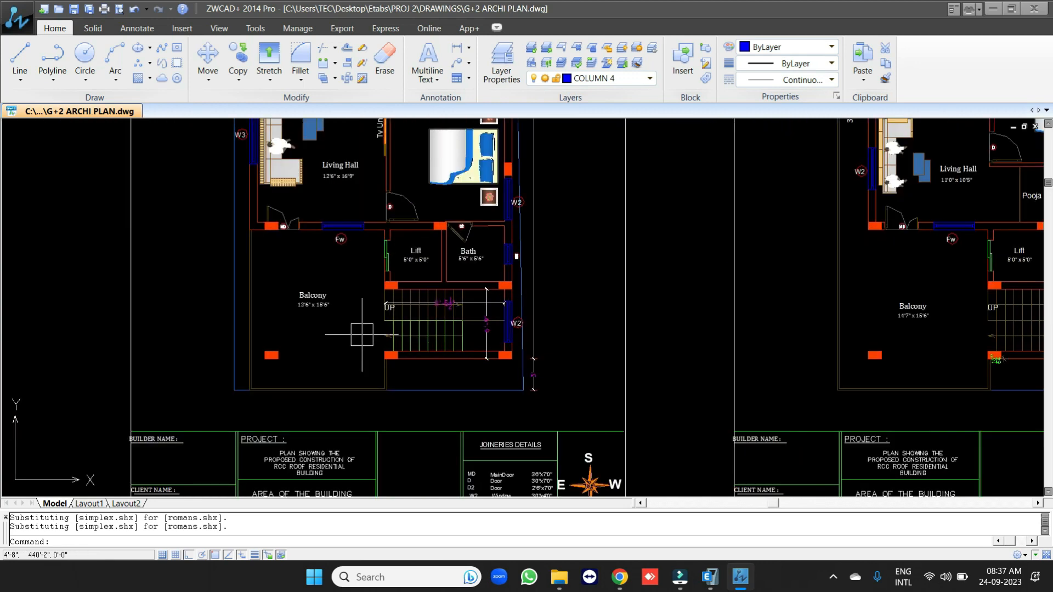
scroll(362, 334, down, 3)
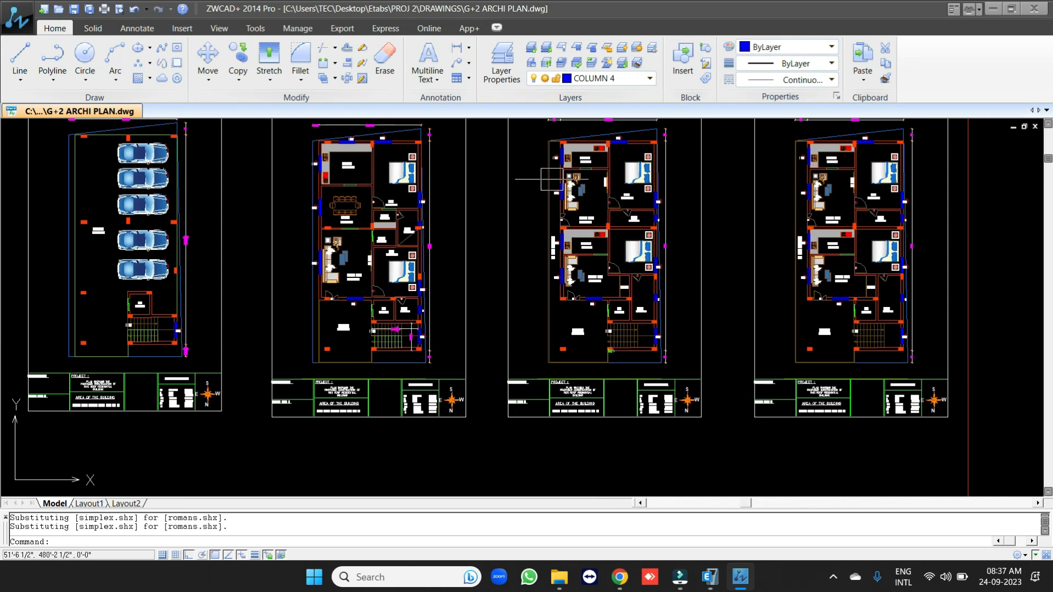
scroll(539, 252, down, 2)
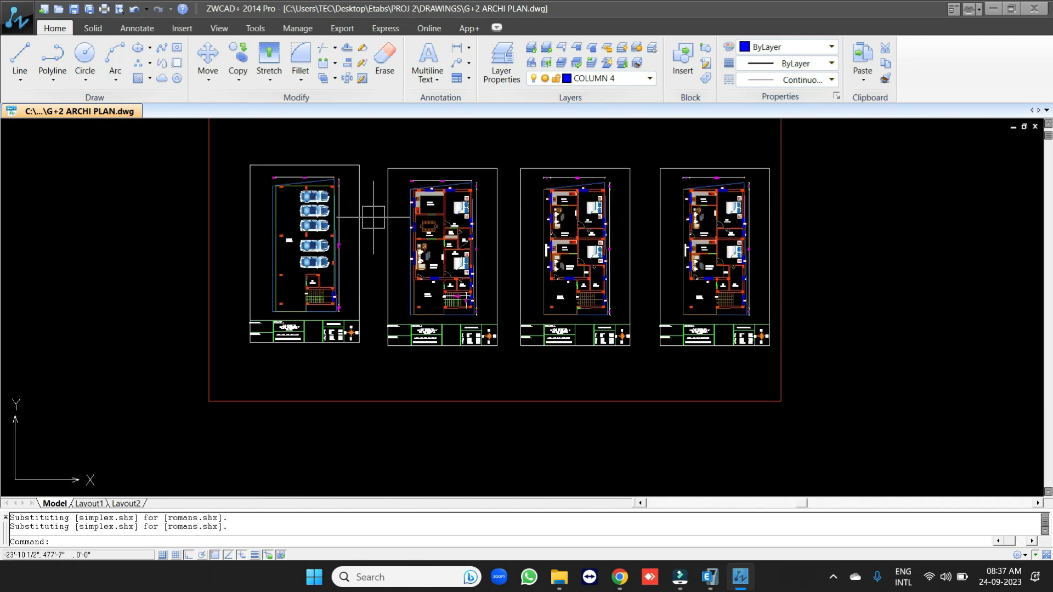
- Examine the beam layout drawn over the parking plan, including the beams meeting the columns between the cars
scroll(469, 204, down, 3)
middle_drag(428, 399, 433, 296)
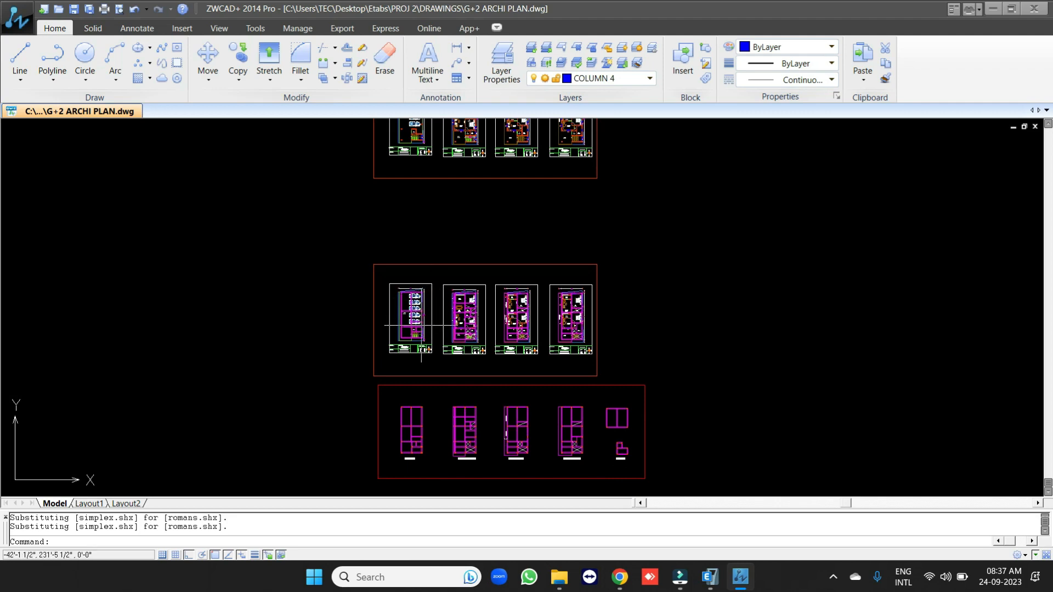
scroll(431, 307, up, 5)
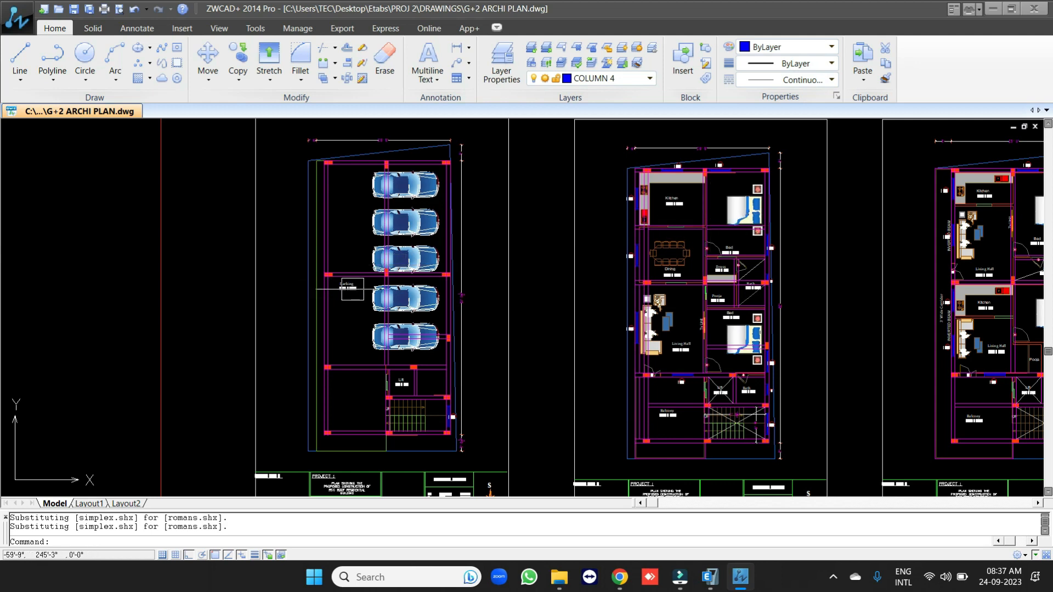
scroll(411, 334, down, 1)
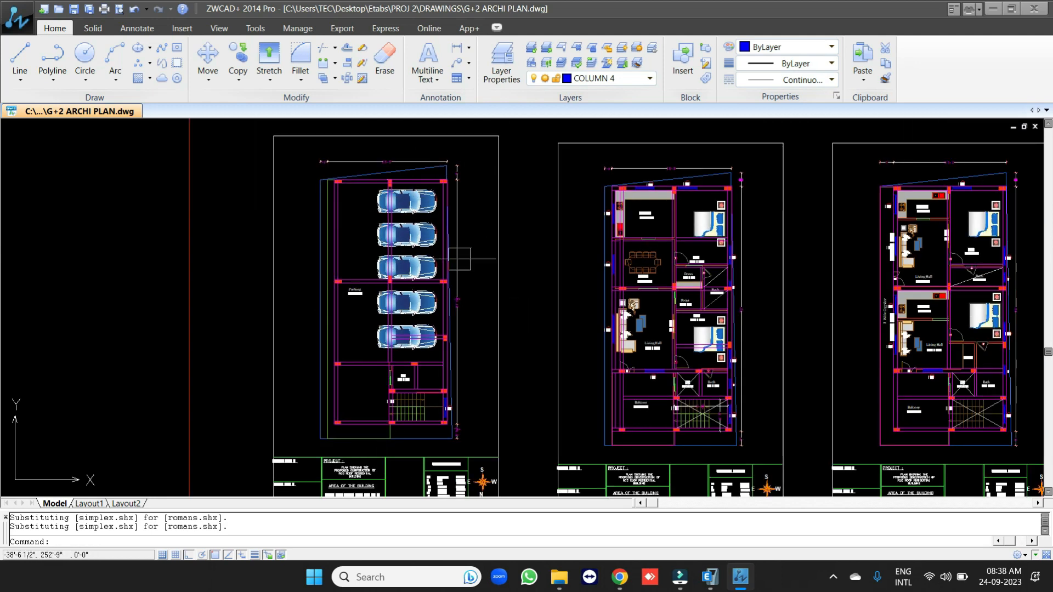
scroll(356, 285, up, 3)
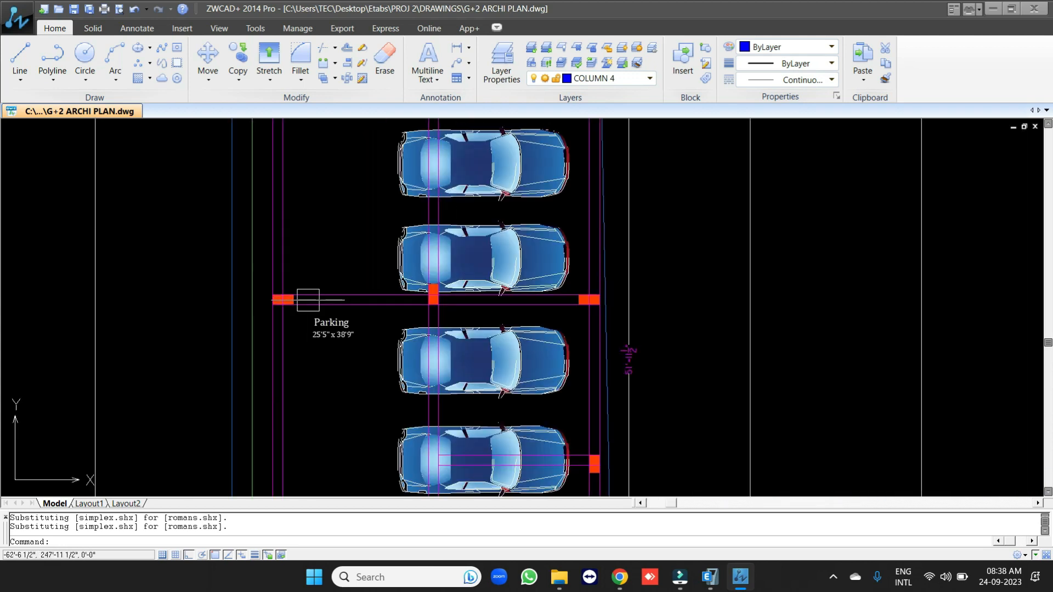
scroll(265, 334, down, 4)
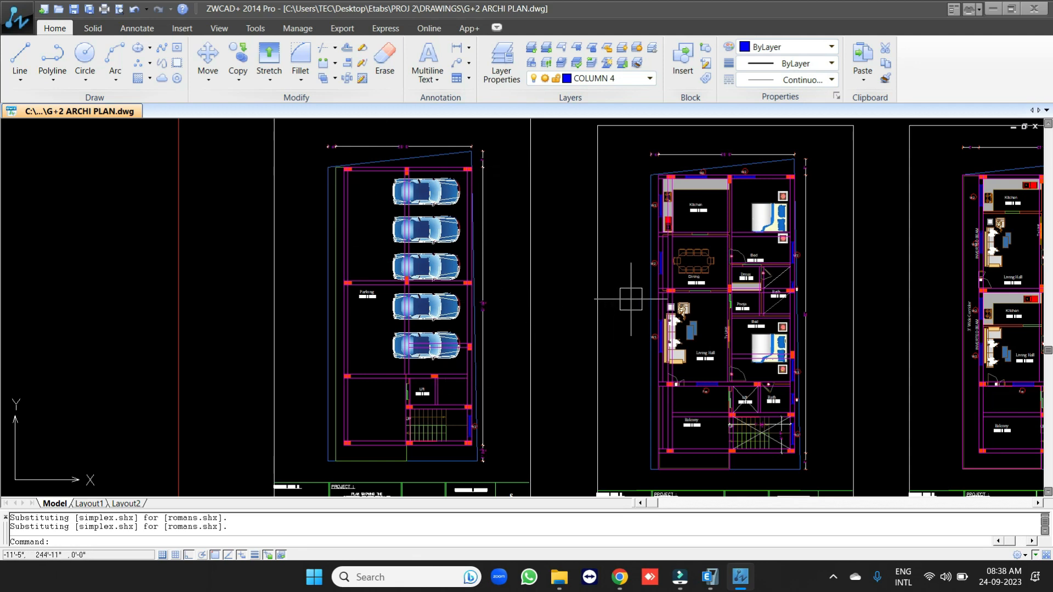
- Inspect the beams along the kitchen, bedroom, living hall and lift walls of the first floor plan against the parking plan
middle_drag(627, 298, 388, 291)
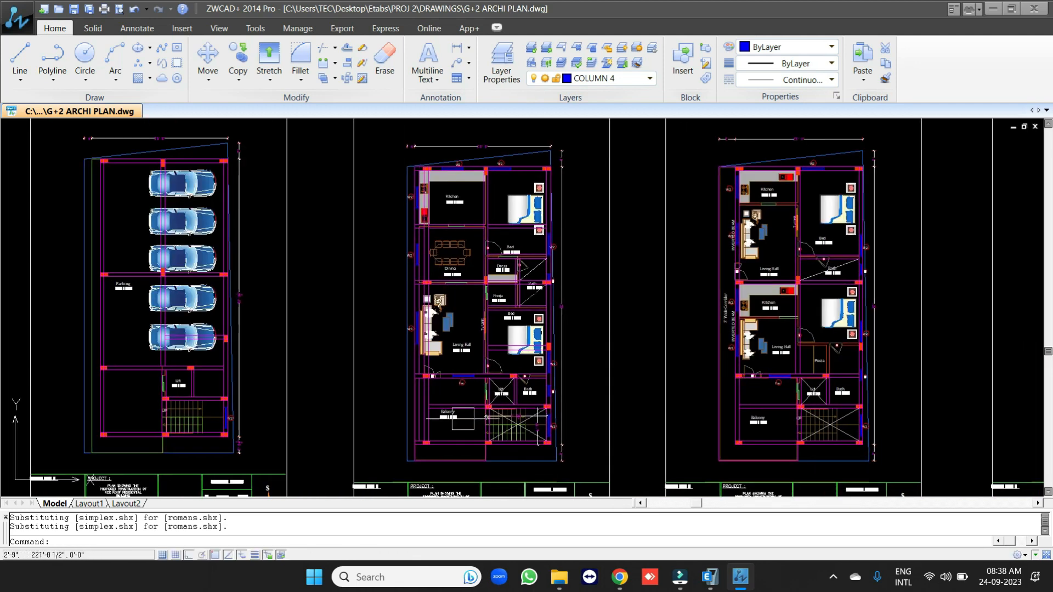
scroll(449, 157, up, 5)
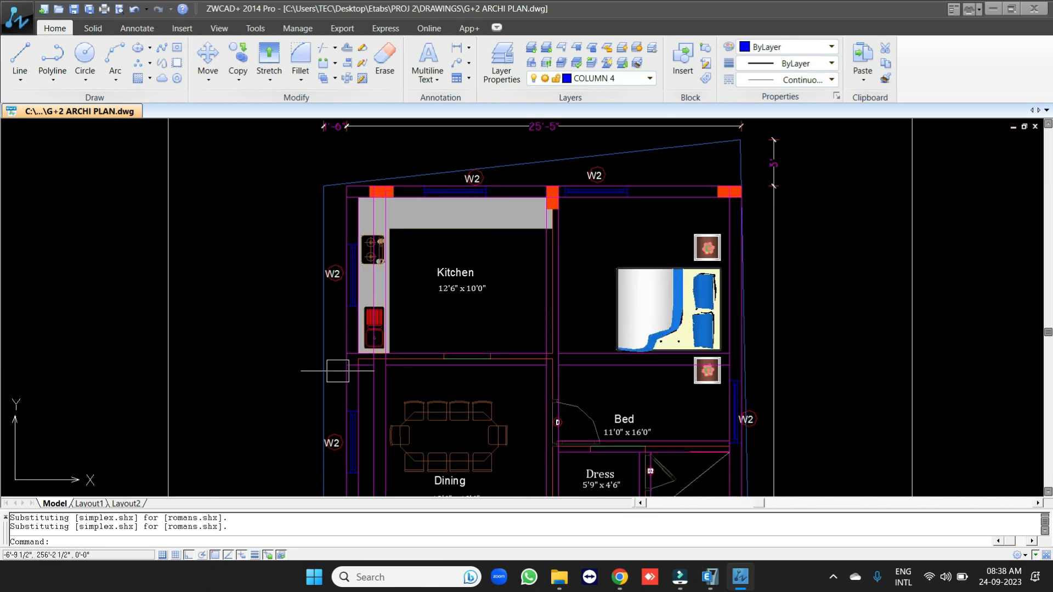
middle_drag(609, 422, 574, 289)
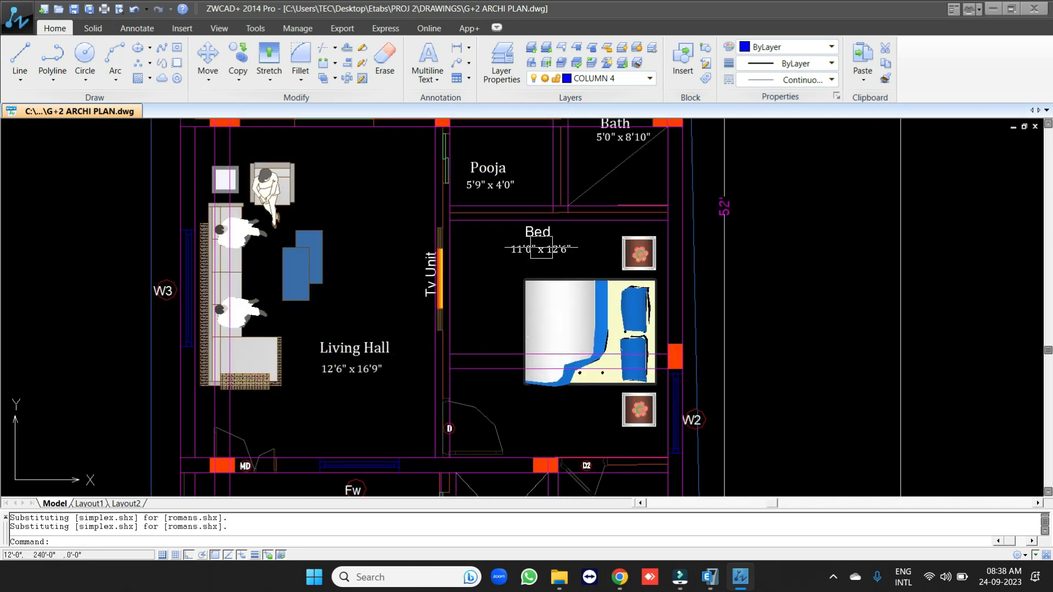
scroll(583, 277, down, 3)
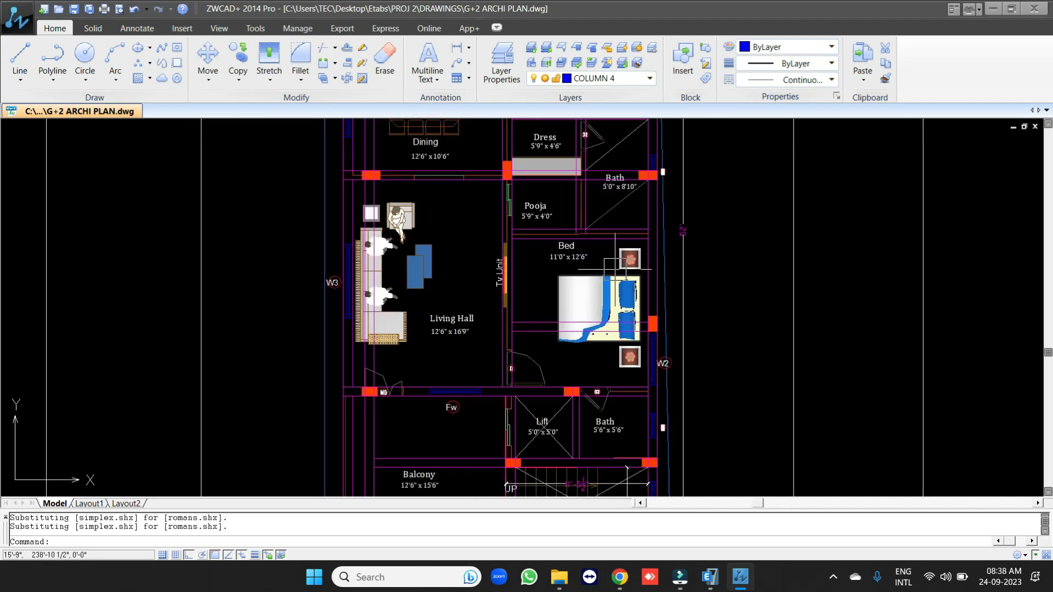
scroll(584, 309, up, 1)
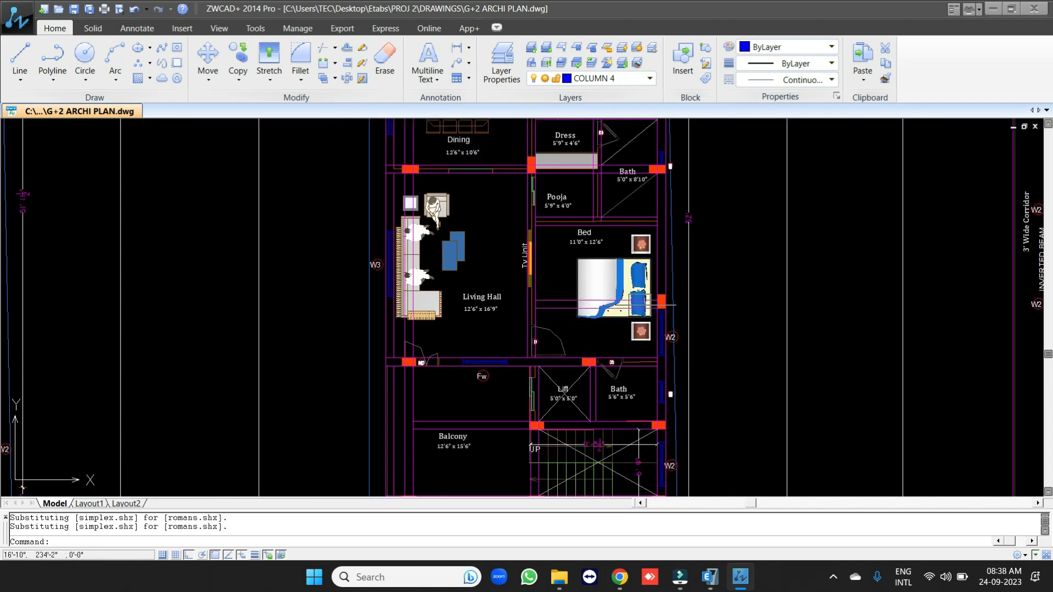
scroll(630, 293, down, 2)
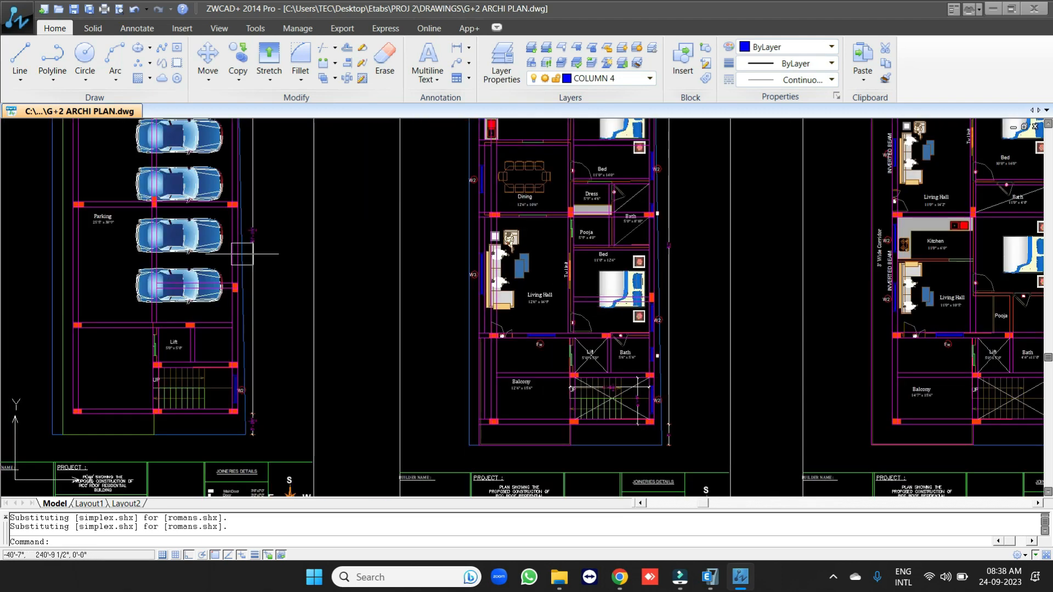
scroll(137, 285, up, 1)
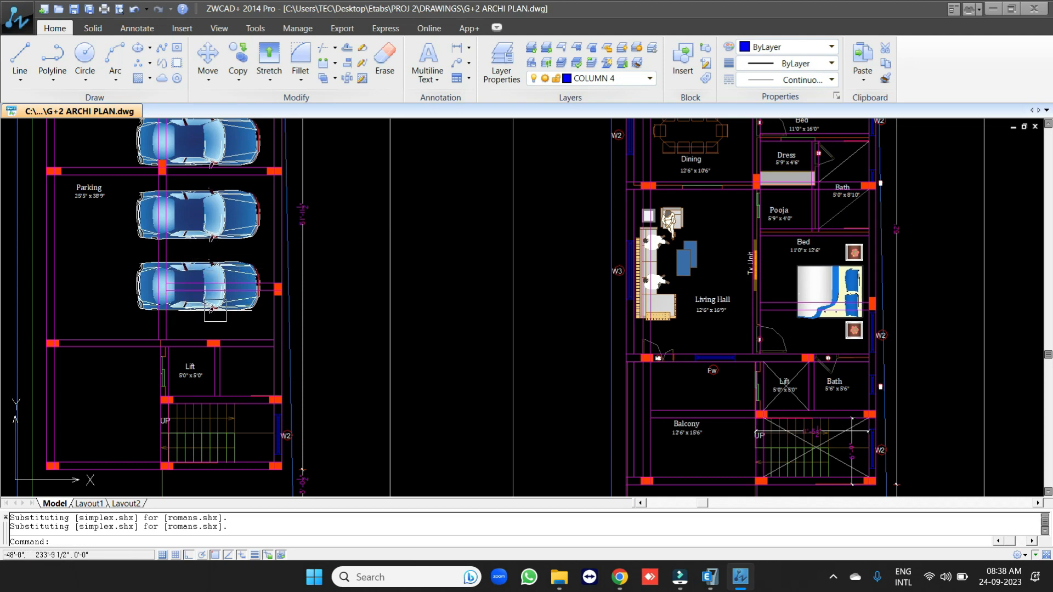
- Check the beams and columns along the outer wall beside the dining room and living hall of the first floor plan
scroll(630, 263, down, 3)
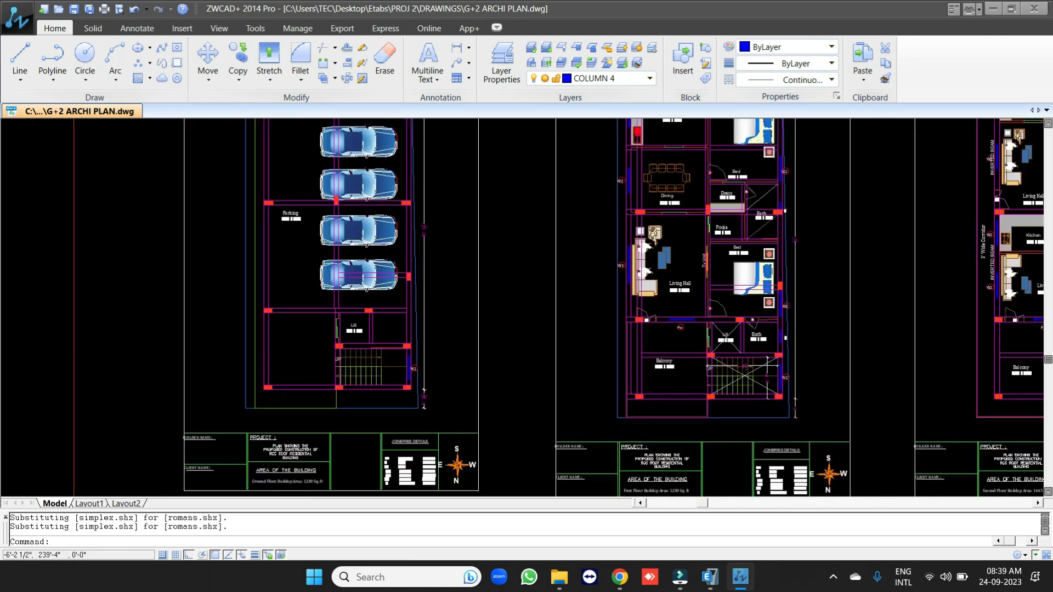
scroll(650, 202, up, 4)
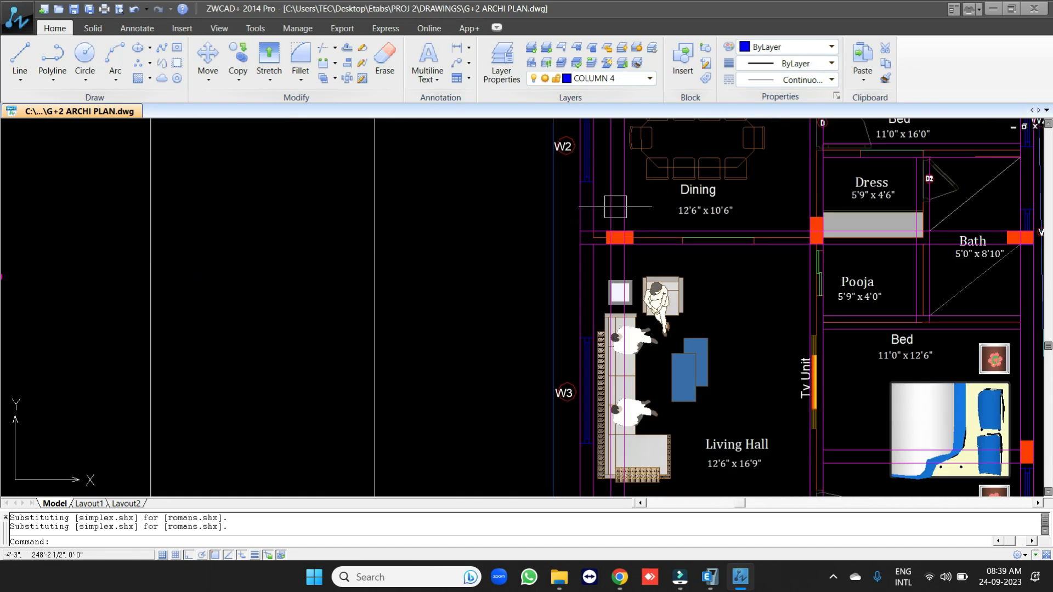
scroll(630, 241, down, 3)
scroll(612, 338, up, 1)
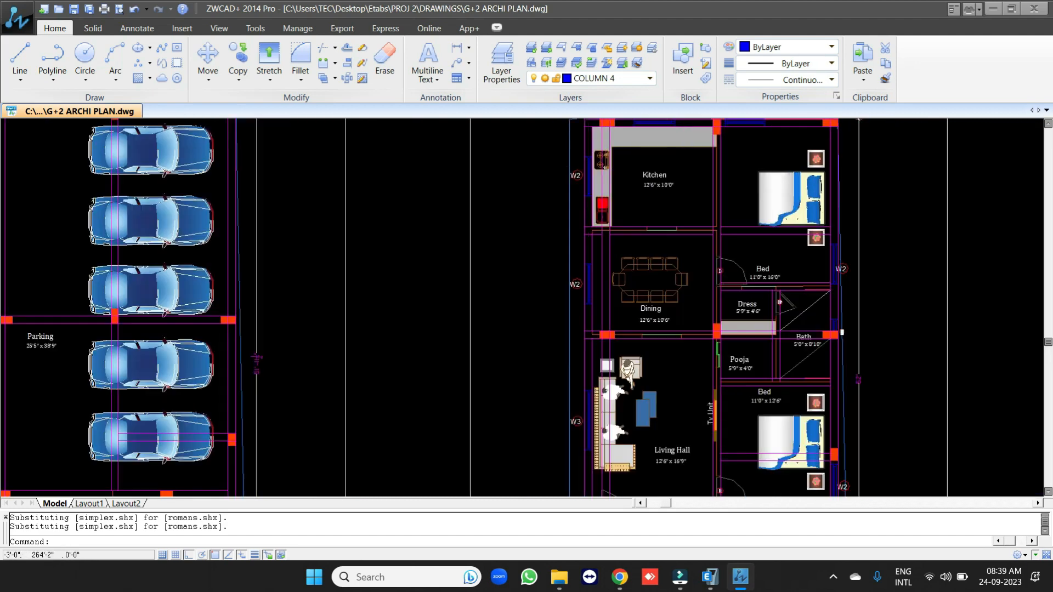
scroll(612, 338, up, 3)
scroll(609, 329, down, 4)
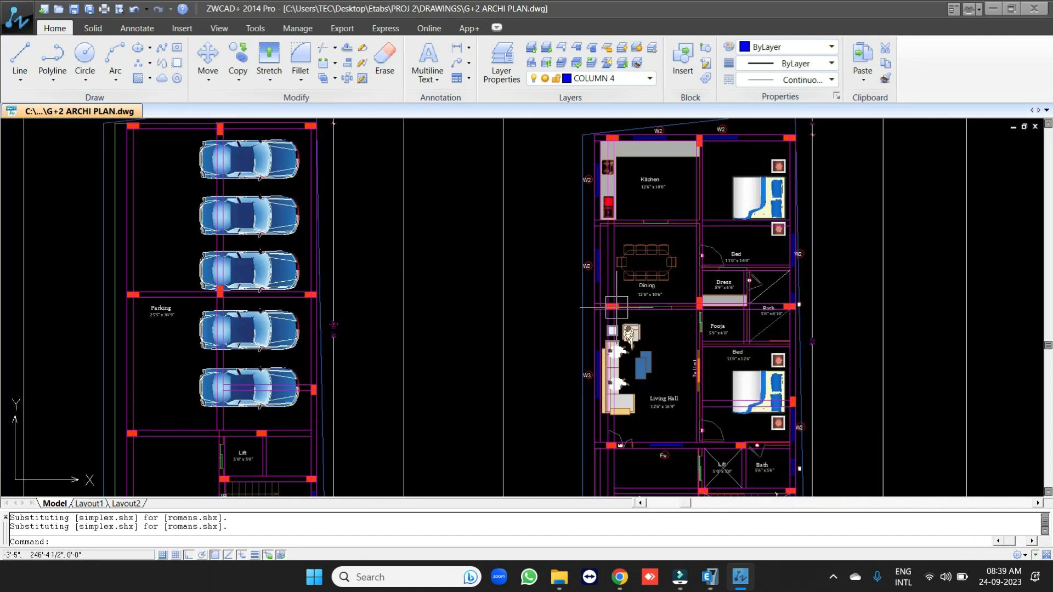
middle_drag(619, 380, 570, 332)
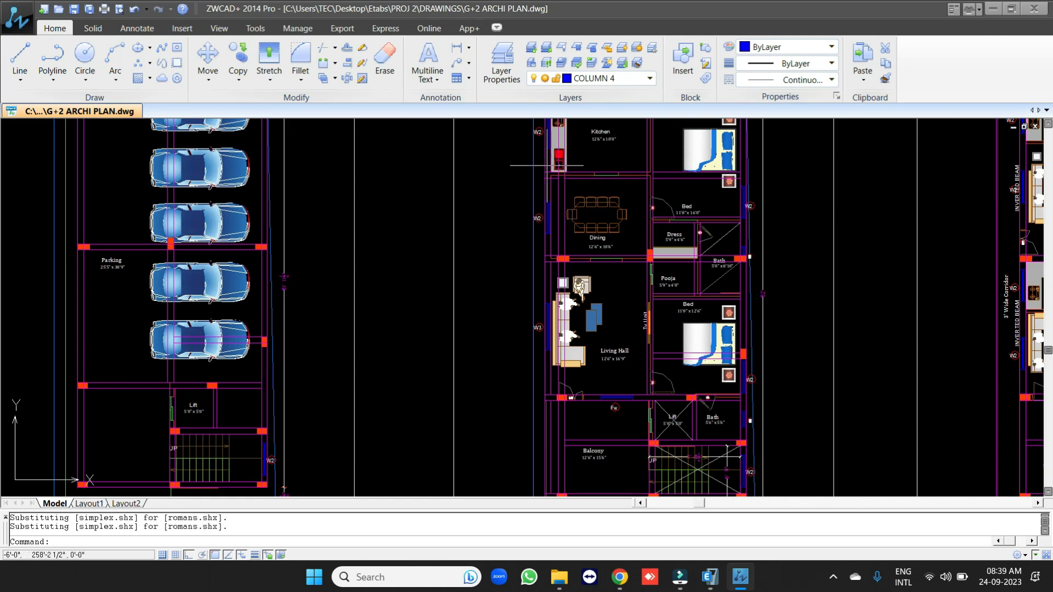
scroll(553, 359, up, 3)
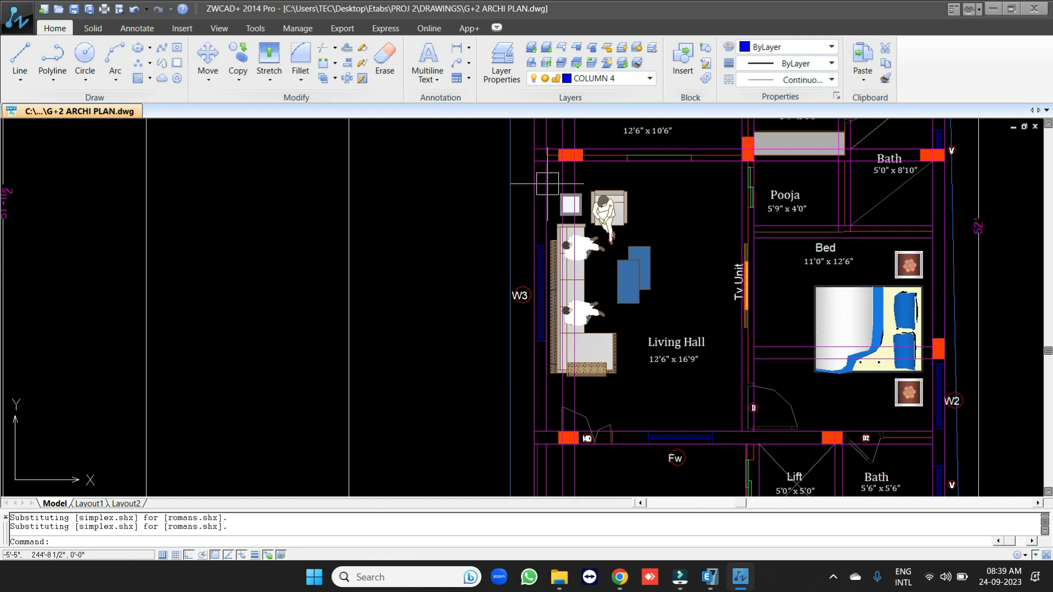
scroll(416, 197, down, 2)
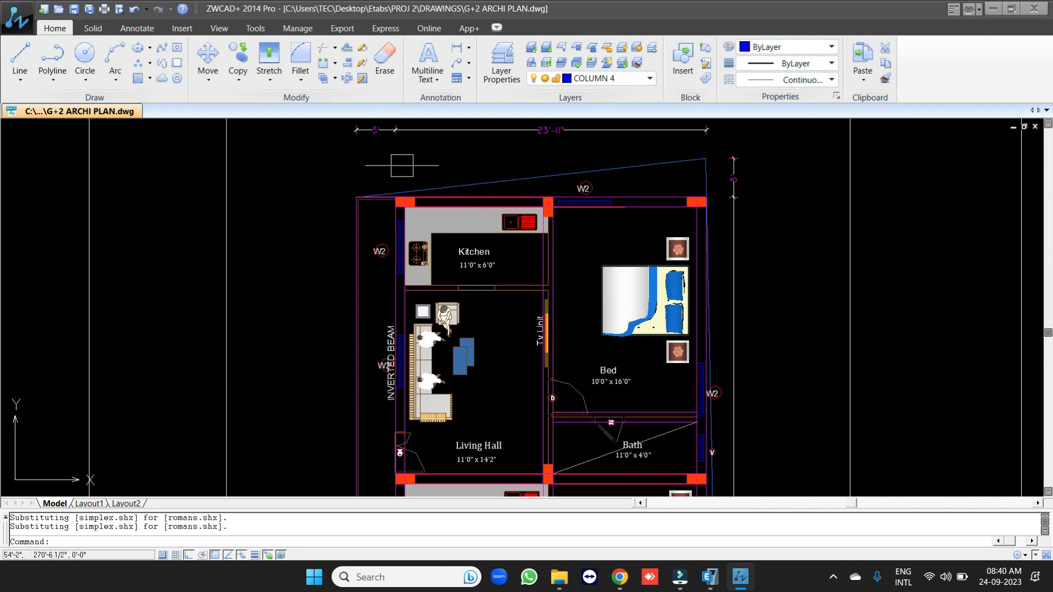
- Examine the second floor plan's beams around the kitchens, living halls, baths, corridor, lift and balcony
scroll(535, 192, down, 2)
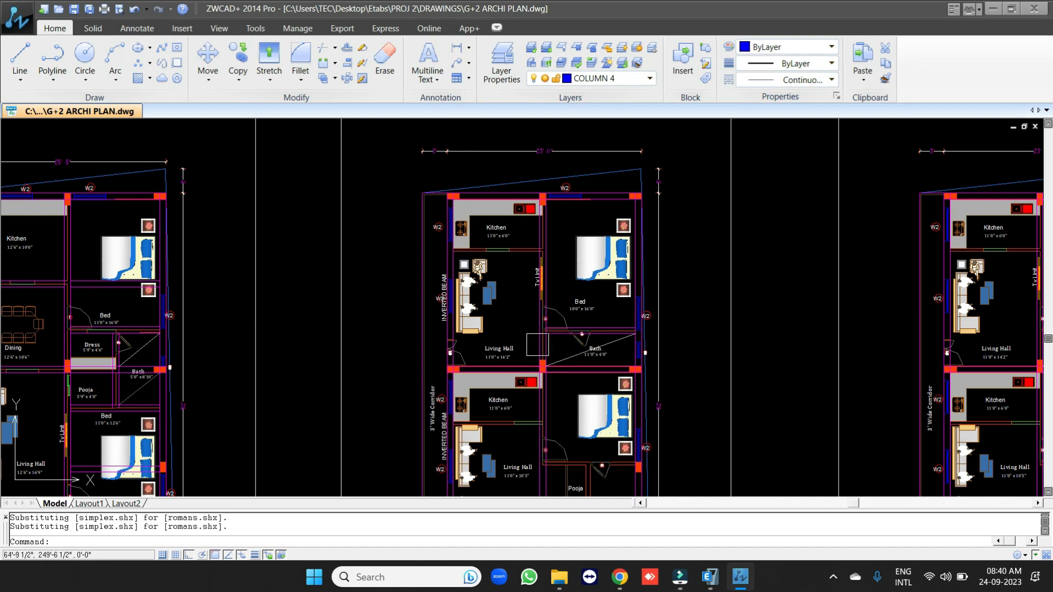
scroll(538, 344, up, 2)
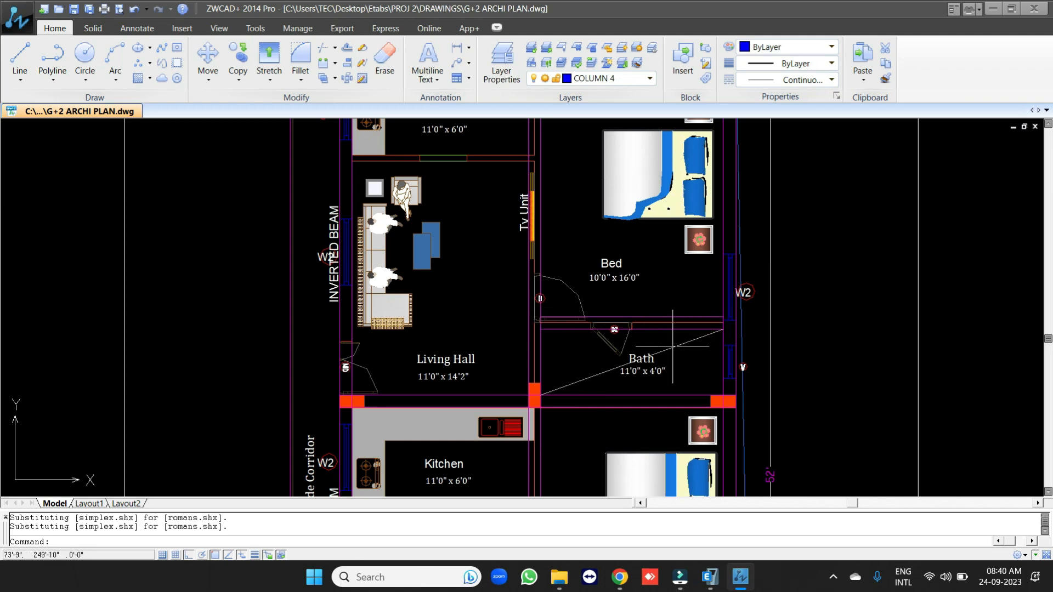
scroll(640, 315, down, 2)
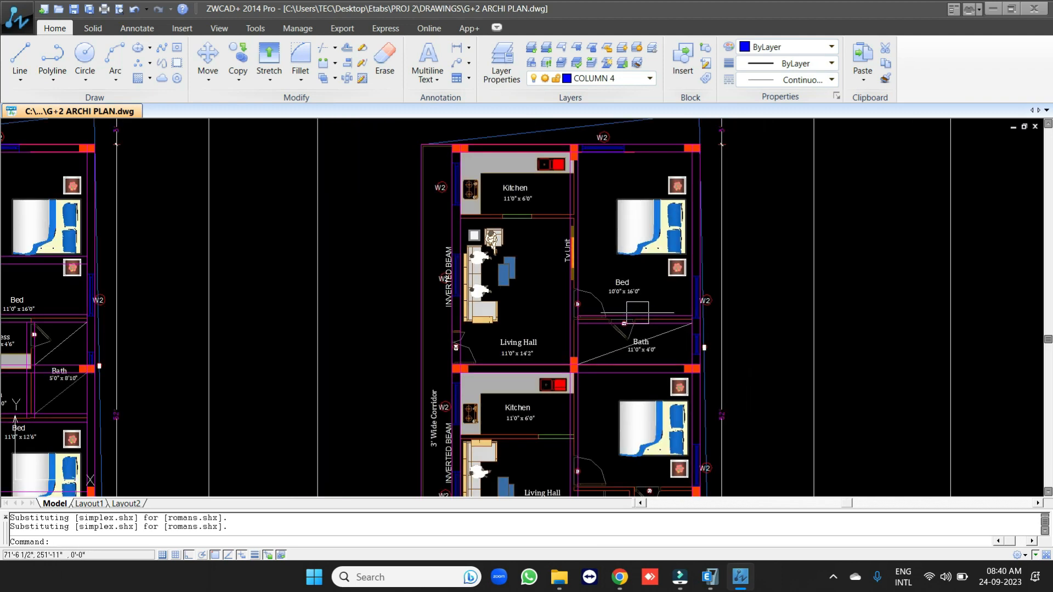
mouse_move(523, 308)
middle_down()
mouse_move(496, 205)
mouse_move(512, 198)
middle_up()
middle_drag(571, 349, 580, 277)
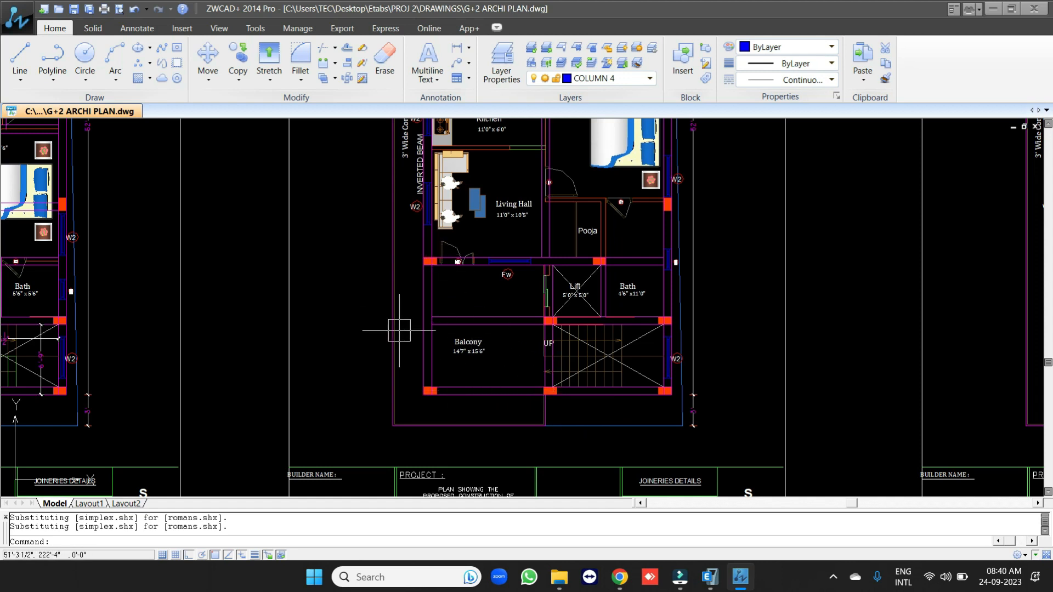
scroll(418, 209, up, 3)
scroll(399, 335, down, 2)
middle_drag(398, 201, 388, 341)
scroll(392, 204, down, 1)
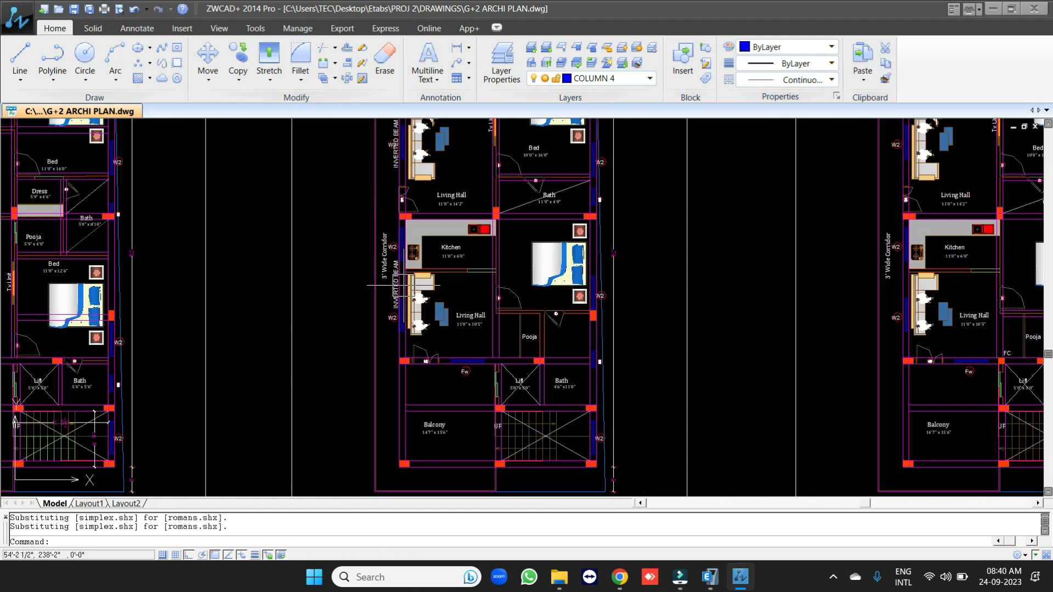
- Compare the inverted beams along the 3' wide corridor of the second floor plan with the neighbouring floor plans
scroll(403, 285, down, 2)
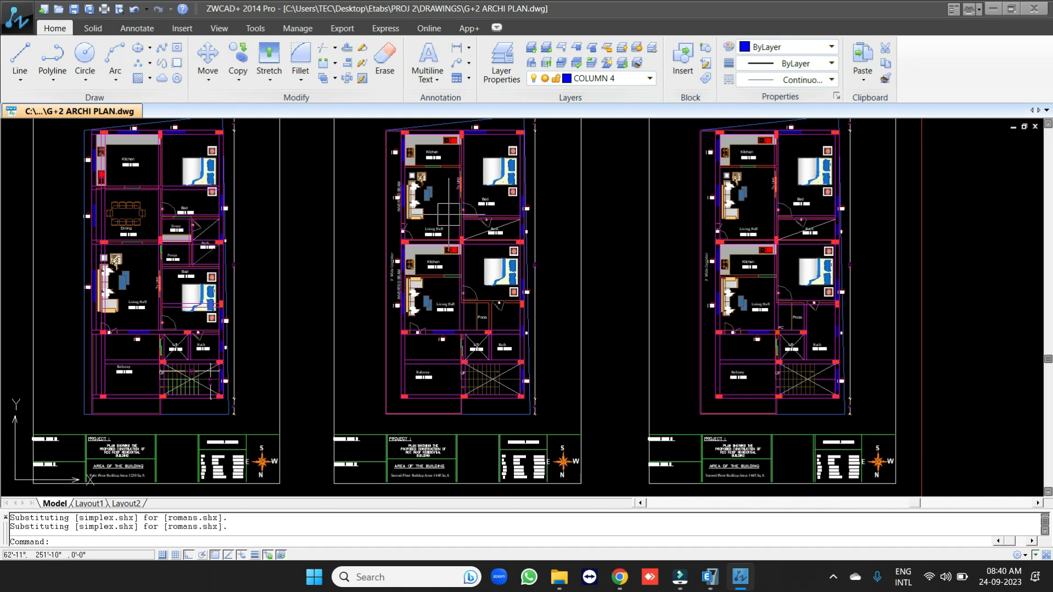
scroll(418, 147, up, 3)
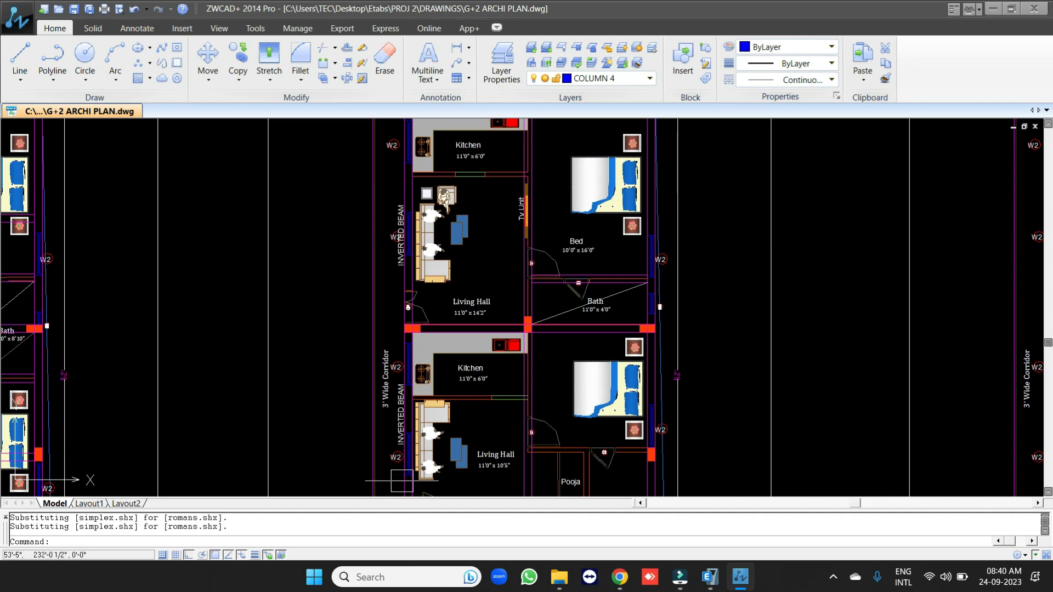
scroll(485, 250, down, 3)
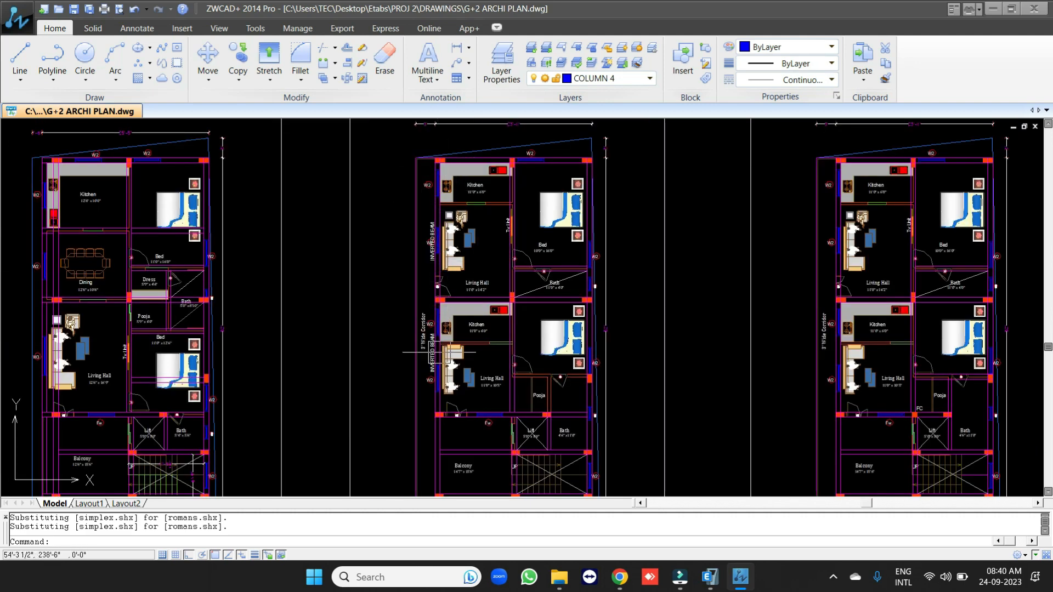
middle_drag(227, 294, 452, 286)
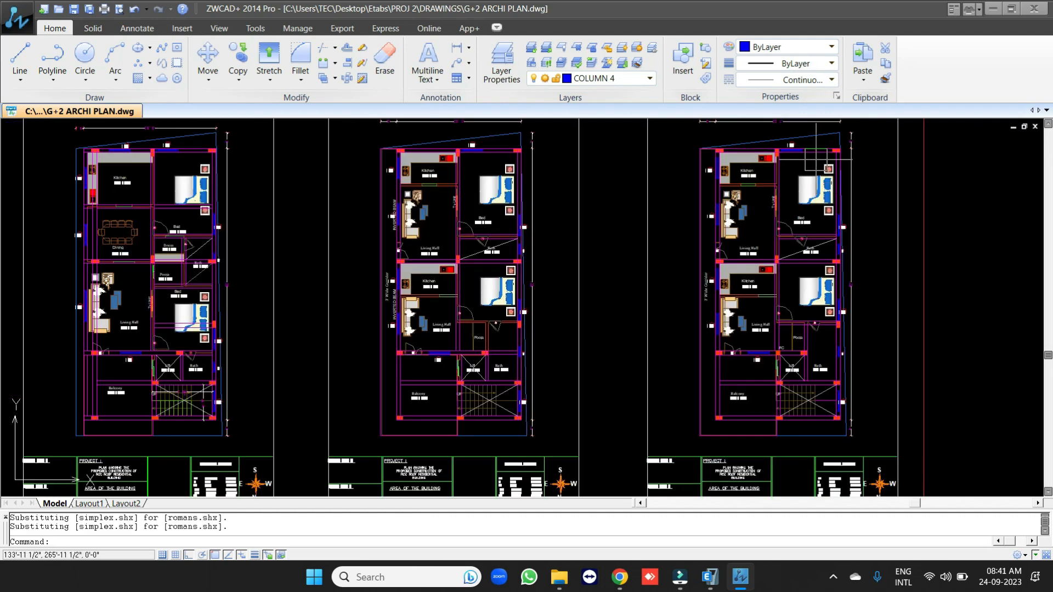
- Review the separate framing layouts for the plinth beam, ground, first and second floor roofs, and headroom
scroll(625, 192, down, 2)
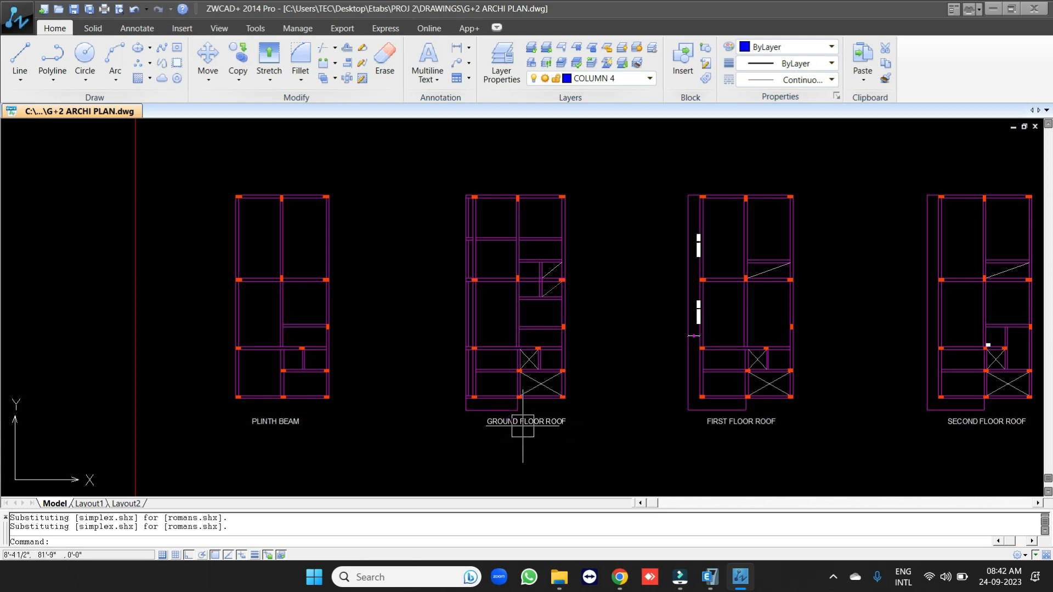
middle_drag(777, 432, 481, 408)
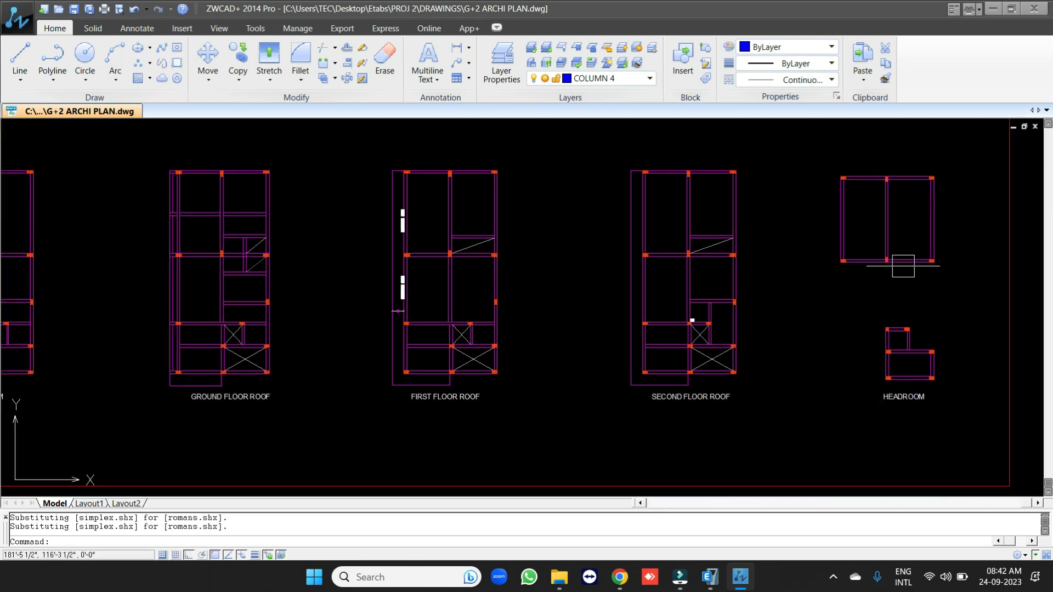
scroll(900, 263, down, 5)
scroll(850, 395, up, 3)
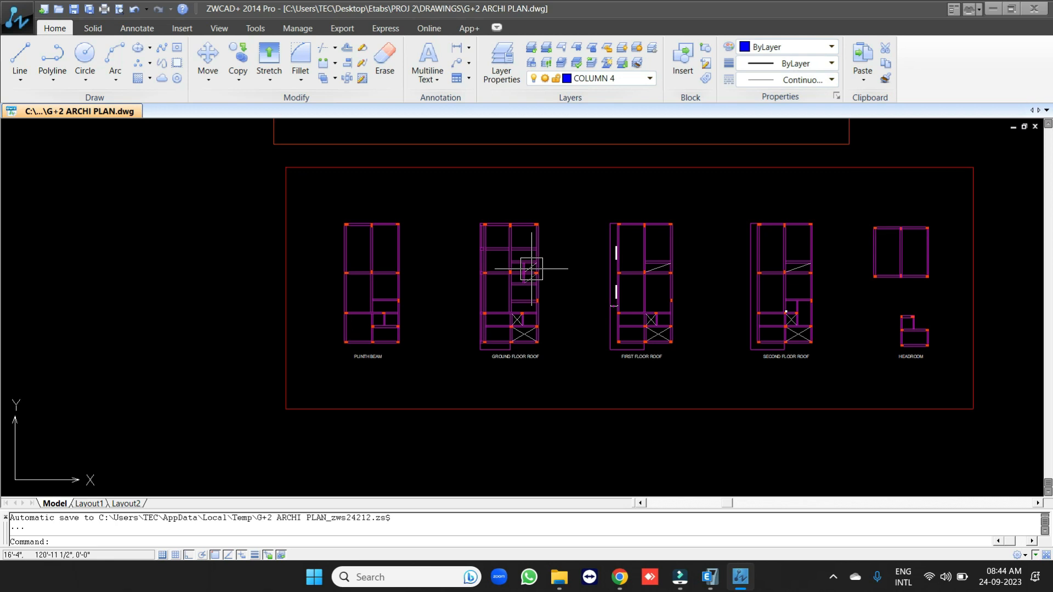
- Copy the GROUND FLOOR ROOF framing layout with its title into the empty space below the framed layouts
text(co)
key(Return)
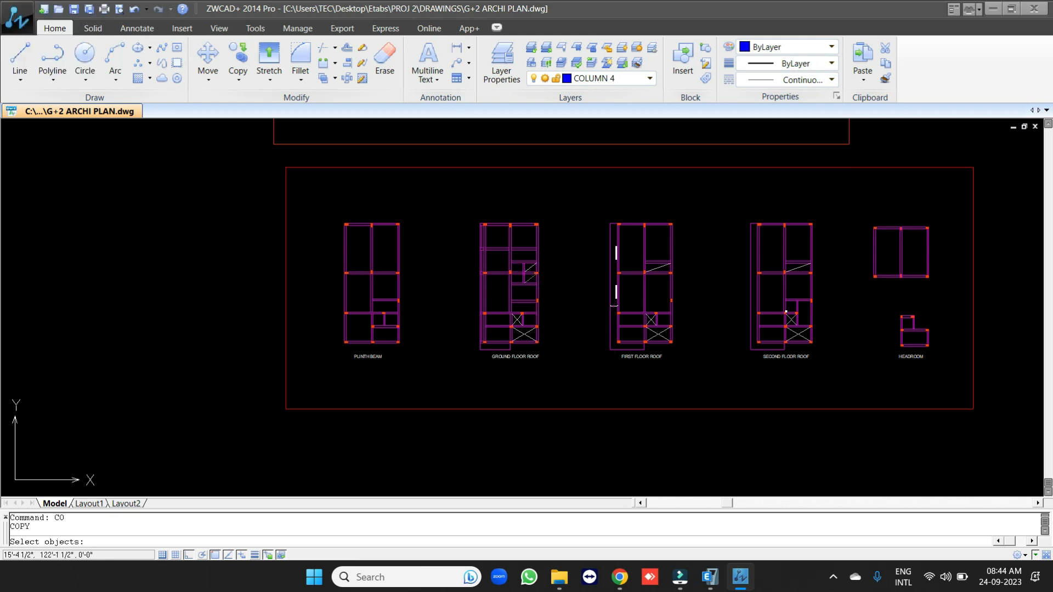
click(585, 391)
key(Return)
click(570, 326)
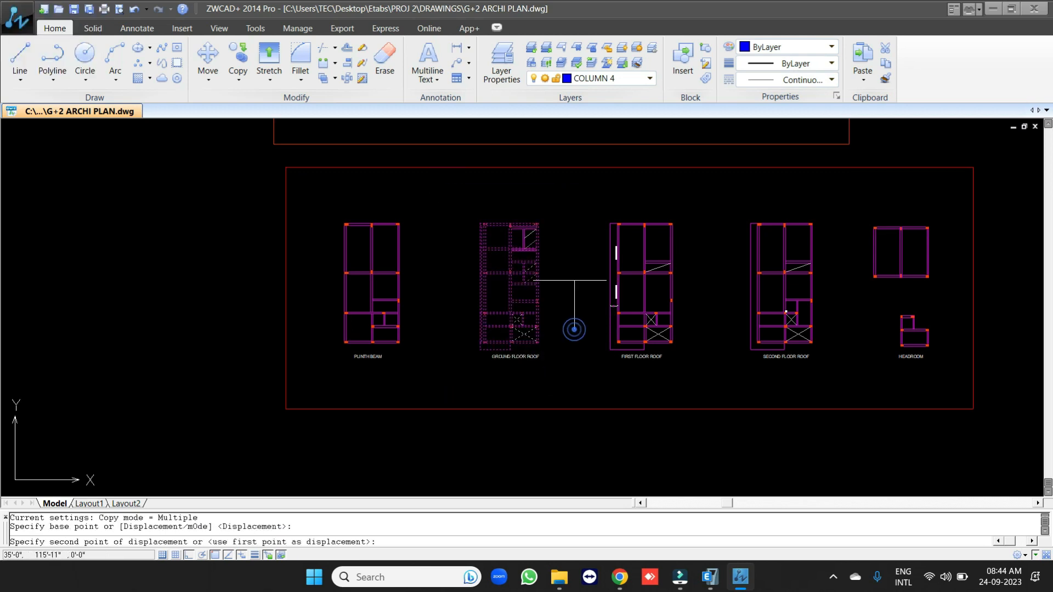
scroll(569, 268, down, 5)
click(560, 356)
key(Escape)
scroll(562, 362, up, 5)
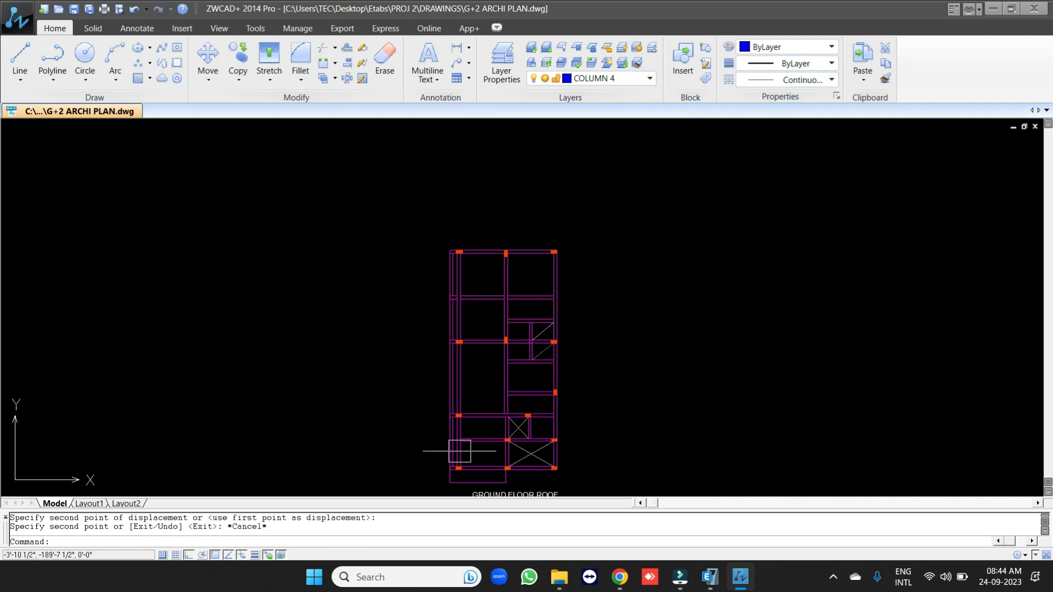
scroll(533, 316, down, 2)
scroll(515, 382, up, 5)
middle_drag(598, 273, 563, 330)
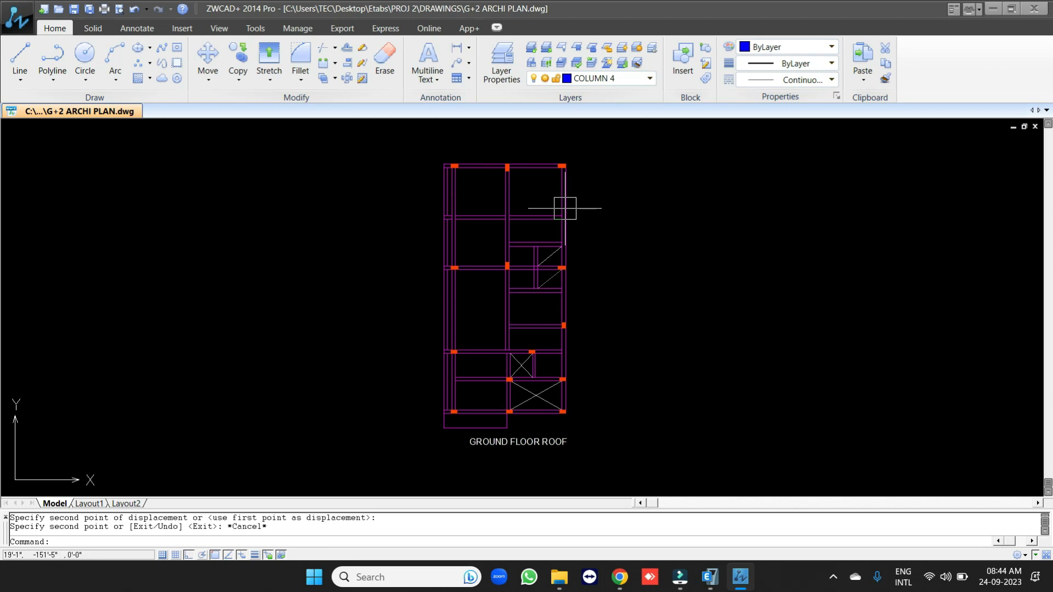
- Place a horizontal construction line along the centreline of the topmost beam, through the midpoint between its two edges at the corner column
text(XL)
key(Return)
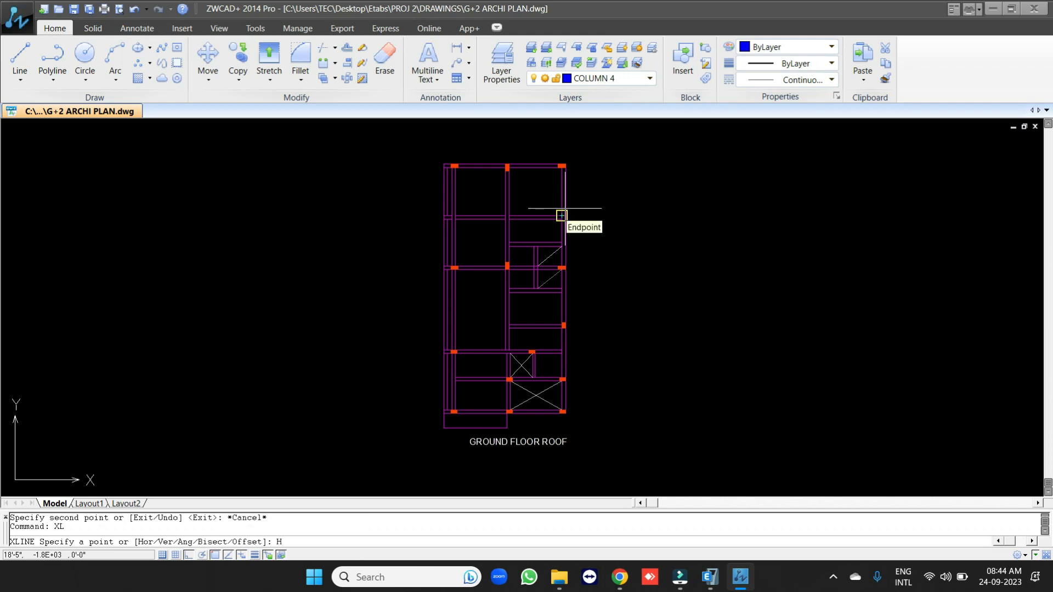
text(H)
key(Return)
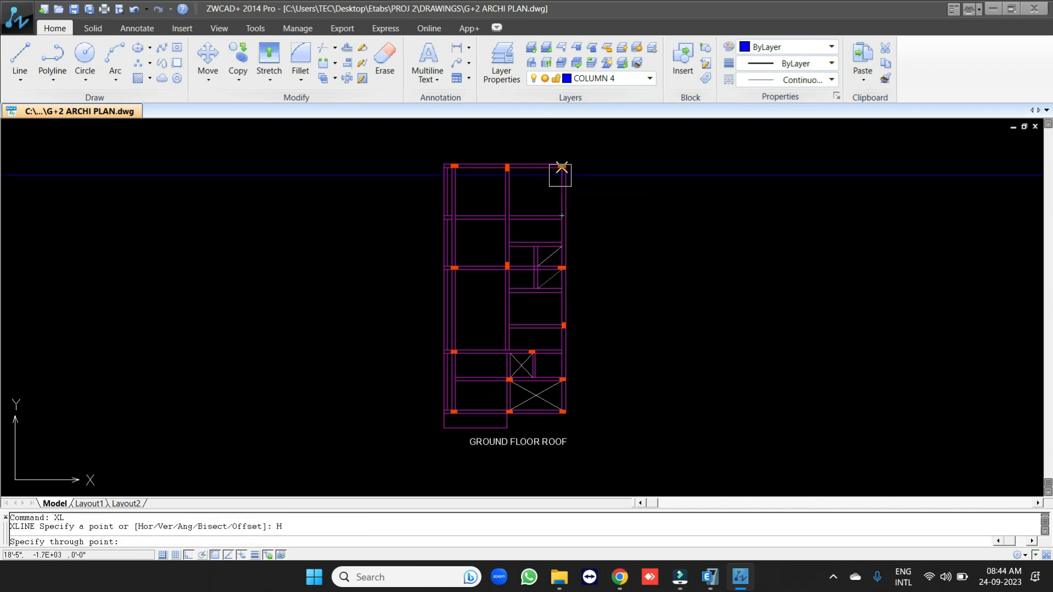
scroll(562, 170, up, 3)
shift+right_click(629, 187)
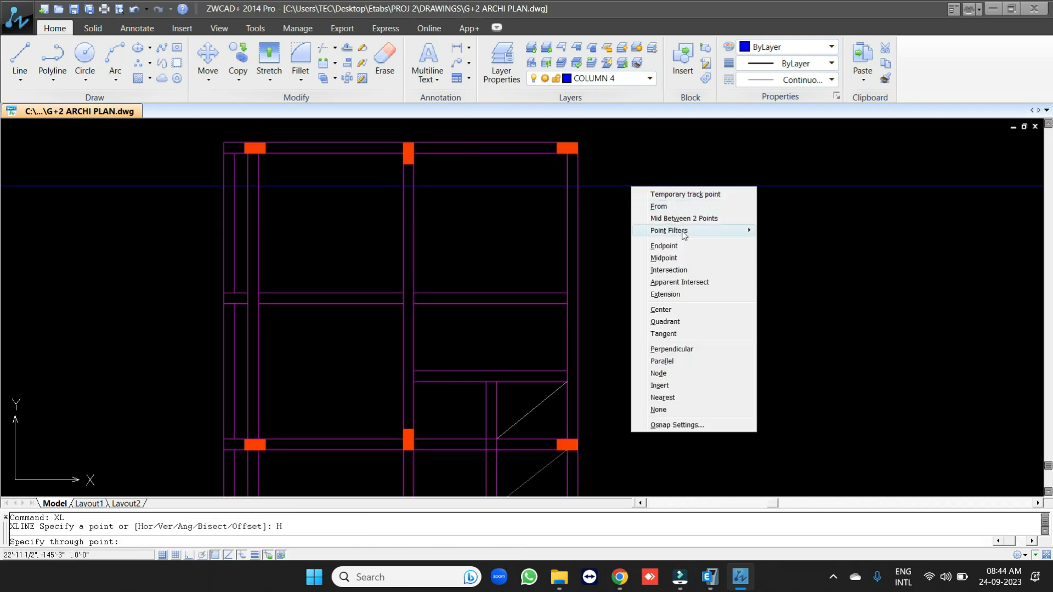
click(681, 216)
scroll(570, 127, up, 1)
scroll(570, 127, up, 1)
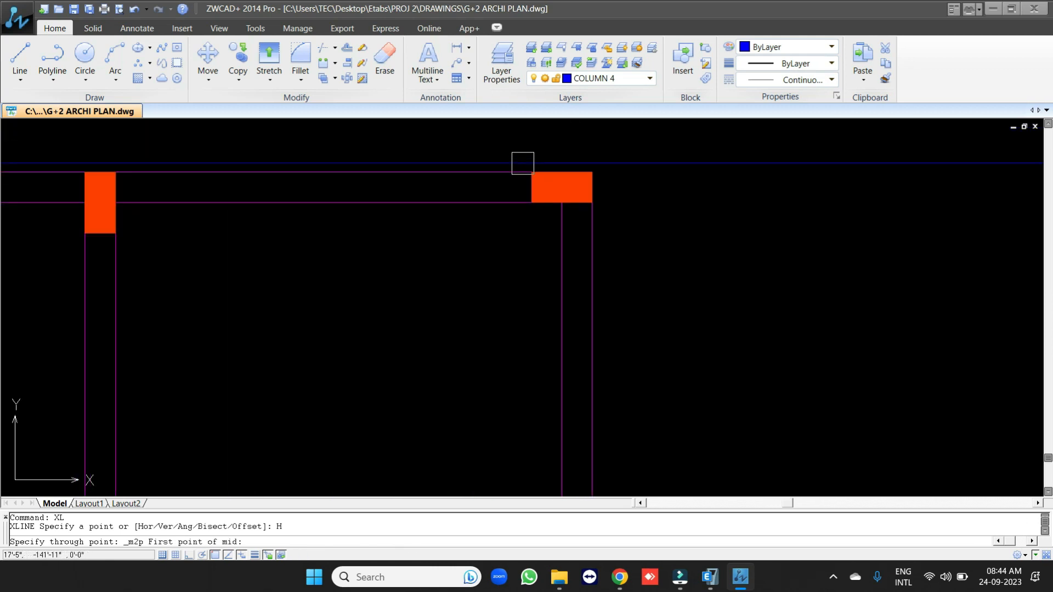
click(531, 172)
click(531, 202)
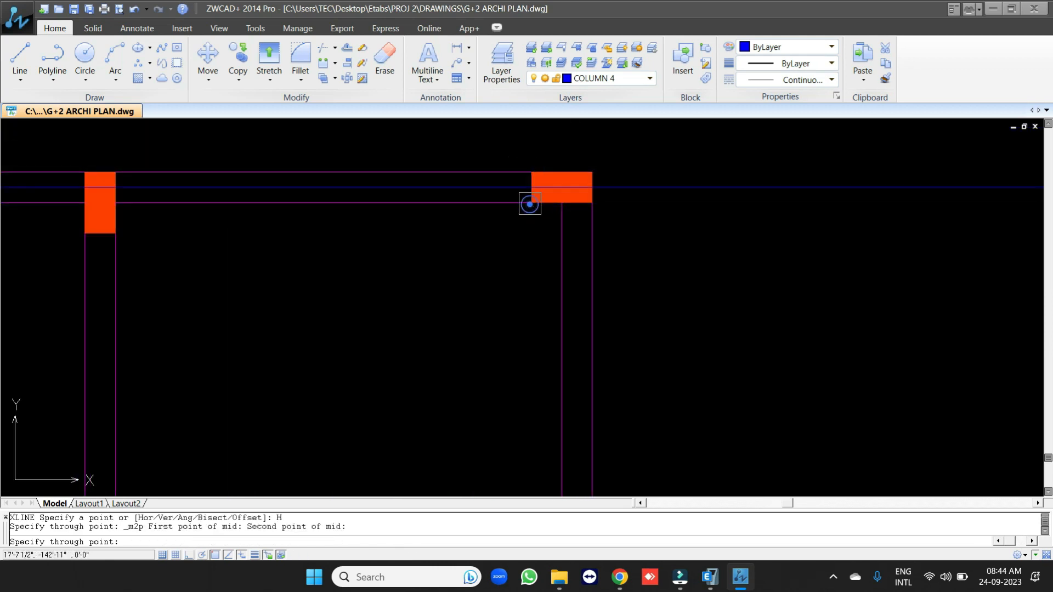
- Add a horizontal construction line centred between the edges of the second cross beam from the top
scroll(631, 156, down, 4)
scroll(559, 272, up, 2)
shift+right_click(447, 196)
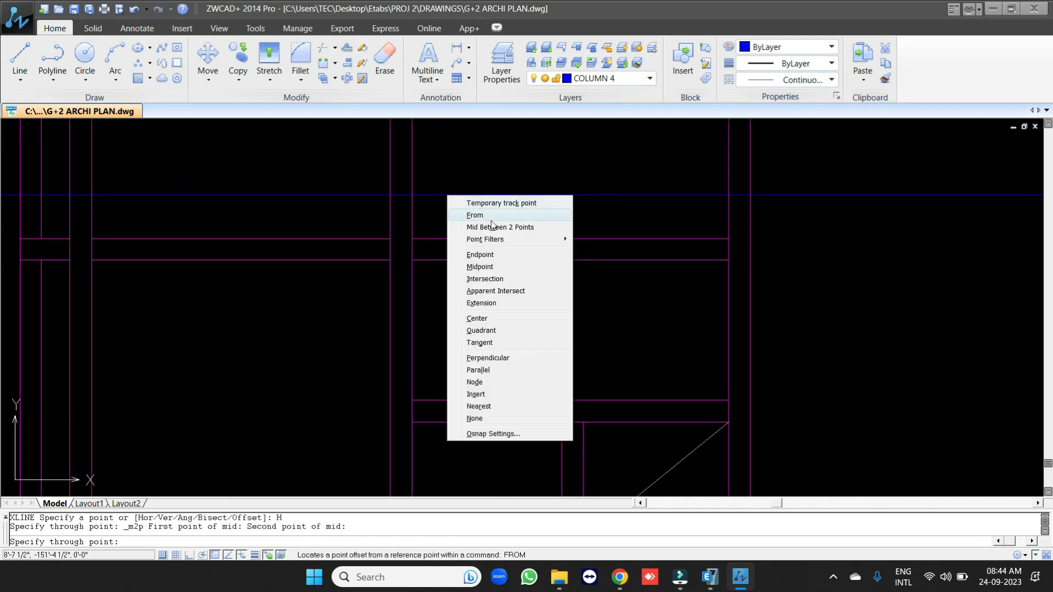
click(492, 227)
click(412, 239)
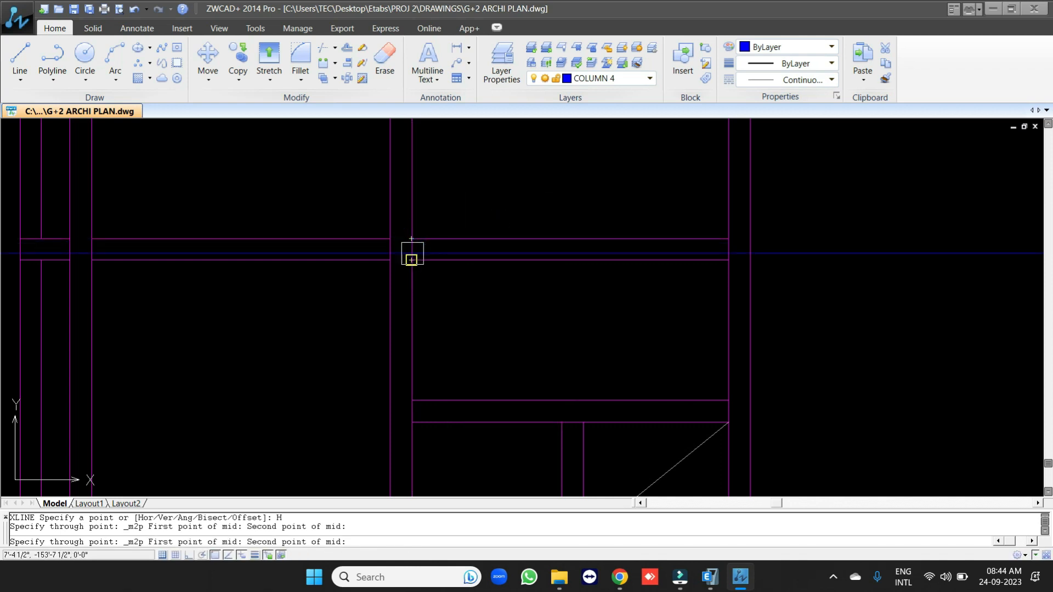
click(412, 260)
- Add a horizontal construction line centred on the short beam just above the upper diagonal-marked opening
scroll(412, 260, down, 3)
scroll(482, 169, up, 3)
shift+right_click(485, 171)
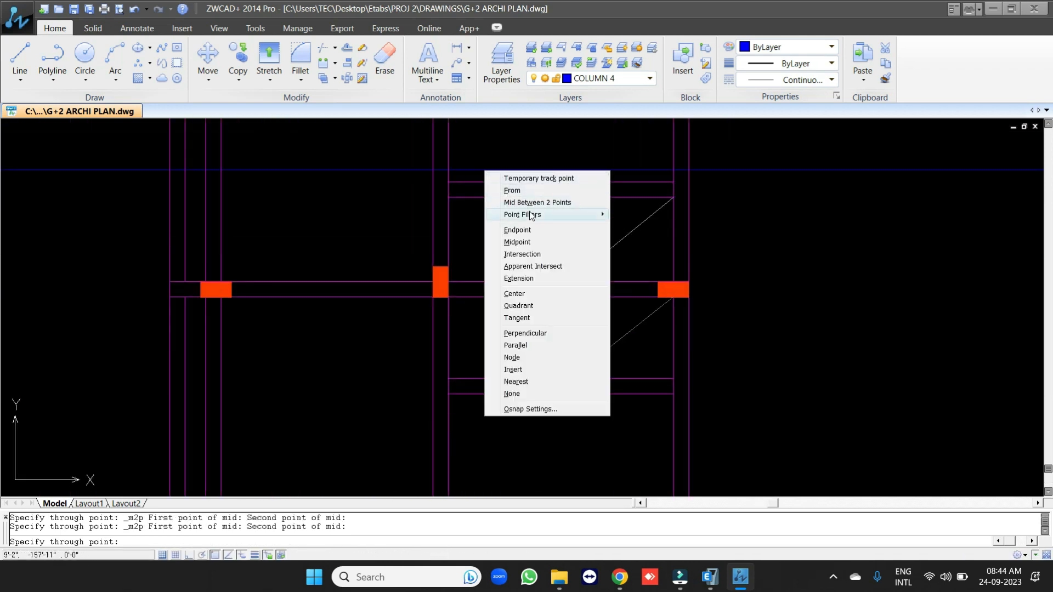
click(529, 203)
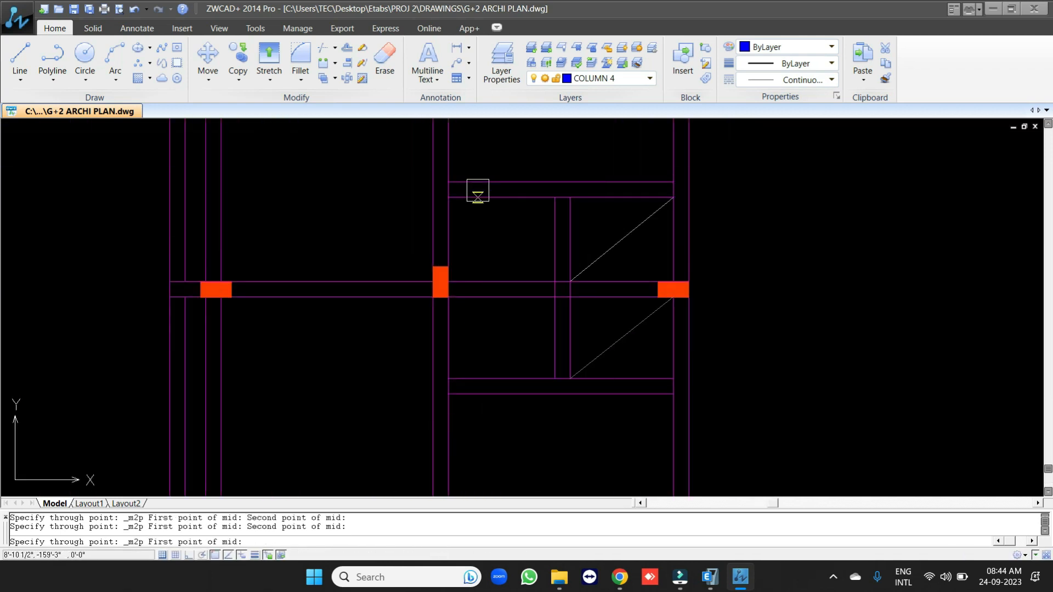
click(451, 182)
click(447, 197)
- Add a horizontal construction line along the centre of the column-row beam between the two diagonal-marked openings
scroll(446, 195, down, 3)
scroll(459, 248, up, 3)
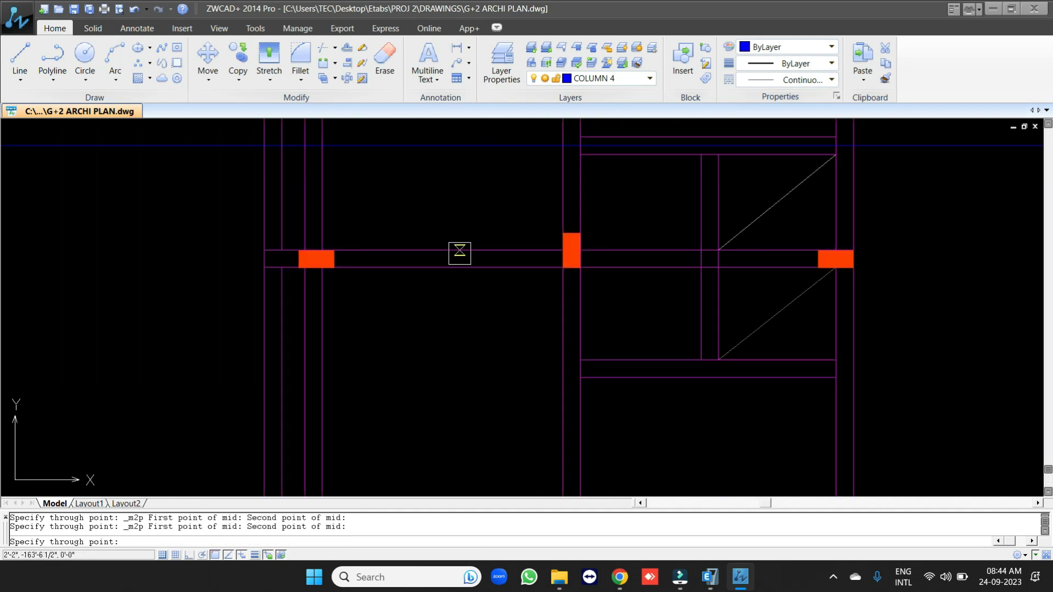
shift+right_click(438, 216)
click(495, 247)
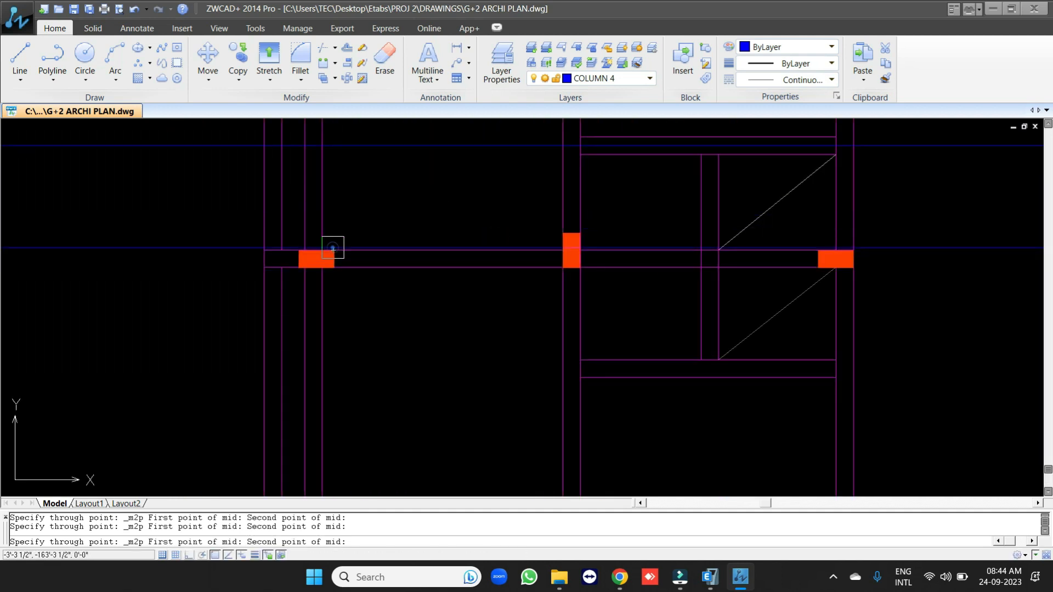
click(334, 258)
click(281, 267)
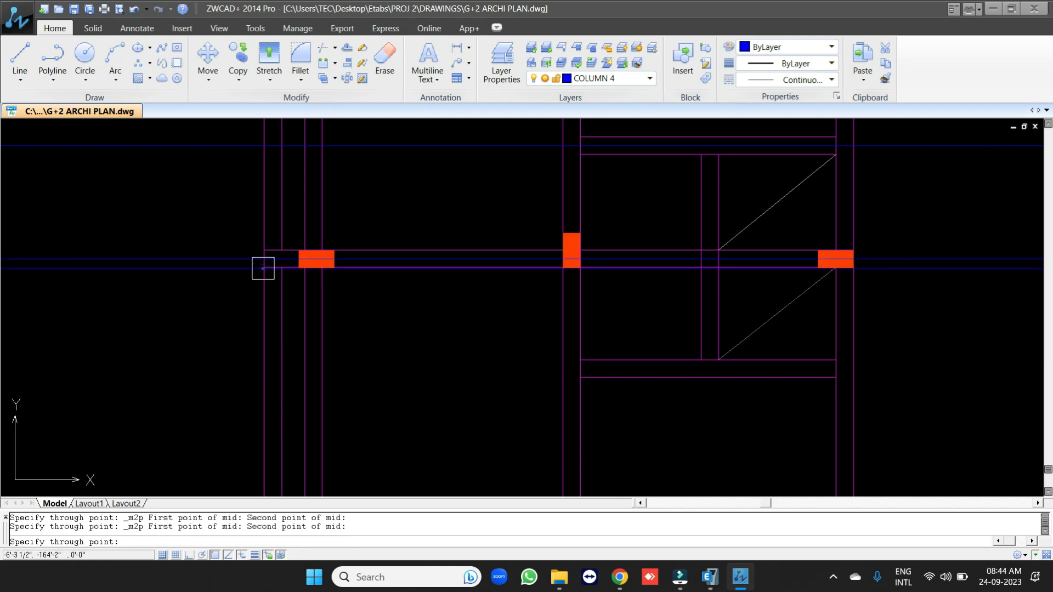
- Add a horizontal construction line centred on the short beam below the lower diagonal-marked opening
scroll(261, 265, down, 3)
scroll(569, 285, up, 3)
shift+right_click(561, 249)
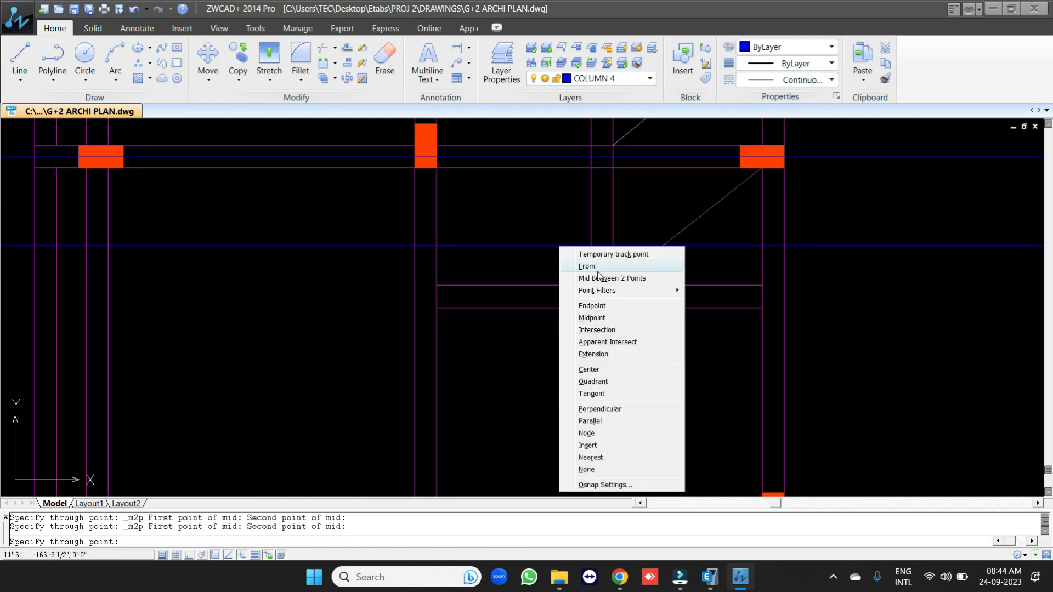
click(612, 278)
click(591, 283)
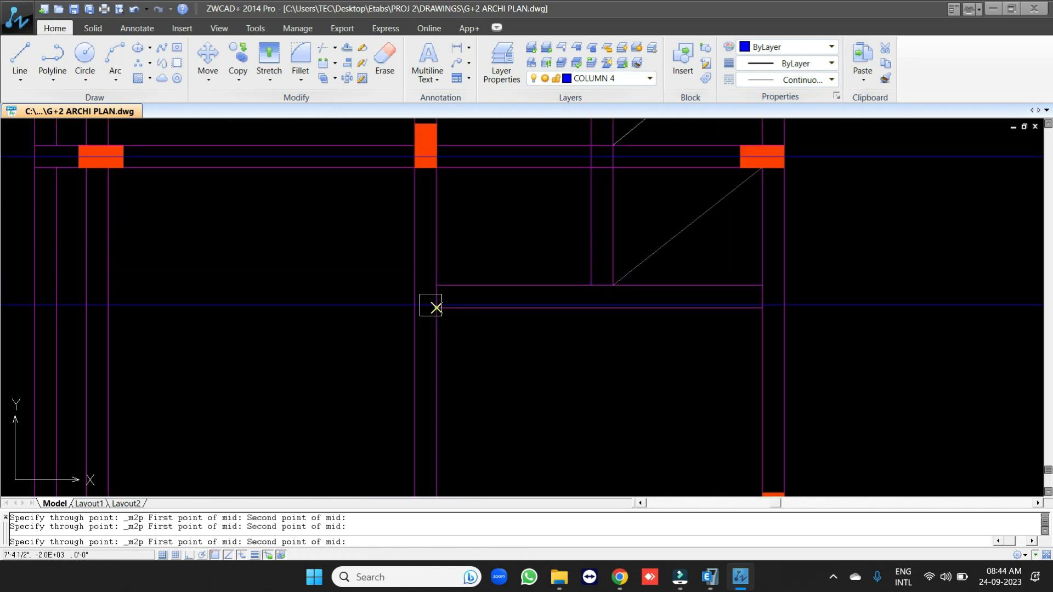
click(433, 306)
- Add a horizontal construction line centred on the short beam that meets the single upright column on the outer beam
scroll(493, 235, down, 5)
scroll(456, 300, up, 5)
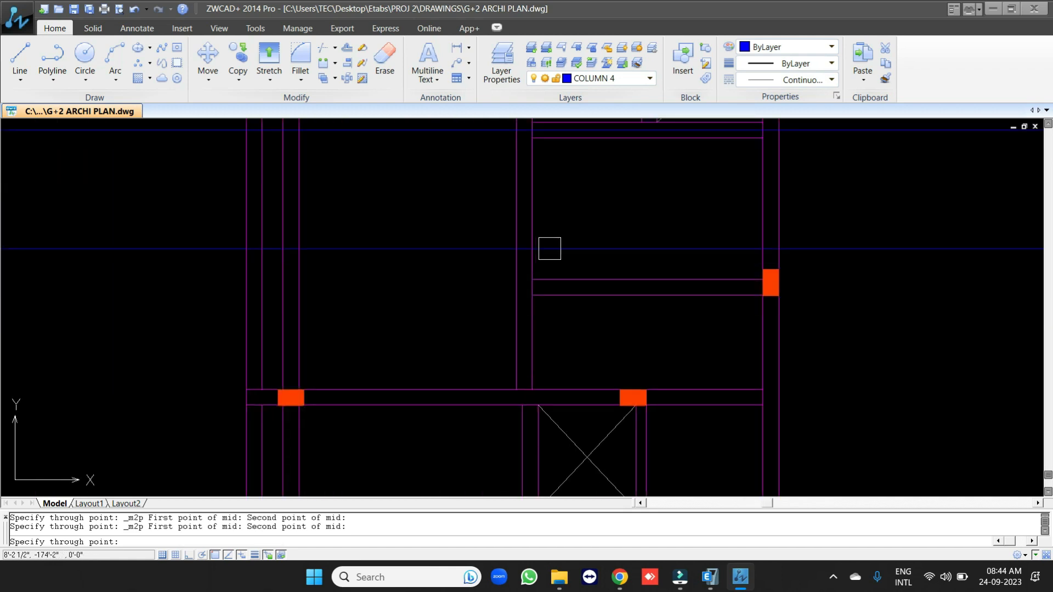
shift+right_click(548, 252)
click(598, 279)
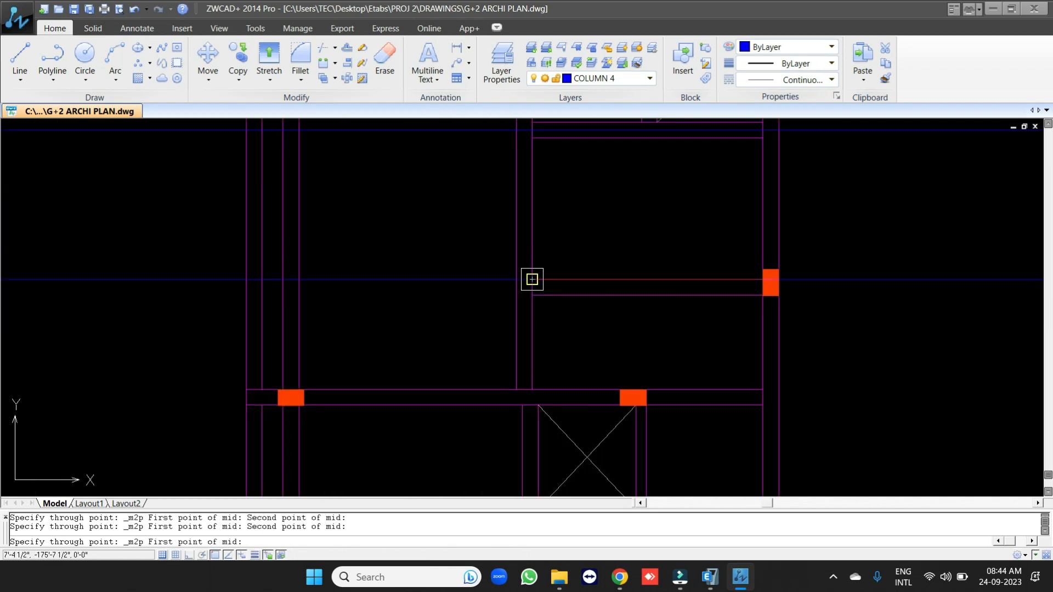
click(531, 280)
click(532, 294)
- Add horizontal construction lines centred on the remaining lower beams and through the bottom edge of the projecting slab, and finish the horizontal set
scroll(534, 301, down, 5)
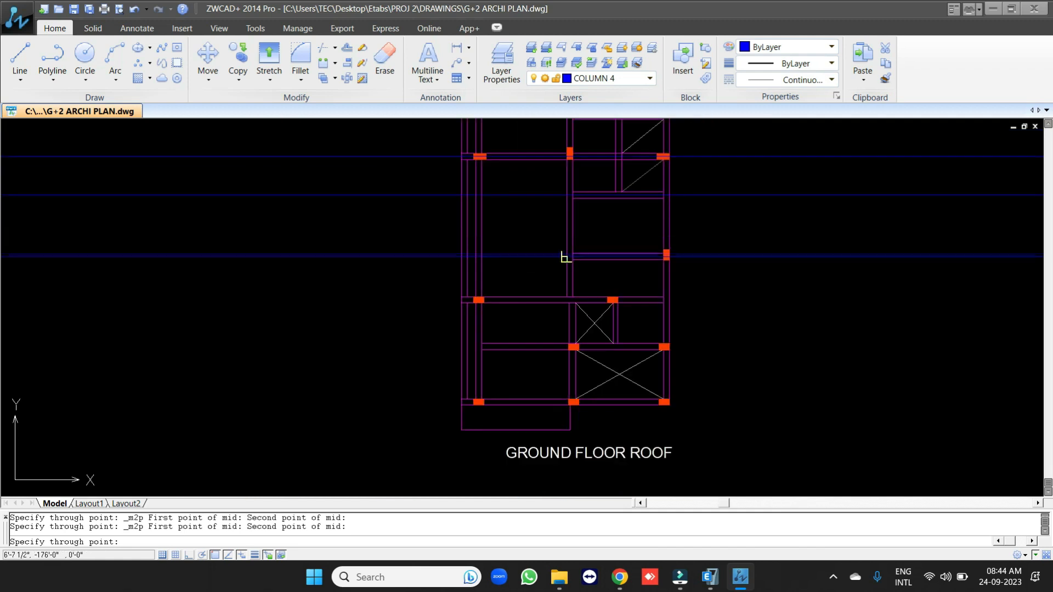
scroll(520, 259, up, 5)
shift+right_click(525, 247)
click(563, 278)
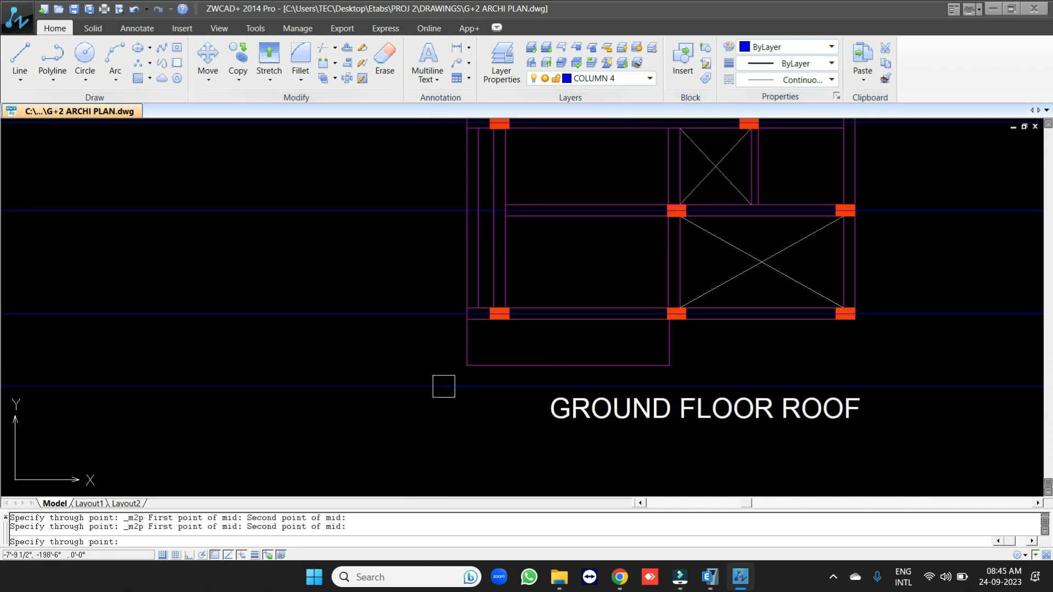
click(668, 365)
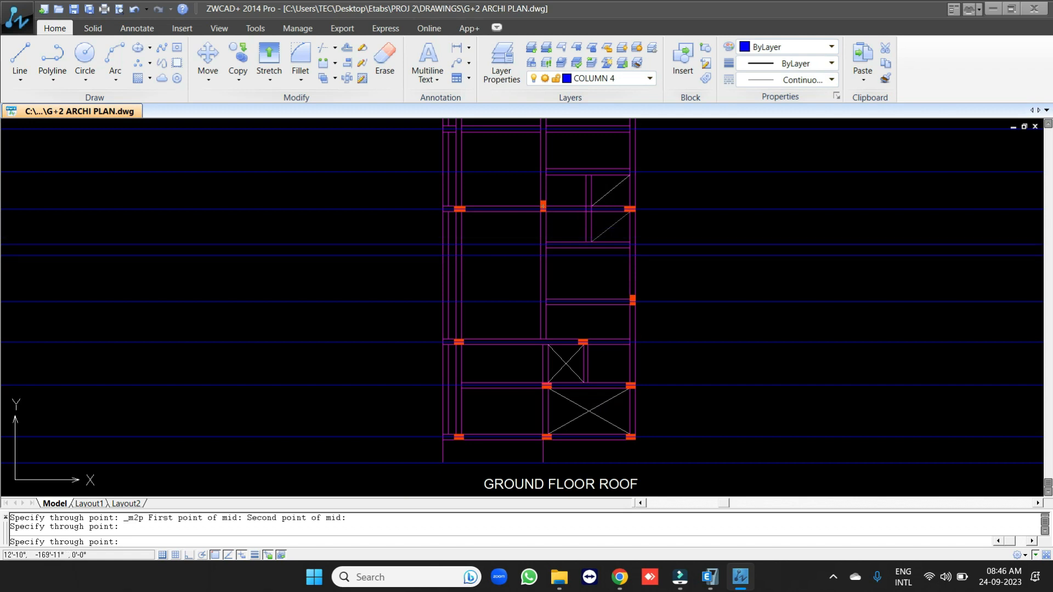
scroll(557, 176, down, 2)
scroll(526, 146, up, 3)
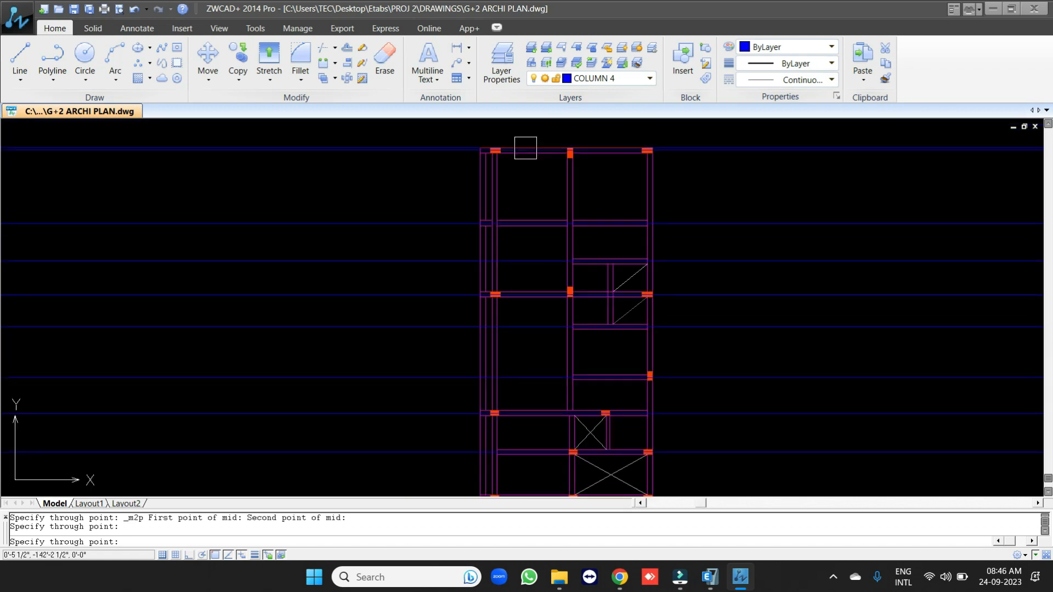
key(Return)
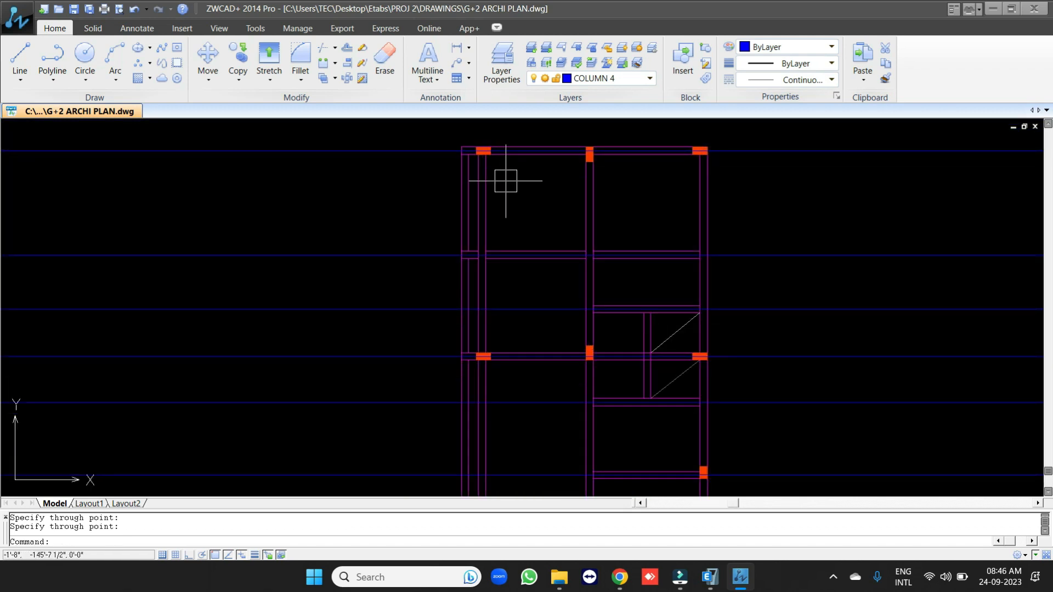
- Place a vertical construction line centred between the edges of the leftmost beam, using the midpoint between two points
key(Return)
text(V)
key(Return)
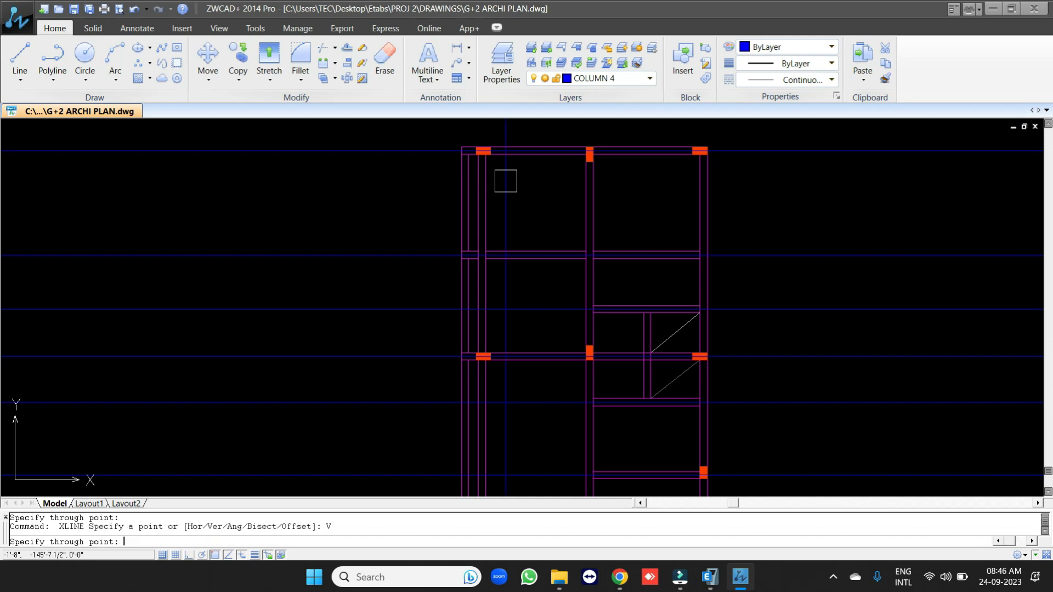
scroll(438, 135, up, 3)
shift+right_click(447, 202)
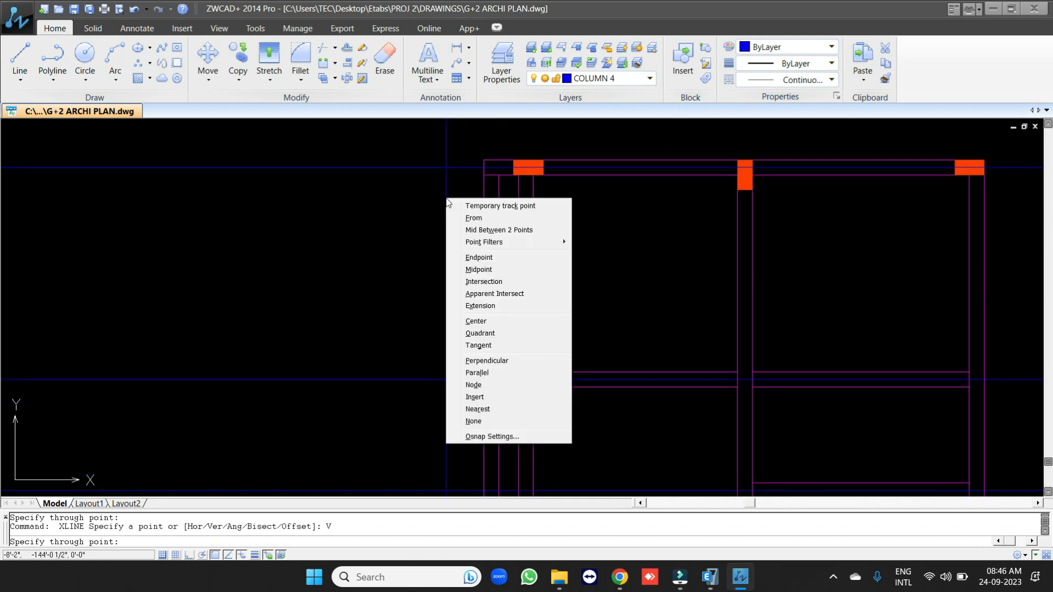
click(500, 229)
scroll(474, 216, up, 3)
click(474, 224)
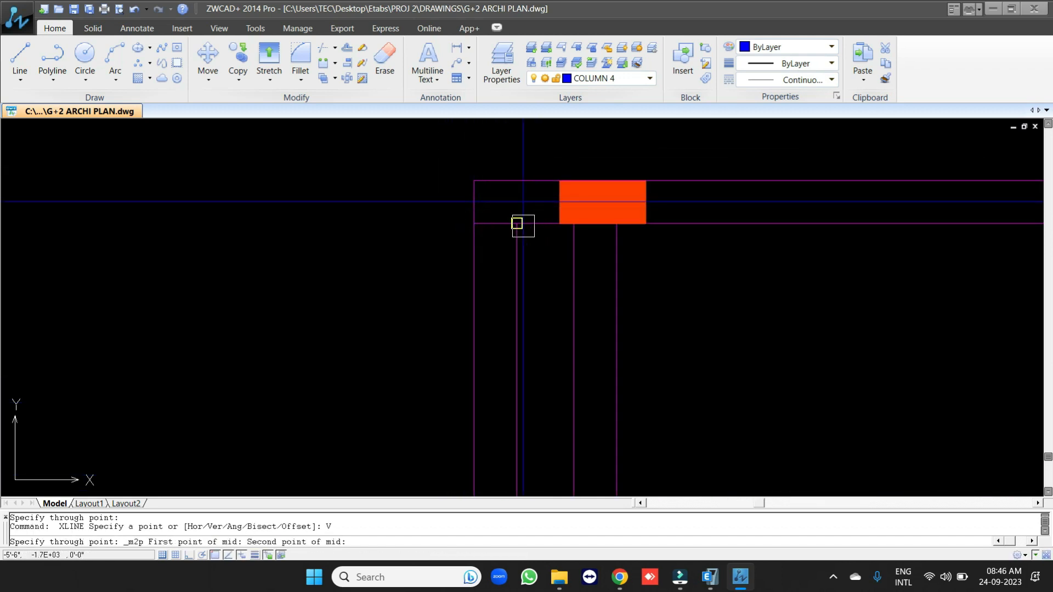
click(516, 224)
- Add vertical construction lines centred on the adjacent long beam under the first column and through the middle column of the top row
shift+right_click(692, 255)
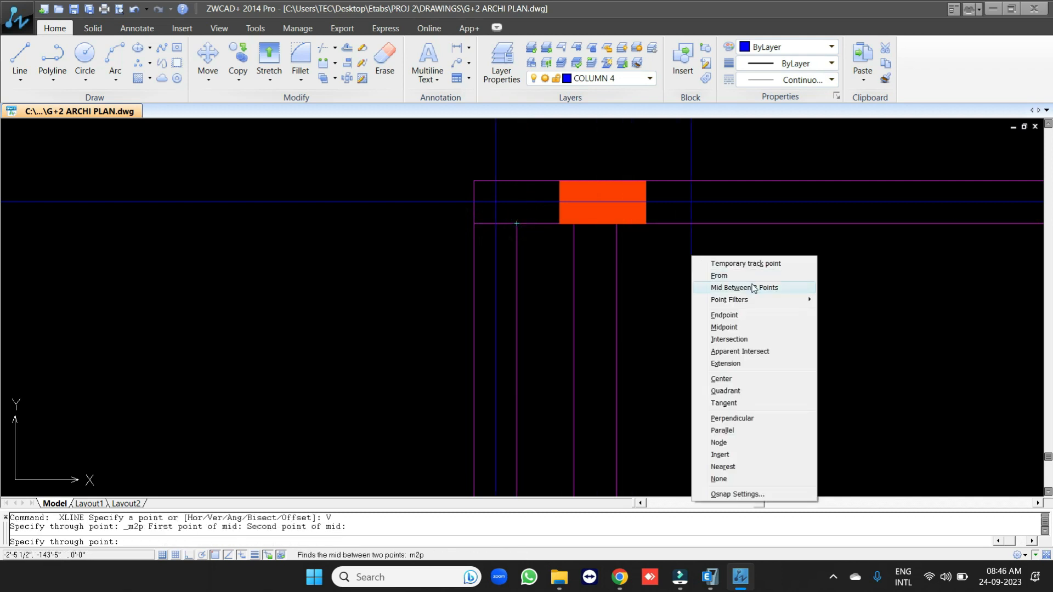
click(749, 287)
click(573, 223)
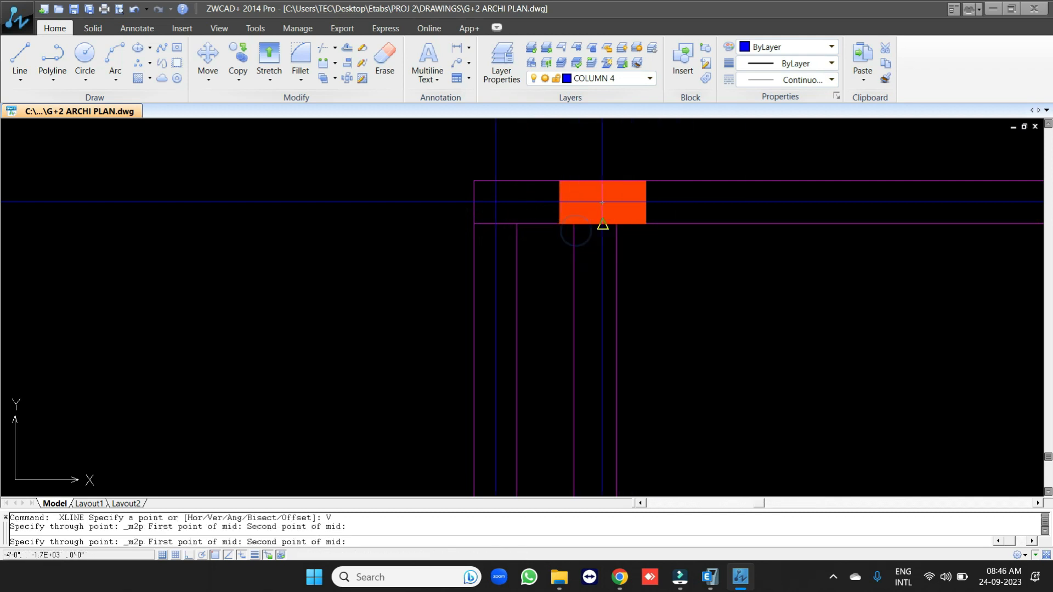
click(617, 223)
scroll(559, 238, down, 5)
scroll(742, 228, up, 4)
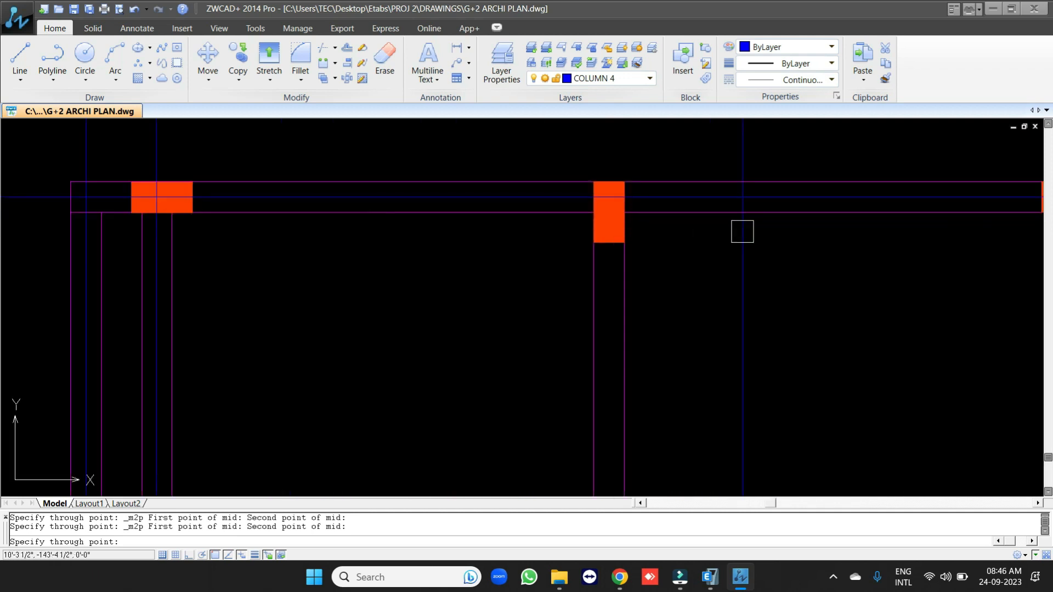
click(609, 242)
- Add a vertical construction line centred between the edges of the rightmost beam at the top corner column
scroll(609, 242, down, 5)
scroll(646, 218, up, 4)
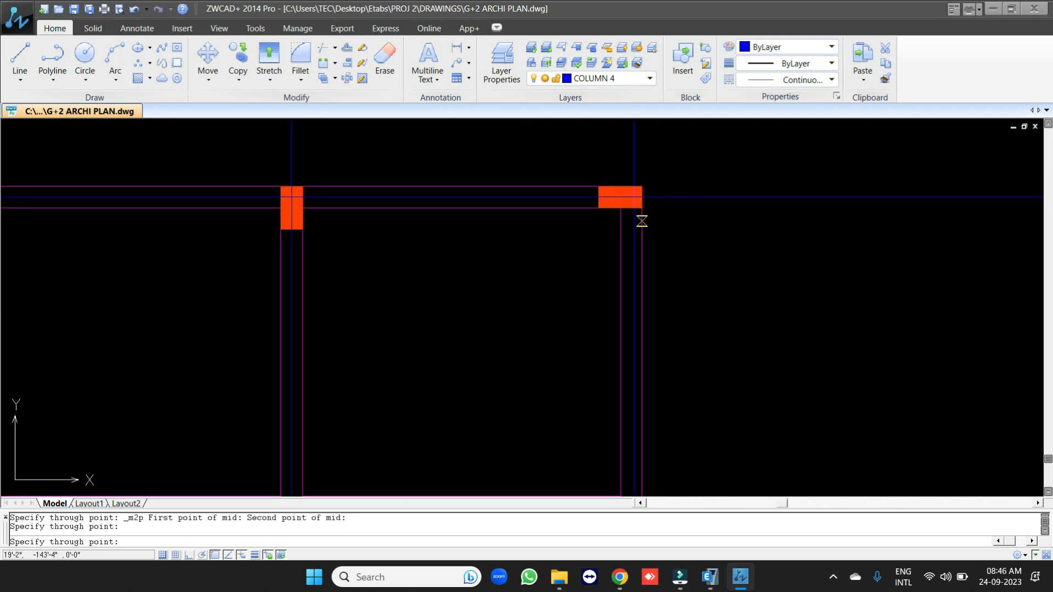
shift+right_click(686, 244)
click(724, 275)
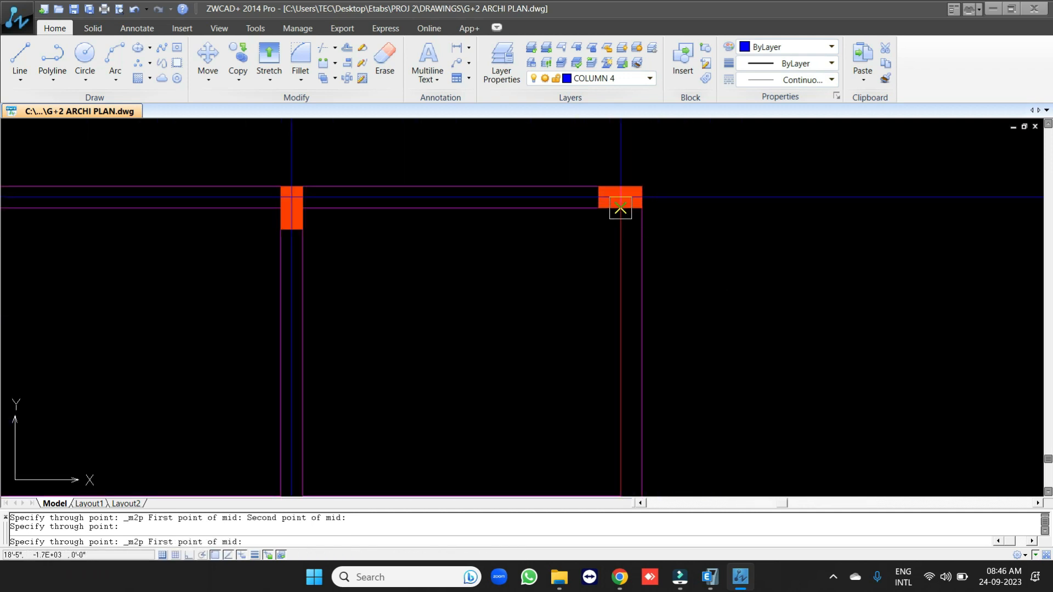
click(637, 205)
- Add a vertical construction line centred on the short upright beam beside the two diagonal-marked openings
scroll(634, 203, down, 5)
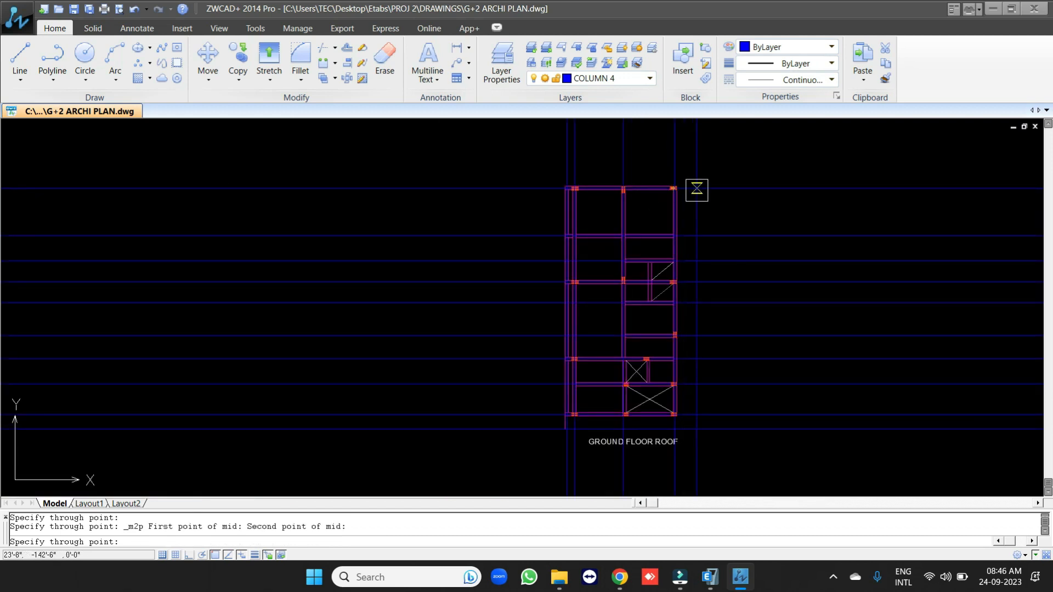
scroll(649, 305, up, 5)
shift+right_click(606, 207)
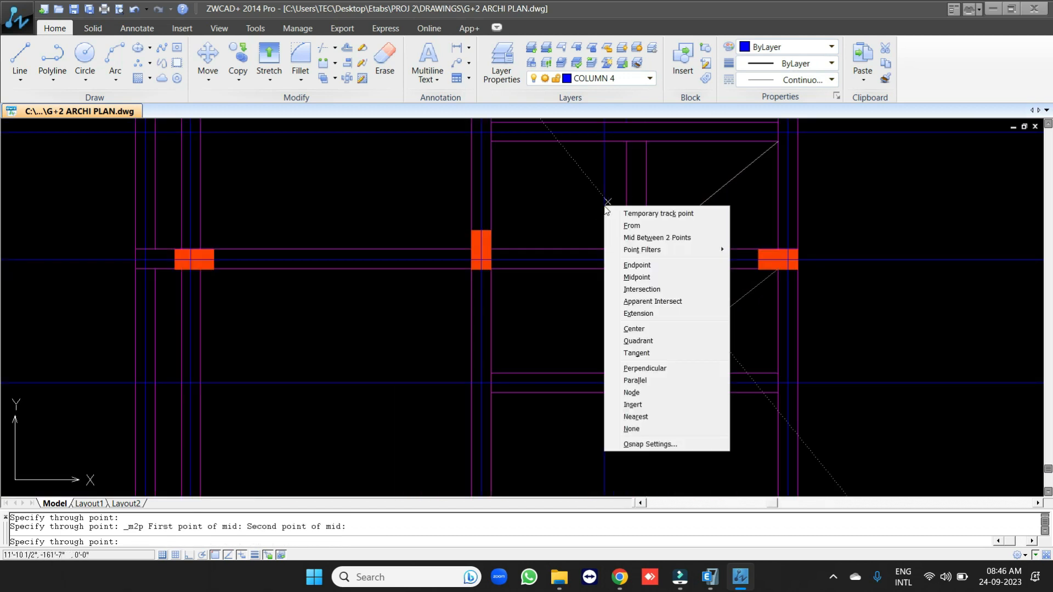
click(646, 236)
click(647, 223)
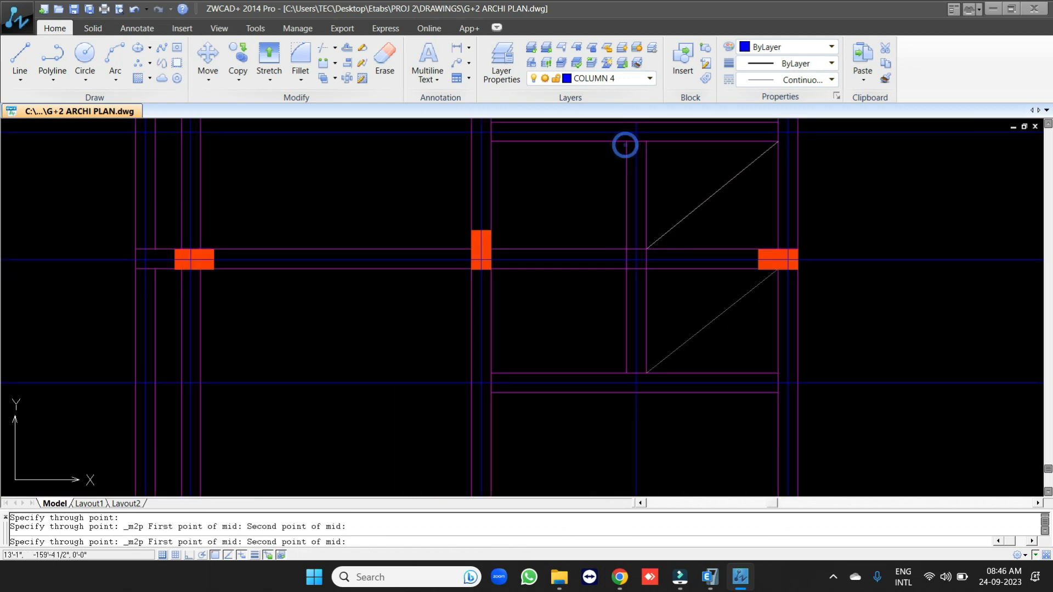
click(646, 142)
- Add a vertical construction line centred between the edges of the beam on the left side of the small crossed opening
scroll(679, 164, down, 5)
scroll(712, 345, up, 3)
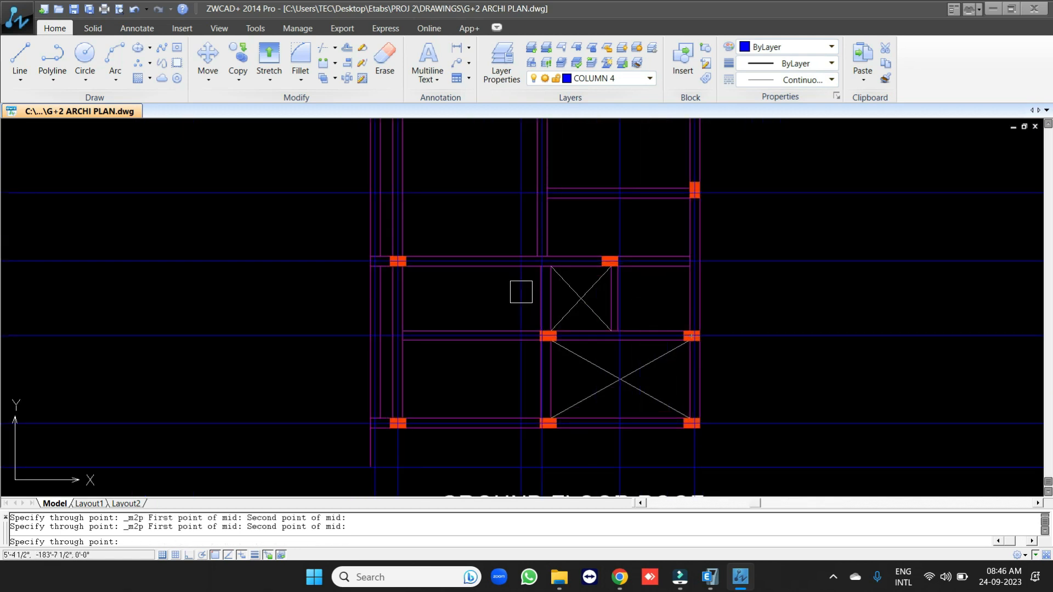
scroll(521, 291, up, 2)
shift+right_click(648, 154)
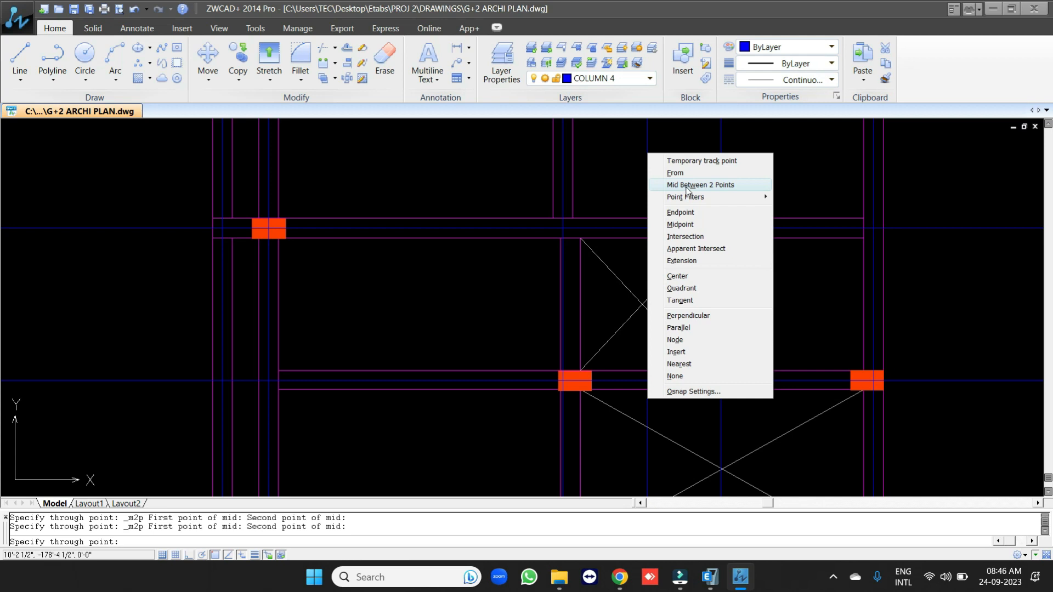
click(687, 185)
scroll(559, 248, up, 3)
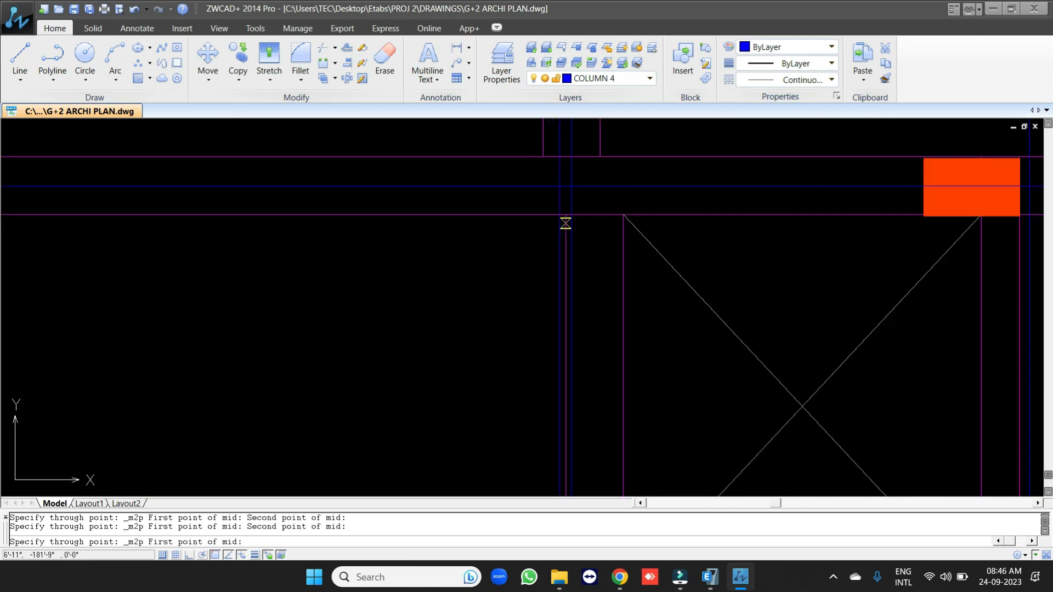
click(622, 214)
scroll(672, 225, down, 3)
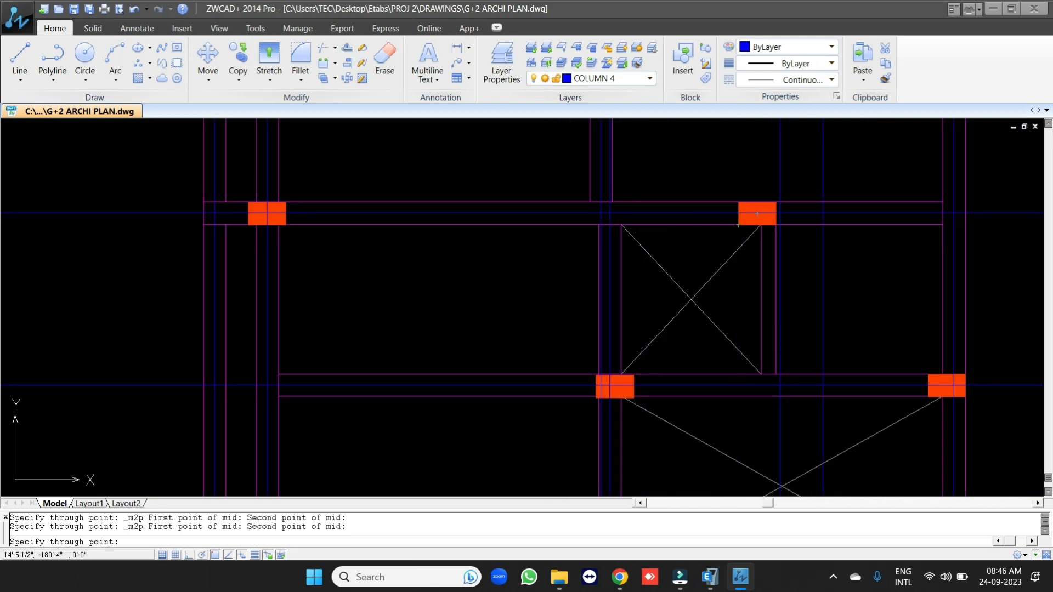
- Add a vertical construction line centred on the short beam right of the small crossed opening, and finish the construction lines
shift+right_click(829, 180)
click(872, 212)
scroll(778, 214, up, 3)
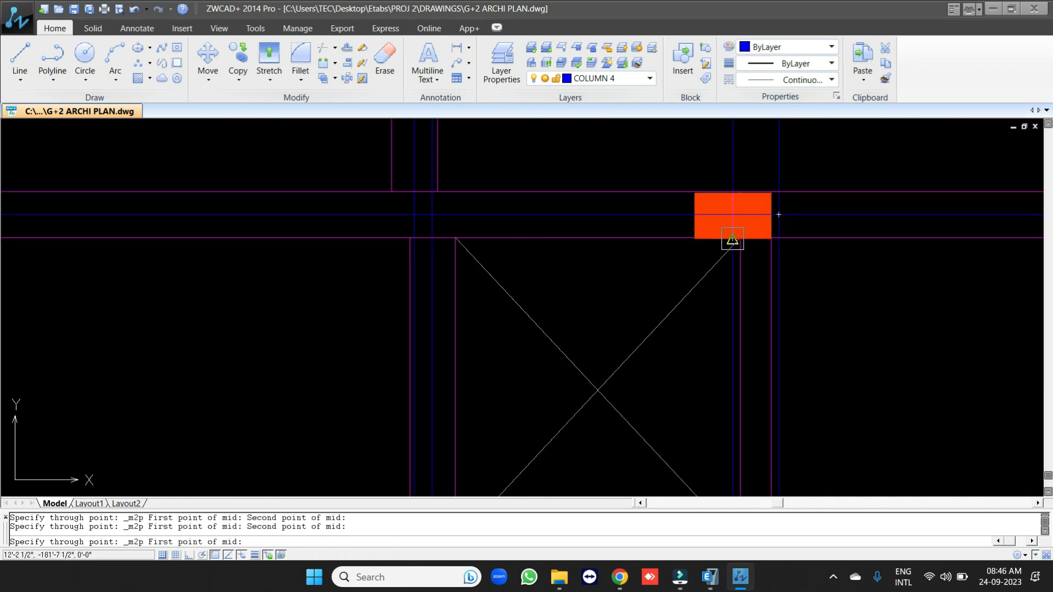
click(732, 239)
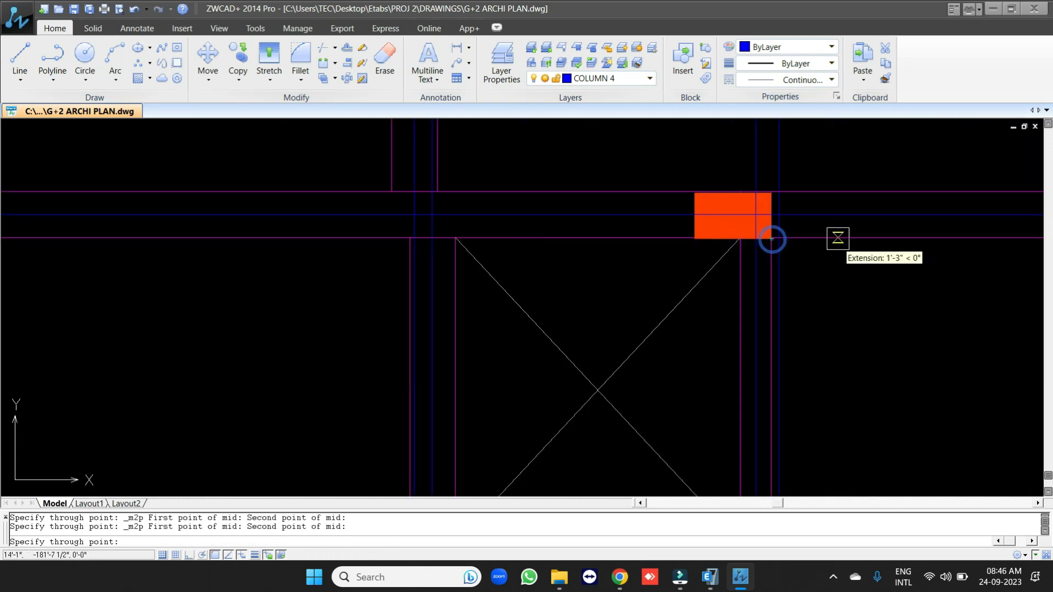
click(771, 239)
scroll(771, 236, down, 3)
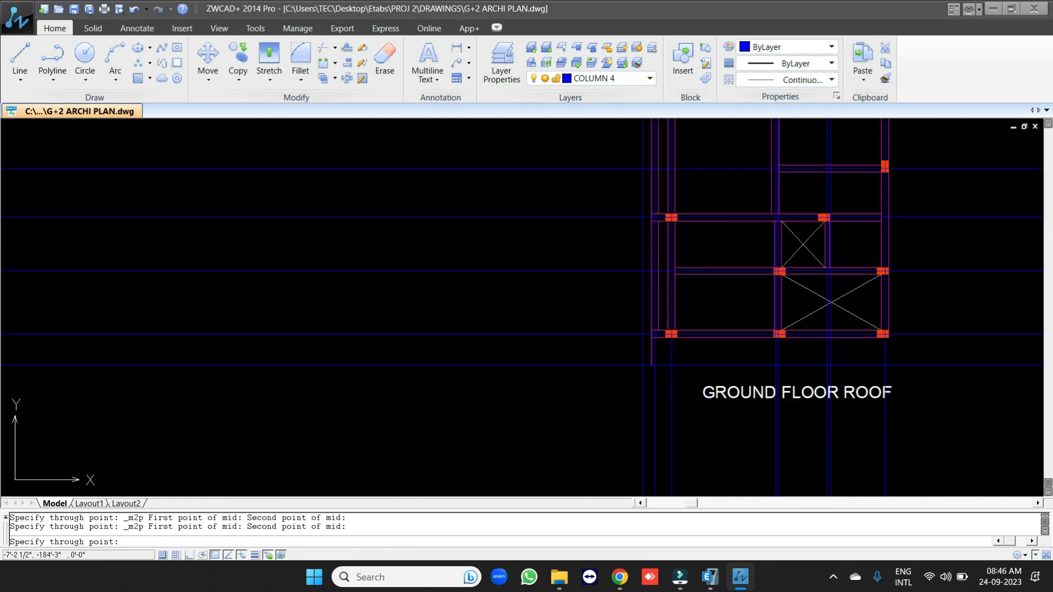
scroll(559, 297, down, 2)
key(Return)
- Trim all vertical construction lines above the plan, using the topmost horizontal construction line as the cutting edge
middle_drag(644, 132, 620, 228)
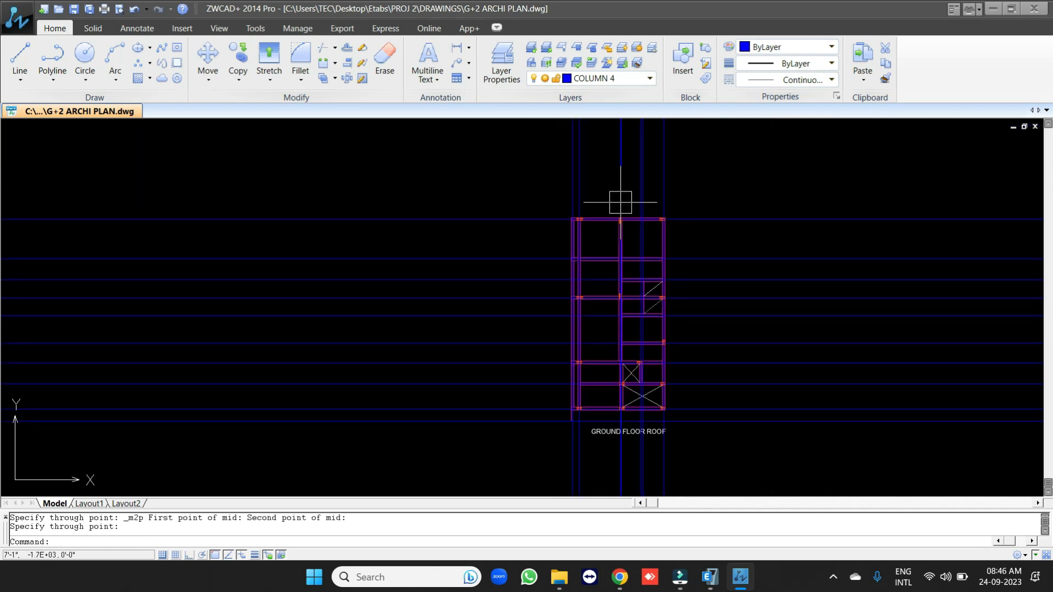
text(tr)
key(Return)
click(705, 218)
key(Return)
click(716, 169)
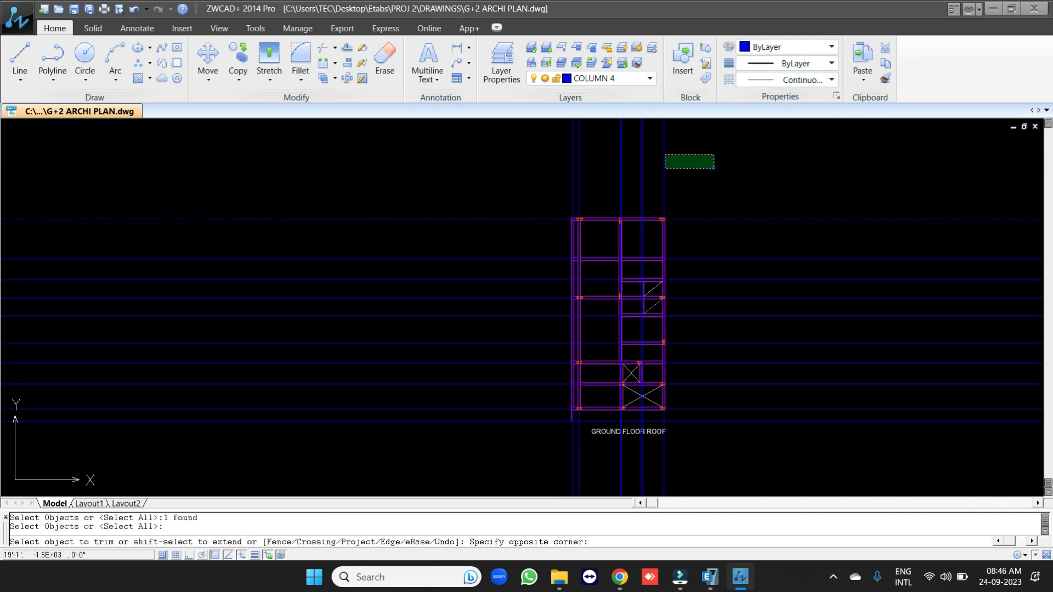
click(415, 122)
key(Return)
- Trim all vertical construction lines below the plan, using the lowest horizontal construction line as the cutting edge
key(Return)
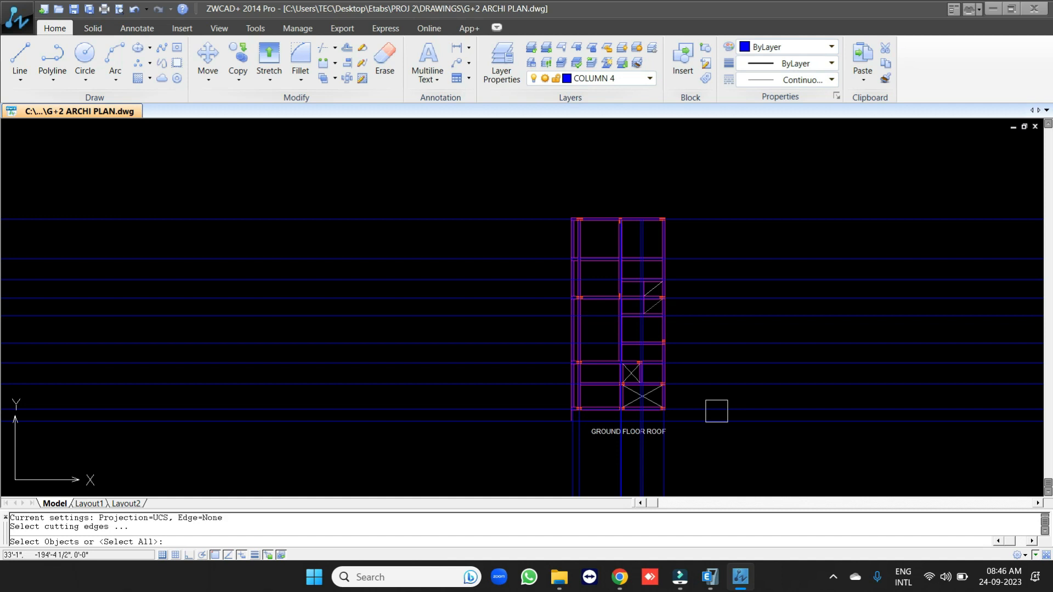
click(713, 420)
key(Return)
click(695, 482)
click(558, 459)
key(Return)
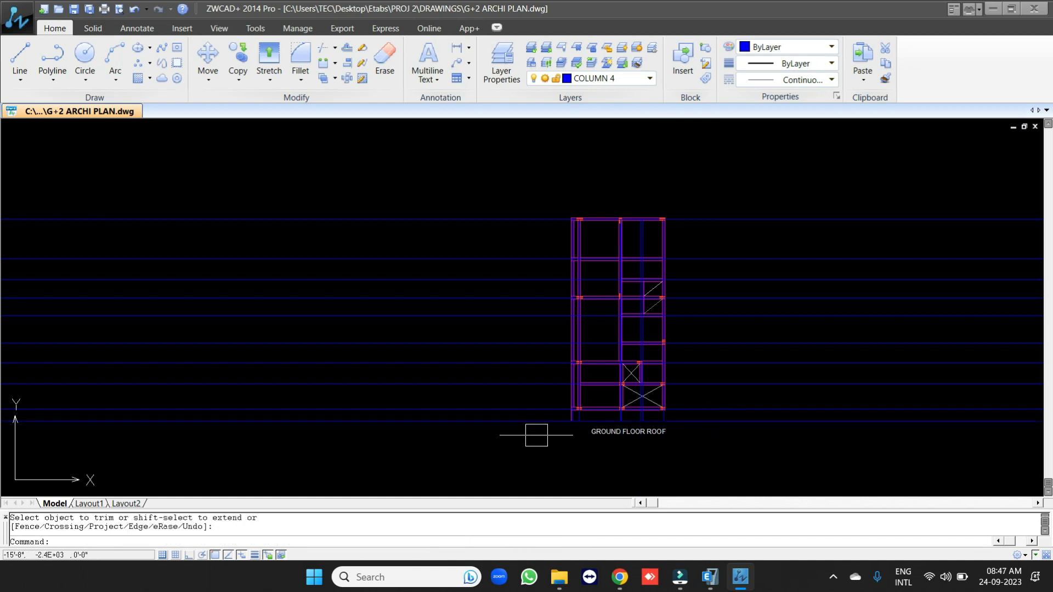
- Trim the horizontal construction lines left of the plan, using the leftmost beam's centreline as the cutting edge
key(Return)
scroll(570, 233, up, 8)
click(609, 249)
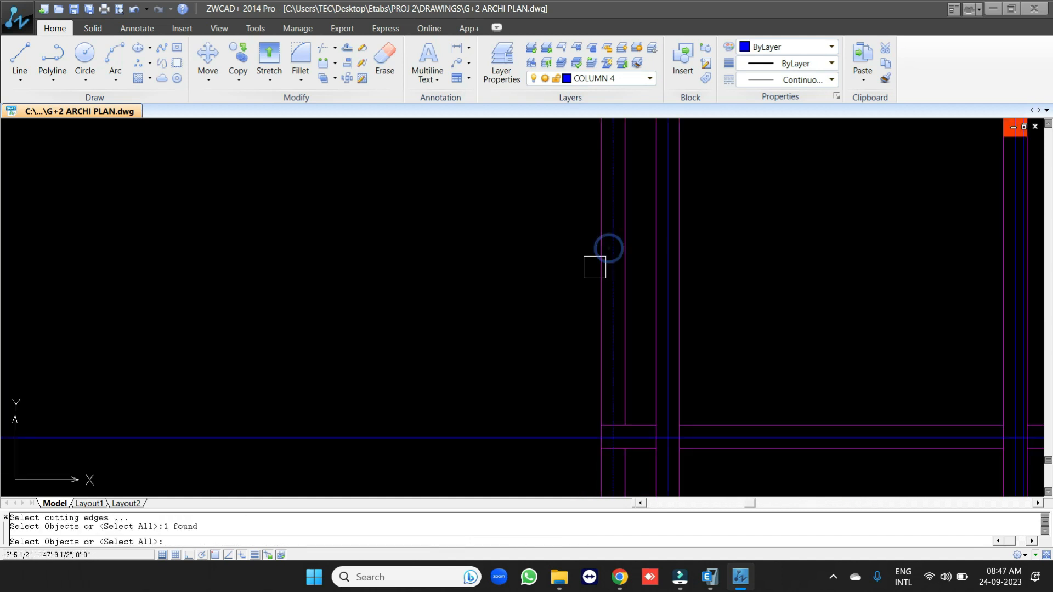
key(Return)
scroll(603, 252, down, 6)
click(478, 199)
click(376, 417)
key(Return)
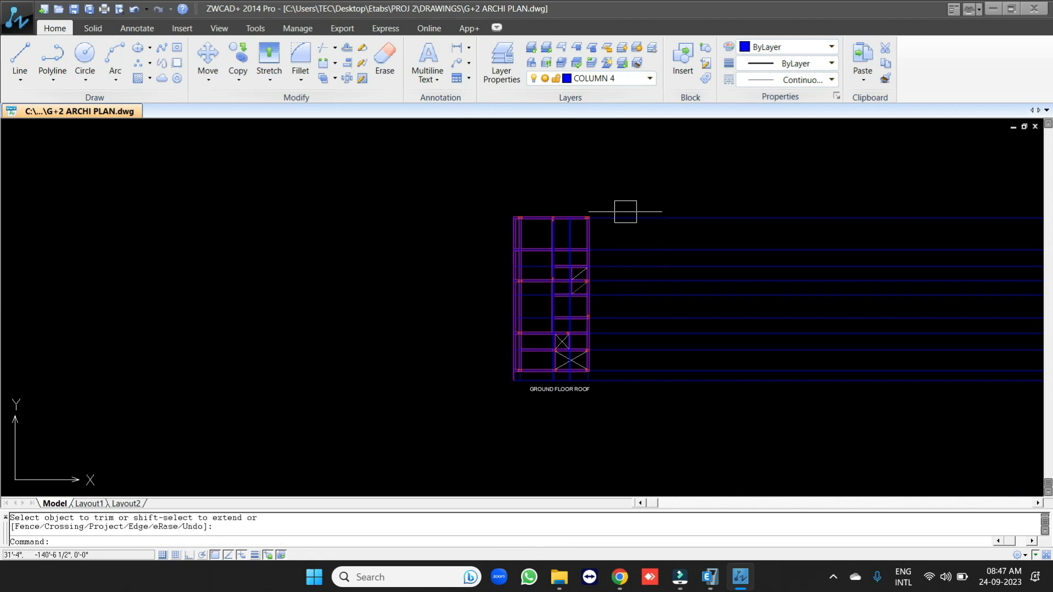
- Trim the horizontal construction lines right of the plan, using the rightmost beam's centreline as the cutting edge
key(Return)
scroll(625, 212, up, 8)
click(630, 245)
scroll(630, 245, down, 4)
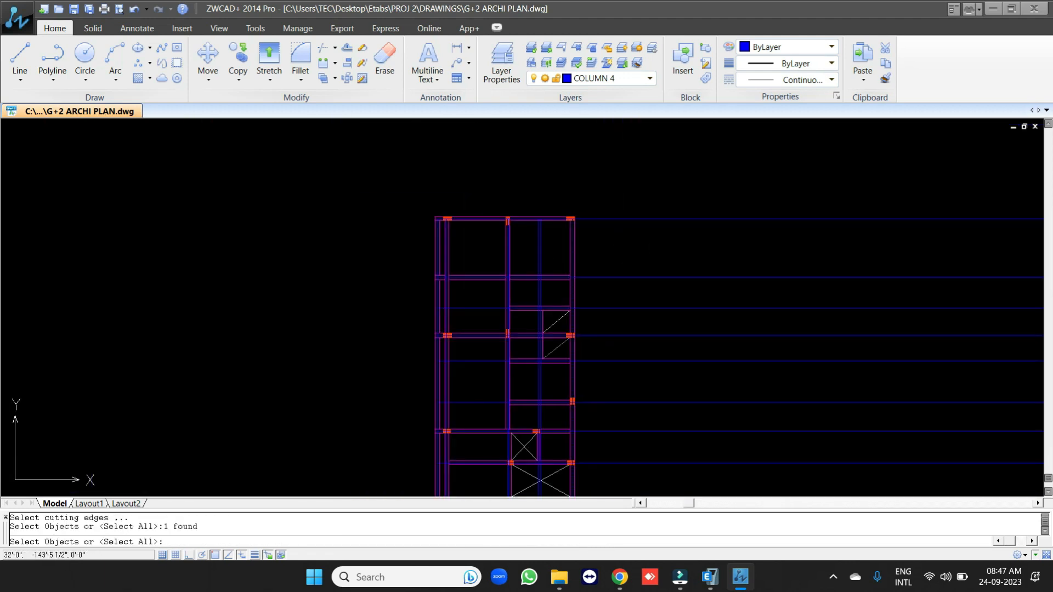
key(Return)
click(681, 219)
scroll(692, 164, down, 4)
click(684, 373)
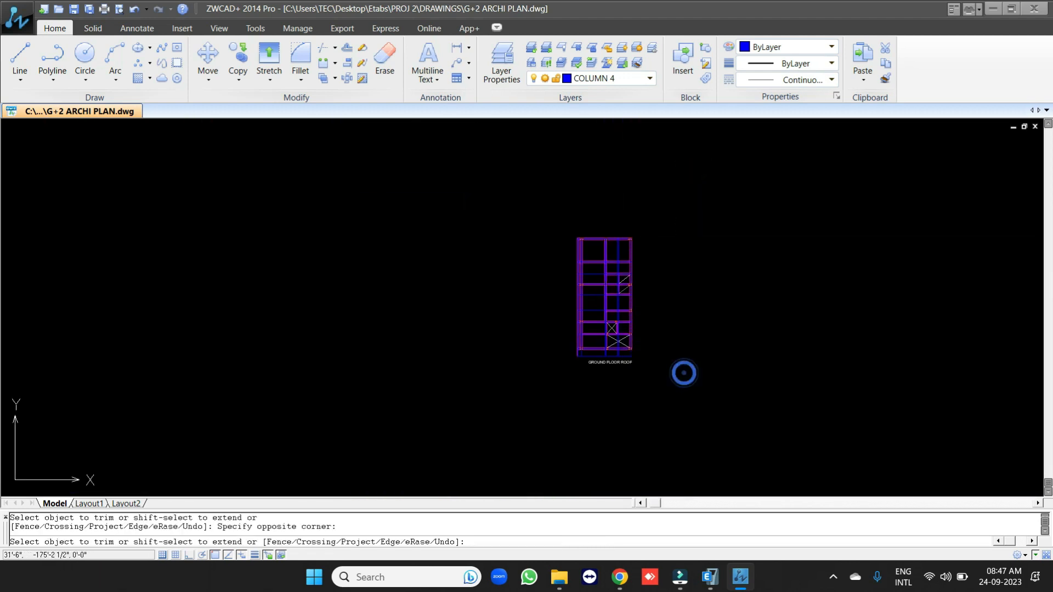
key(Return)
scroll(611, 241, up, 8)
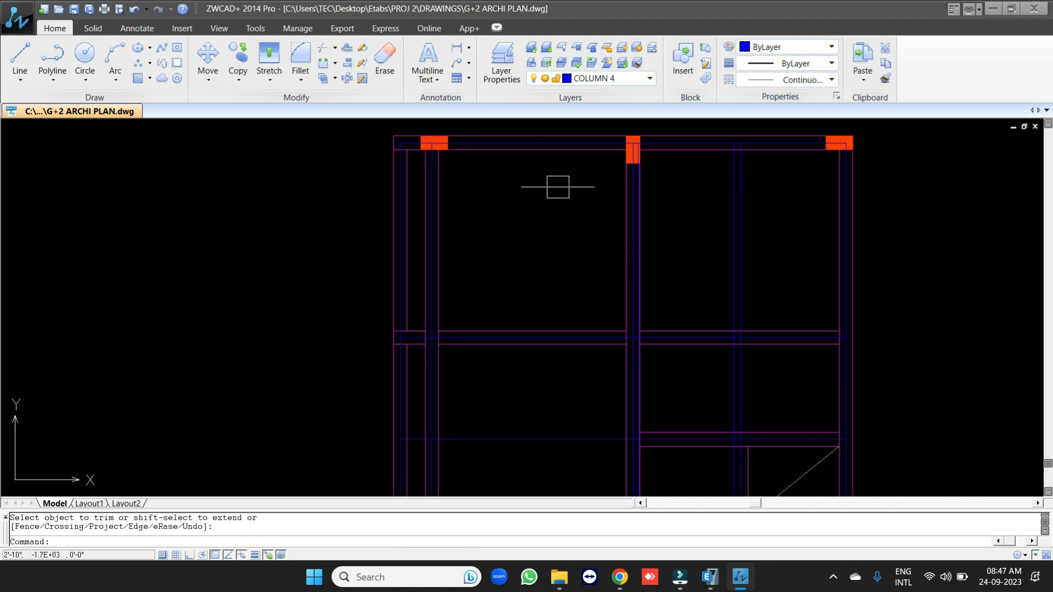
scroll(558, 186, down, 2)
scroll(532, 308, up, 2)
middle_drag(570, 330, 520, 247)
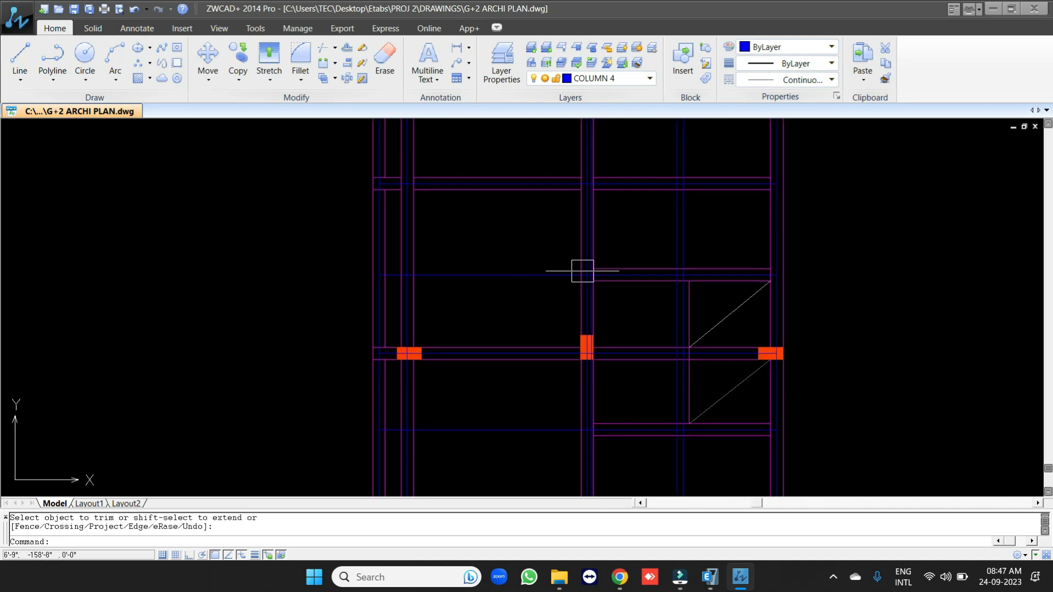
scroll(595, 274, up, 3)
key(Return)
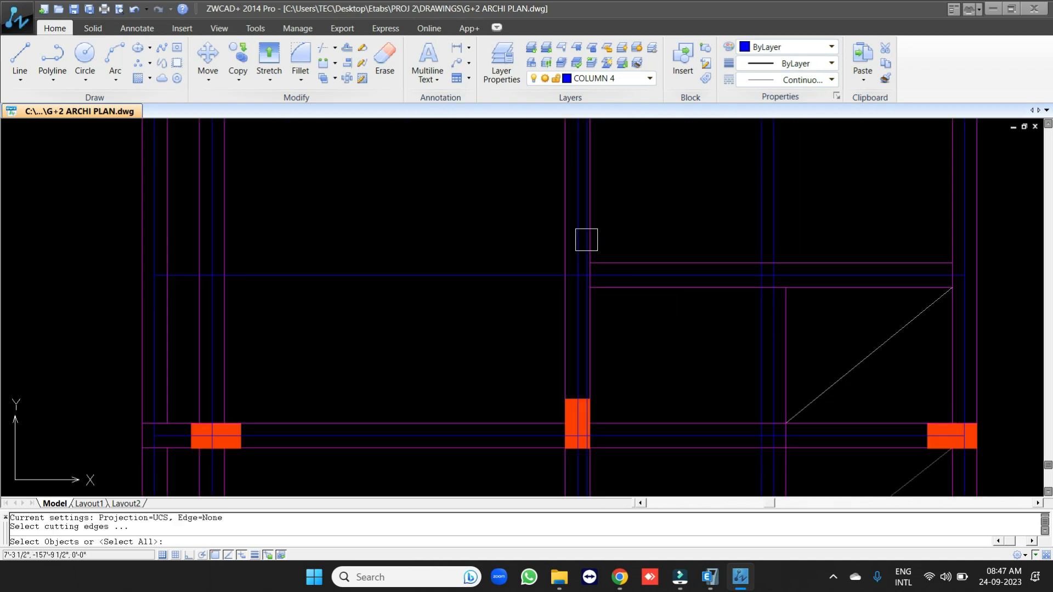
click(586, 240)
key(Escape)
- Trim the centreline of the short beam above the two diagonal-marked openings, removing its part left of the middle vertical centreline
key(Return)
scroll(570, 239, up, 3)
click(577, 246)
scroll(578, 246, down, 4)
key(Return)
click(484, 276)
key(Return)
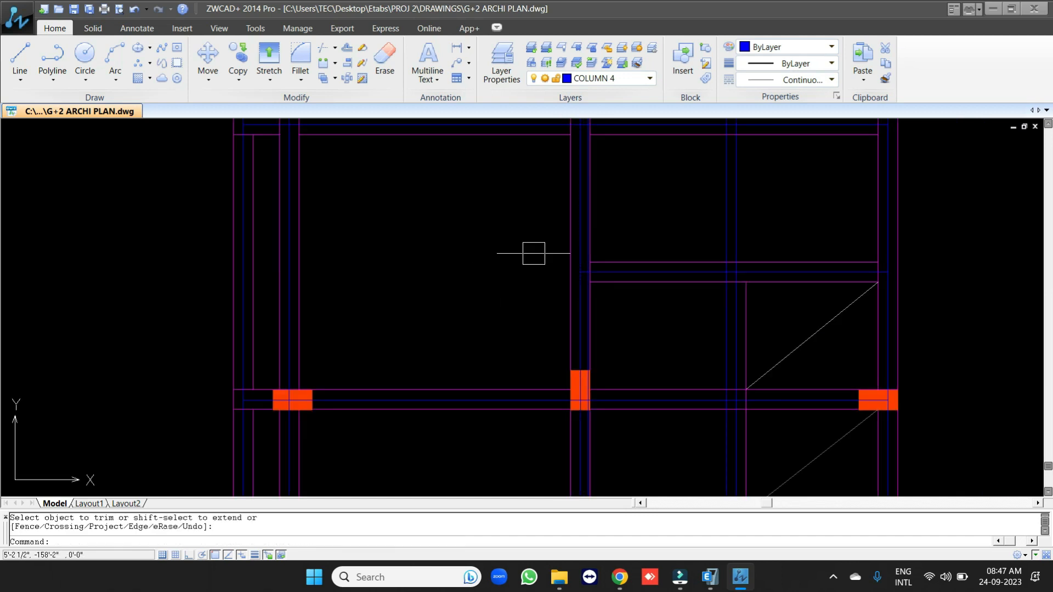
- Trim the centreline of the short beam below the two diagonal-marked openings, removing its part left of the middle vertical beam
scroll(534, 258, down, 4)
scroll(533, 326, up, 3)
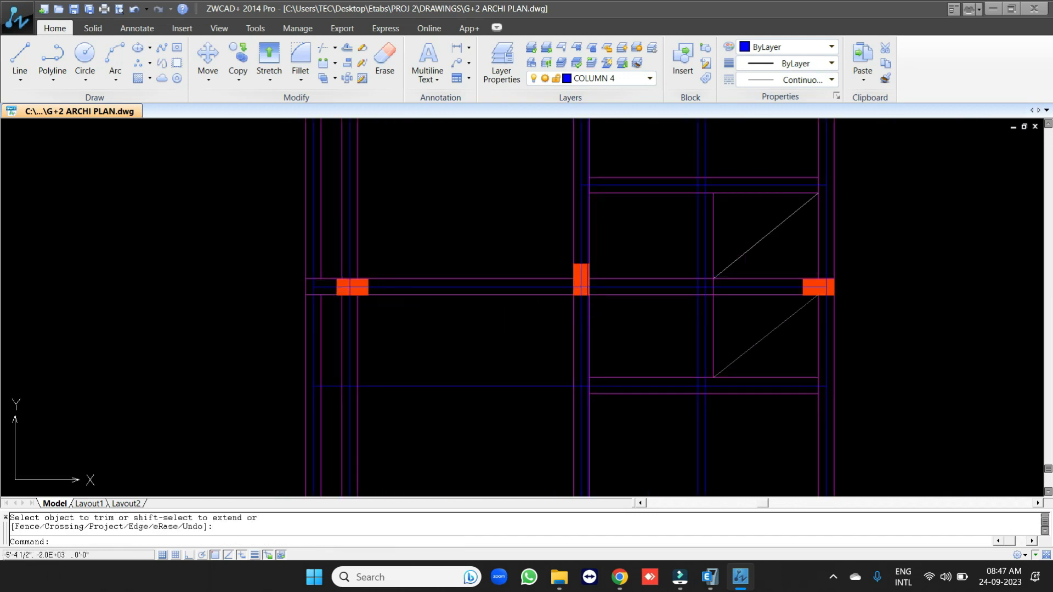
scroll(787, 257, down, 4)
scroll(692, 296, up, 3)
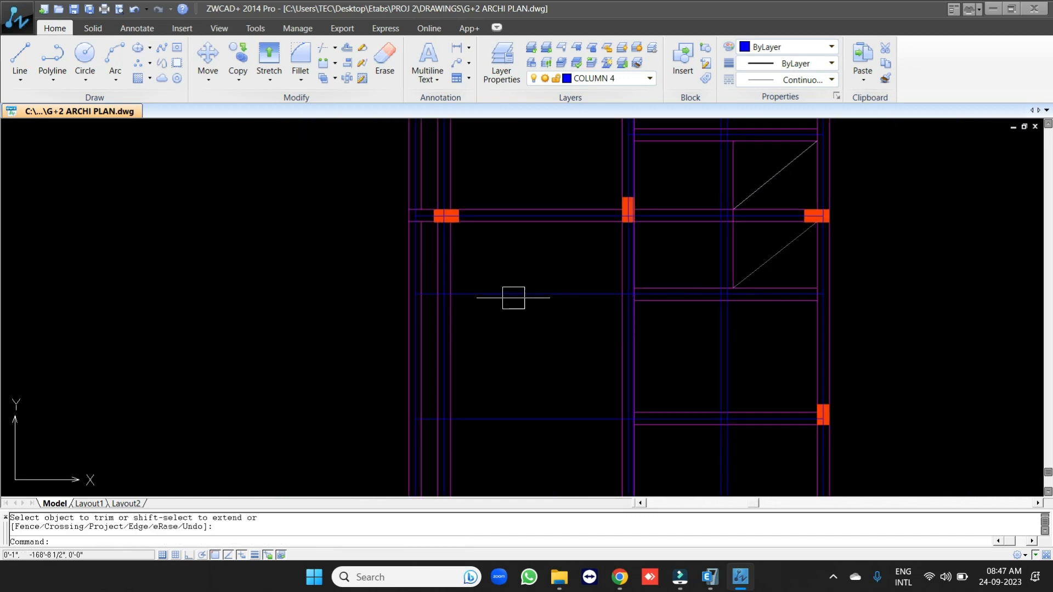
scroll(682, 294, up, 2)
key(Return)
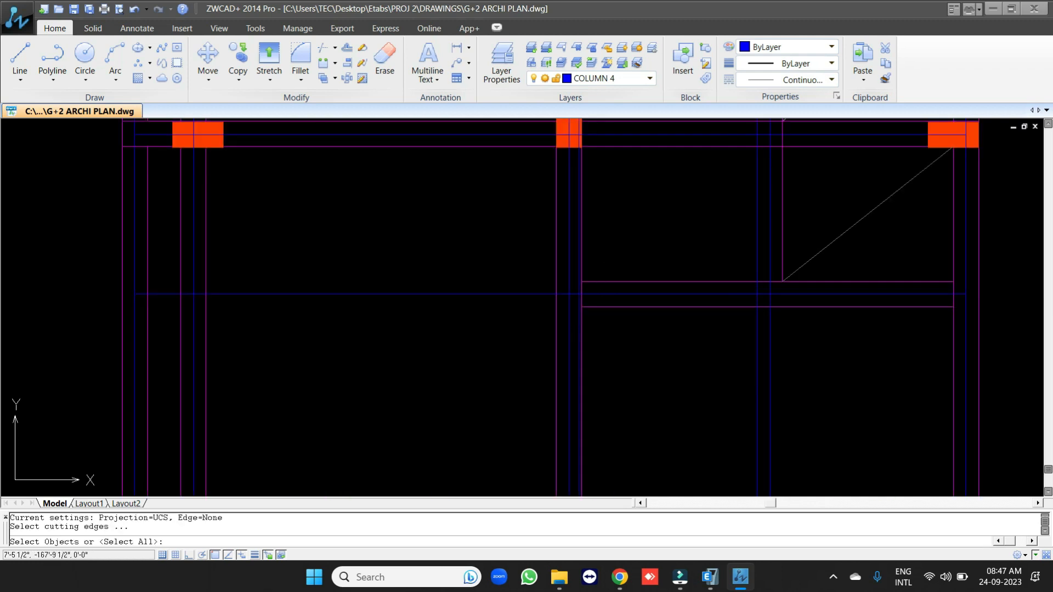
click(576, 262)
scroll(576, 265, up, 3)
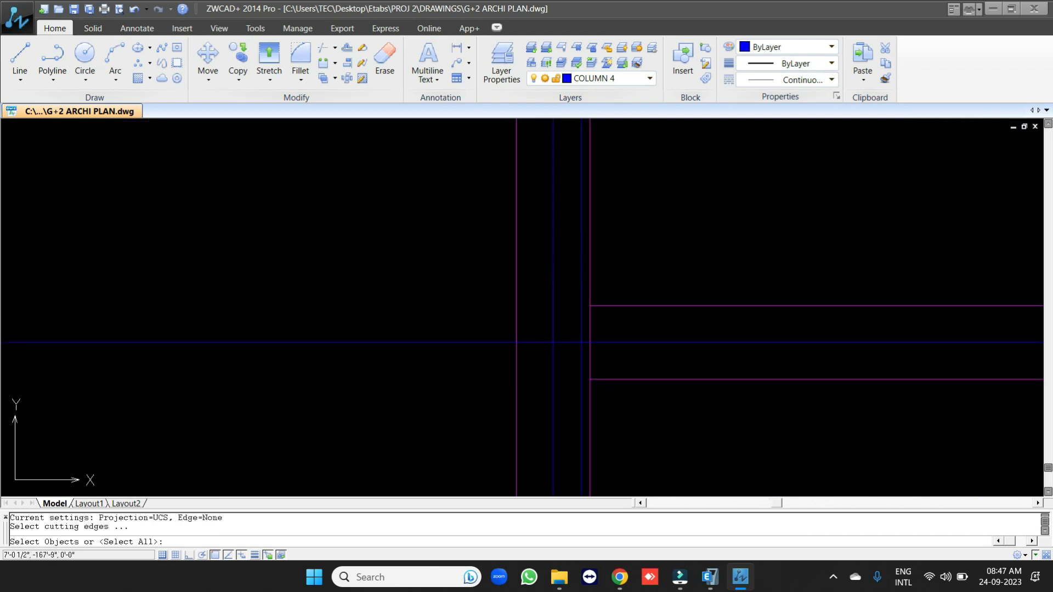
scroll(547, 265, down, 2)
key(Return)
key(Return)
- Trim the centreline of the short beam above the small crossed opening, removing its part left of the middle vertical centreline
scroll(713, 302, down, 4)
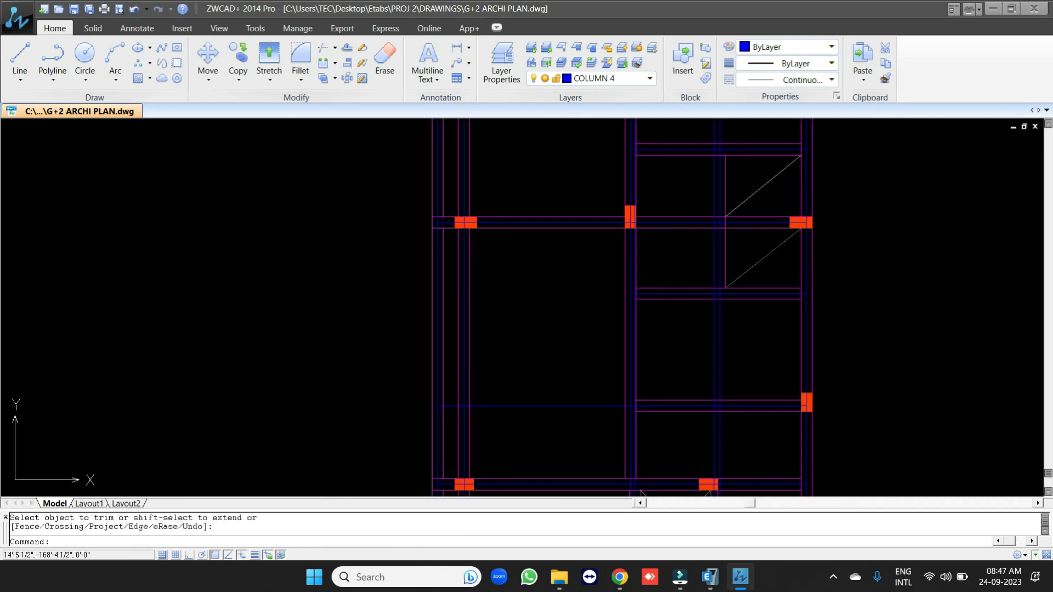
scroll(661, 294, down, 2)
scroll(601, 306, up, 6)
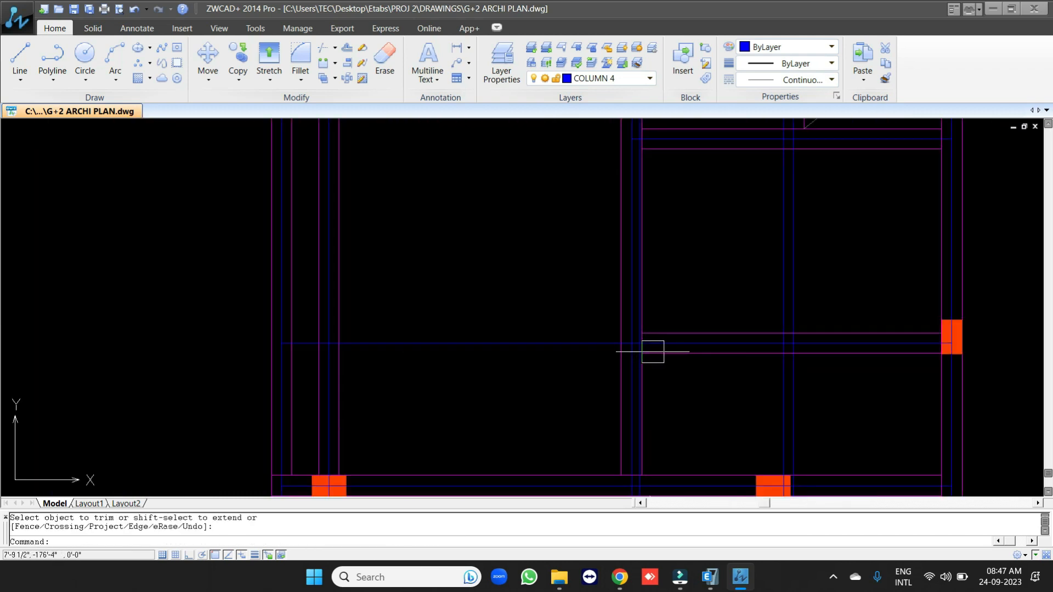
key(Return)
click(609, 367)
key(Return)
scroll(602, 228, down, 3)
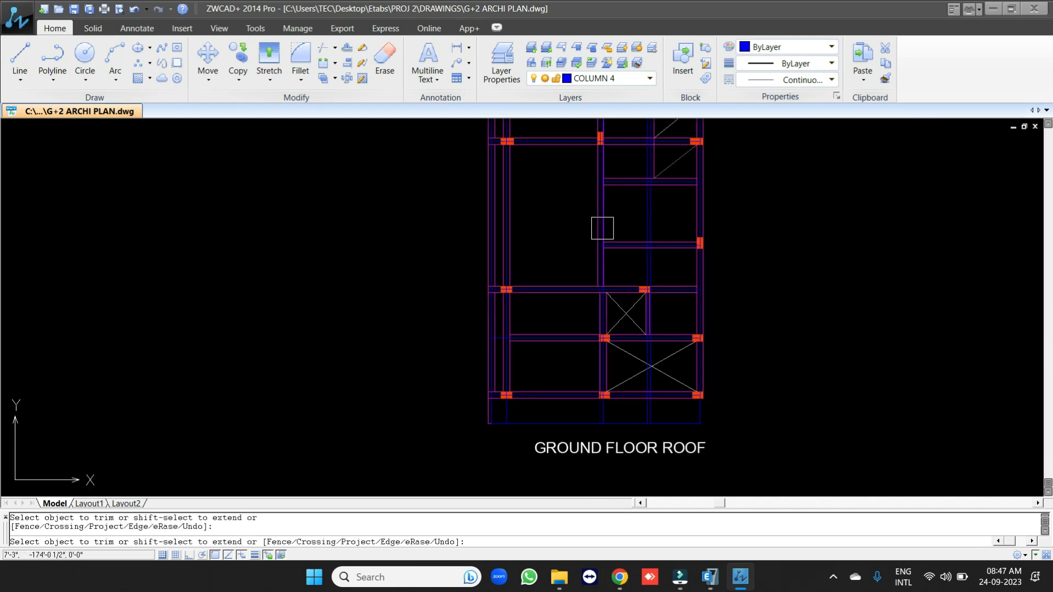
scroll(571, 301, up, 3)
key(Return)
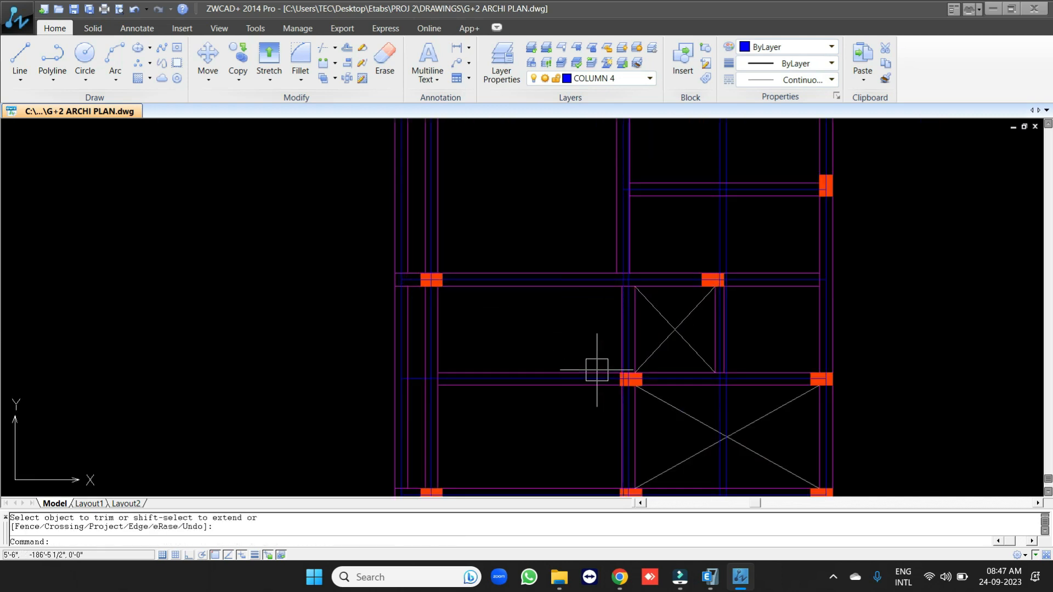
- Examine the closely spaced vertical lines extending below the middle column of the bottom row
middle_drag(594, 368, 533, 213)
scroll(475, 370, up, 1)
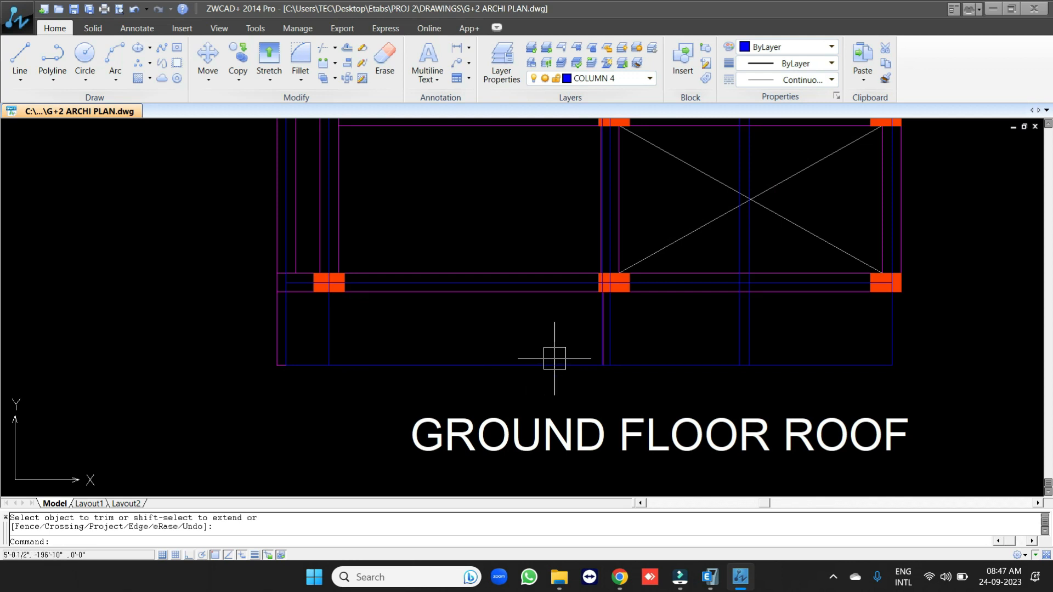
scroll(594, 358, up, 3)
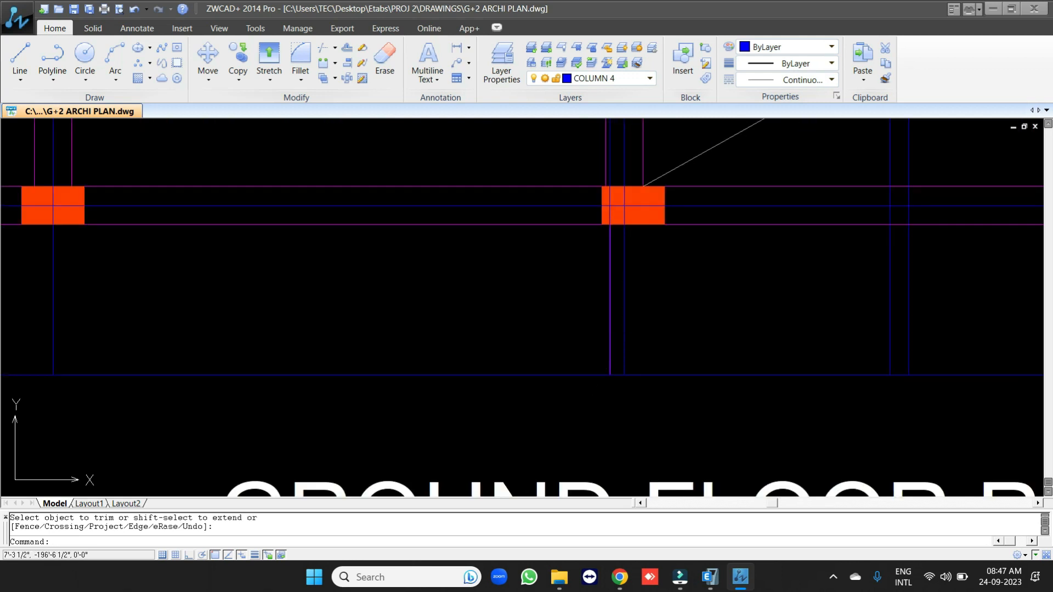
scroll(635, 344, up, 1)
click(735, 329)
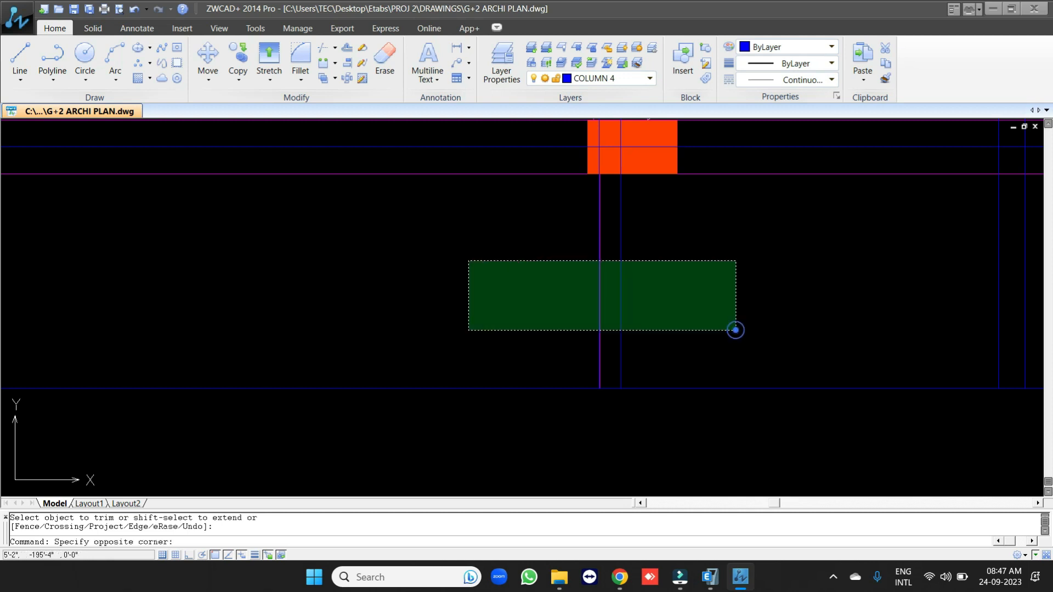
click(470, 258)
key(Escape)
scroll(555, 298, down, 2)
scroll(555, 297, up, 3)
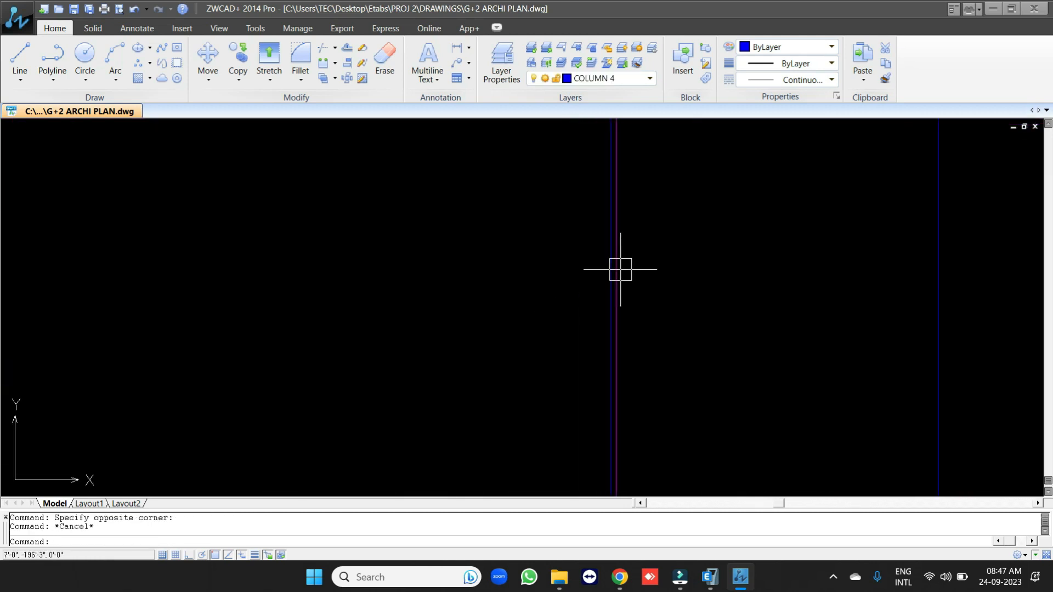
scroll(620, 284, down, 2)
scroll(621, 284, up, 2)
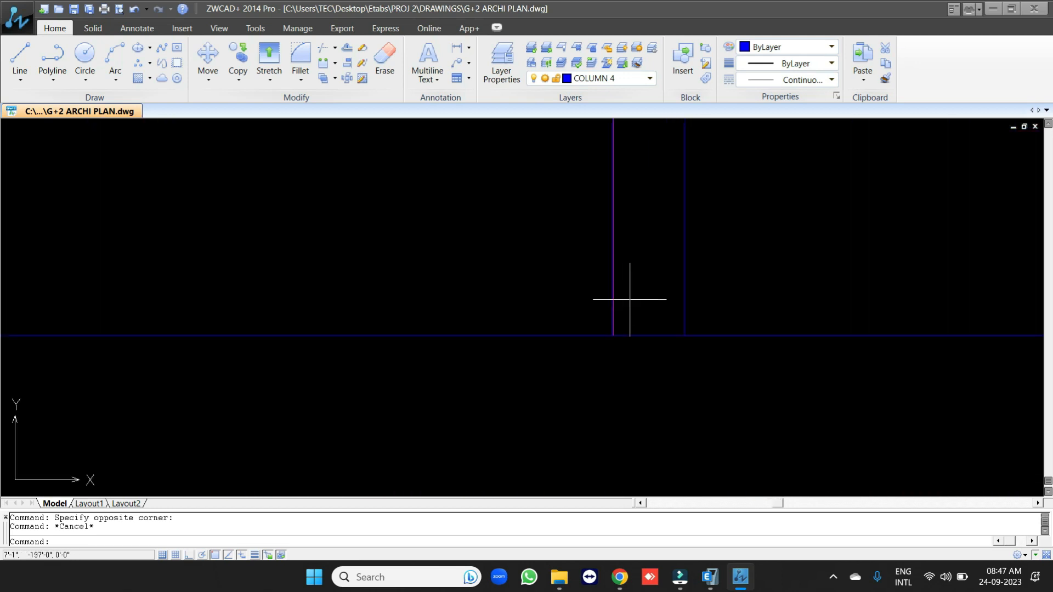
scroll(537, 332, down, 2)
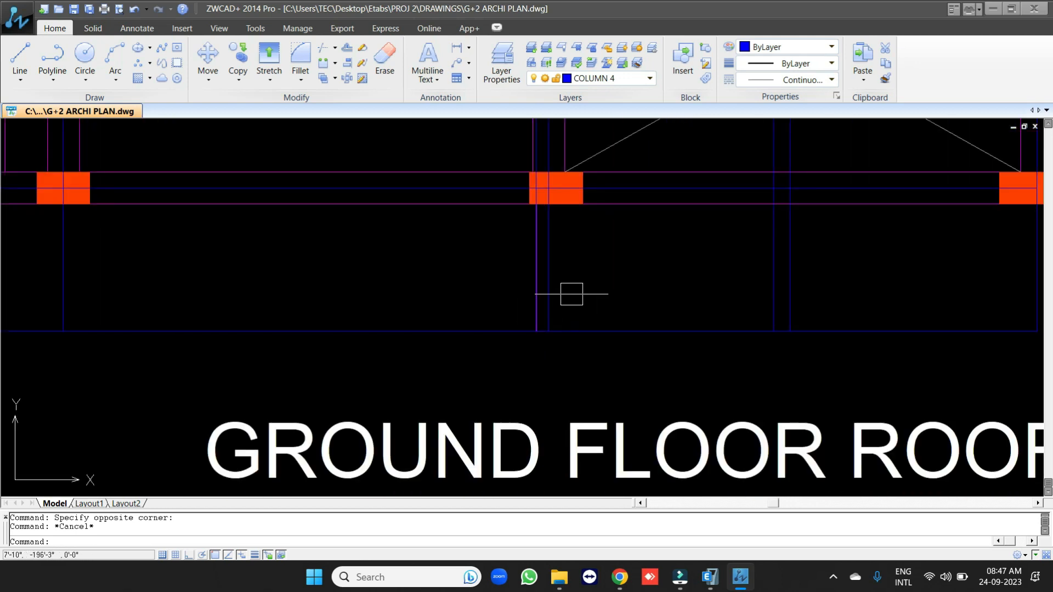
scroll(566, 286, down, 1)
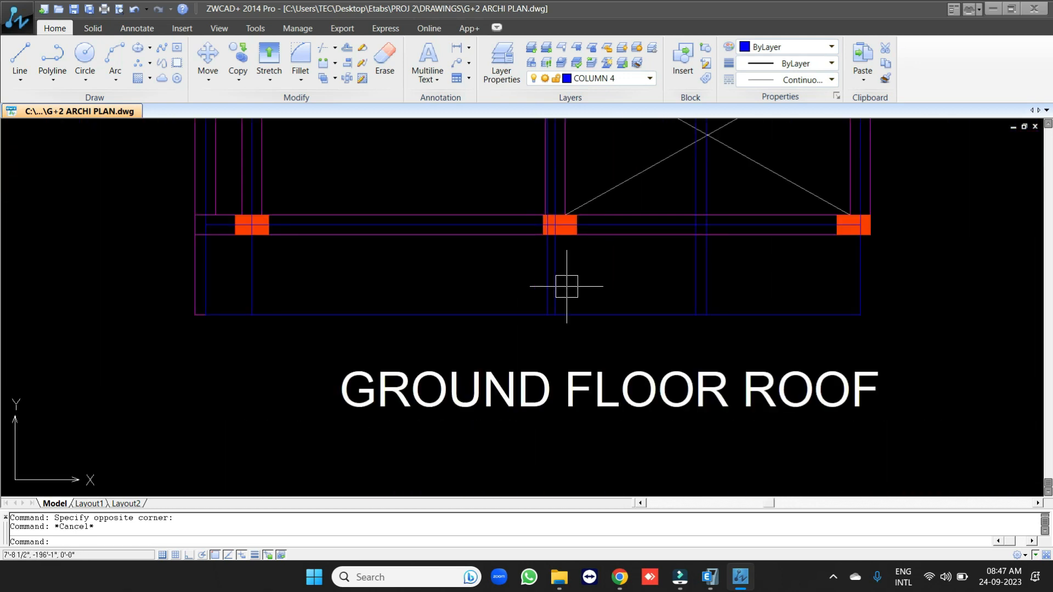
- Trim the lowest horizontal construction line, removing its part right of the middle column's vertical centreline
text(tr)
key(Return)
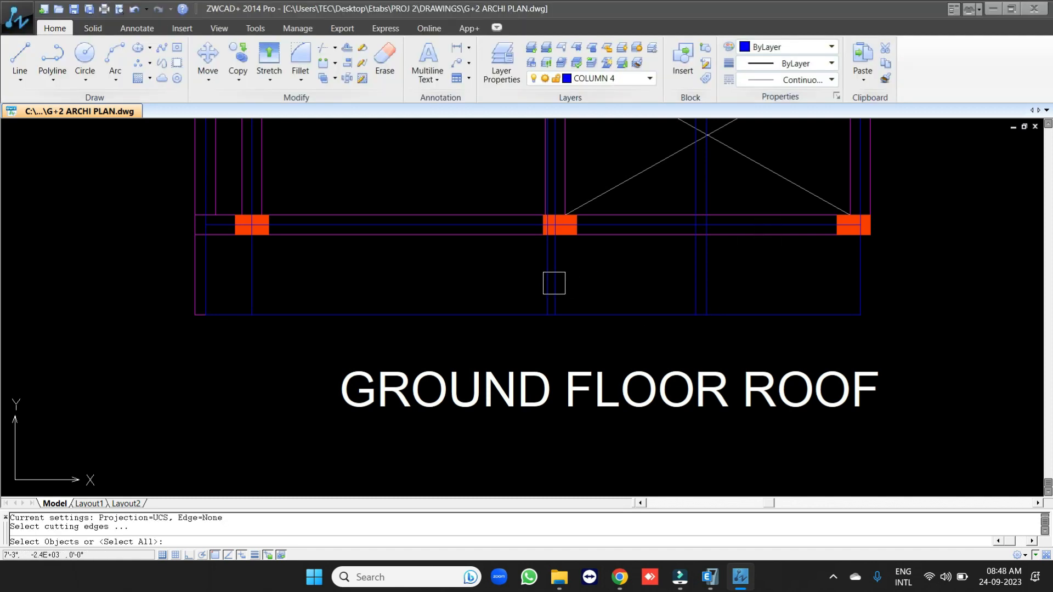
scroll(545, 291, up, 3)
click(556, 289)
key(Return)
scroll(559, 299, down, 2)
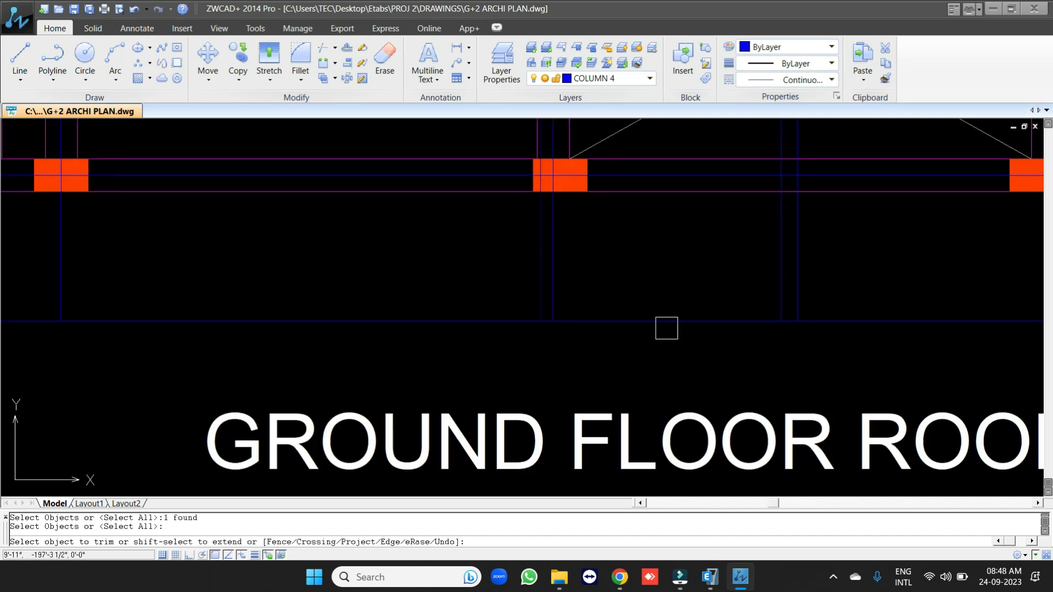
key(Return)
scroll(602, 296, down, 3)
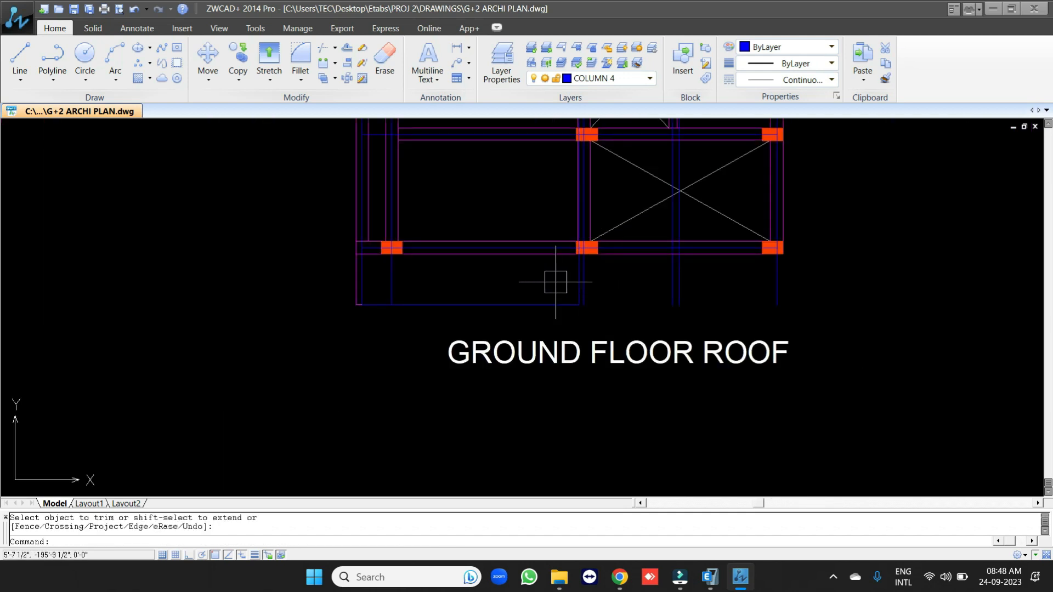
- Trim the leftmost vertical centreline, removing its part below the bottom beam's centreline
scroll(520, 393, down, 5)
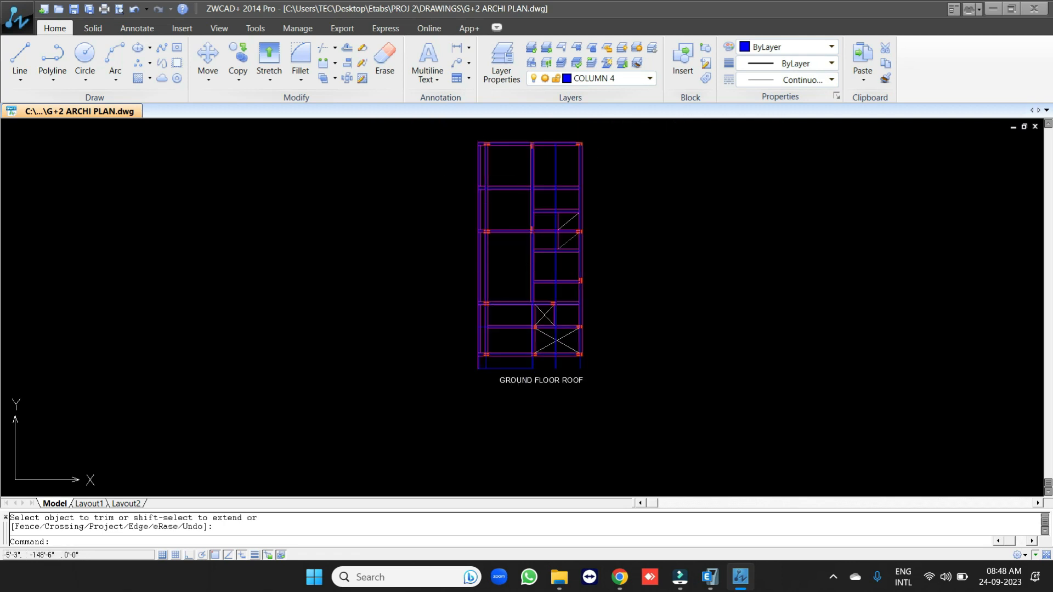
scroll(482, 159, up, 4)
scroll(493, 258, down, 2)
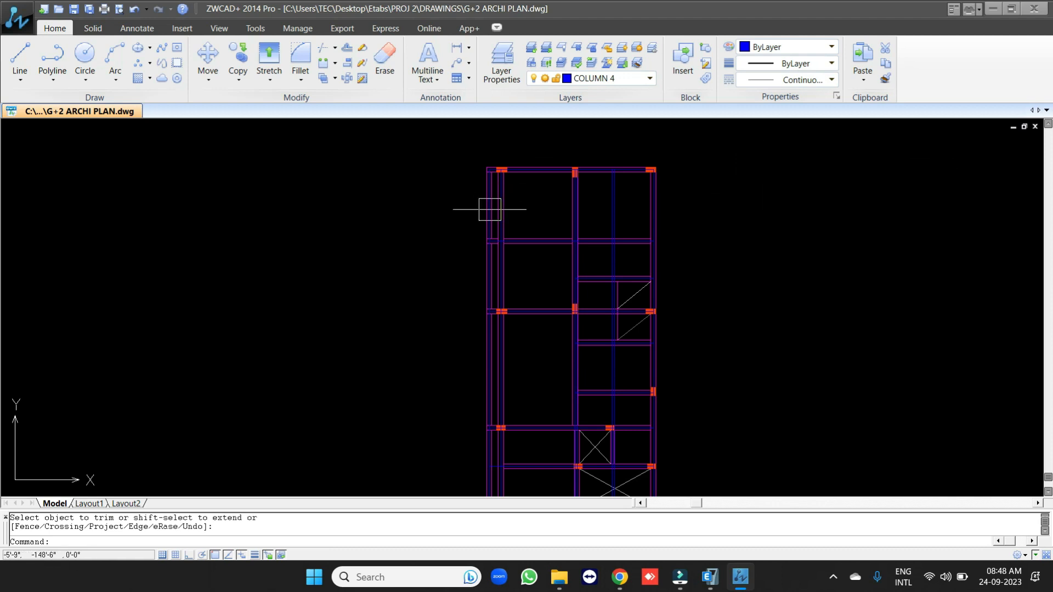
scroll(591, 393, up, 5)
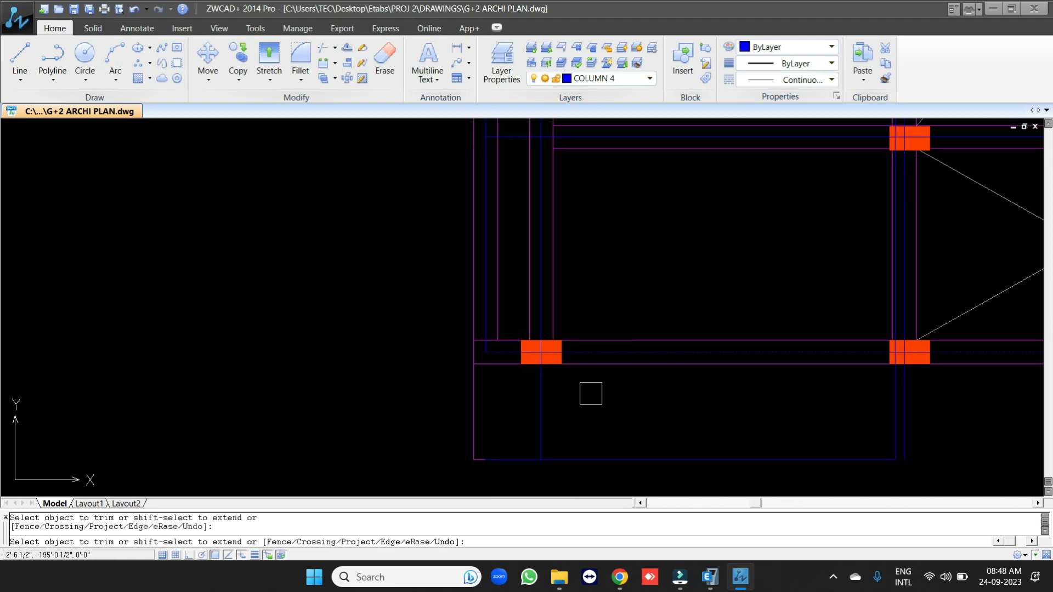
key(space)
- Trim the left column row's vertical centreline, removing its extension below the bottom beam's centreline
scroll(580, 393, down, 4)
scroll(605, 380, up, 3)
key(space)
click(595, 380)
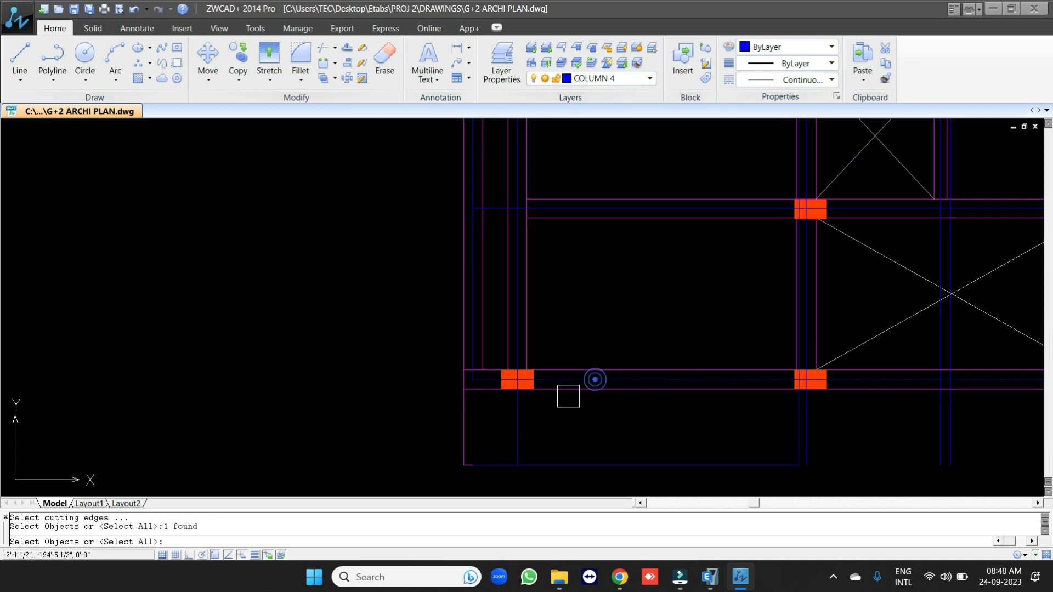
key(space)
scroll(557, 433, down, 5)
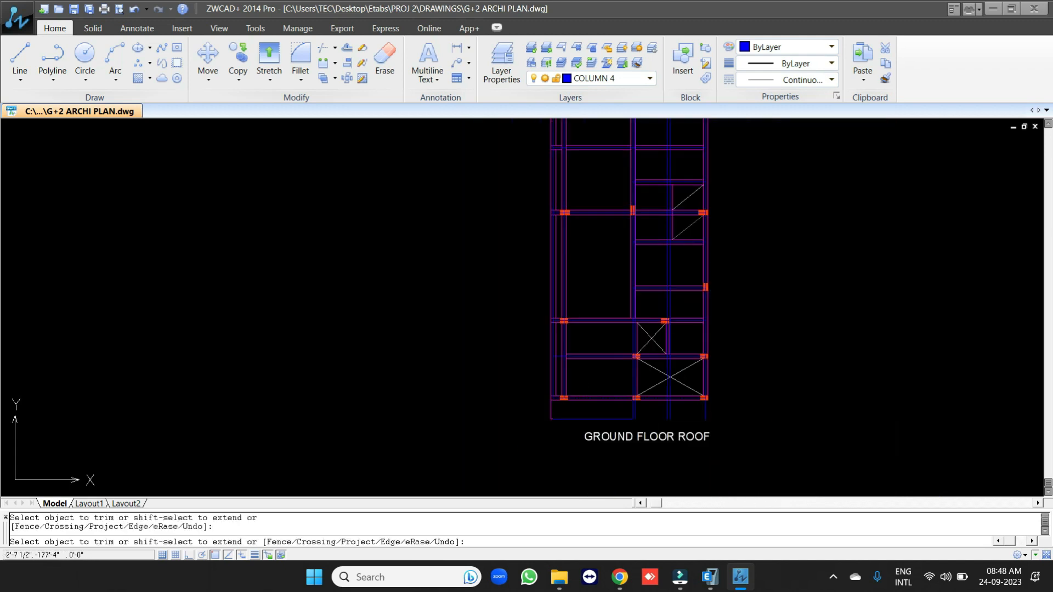
scroll(544, 327, up, 4)
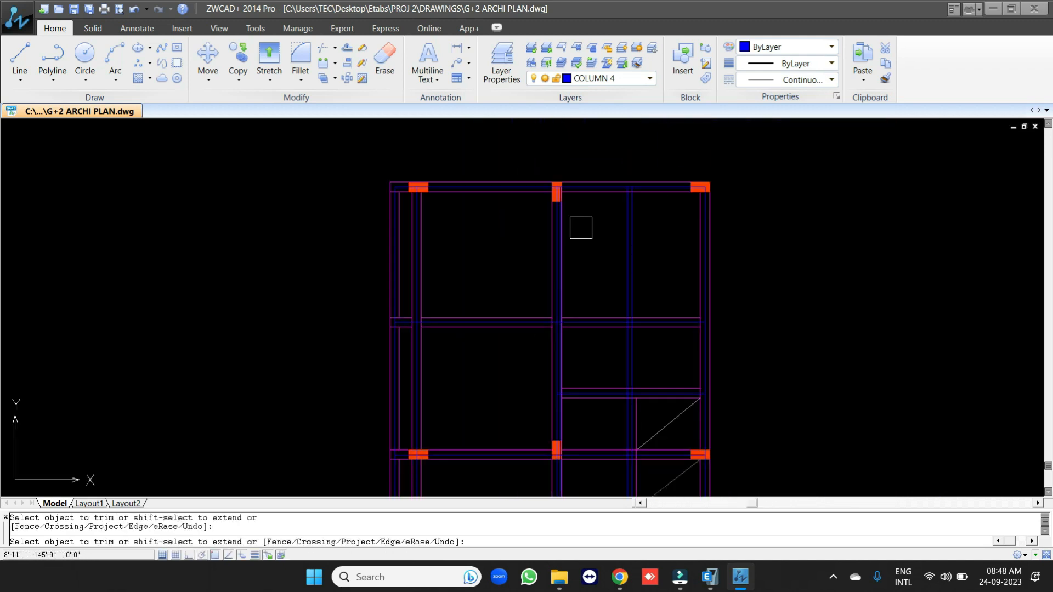
key(space)
- Trim the left of the paired middle vertical centrelines, removing its part below the beam above the small crossed opening
scroll(548, 176, up, 2)
scroll(536, 364, down, 3)
middle_drag(536, 364, 547, 257)
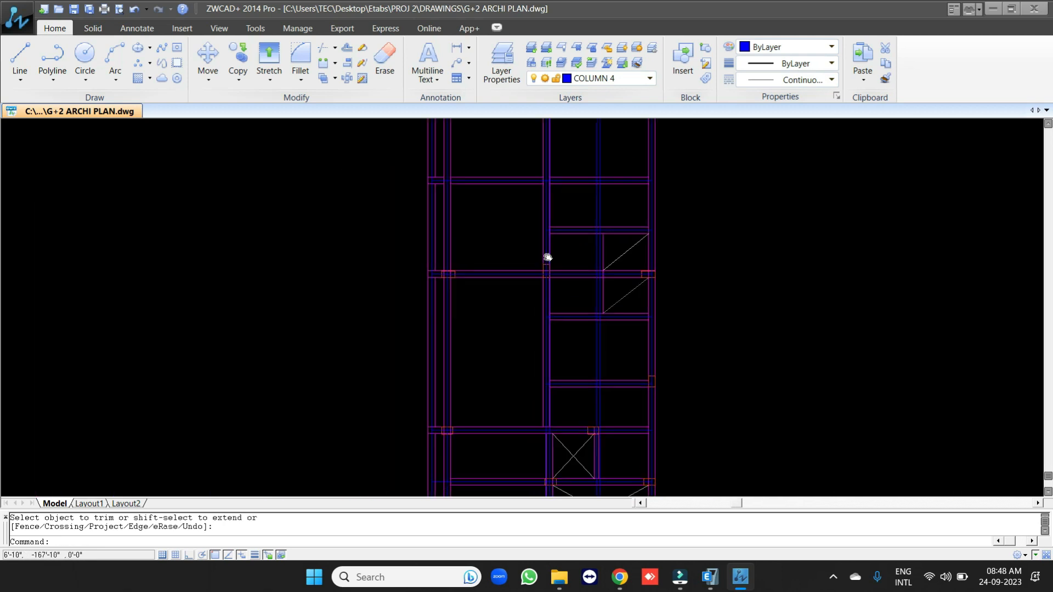
scroll(546, 305, up, 6)
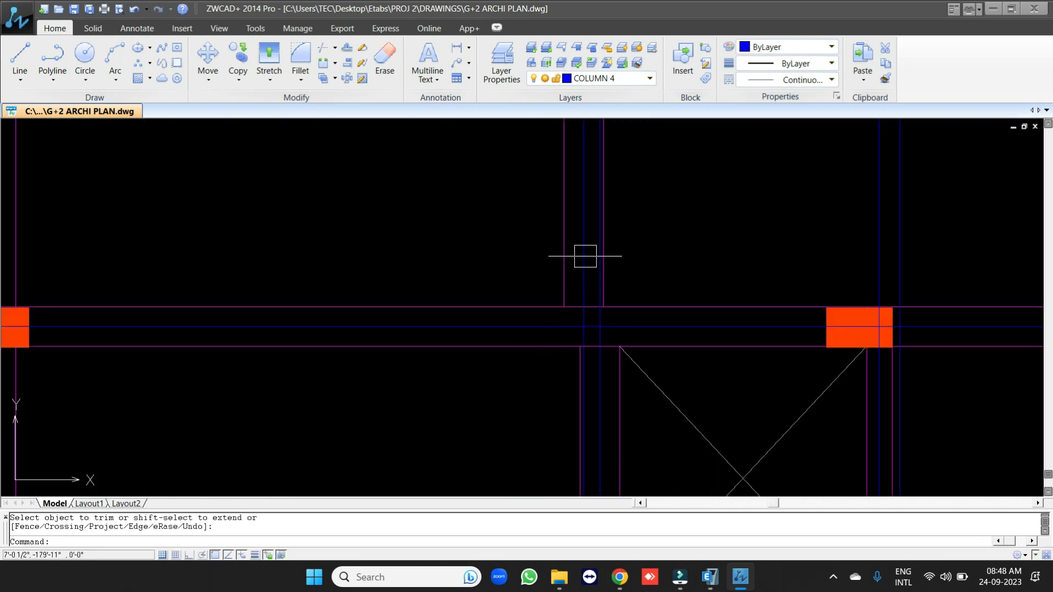
scroll(588, 319, up, 2)
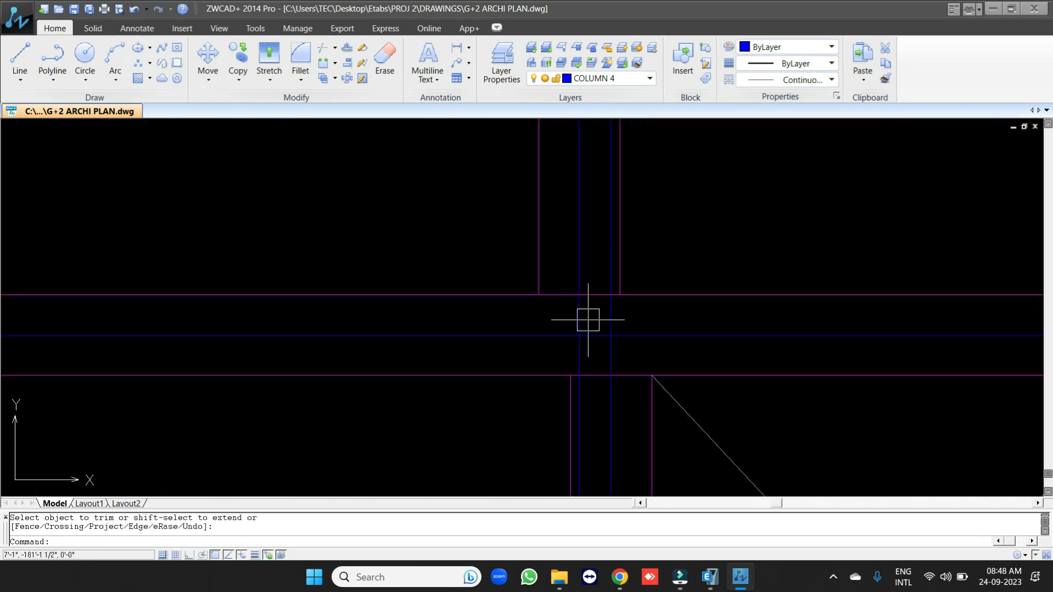
key(space)
key(space)
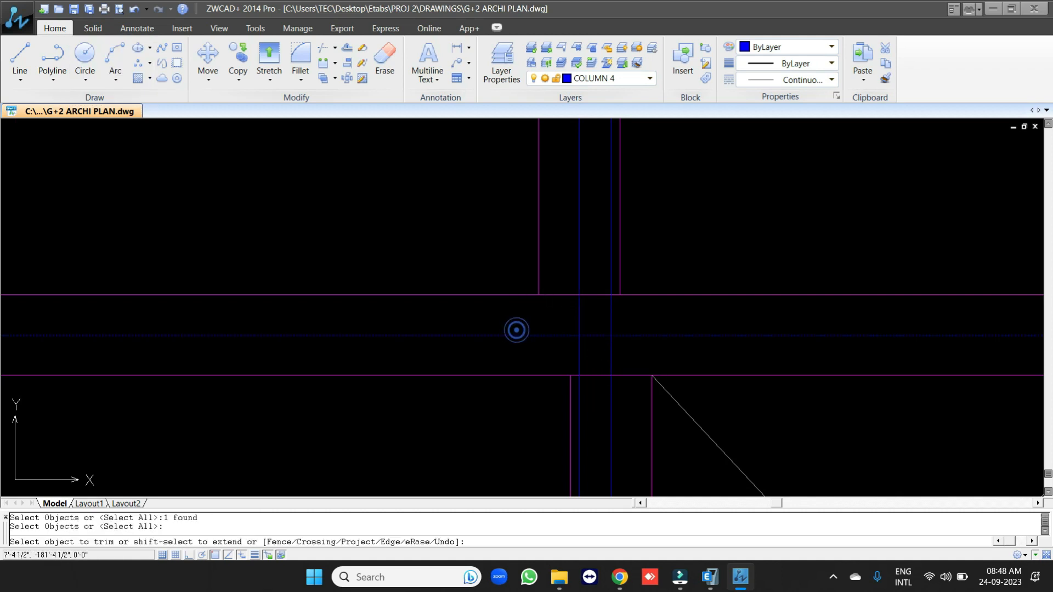
key(space)
scroll(602, 232, down, 4)
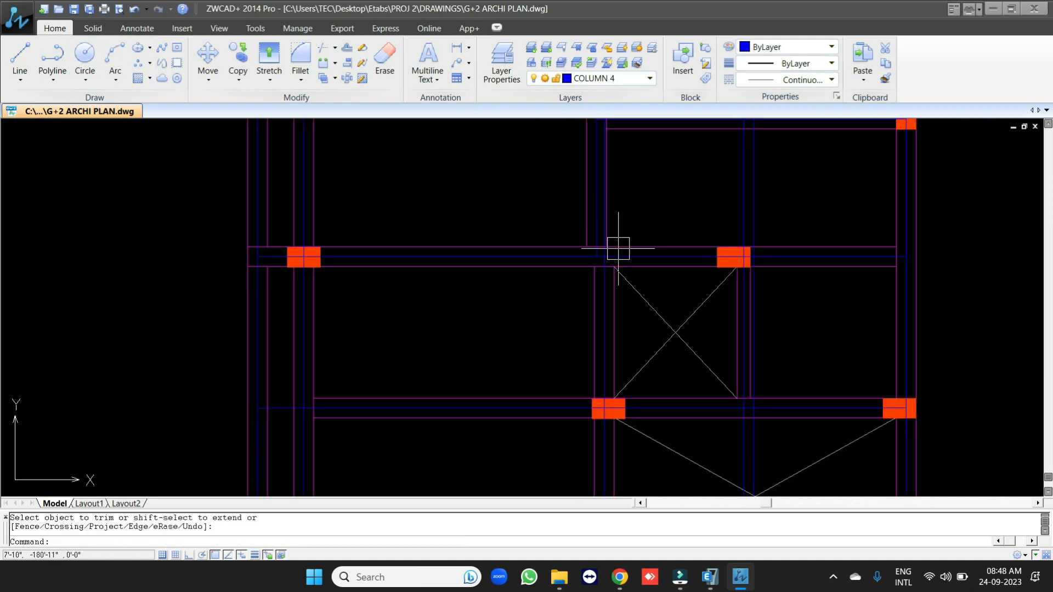
- Trim the right of the paired middle vertical centrelines, removing its part above the beam over the small crossed opening
scroll(619, 252, up, 3)
key(space)
click(613, 265)
key(space)
scroll(564, 251, up, 3)
click(564, 252)
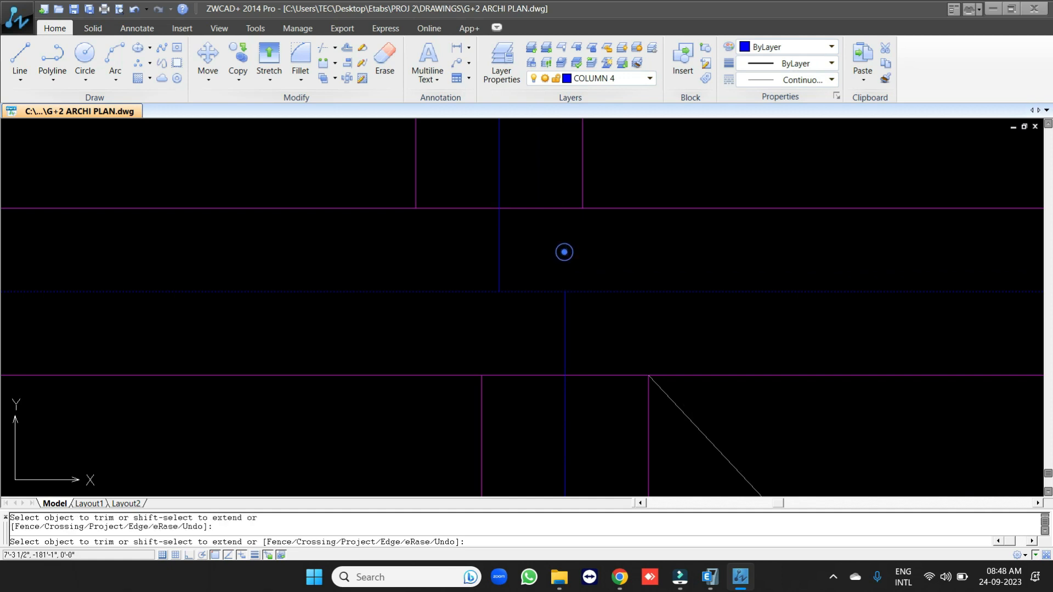
- Trim the middle column's vertical centreline, removing its extension below the bottom beam's centreline
scroll(564, 252, down, 4)
scroll(602, 245, down, 5)
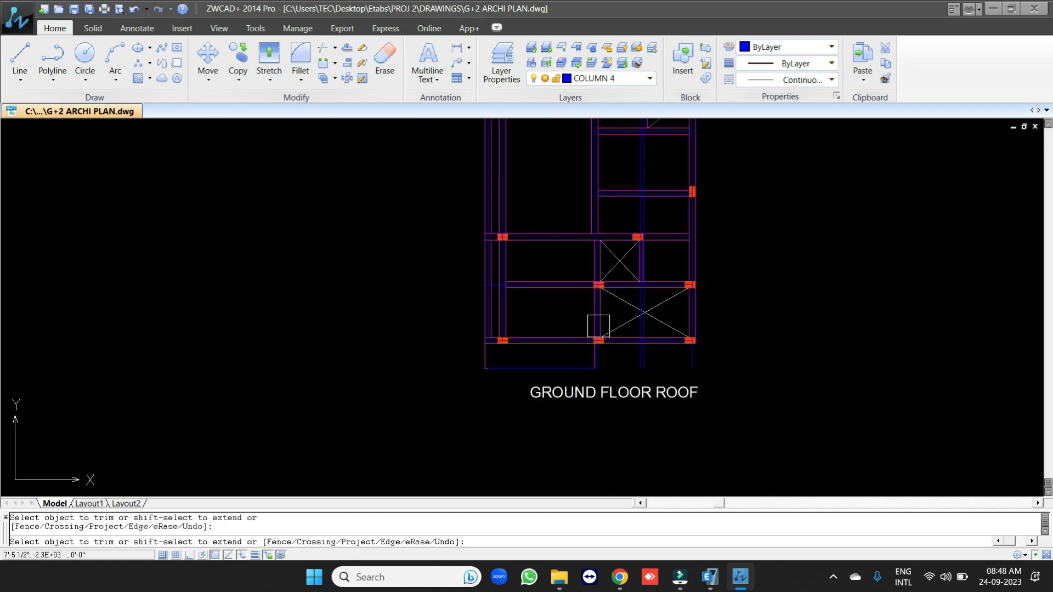
scroll(598, 326, up, 5)
key(space)
scroll(625, 393, up, 3)
key(space)
click(658, 354)
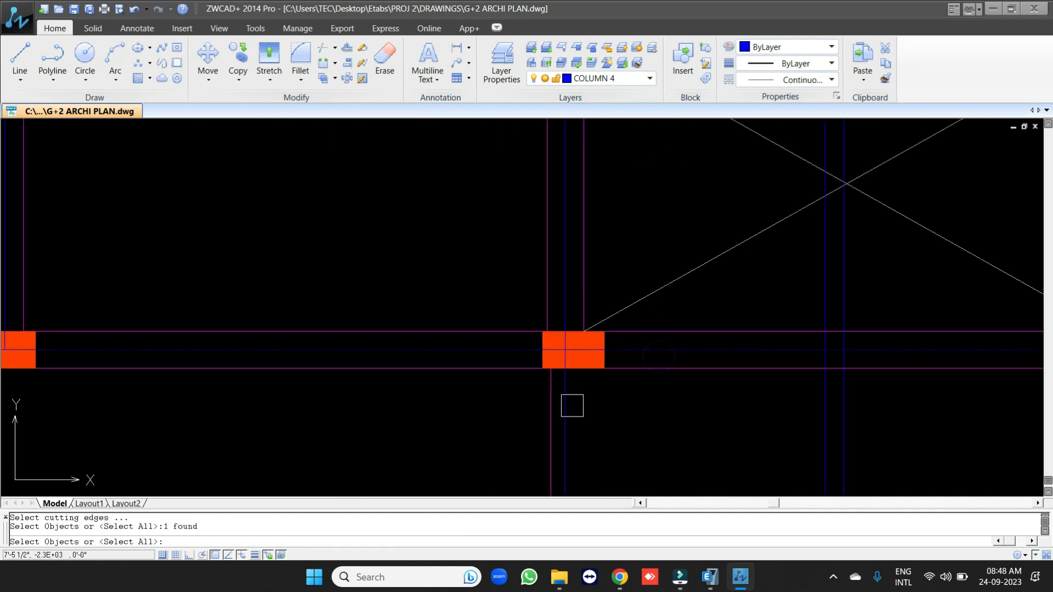
key(space)
click(570, 405)
key(space)
scroll(633, 303, down, 4)
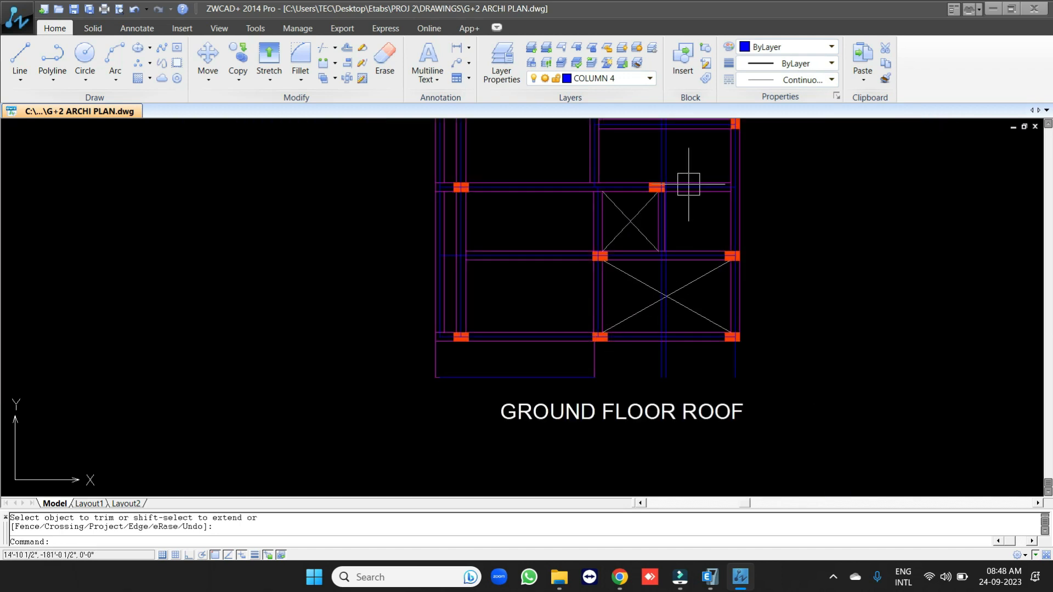
- Trim the vertical centreline beside the diagonal-marked openings, removing its part above the short beam over them
scroll(673, 185, up, 2)
scroll(654, 231, down, 3)
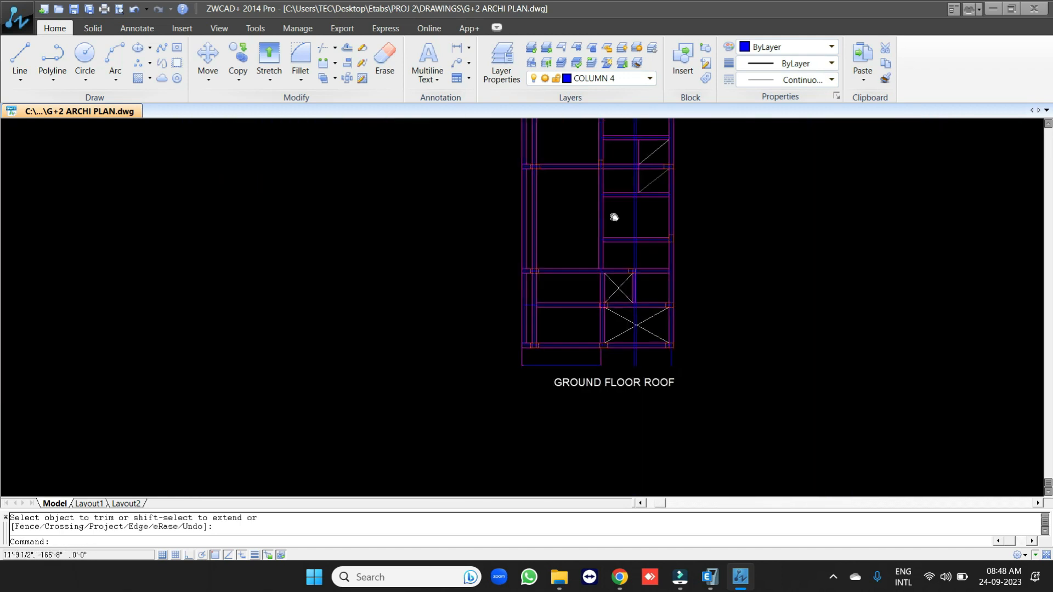
scroll(603, 208, up, 4)
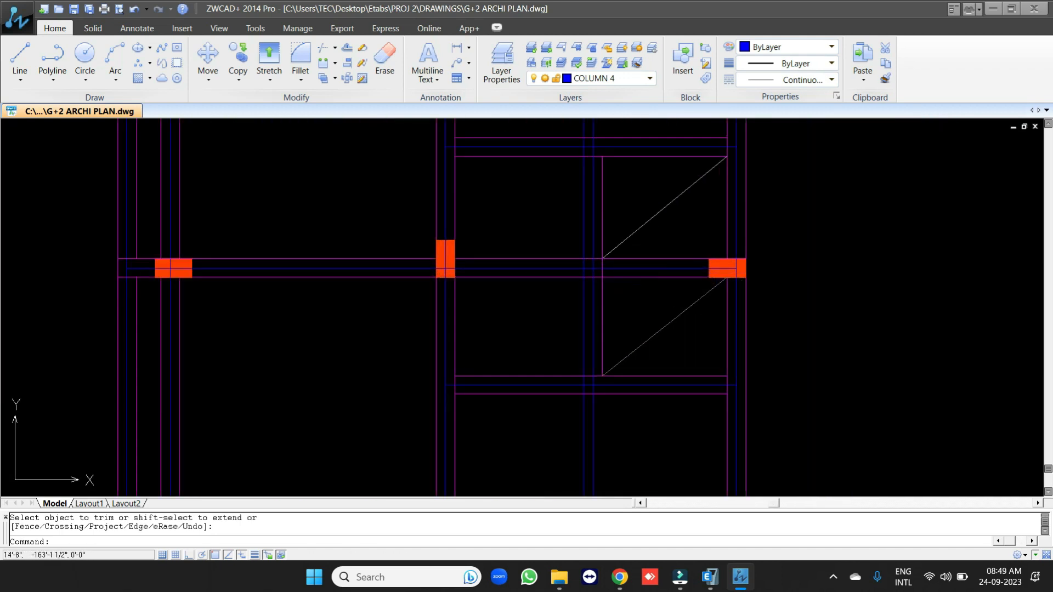
right_click(606, 242)
click(638, 263)
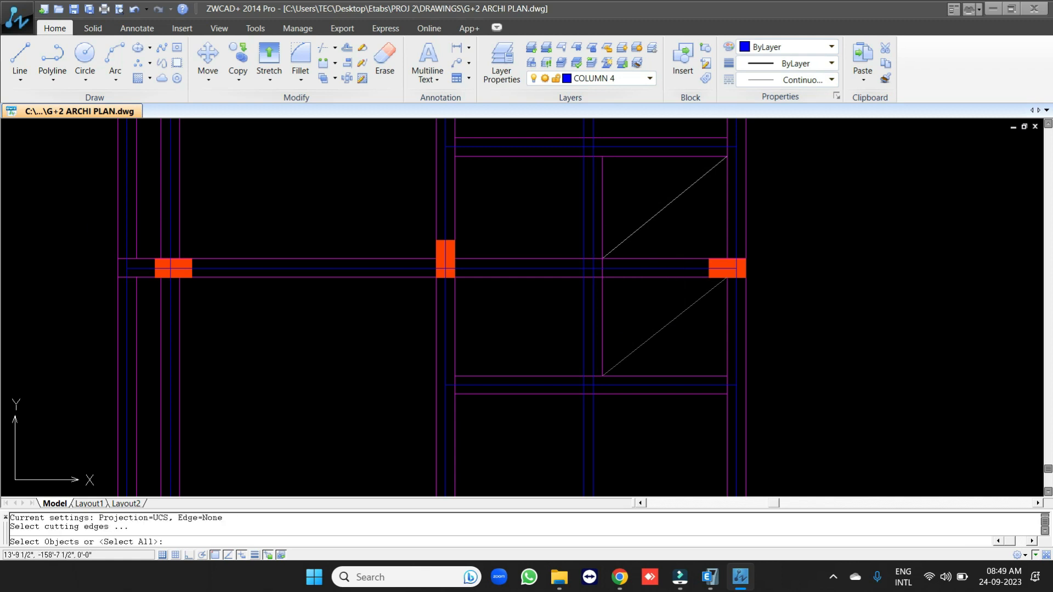
scroll(625, 137, up, 3)
click(615, 161)
scroll(615, 161, down, 3)
key(Return)
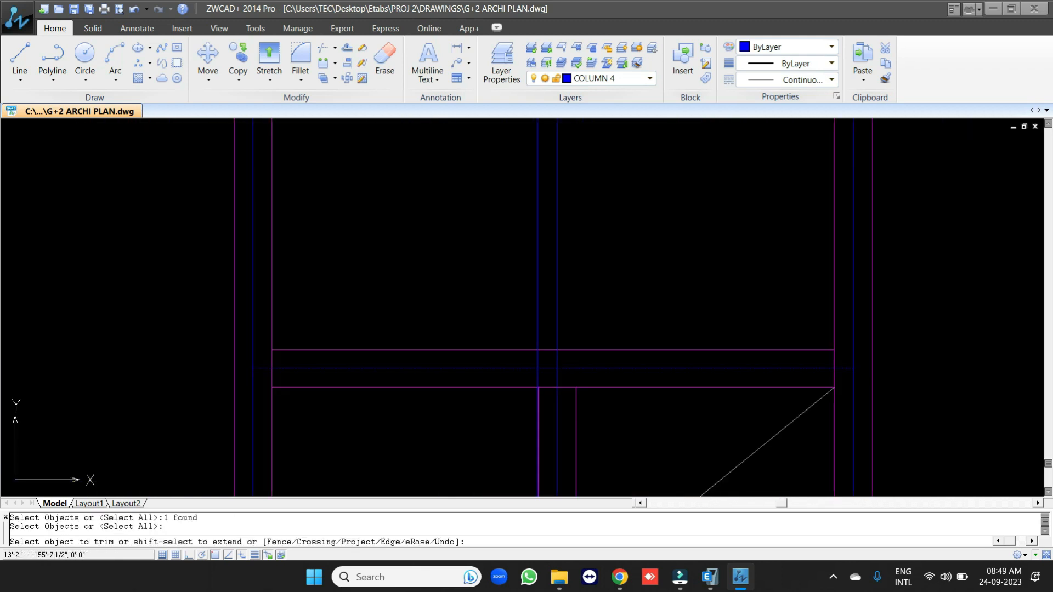
scroll(600, 337, up, 3)
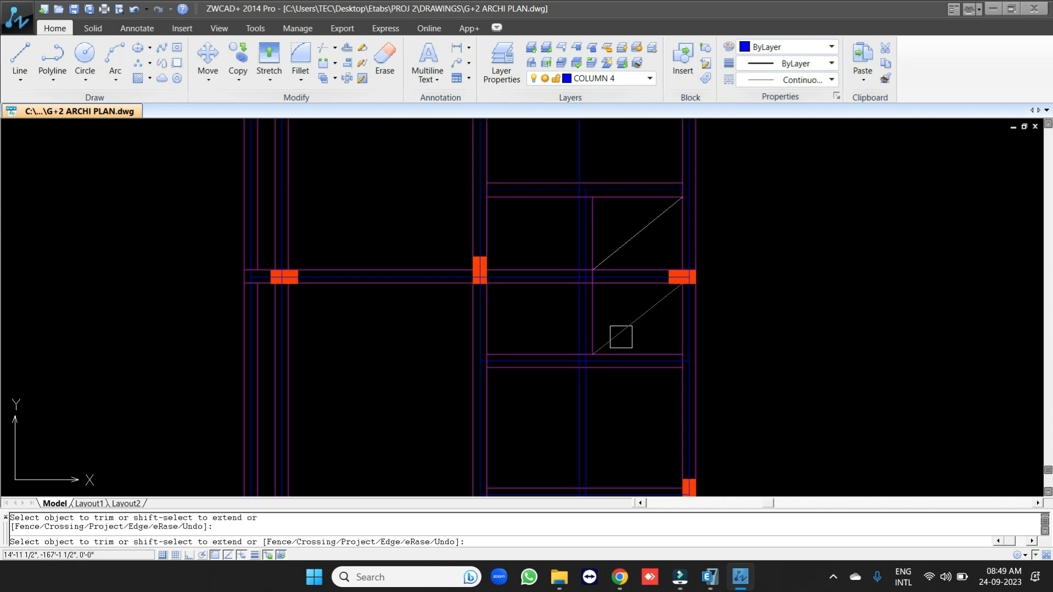
key(Return)
- Trim the vertical centreline beside the diagonal-marked openings, removing its part below the short beam under them
key(Return)
click(608, 345)
key(Return)
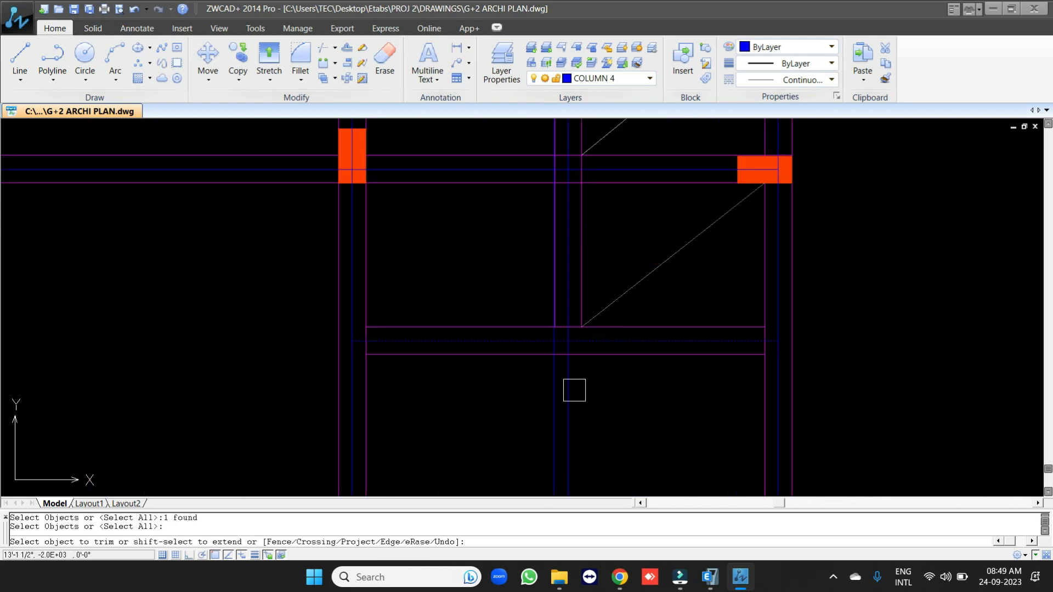
key(Return)
scroll(574, 301, down, 4)
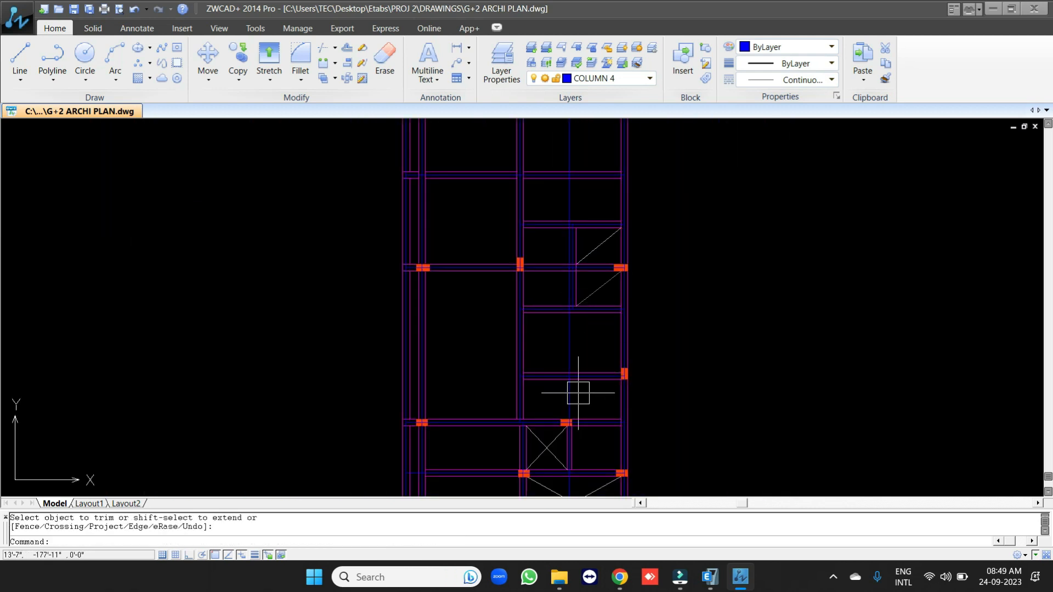
- Trim the vertical centreline along the small crossed opening's right side, removing its part above the beam over the opening
scroll(579, 387, down, 2)
scroll(582, 397, up, 5)
middle_drag(573, 403, 566, 285)
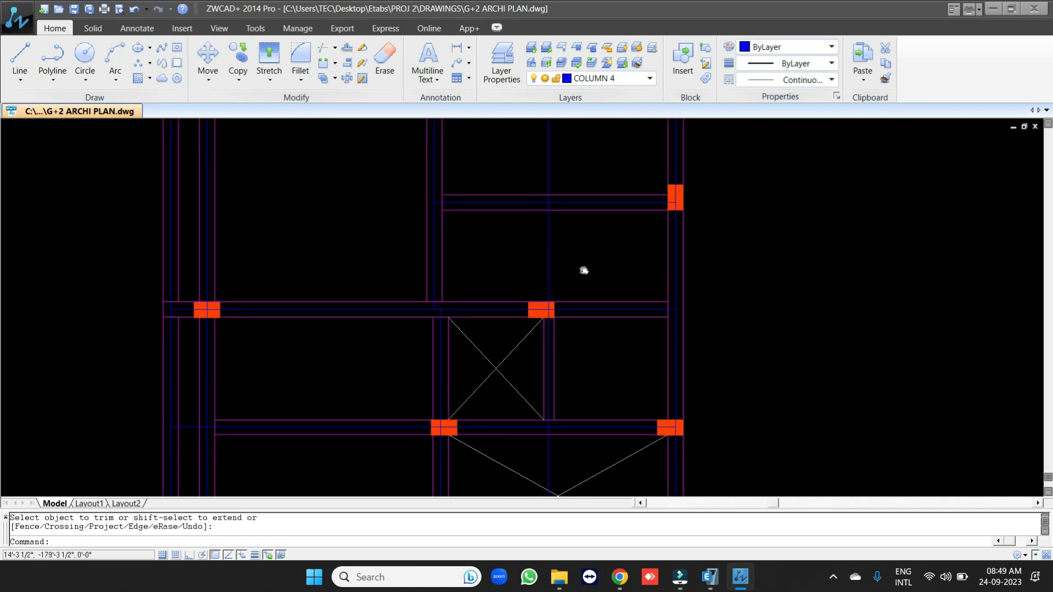
key(Return)
click(582, 307)
key(Return)
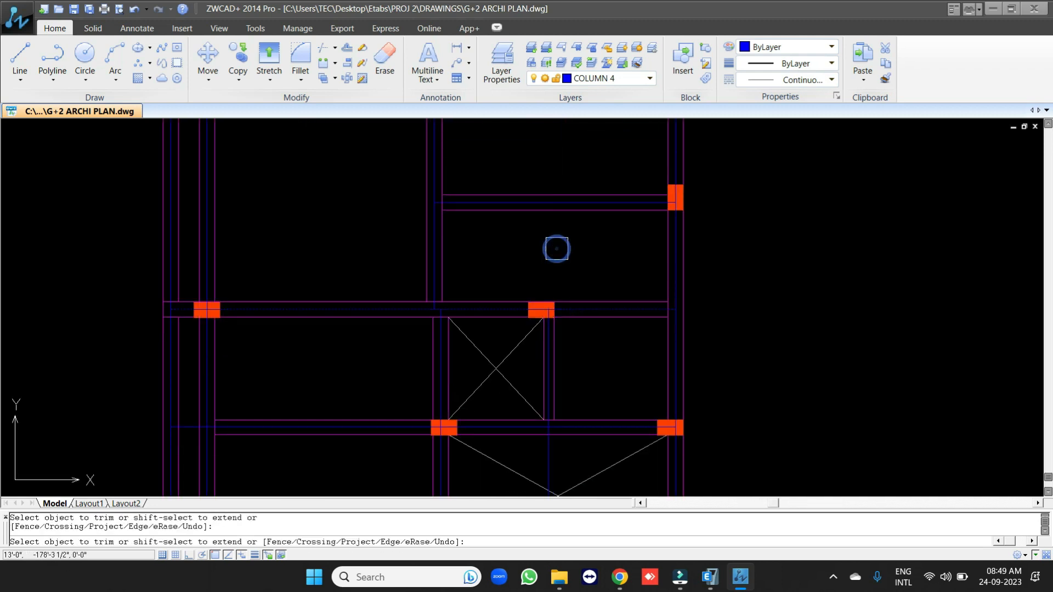
scroll(550, 454, up, 4)
key(Return)
- Trim the vertical centreline along the small crossed opening's right side, removing its part below the beam under the opening
key(Return)
click(596, 379)
key(Return)
click(545, 437)
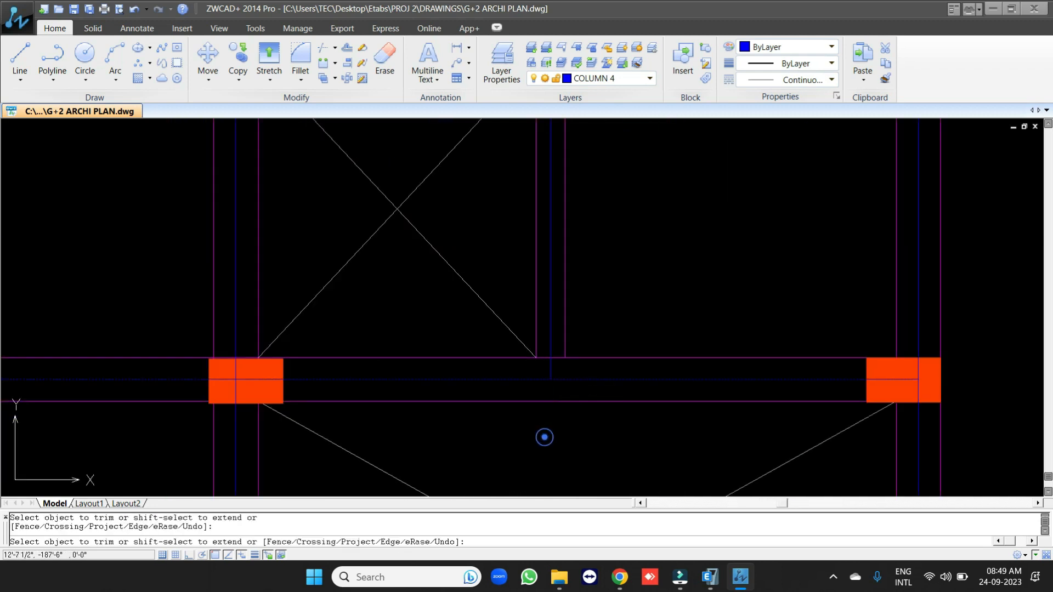
scroll(595, 255, down, 8)
key(Return)
- Trim the rightmost vertical centreline, removing its extension below the bottom beam's centreline
key(Return)
scroll(625, 258, up, 4)
click(587, 305)
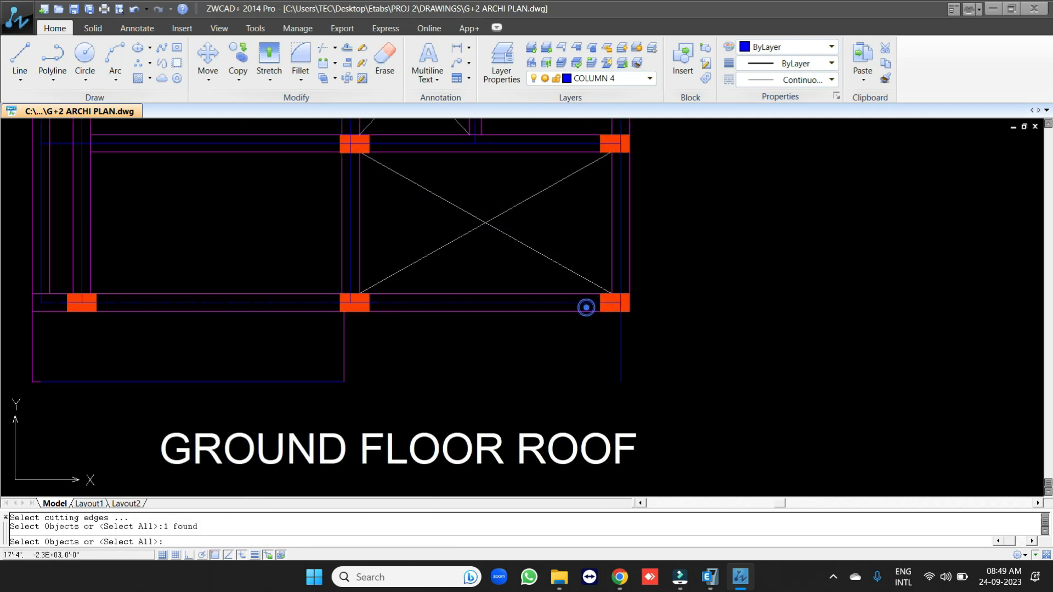
key(Return)
key(Return)
scroll(614, 263, down, 5)
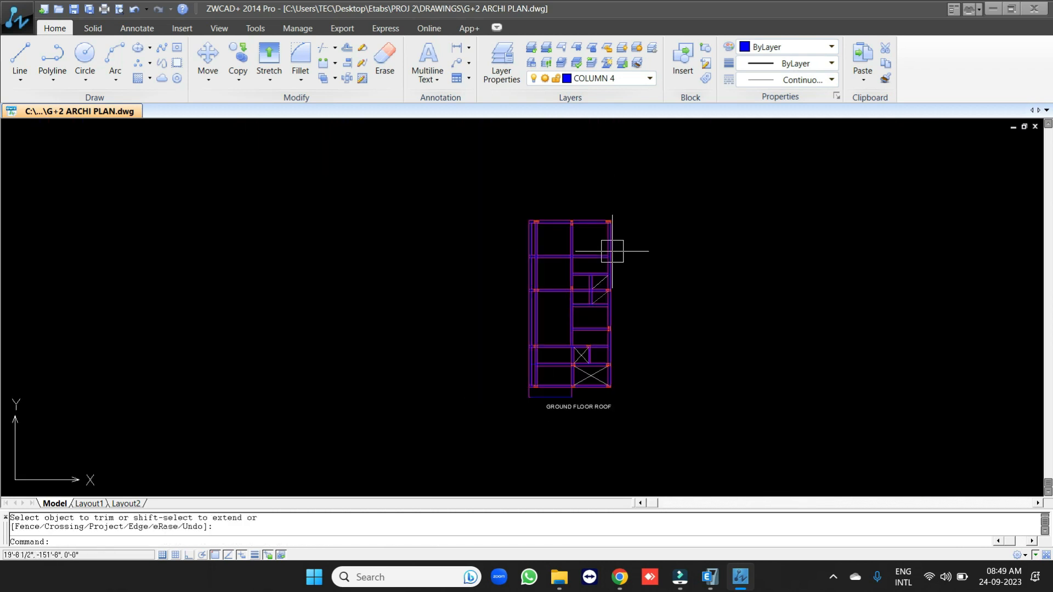
- Match the properties of the bottom beam's centreline onto the two vertical side lines of the rectangular projection below that beam
scroll(673, 237, up, 2)
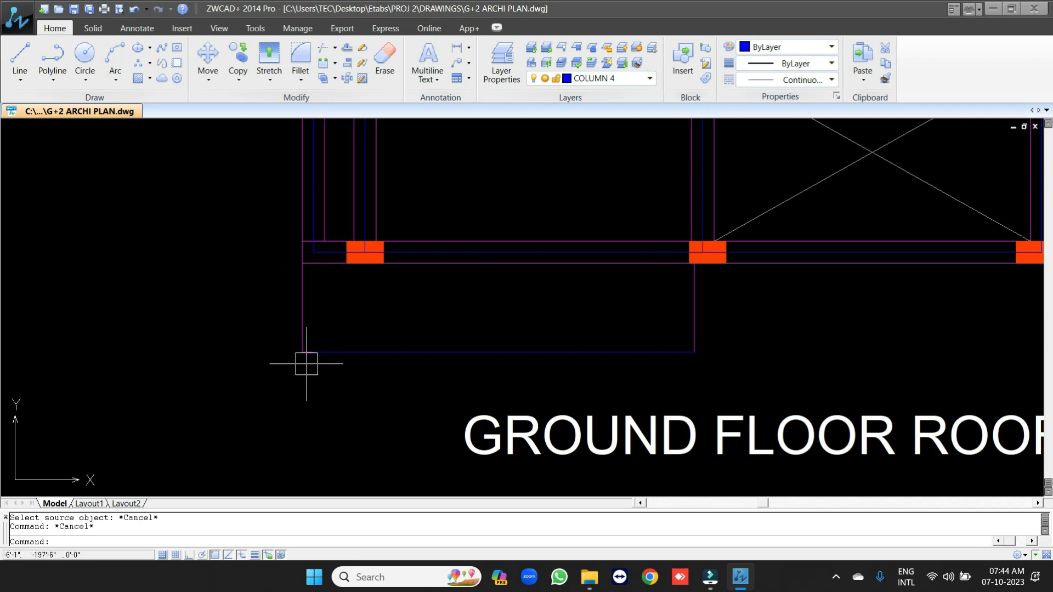
scroll(523, 307, up, 2)
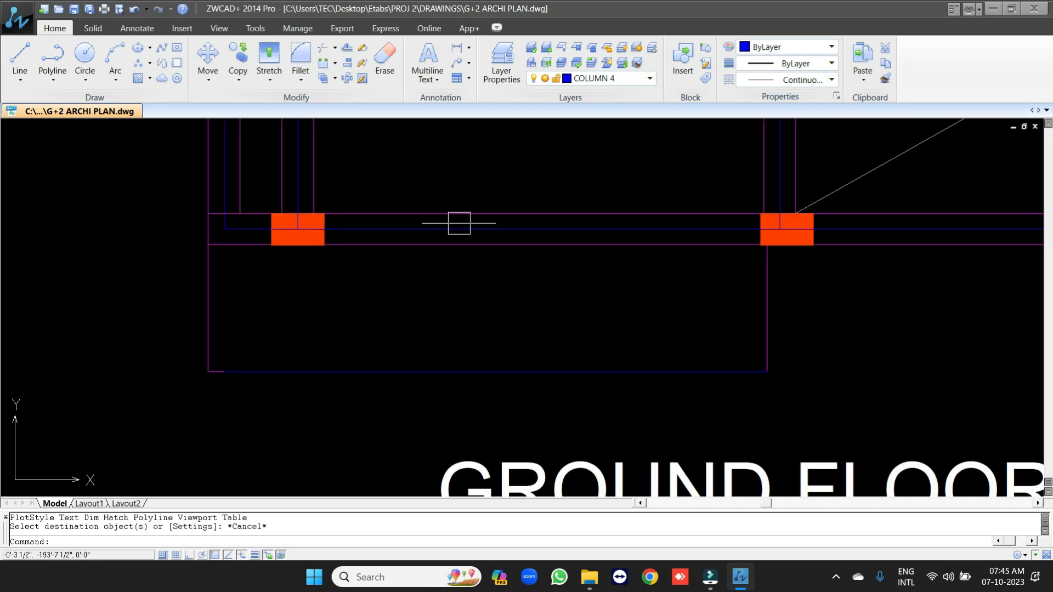
text(ma)
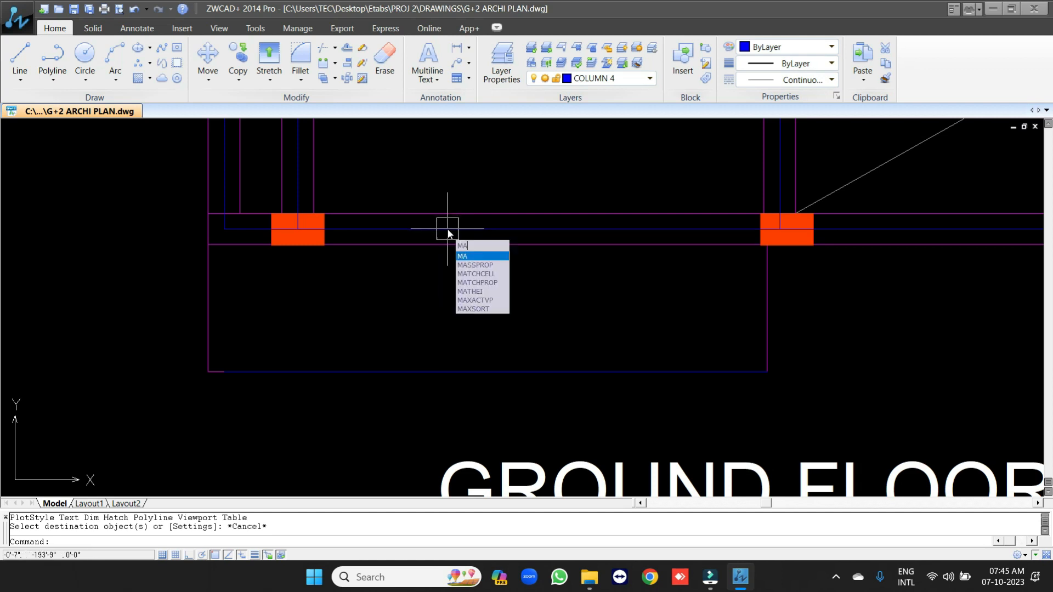
key(Return)
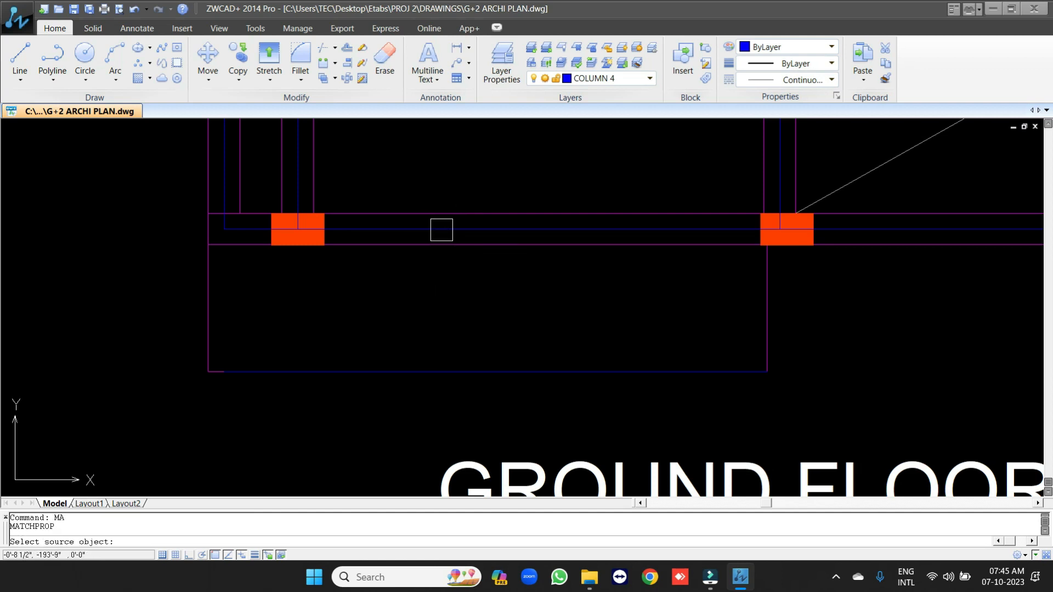
click(441, 230)
click(209, 287)
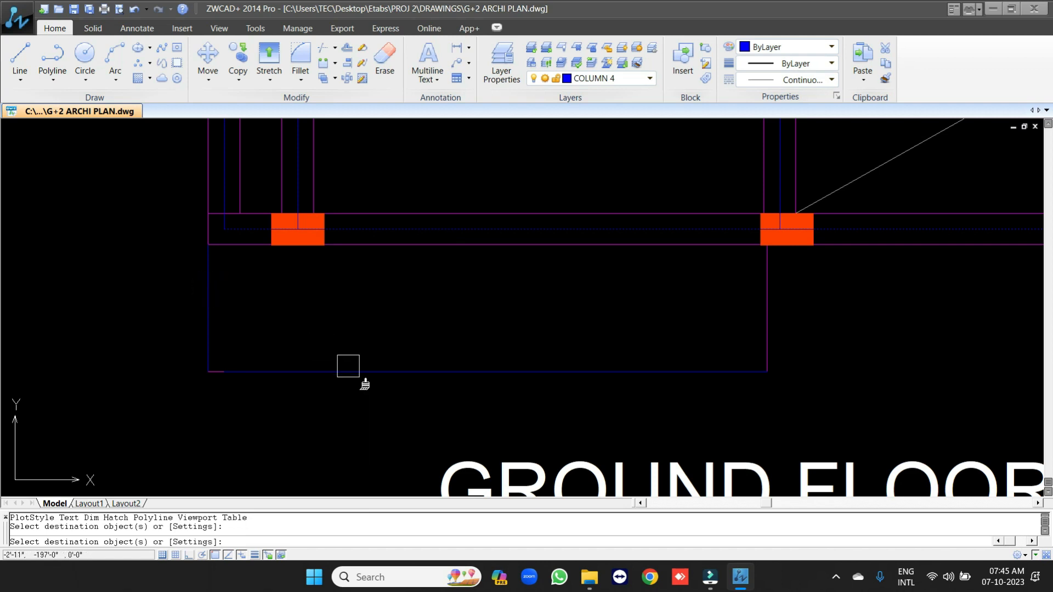
key(Return)
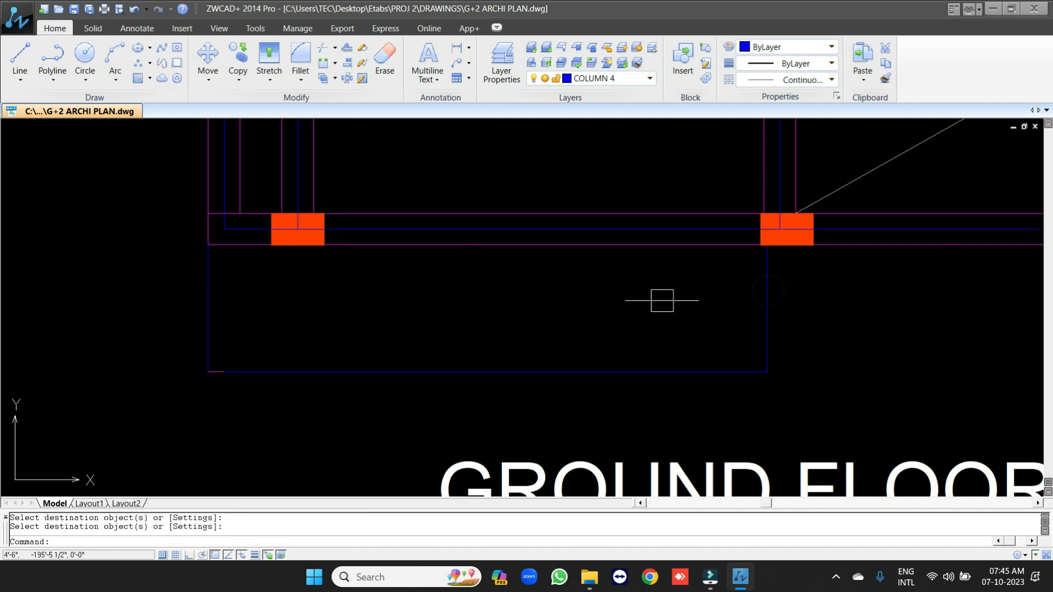
- Fillet the bottom beam's centreline with the left side line of the projection below, using zero radius so they meet at a corner
text(f)
key(Return)
scroll(195, 226, up, 2)
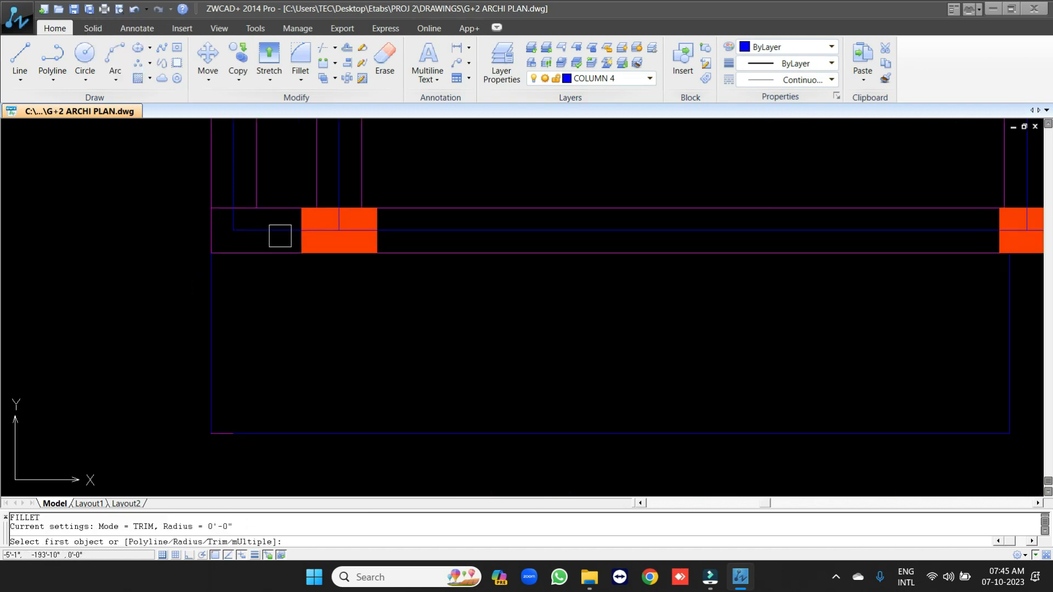
click(280, 230)
scroll(299, 305, down, 2)
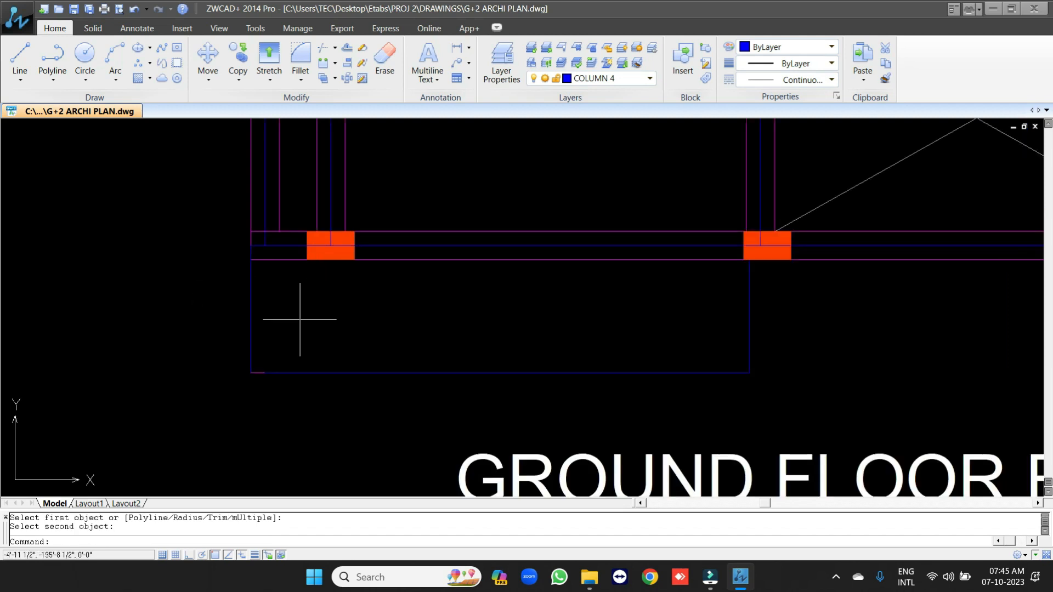
- Fillet the left side line and the lower line of the projection below the bottom beam into a sharp corner
key(Return)
scroll(237, 336, up, 3)
click(224, 328)
click(306, 403)
scroll(329, 324, down, 2)
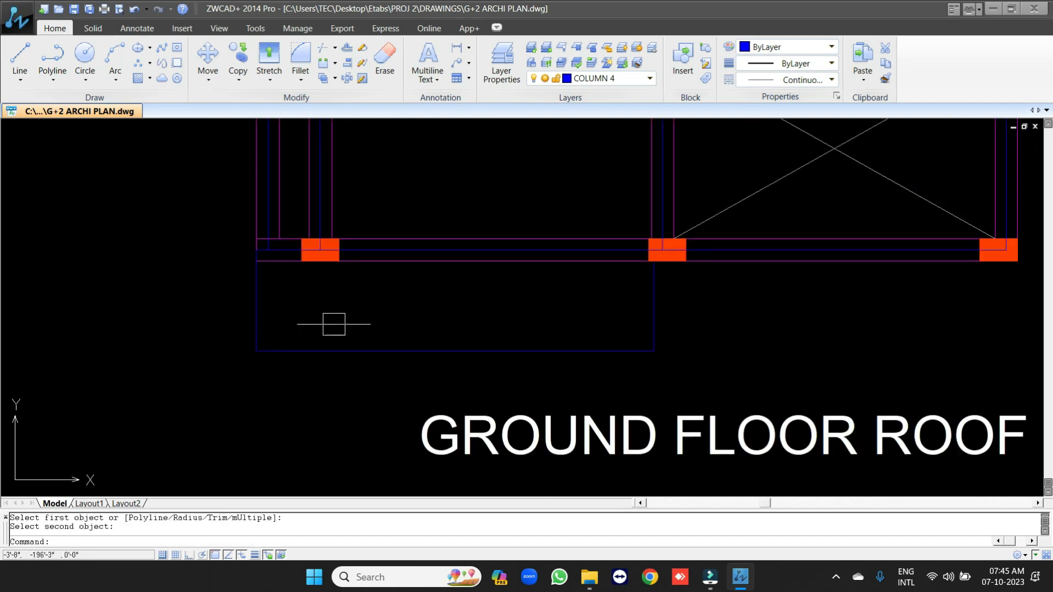
- Trim the horizontal centreline of the beam above the bottom beam, removing its part left of the second vertical centreline
scroll(284, 254, up, 2)
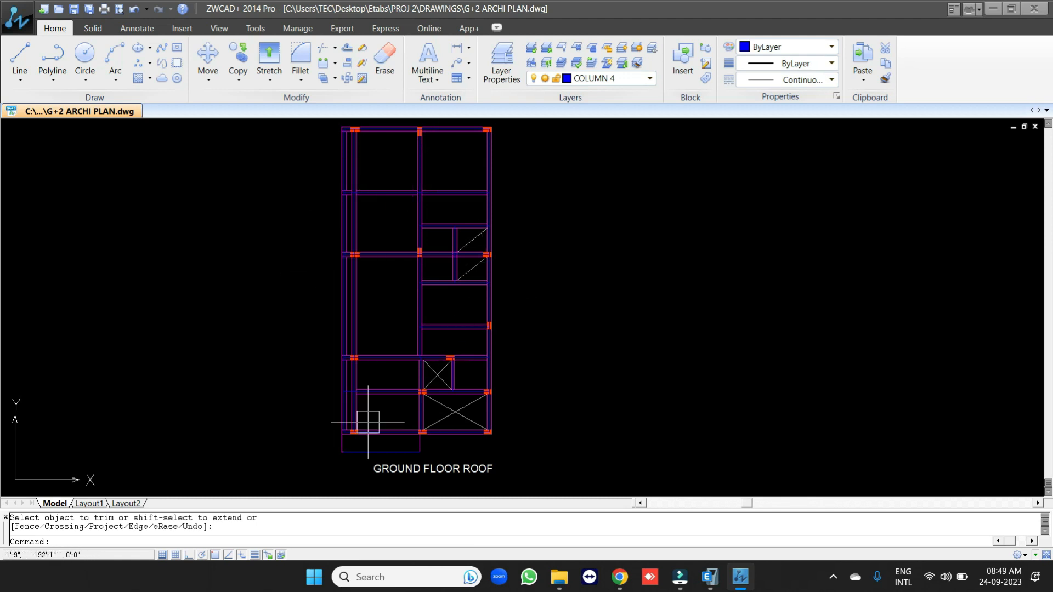
scroll(357, 405, up, 5)
text(tr)
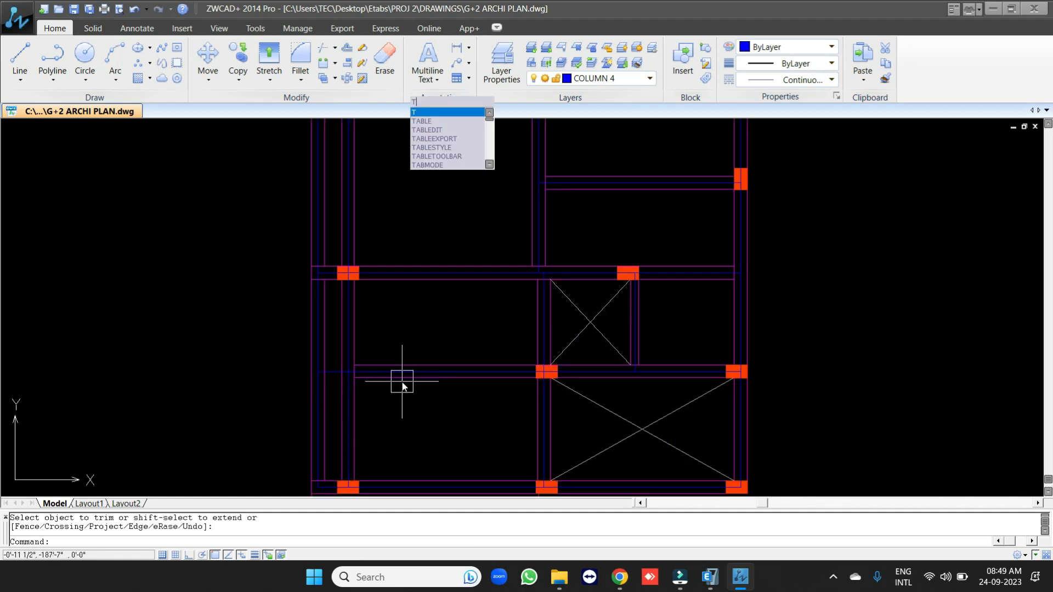
key(Return)
scroll(297, 377, up, 3)
click(400, 400)
key(Return)
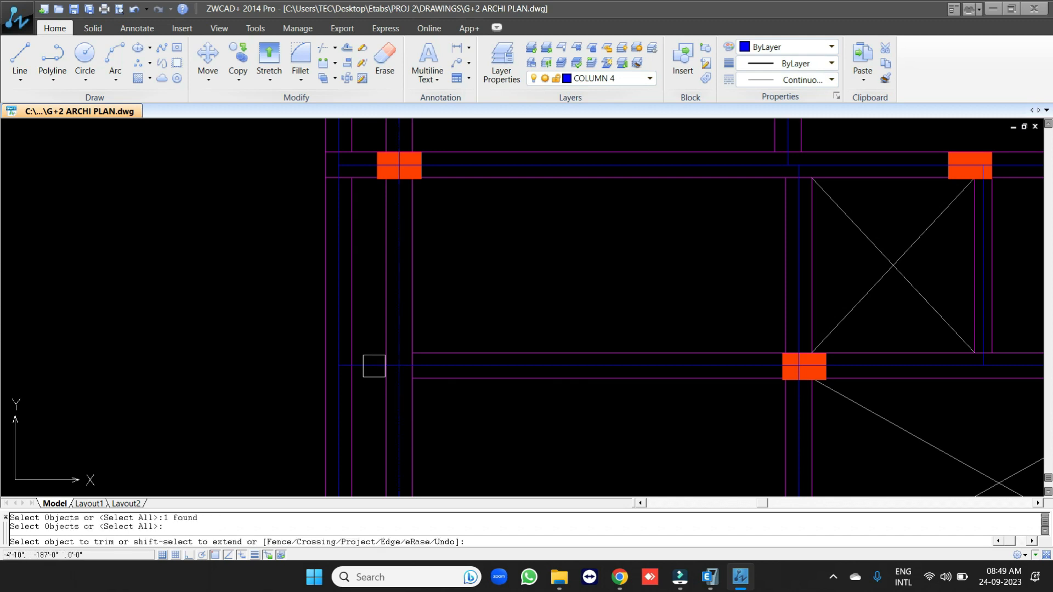
click(374, 366)
key(Return)
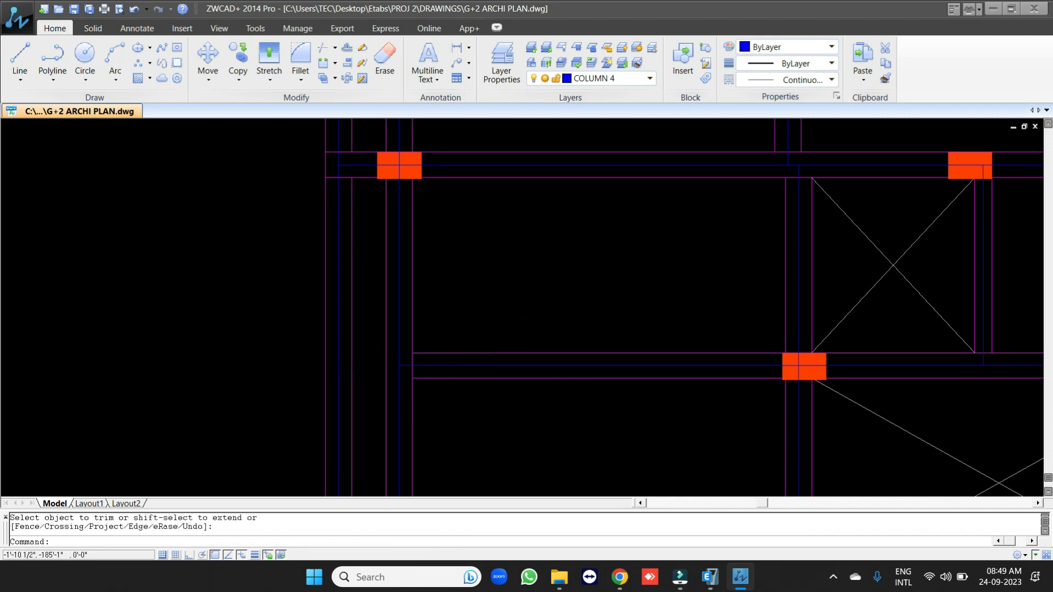
- Examine the cleaned-up centrelines across the ground floor roof framing, from the bottom beam up to the top beam
scroll(488, 307, down, 4)
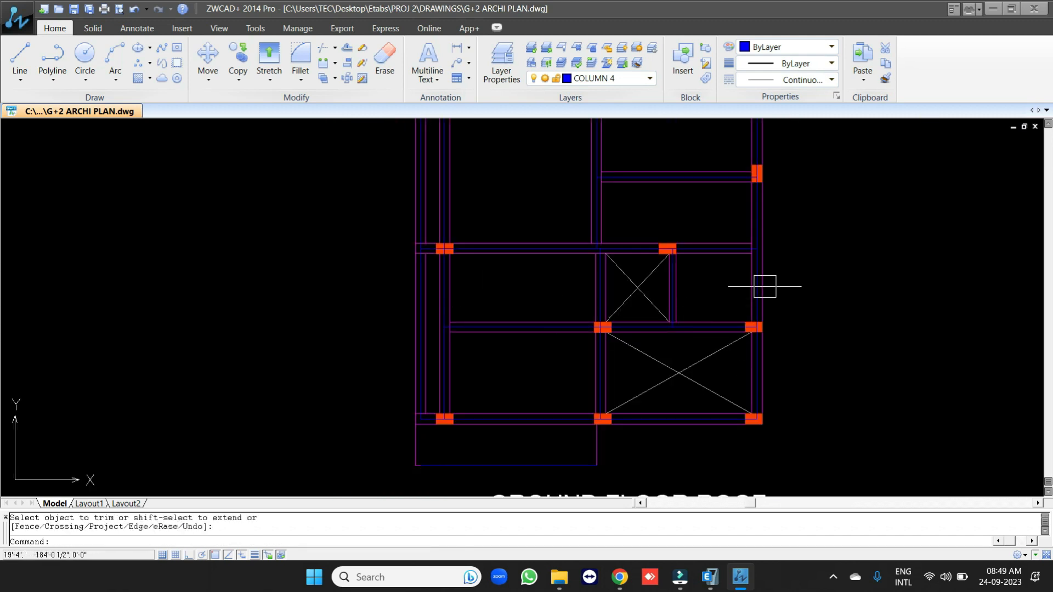
middle_drag(807, 235, 778, 306)
key(Escape)
scroll(707, 230, down, 2)
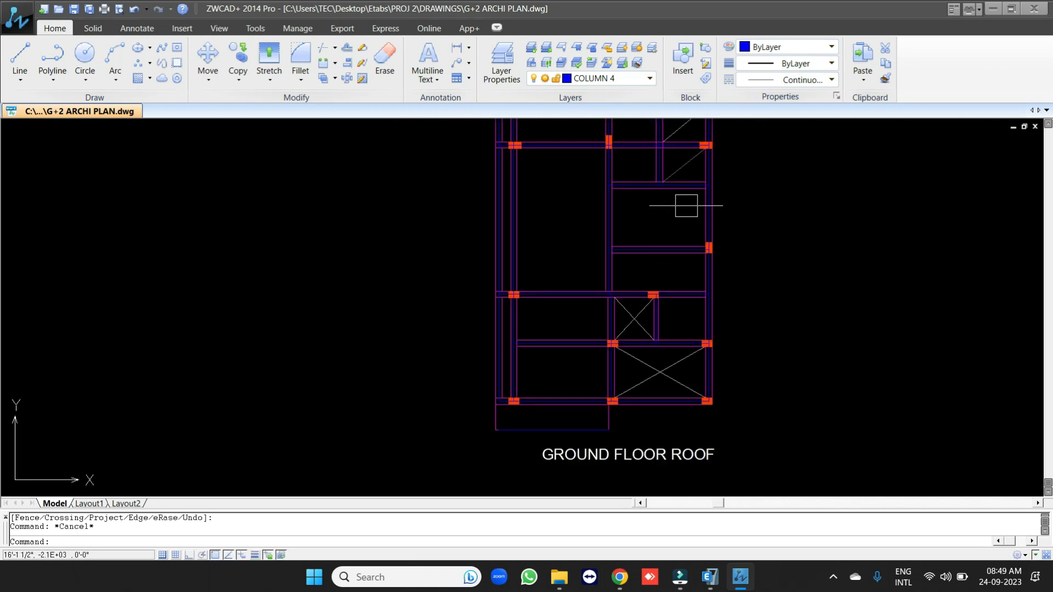
scroll(665, 272, up, 4)
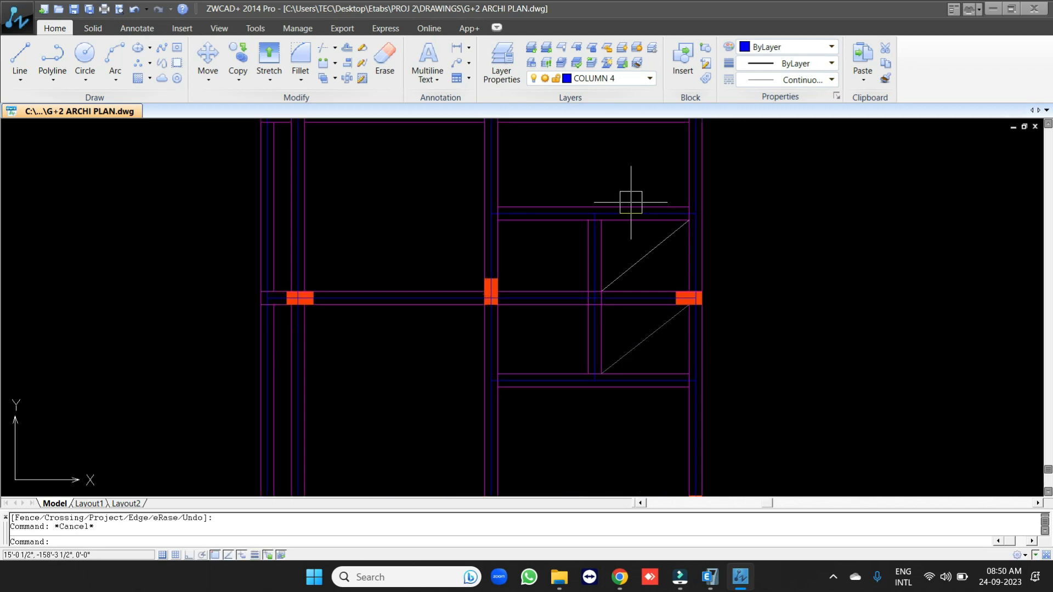
middle_drag(564, 171, 568, 376)
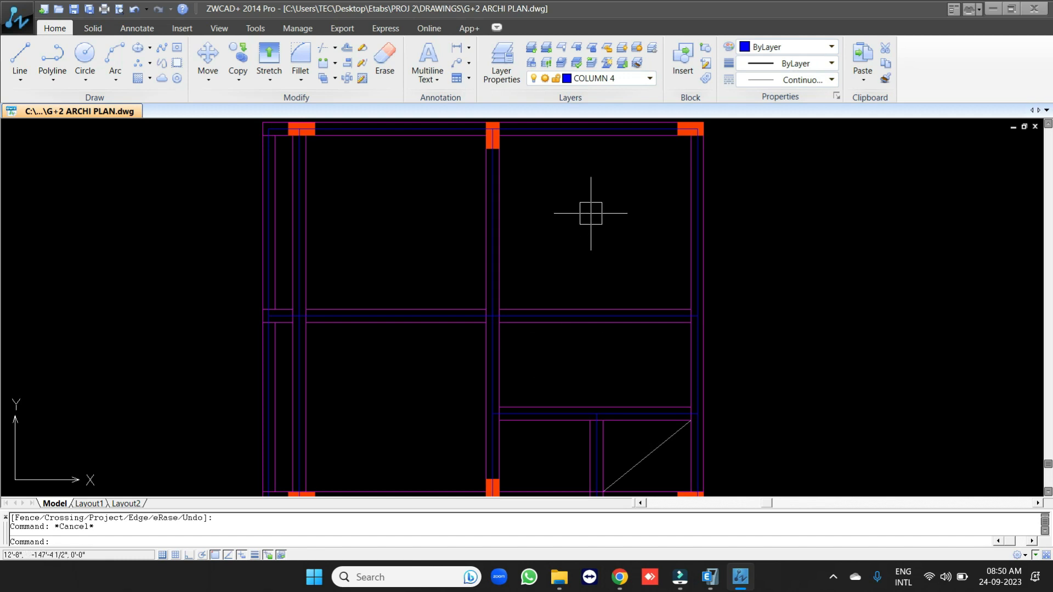
middle_drag(590, 213, 587, 329)
scroll(418, 298, down, 3)
middle_drag(419, 369, 419, 363)
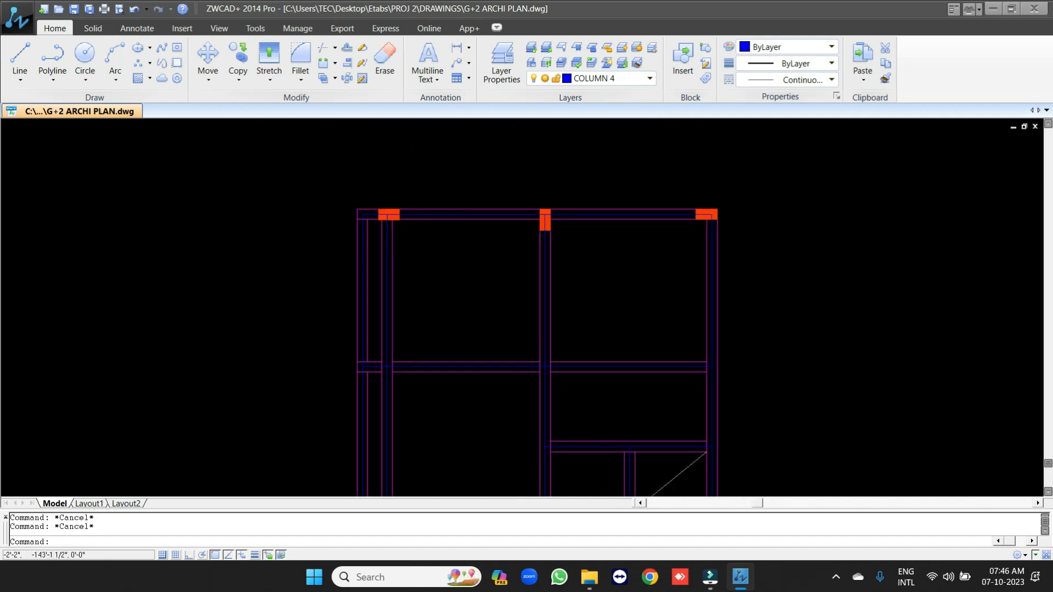
- Check which layers the top beam's centreline and its outer edge line are on
scroll(488, 198, up, 5)
click(501, 181)
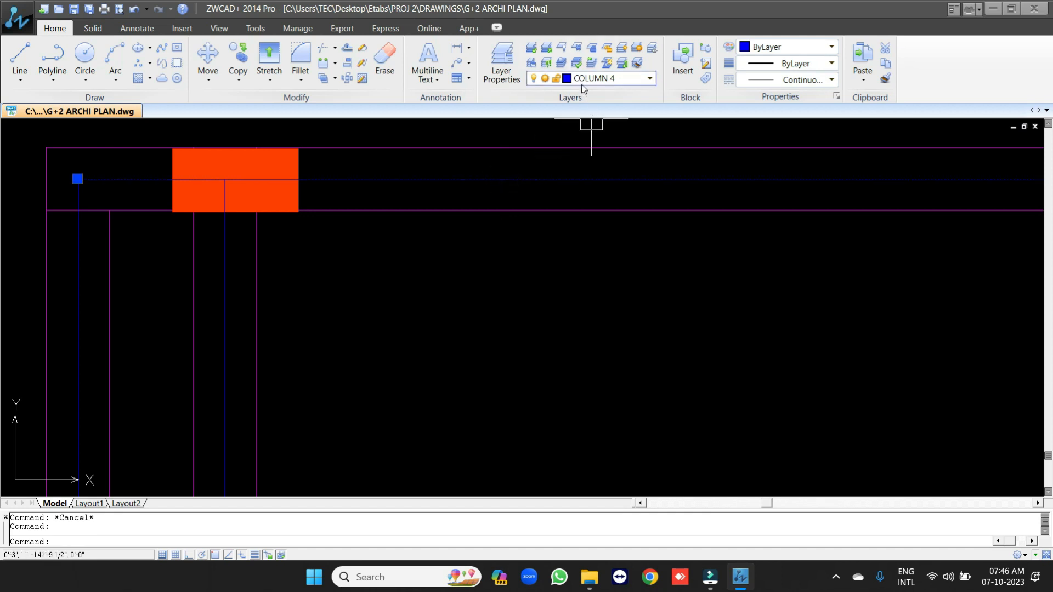
key(Escape)
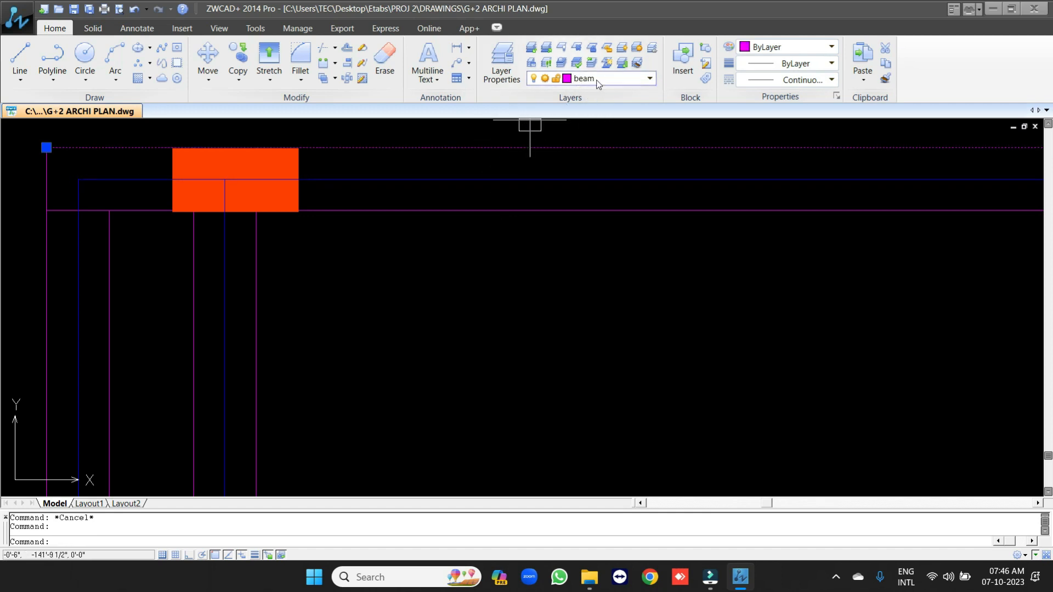
click(464, 180)
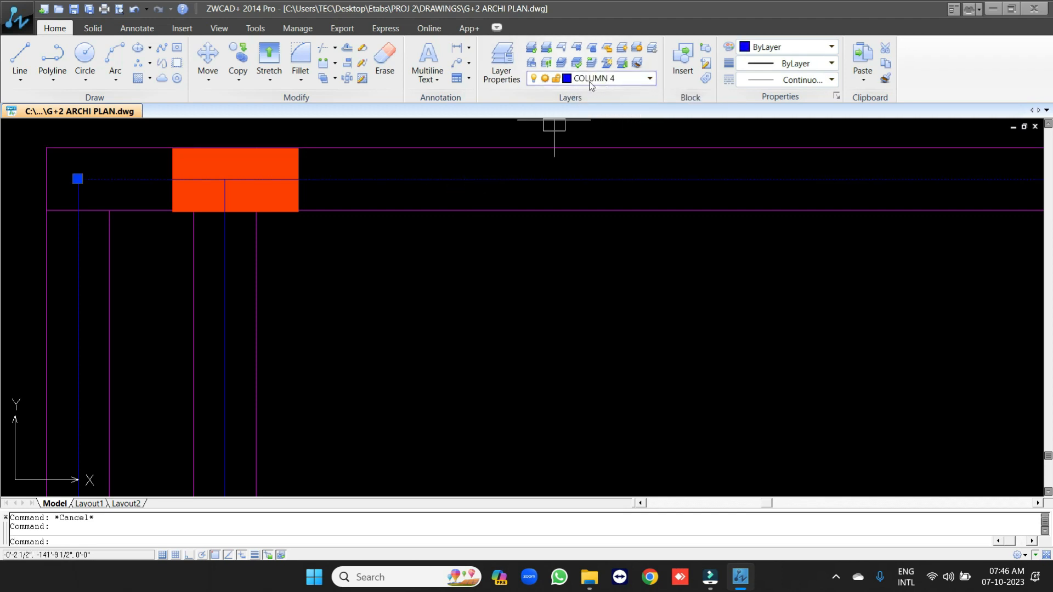
key(Escape)
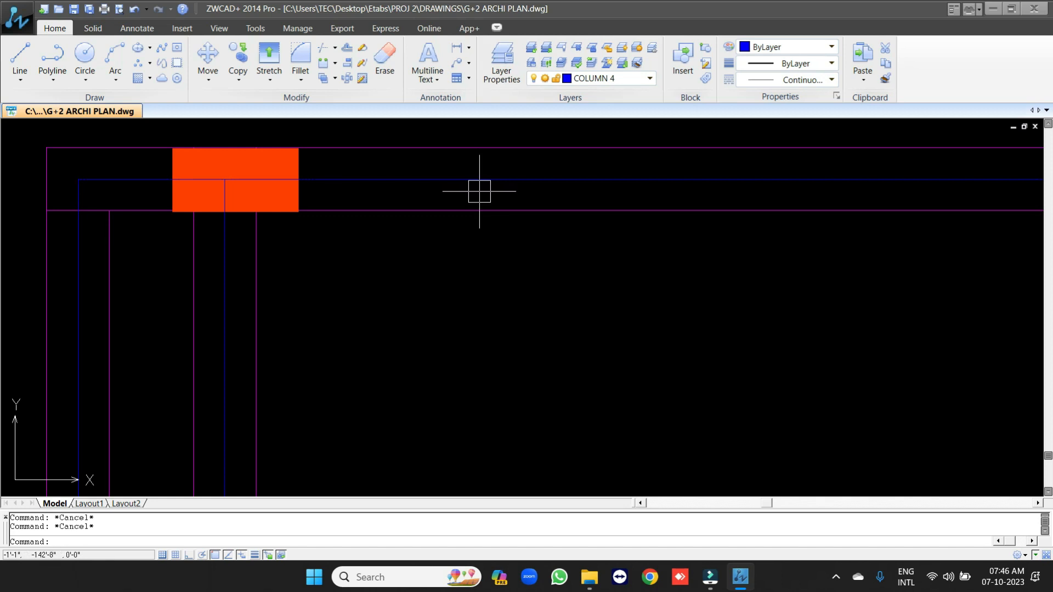
- Draw a rectangle tracing the middle column on the top beam, from its upper-left corner to its lower-right corner
scroll(479, 192, down, 3)
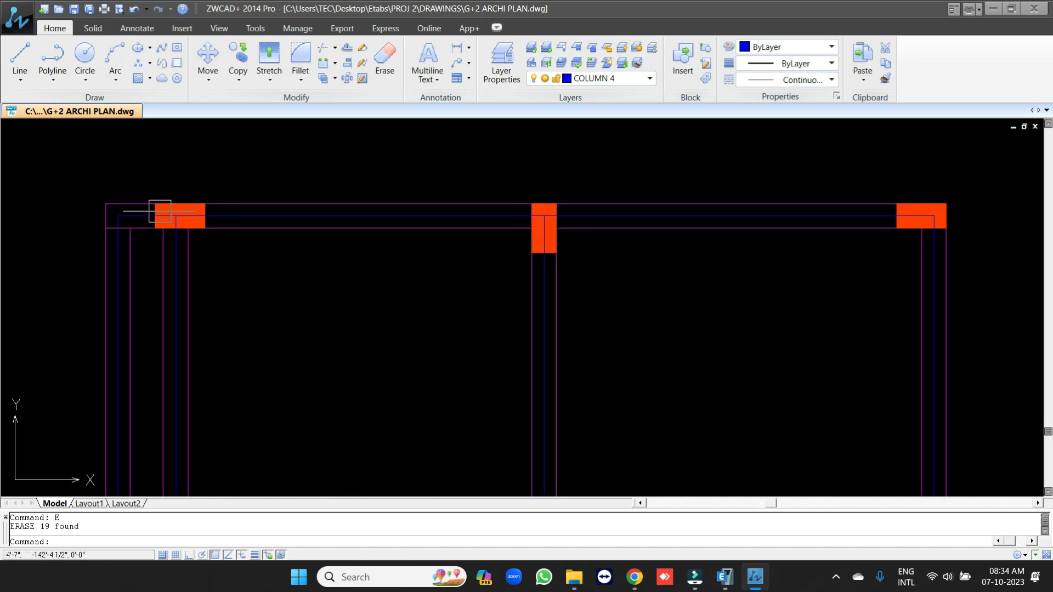
scroll(155, 209, up, 2)
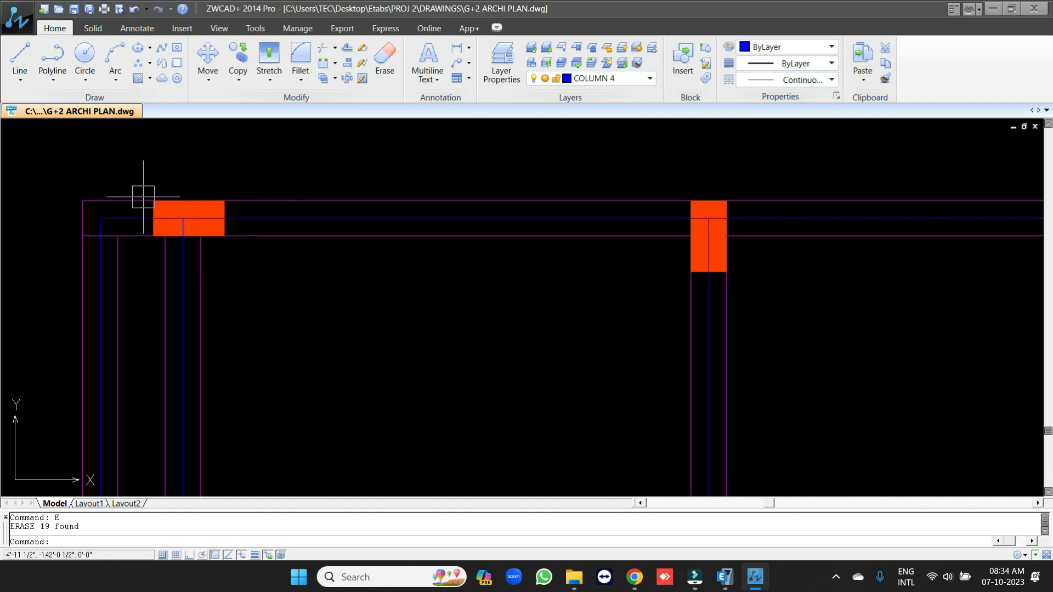
scroll(181, 202, up, 2)
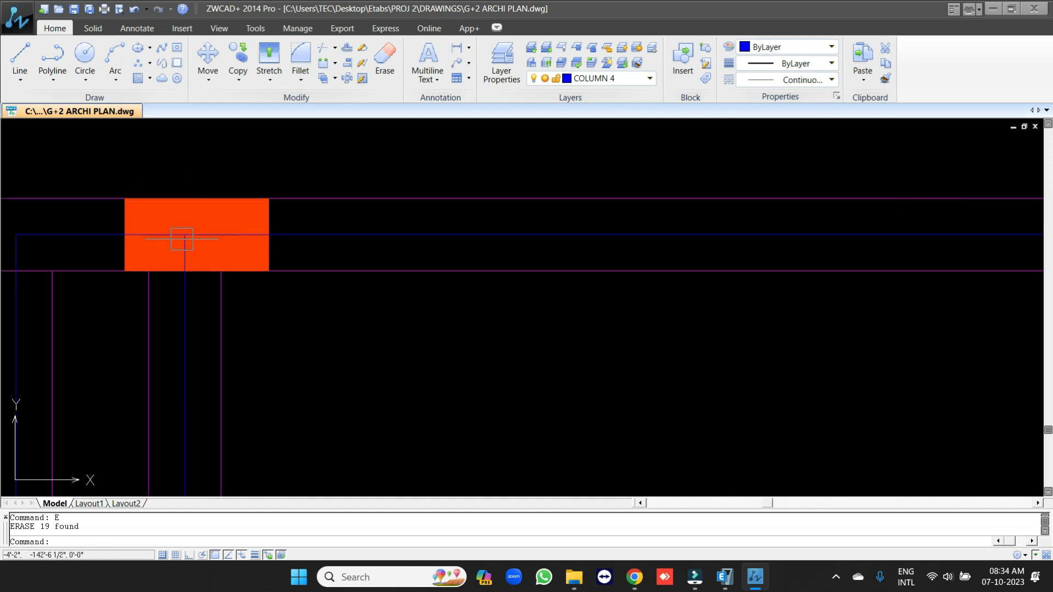
scroll(182, 236, down, 2)
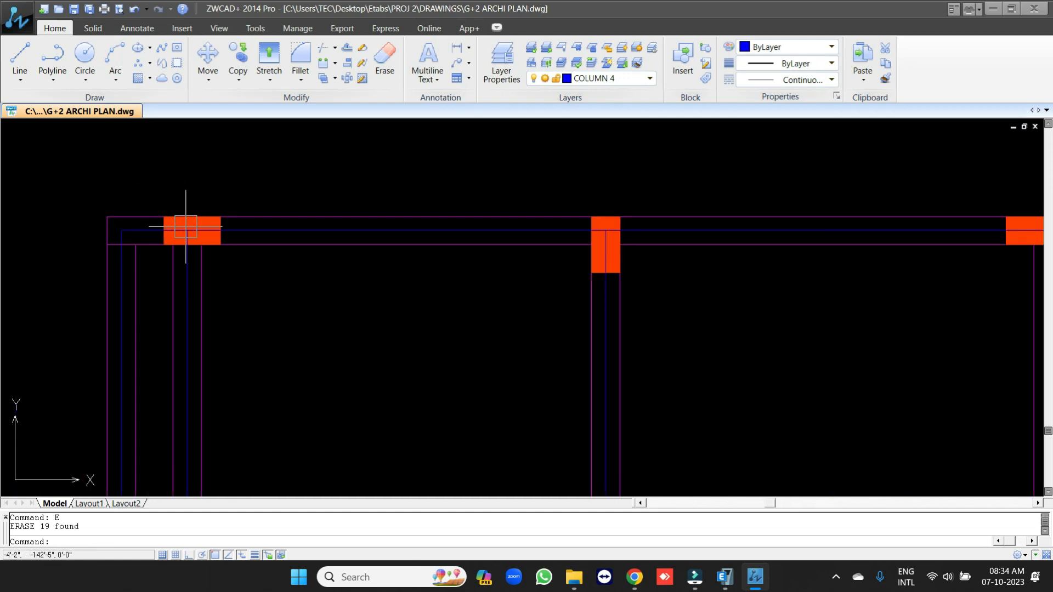
scroll(631, 236, up, 2)
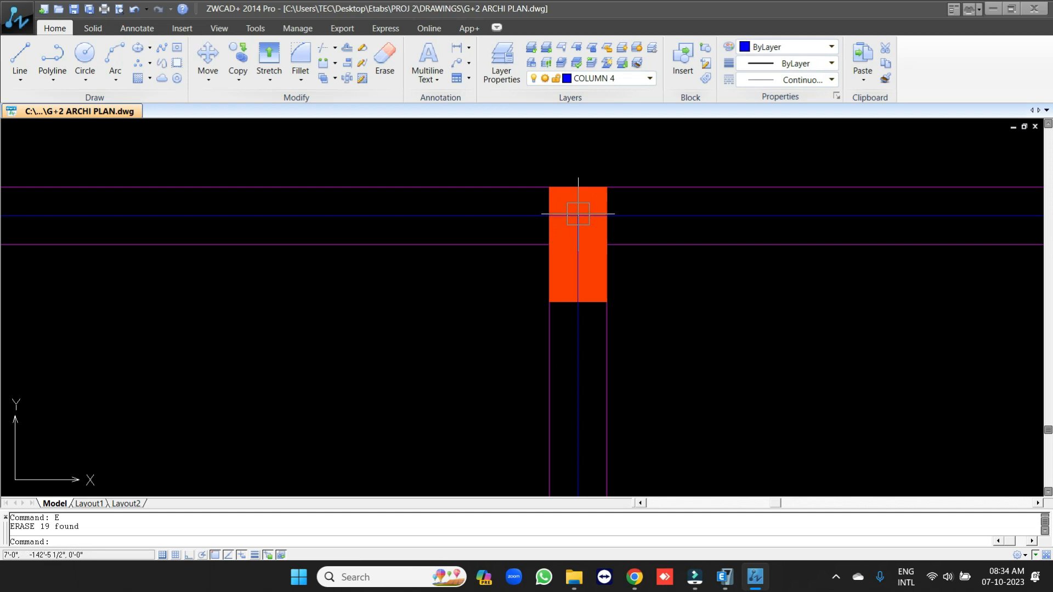
scroll(559, 209, up, 1)
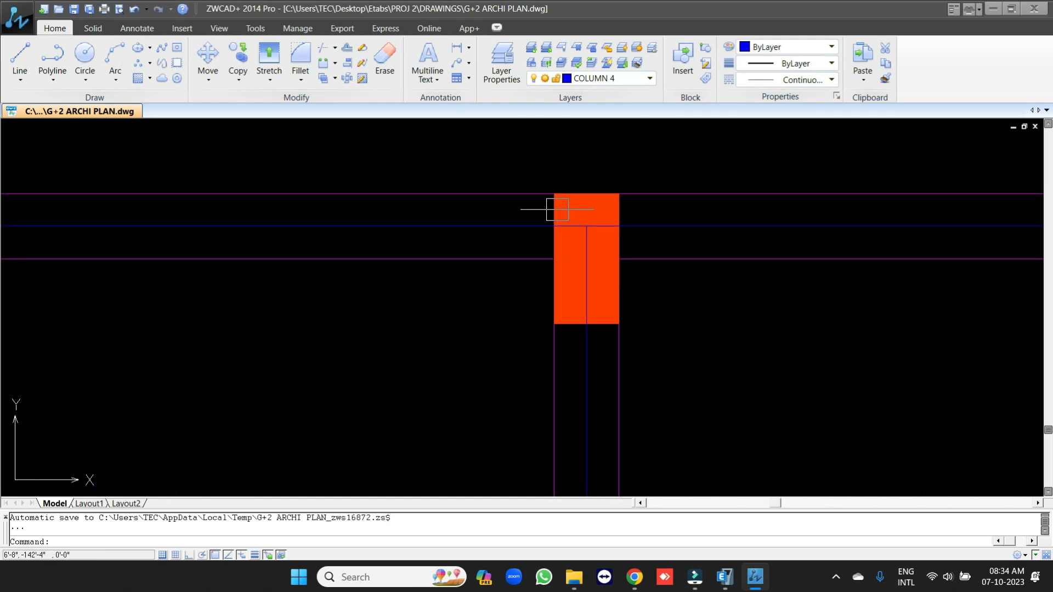
text(REC)
key(Return)
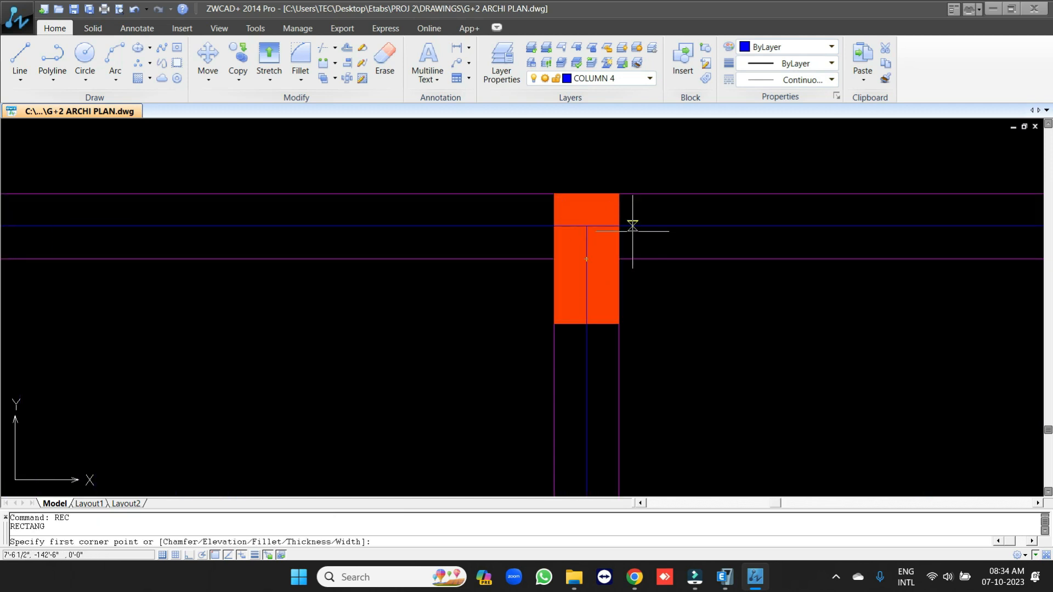
click(554, 193)
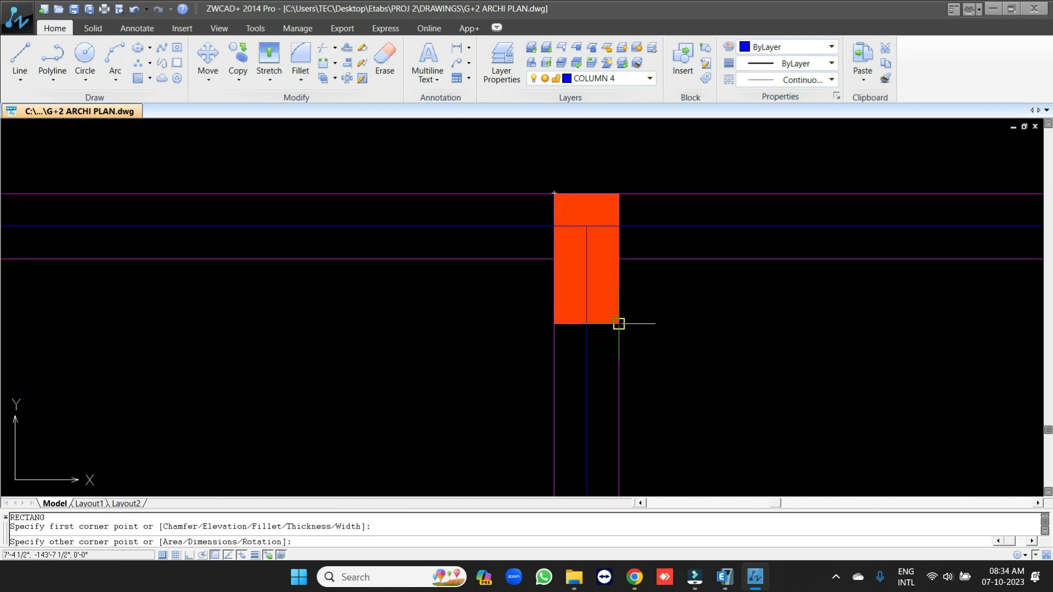
click(618, 324)
- Move the traced column rectangle up so the midpoint of its right side lies on the top beam's centreline
text(M)
key(Return)
click(619, 241)
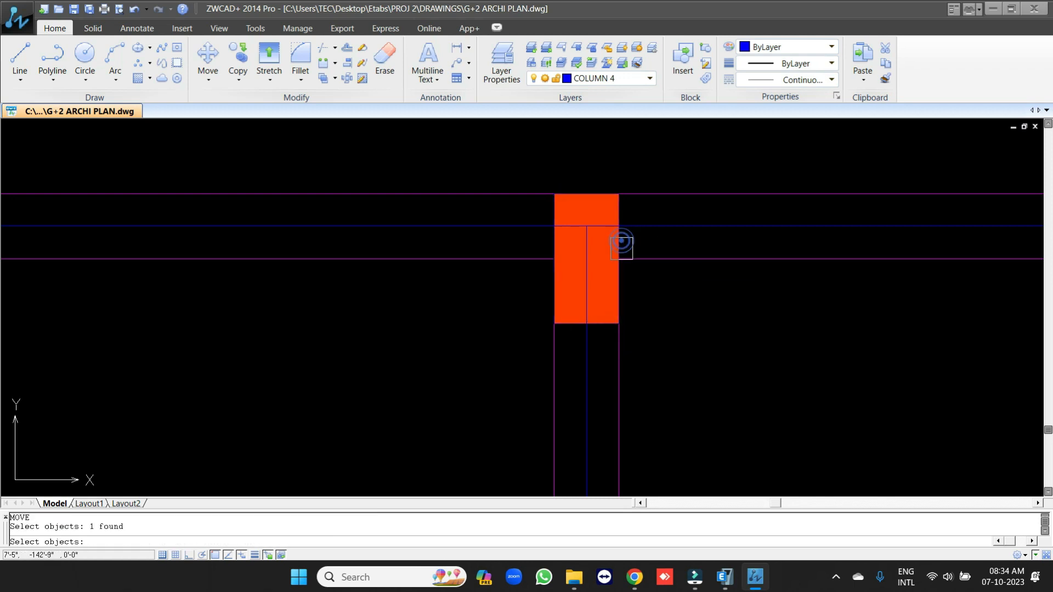
key(Return)
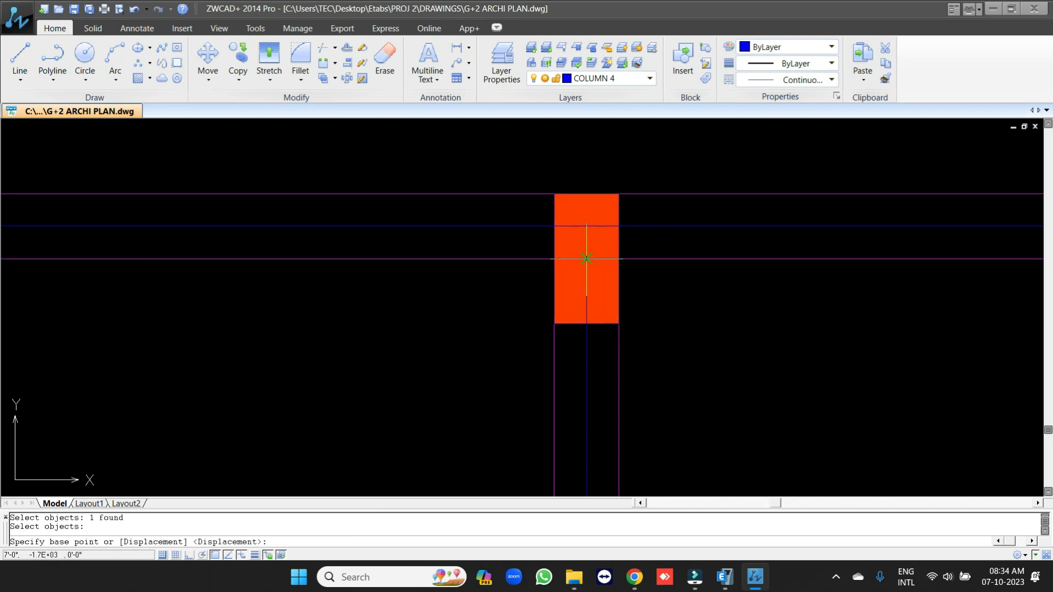
click(619, 258)
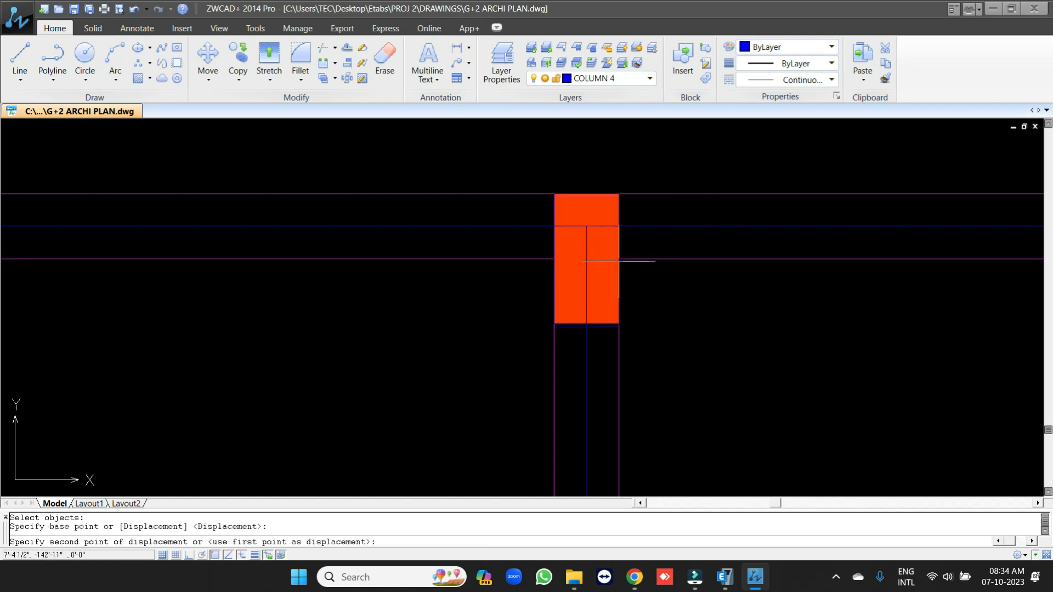
click(619, 225)
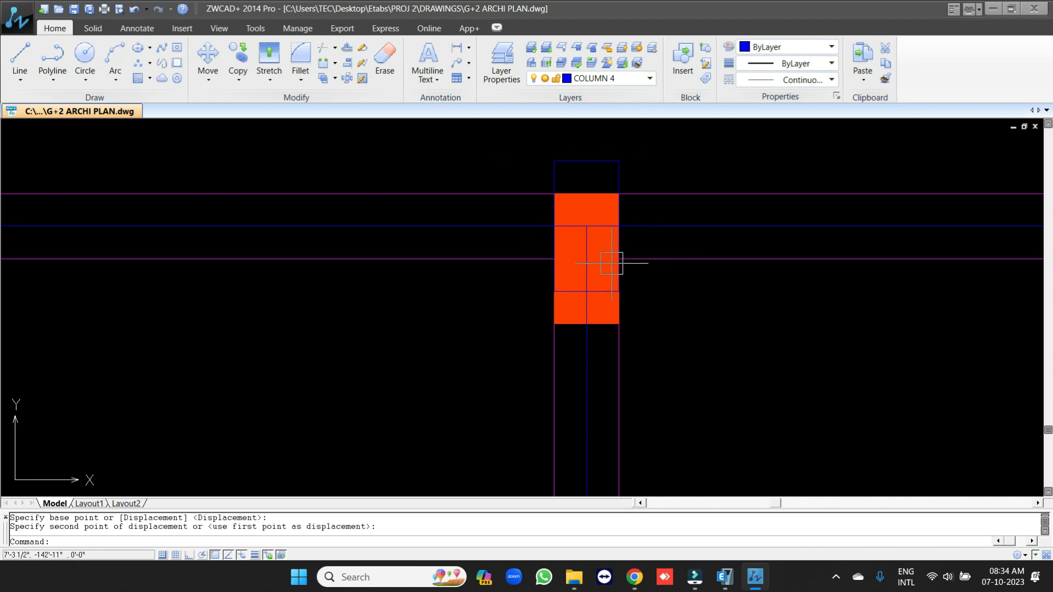
scroll(485, 215, down, 4)
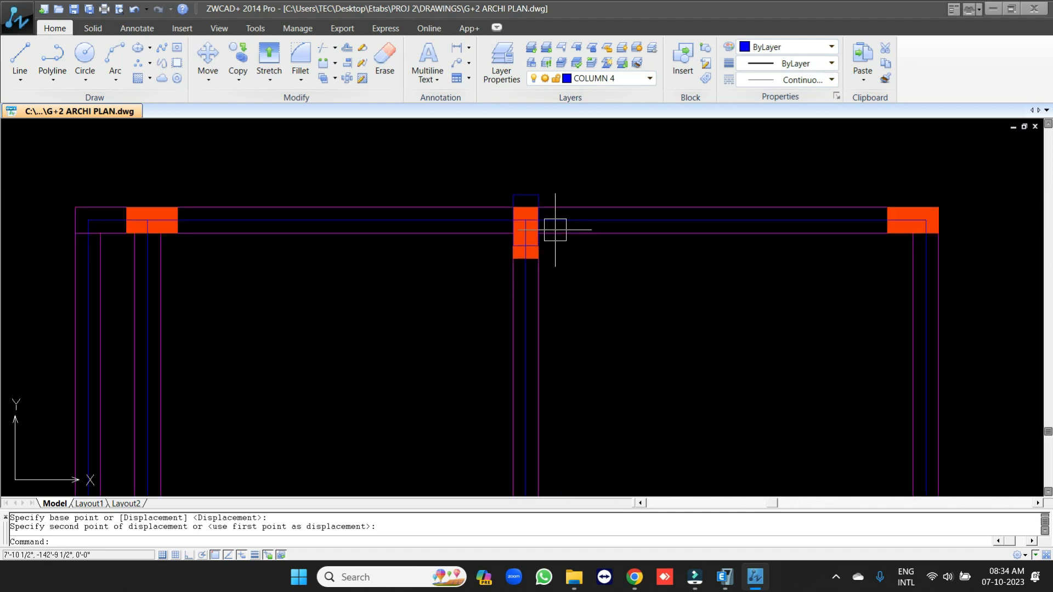
- Erase the traced column rectangle at the middle column on the top beam and save the drawing
click(549, 195)
text(E)
key(Return)
scroll(586, 231, down, 1)
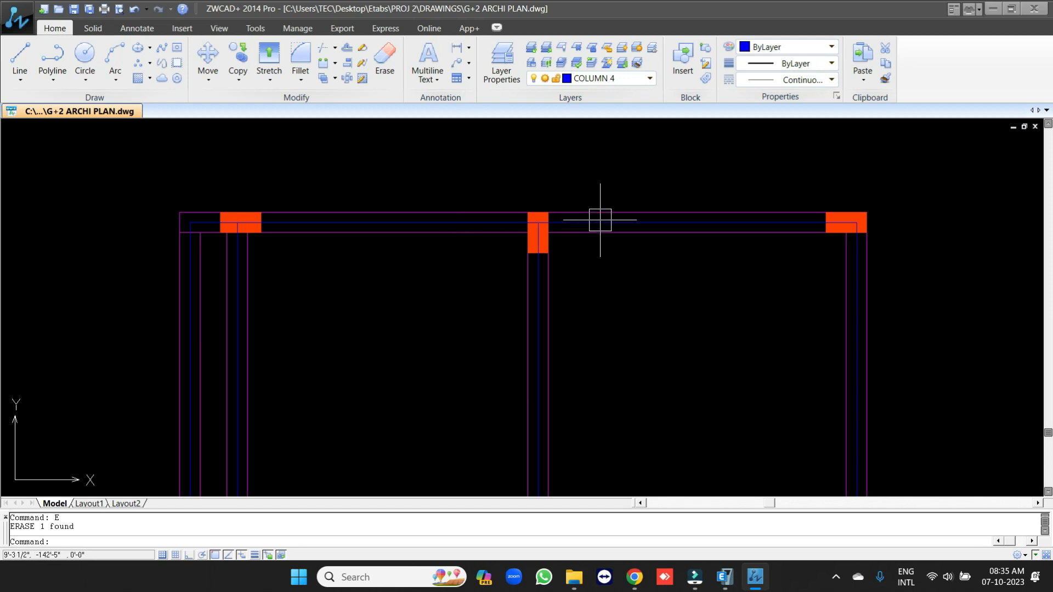
key(ctrl+s)
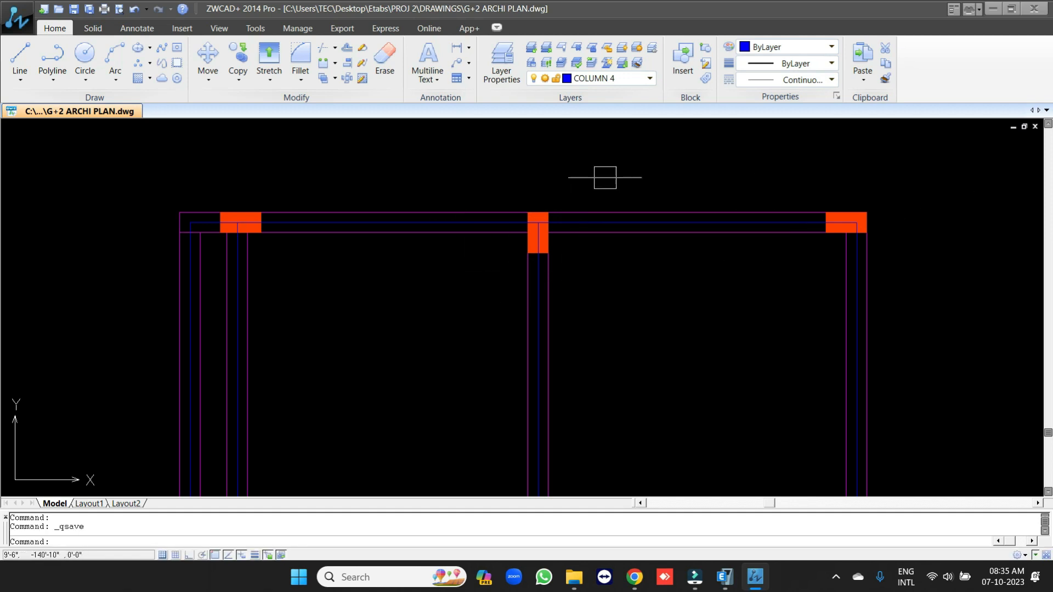
- Isolate the COLUMN 4 layer with LAYISO, using the top beam's centreline as the reference object
scroll(560, 214, down, 4)
text(LAY)
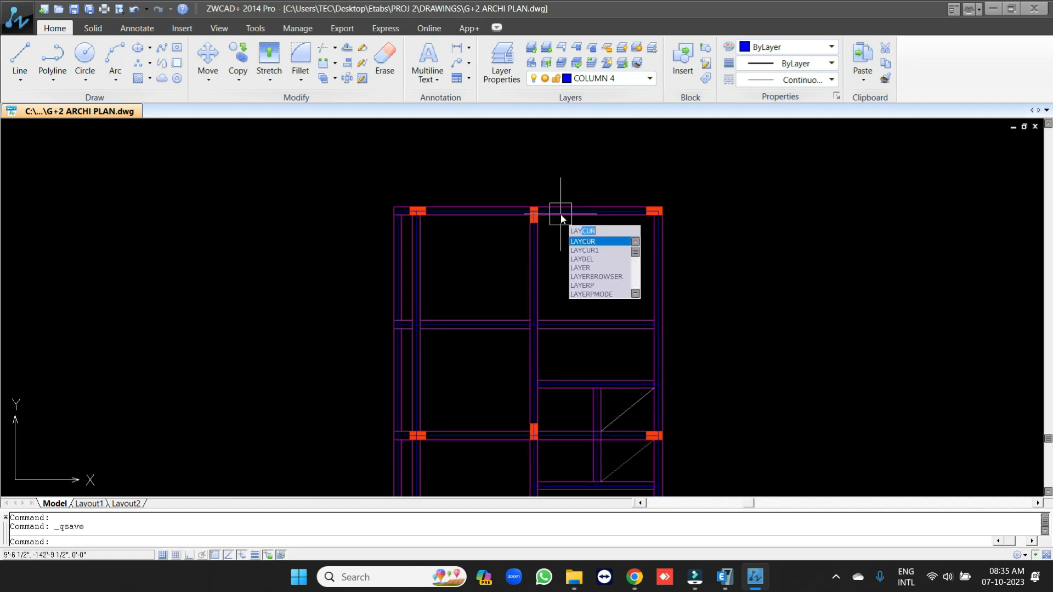
text(ISO)
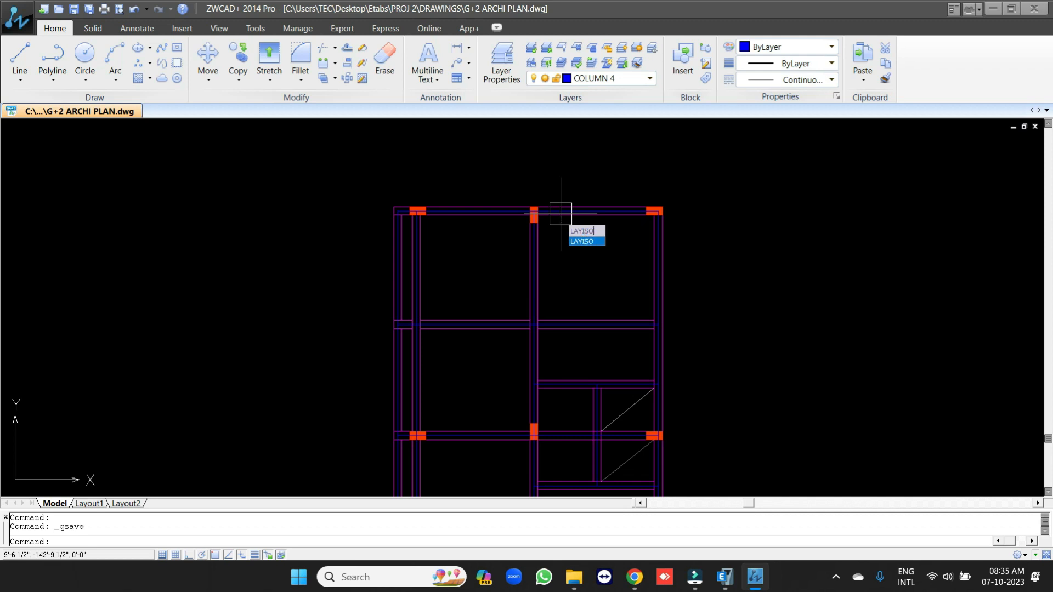
key(Return)
scroll(560, 213, up, 4)
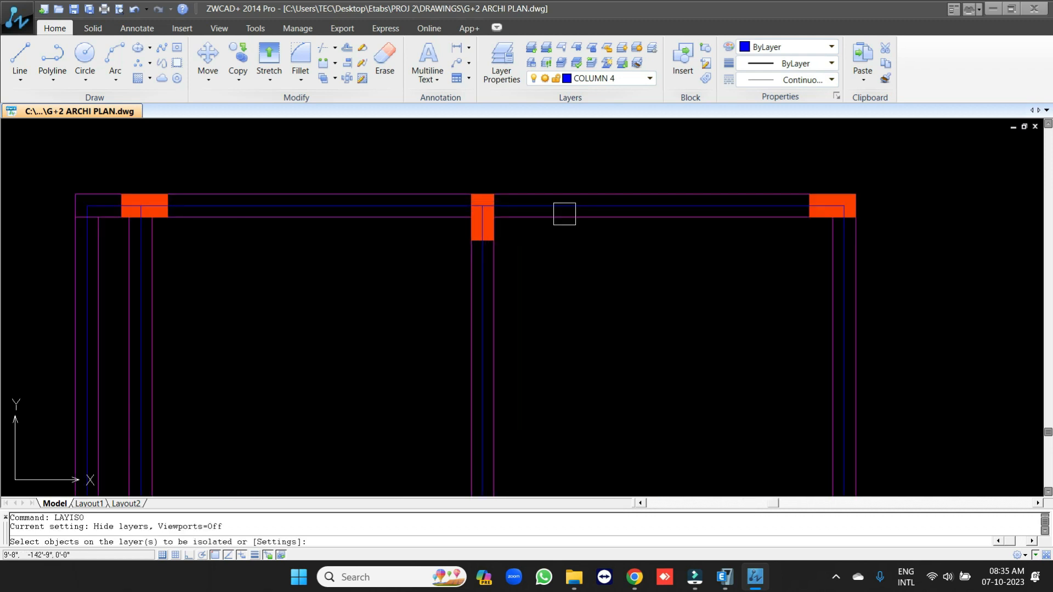
click(564, 209)
key(Return)
- Copy the entire isolated centreline layout into the empty space to the right of the original plan
scroll(395, 216, down, 4)
text(CO)
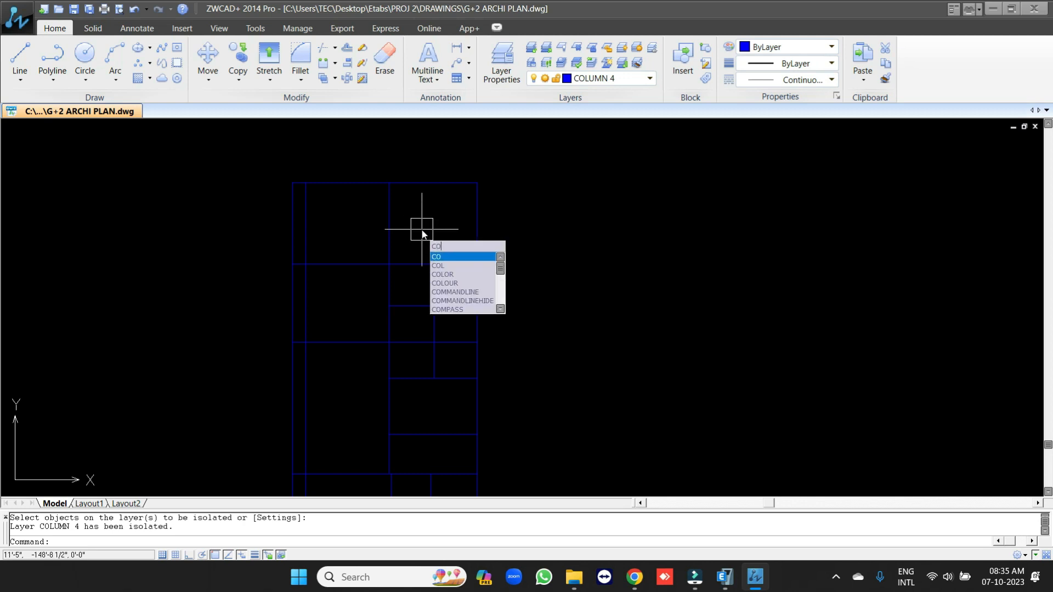
key(Return)
scroll(371, 198, down, 4)
click(297, 174)
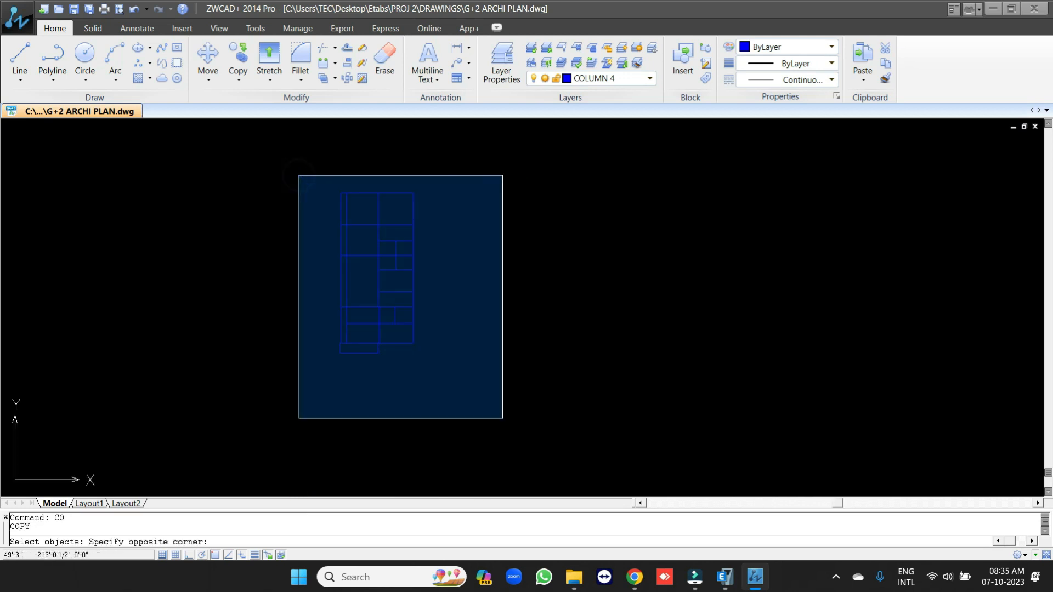
click(502, 419)
key(Return)
click(415, 382)
click(673, 400)
key(Return)
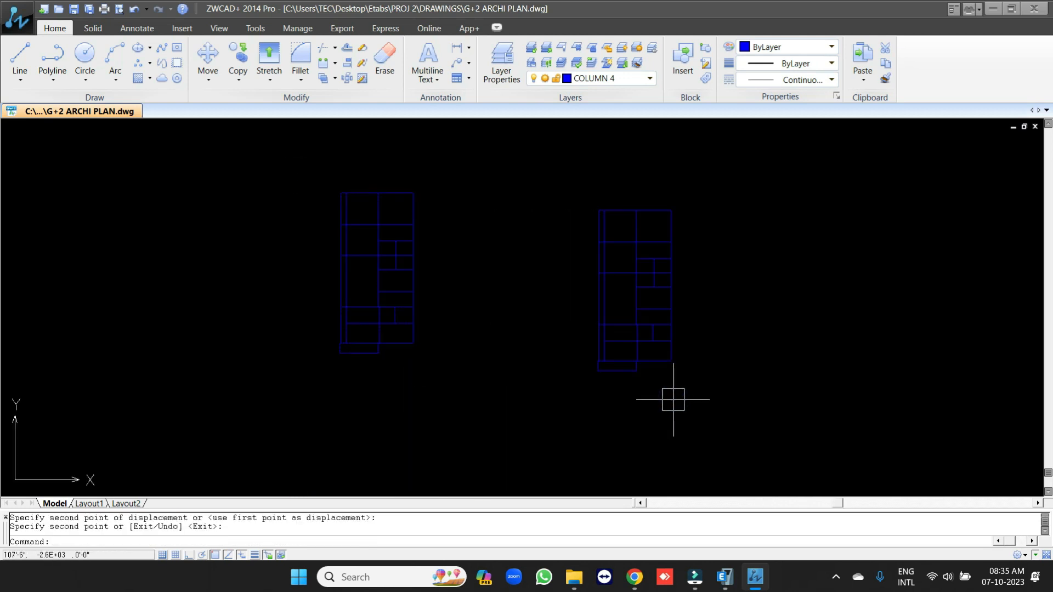
- Turn all layers back on and match the copied centreline layout's properties to the top beam's magenta outer edge line
text(LAYON)
key(Return)
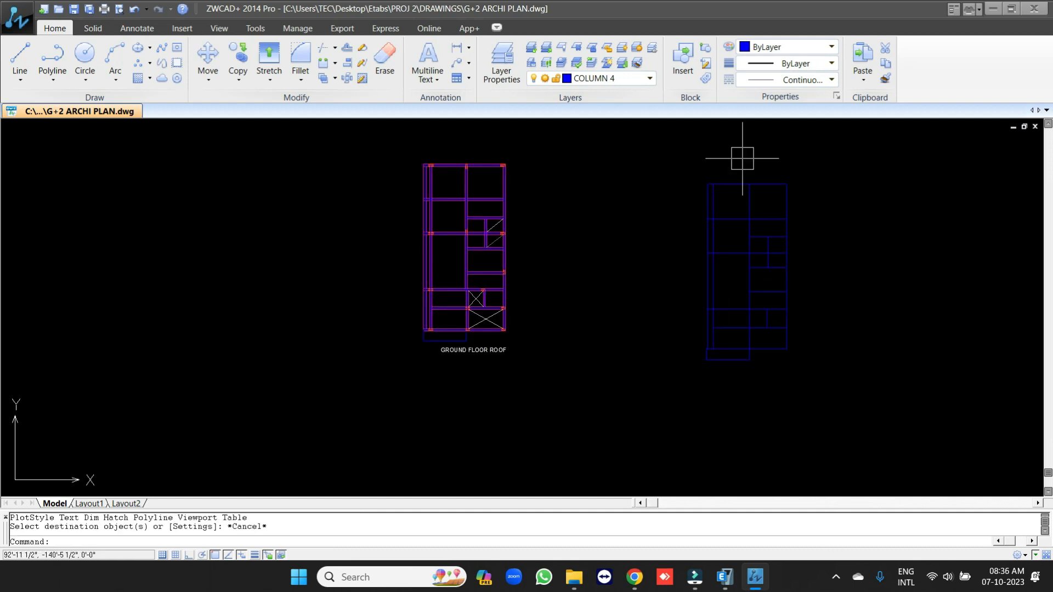
scroll(540, 171, up, 2)
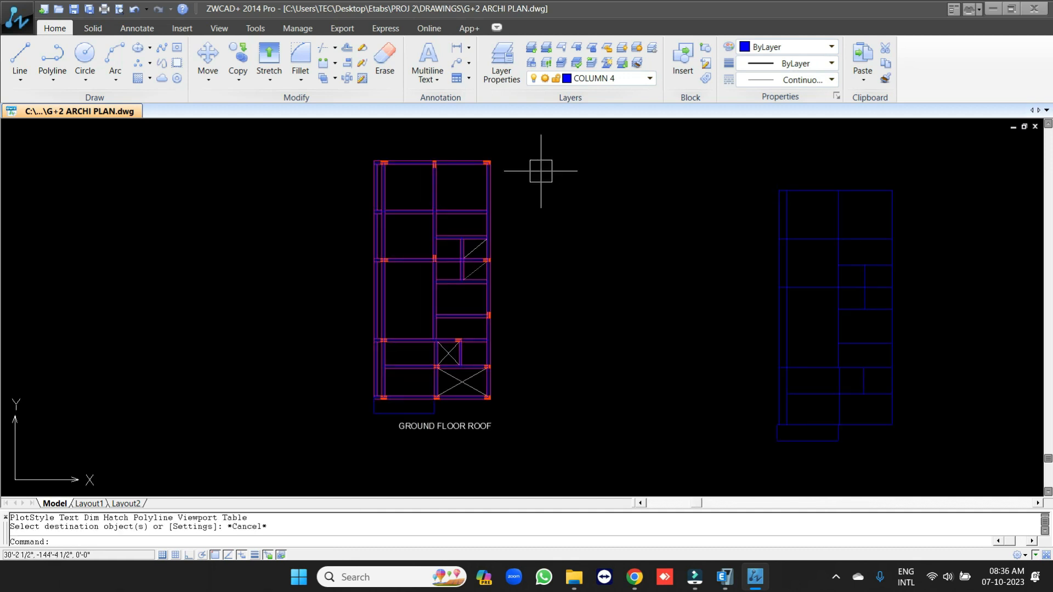
text(MA)
key(Return)
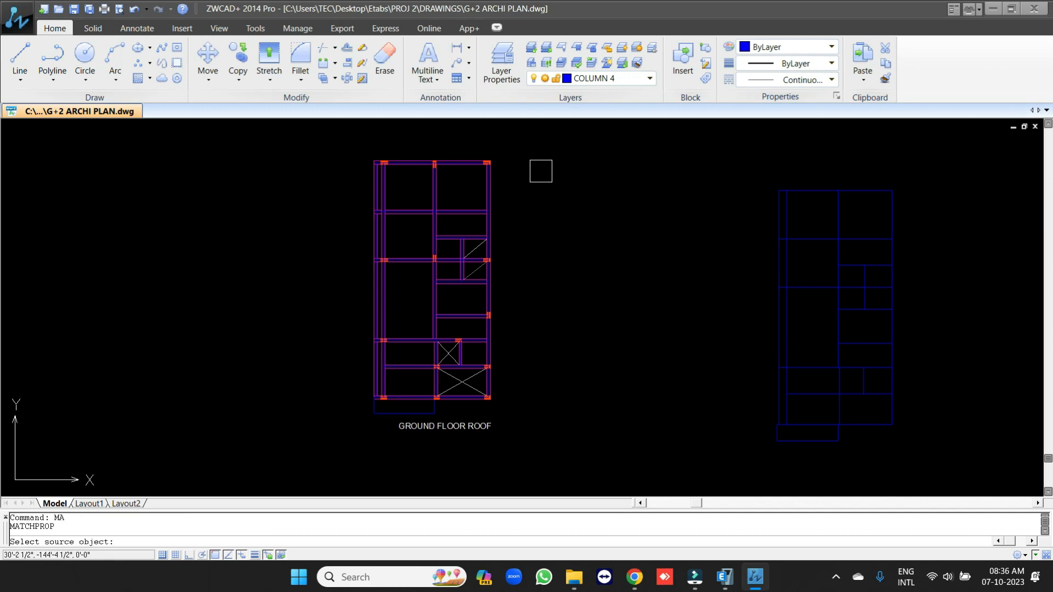
scroll(461, 163, up, 5)
click(470, 140)
scroll(419, 195, down, 6)
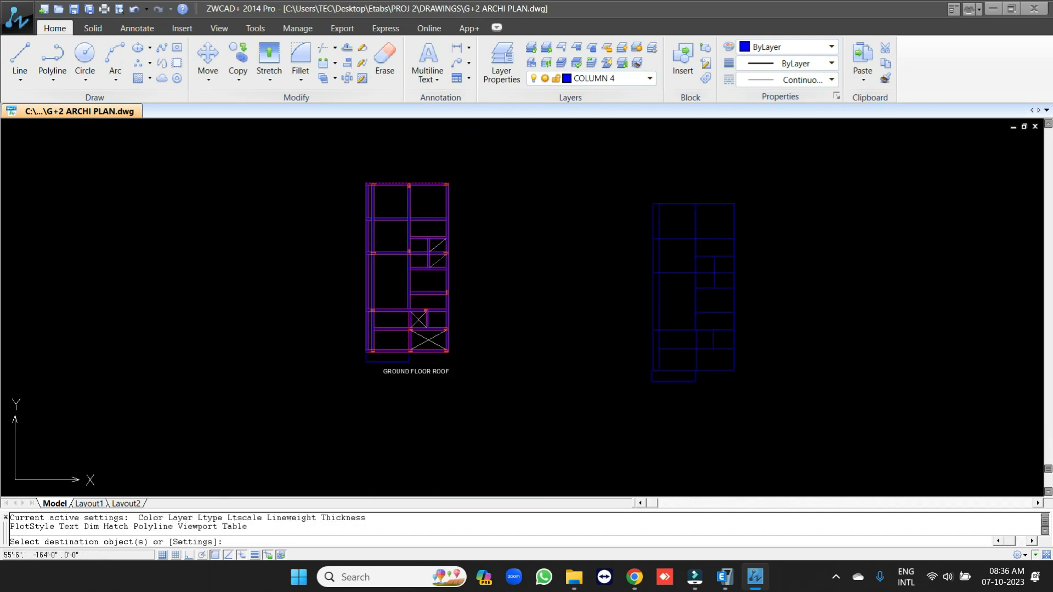
click(597, 163)
click(825, 433)
key(Return)
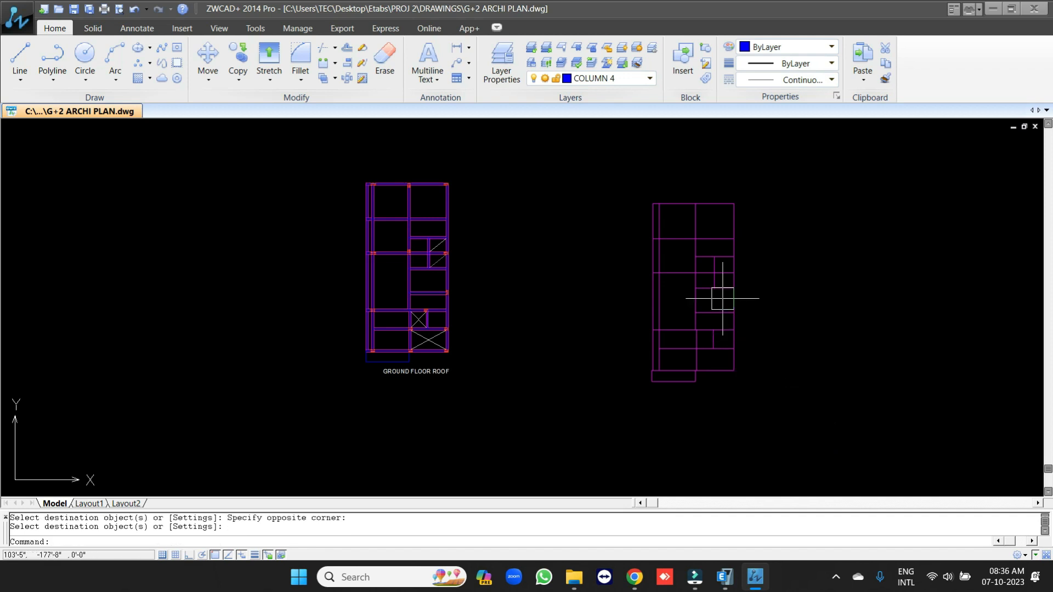
- Save the drawing and start saving a copy in the DRAWINGS folder as AutoCAD 2010 DXF (*.dxf)
scroll(722, 298, up, 2)
key(ctrl+s)
click(18, 16)
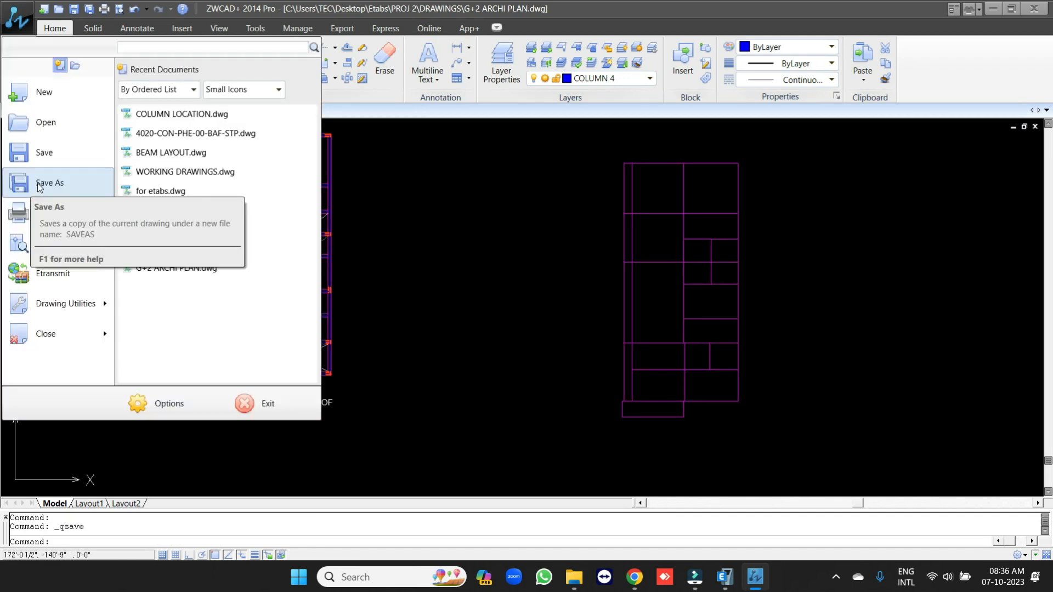
click(39, 185)
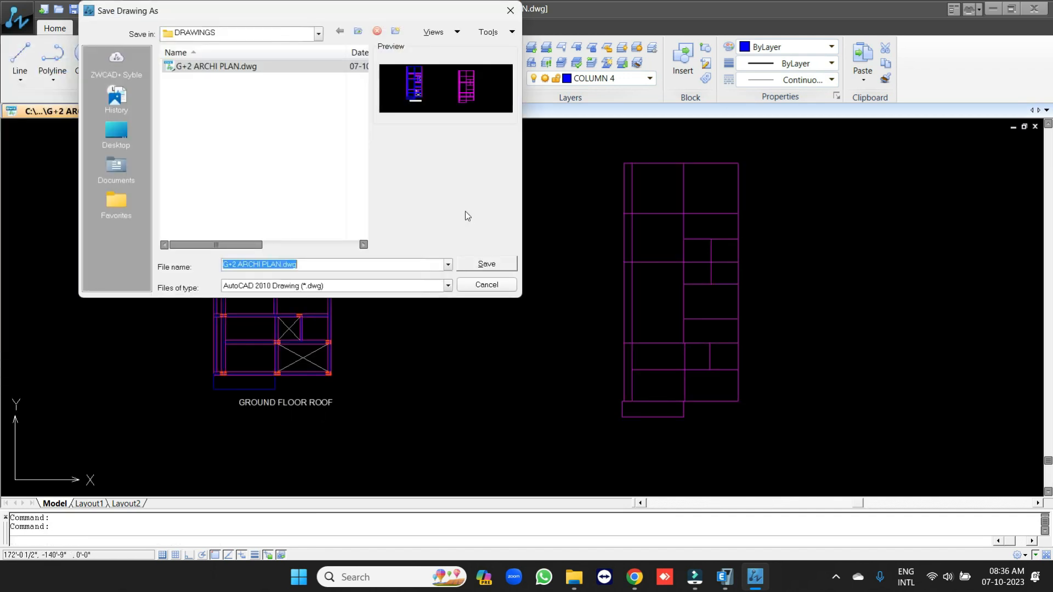
click(343, 286)
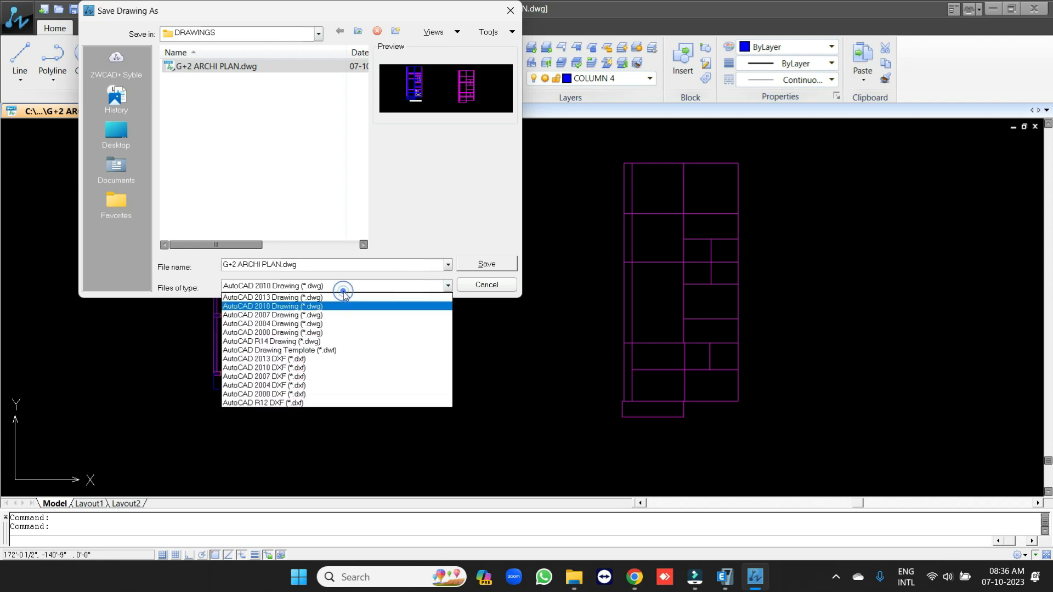
click(281, 368)
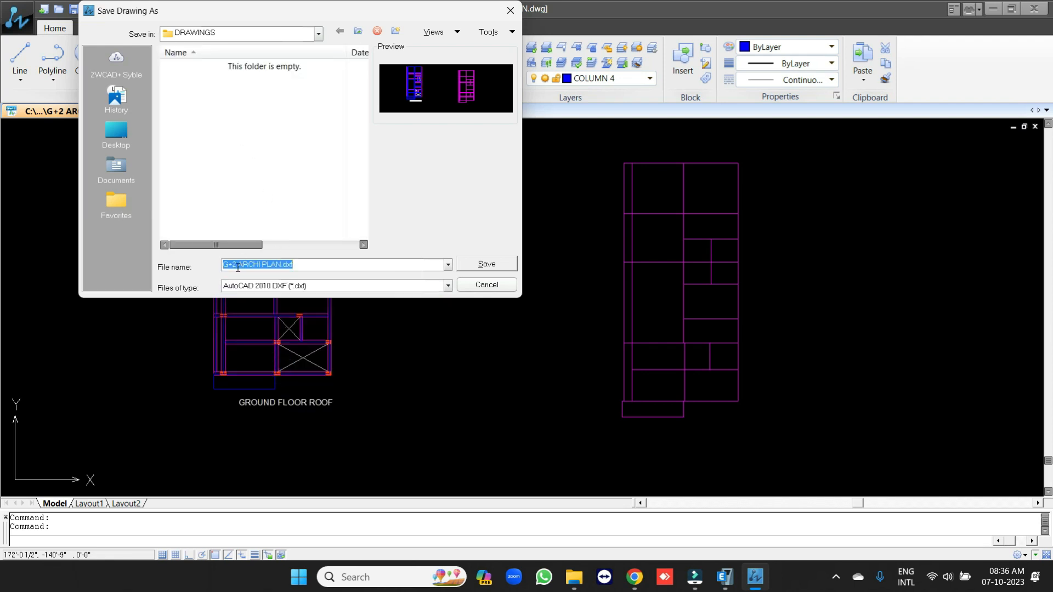
- Save the drawing as G+2 ARCHI PLAN.dxf in AutoCAD 2010 DXF format in the DRAWINGS folder
click(483, 264)
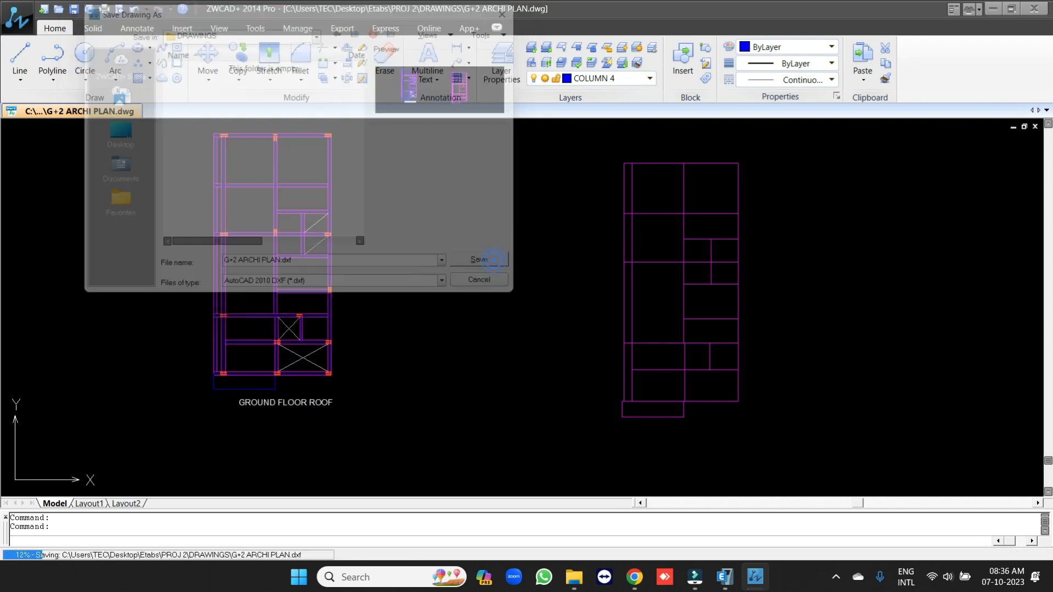
- Erase the ground floor roof plan and its title beside the magenta line layout
scroll(559, 281, down, 5)
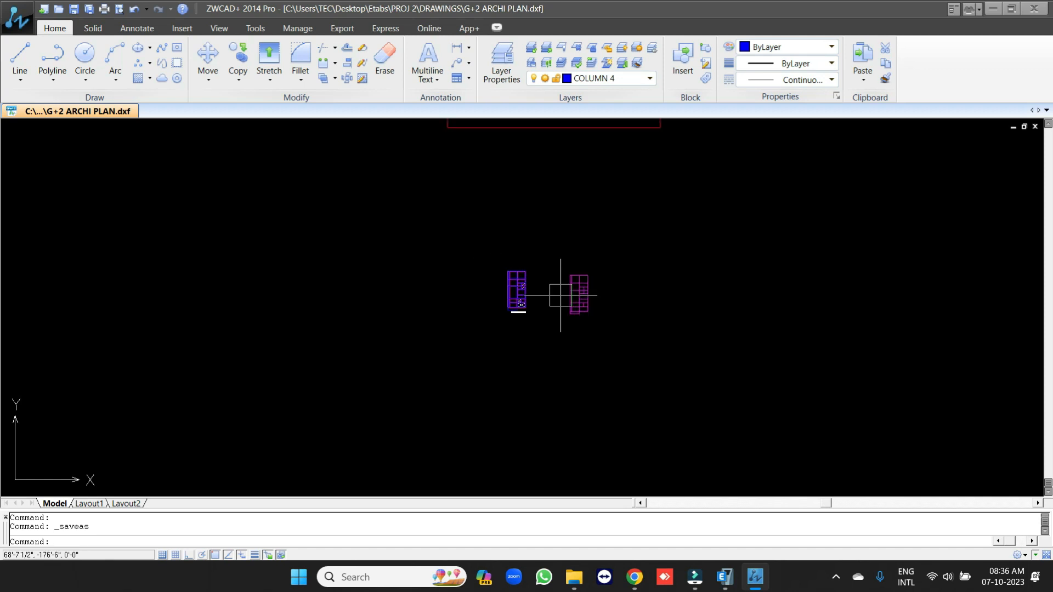
text(e)
key(Return)
click(477, 224)
click(541, 354)
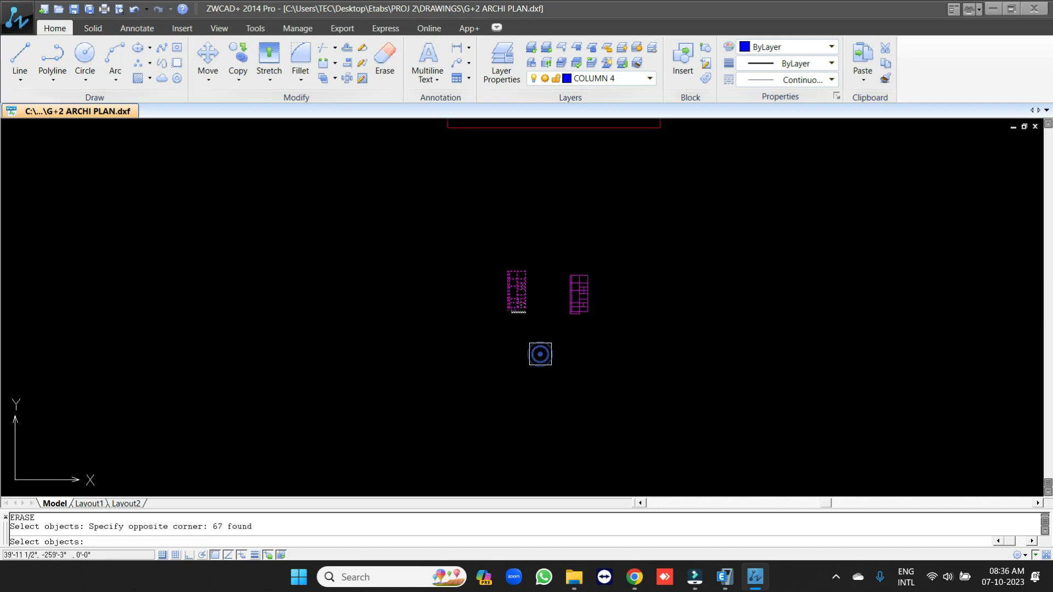
key(Return)
- Delete the three framed groups of drawings above the magenta line layout, keeping only that layout
scroll(520, 349, down, 3)
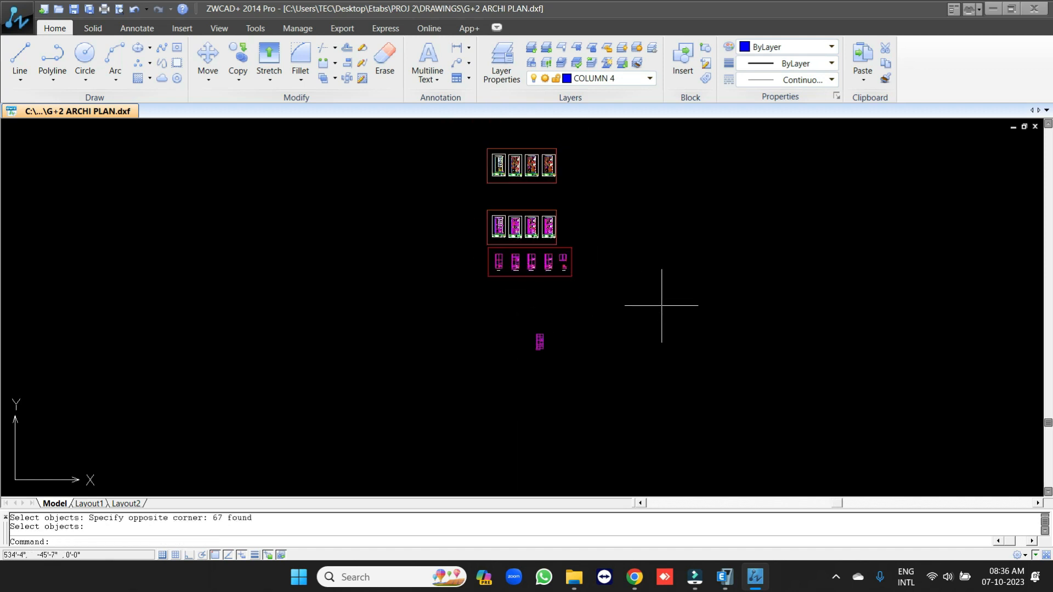
click(627, 311)
click(437, 137)
key(Delete)
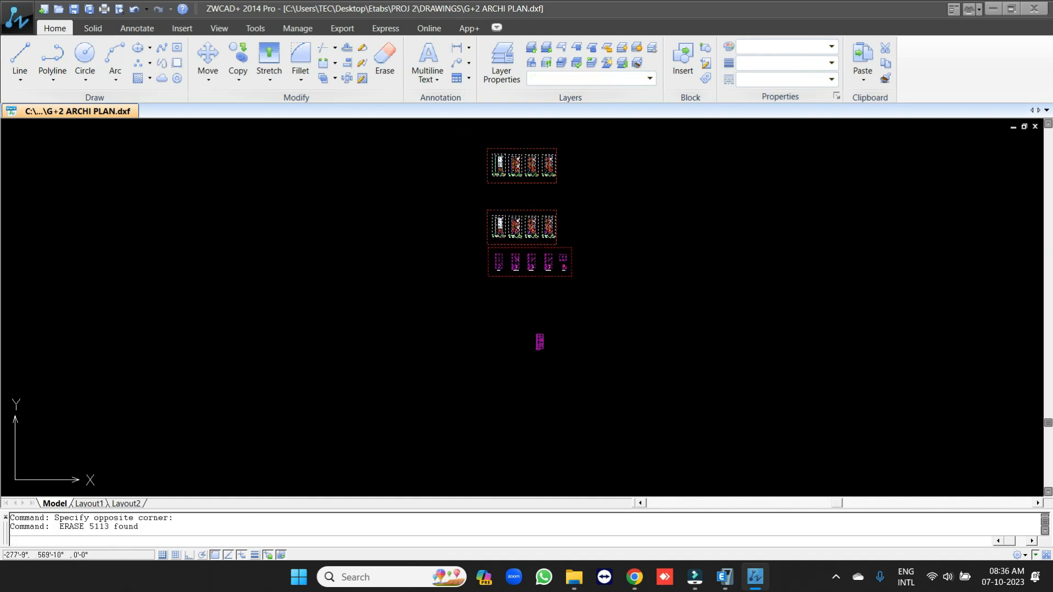
text(z)
key(Return)
text(e)
key(Return)
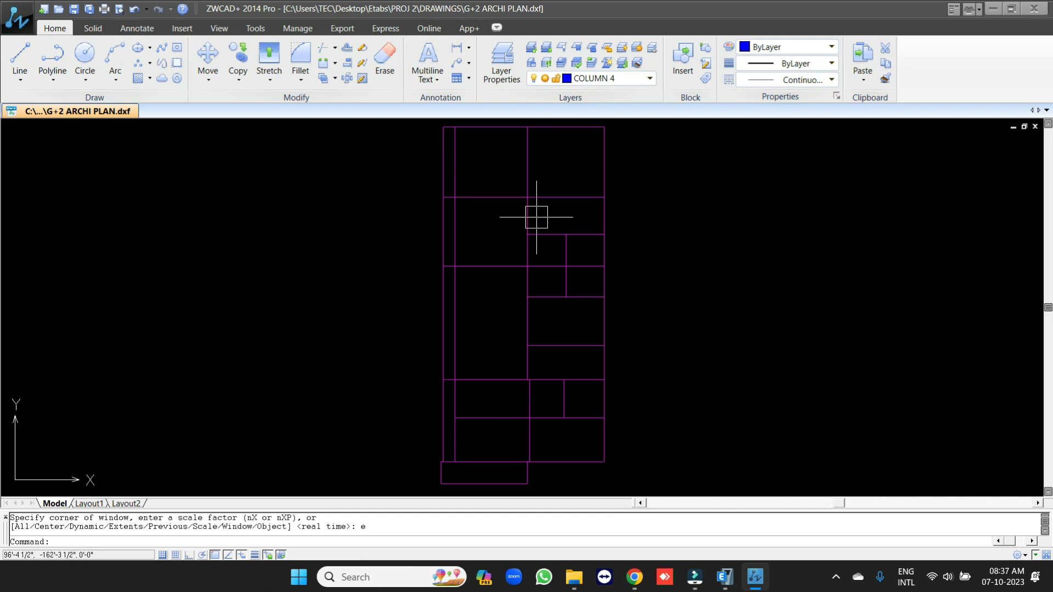
- Purge all unused items from the drawing, confirming the removal of the unused blocks, styles, linetypes and layers
text(PU)
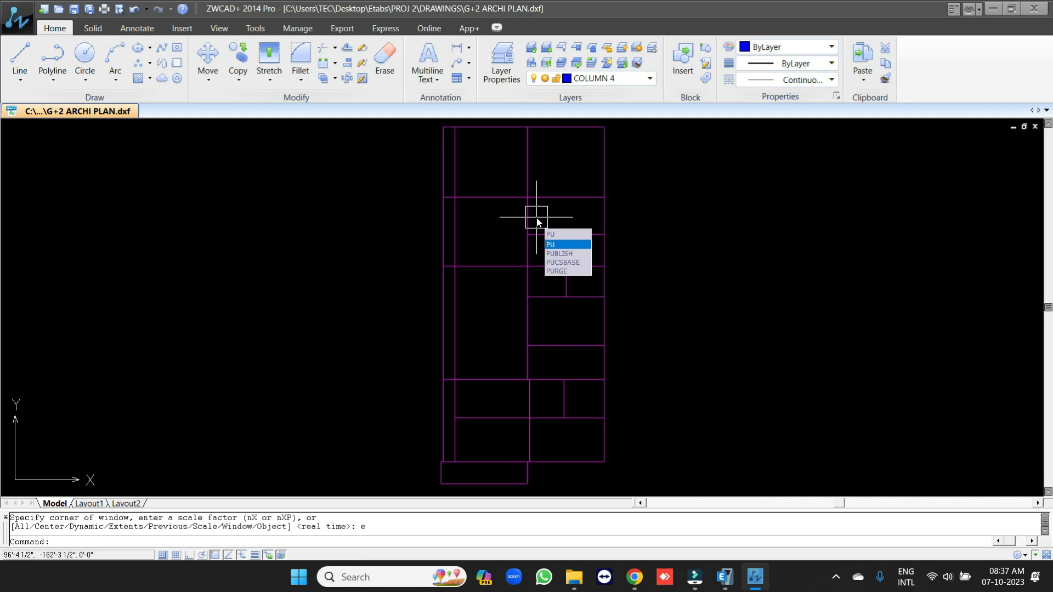
key(Return)
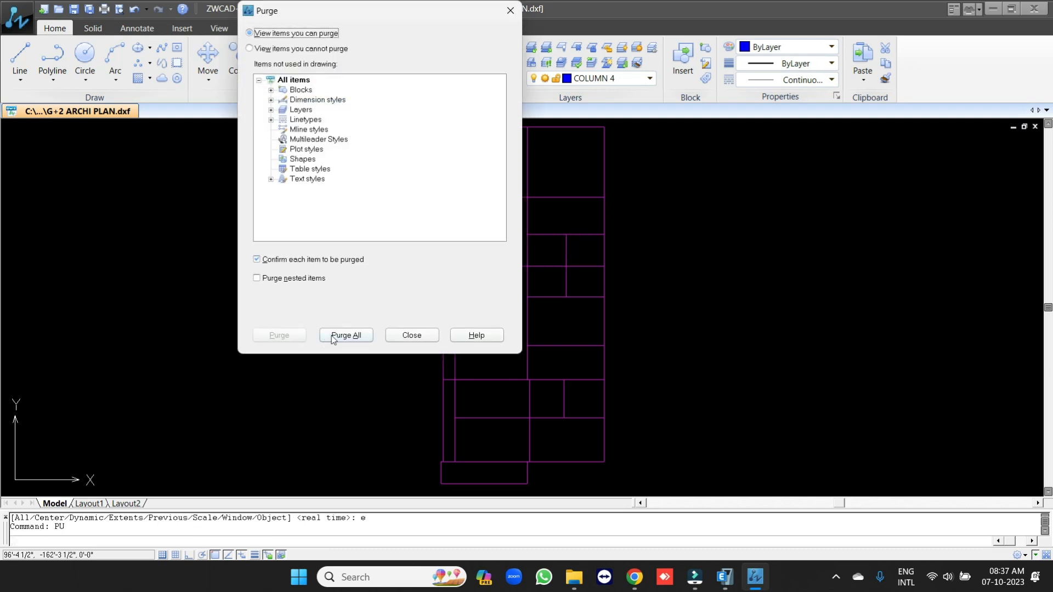
click(331, 337)
click(285, 219)
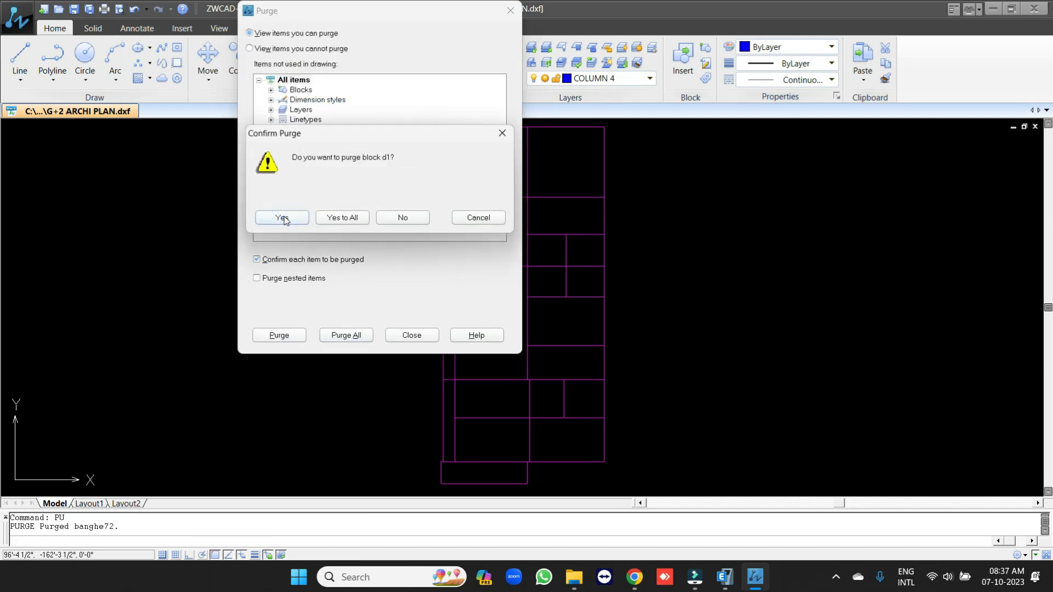
click(284, 219)
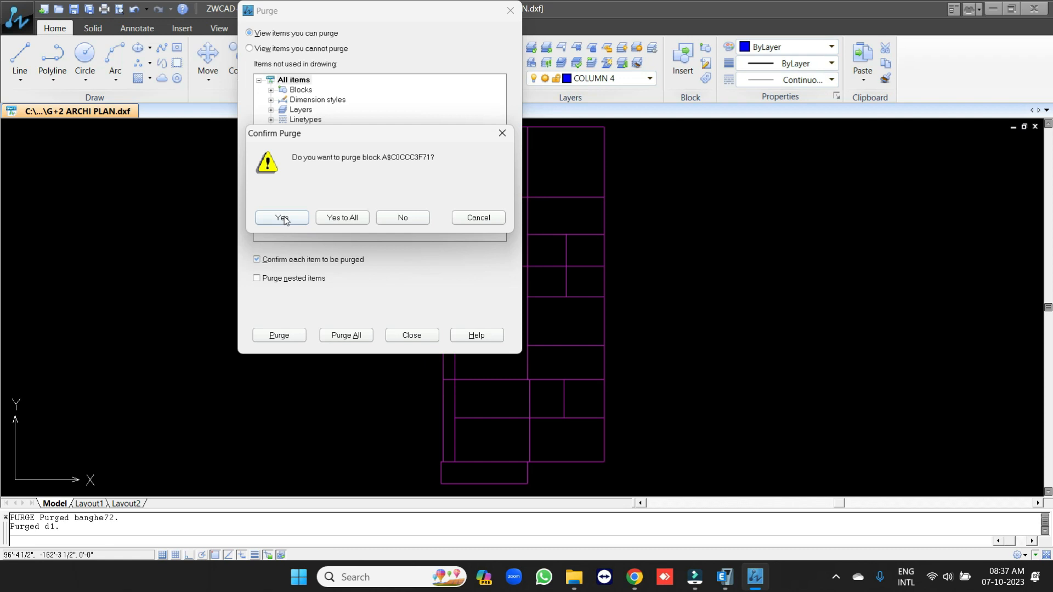
click(284, 218)
click(284, 218)
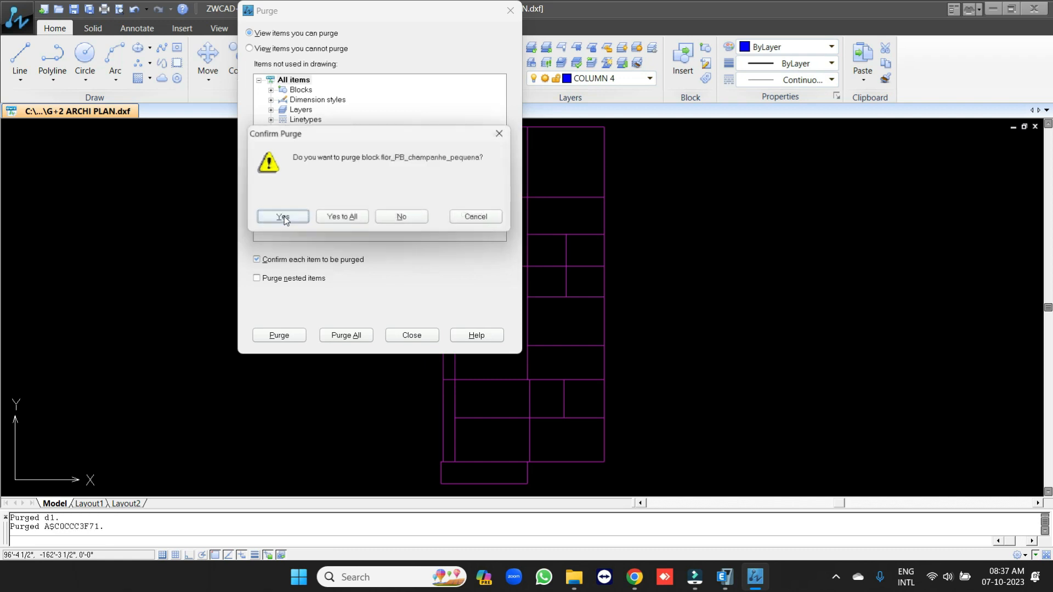
click(284, 218)
click(284, 219)
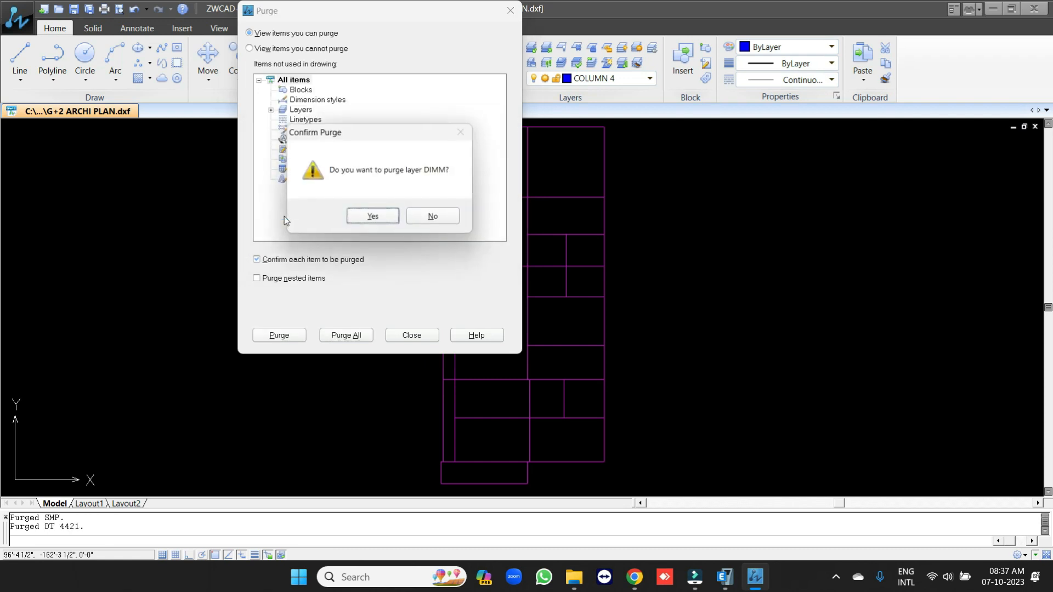
click(368, 216)
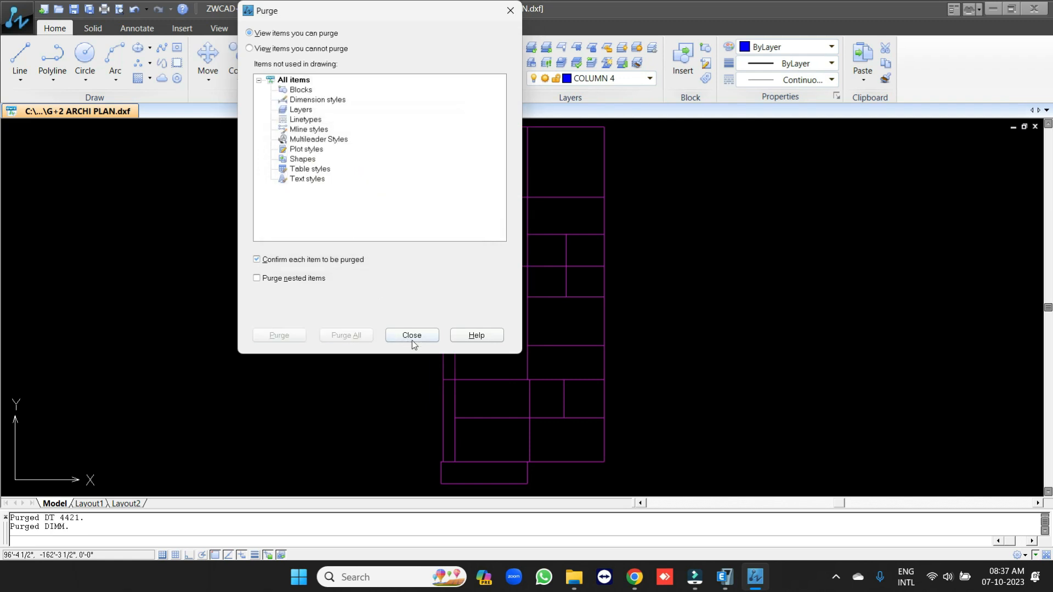
click(412, 337)
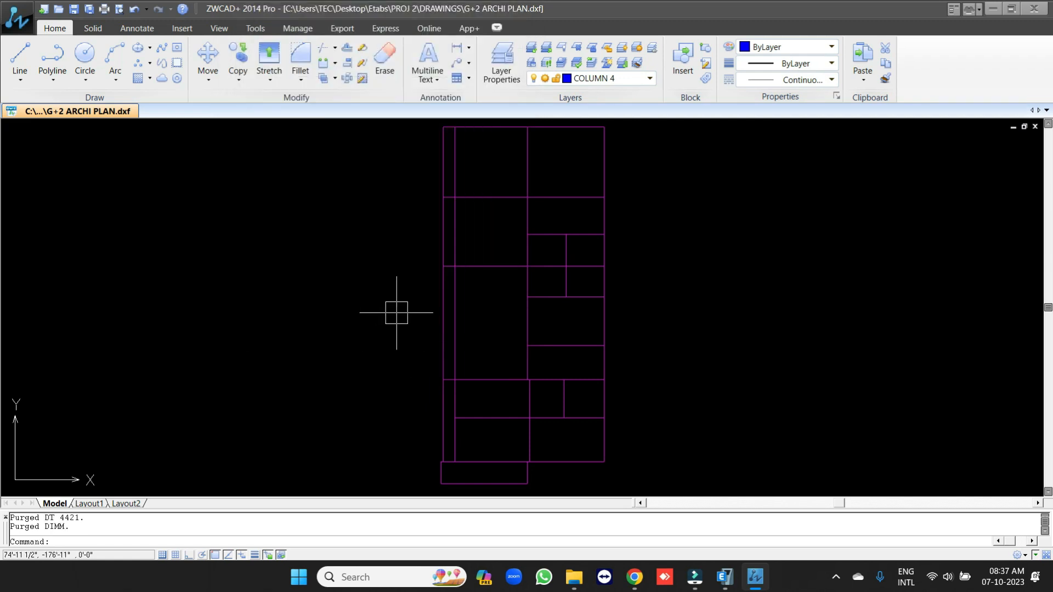
- Save the cleaned drawing, declining the AutoCAD 2013 drawing format so it stays a DXF file
key(ctrl+s)
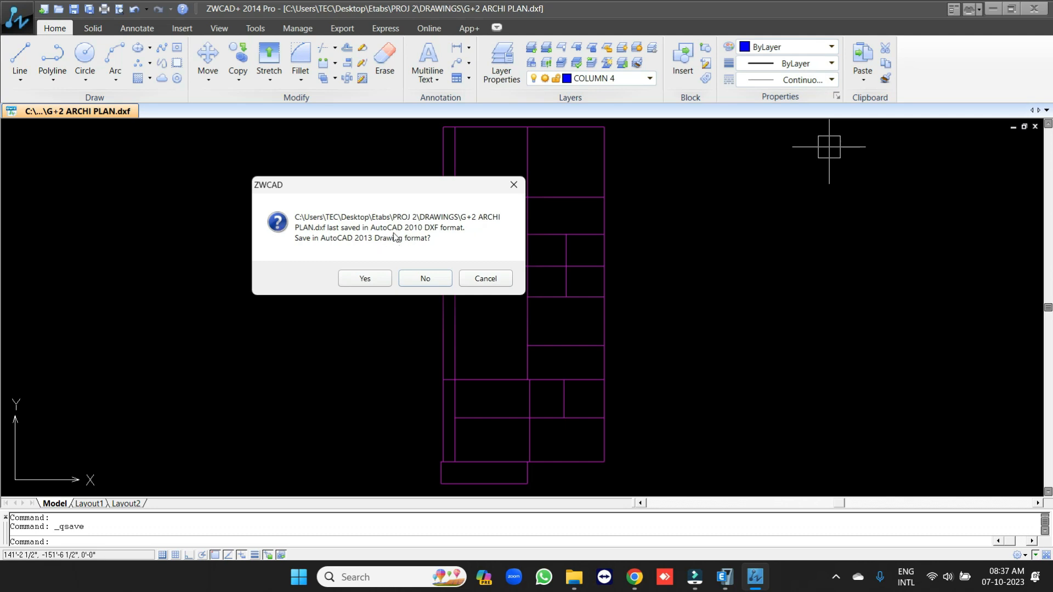
click(419, 278)
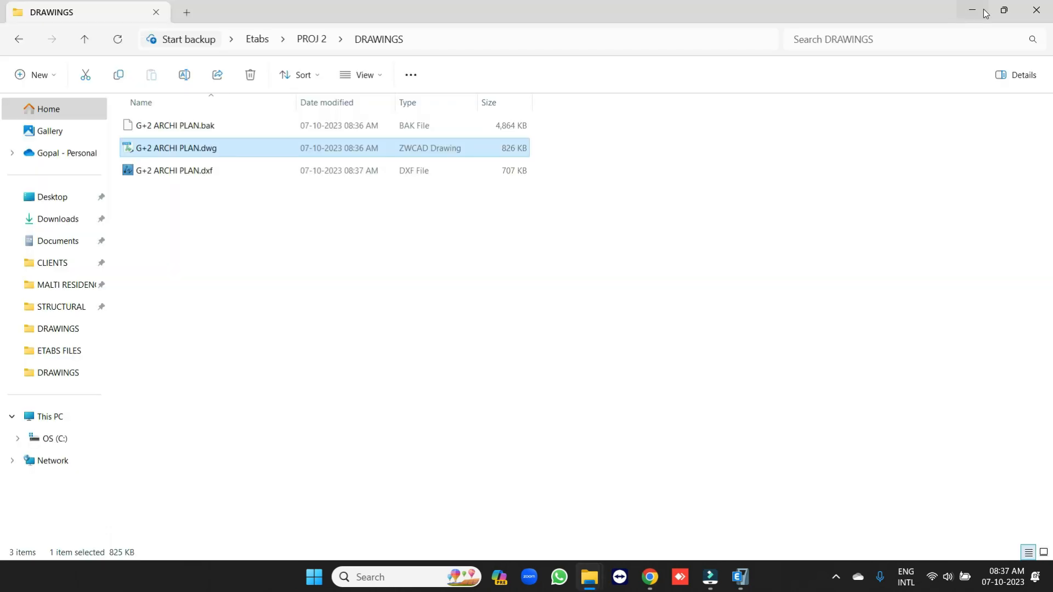
- Minimize the DRAWINGS folder window, launch ETABS 19 from the desktop and start a new model
click(971, 10)
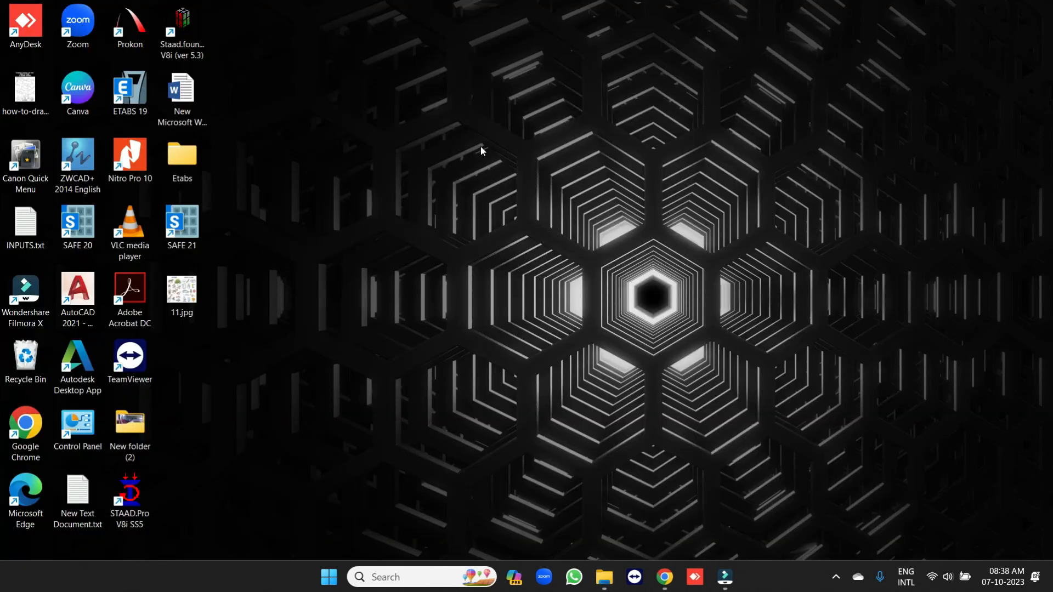
double_click(131, 90)
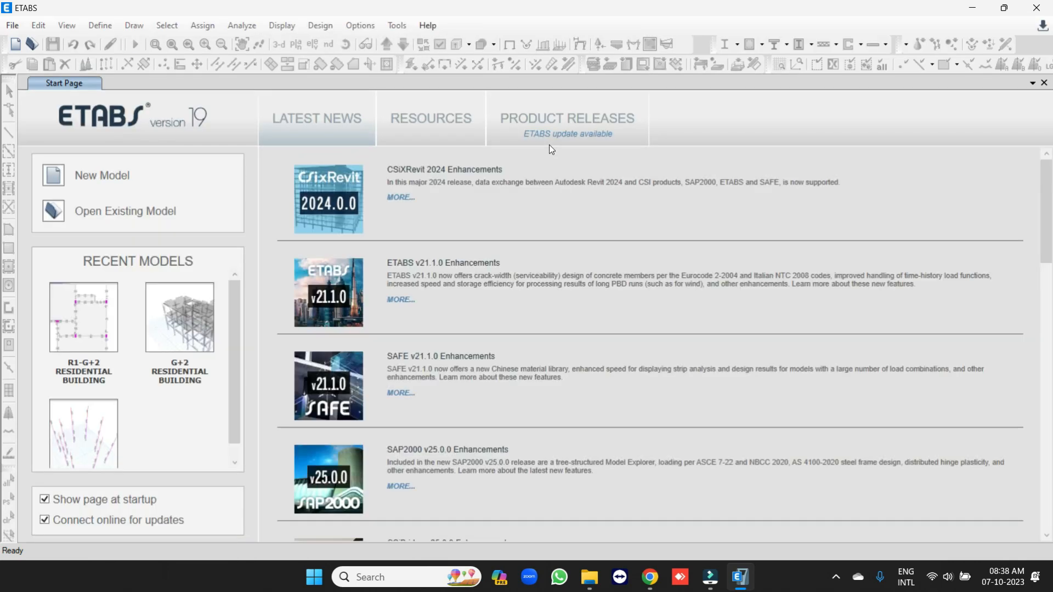
click(93, 179)
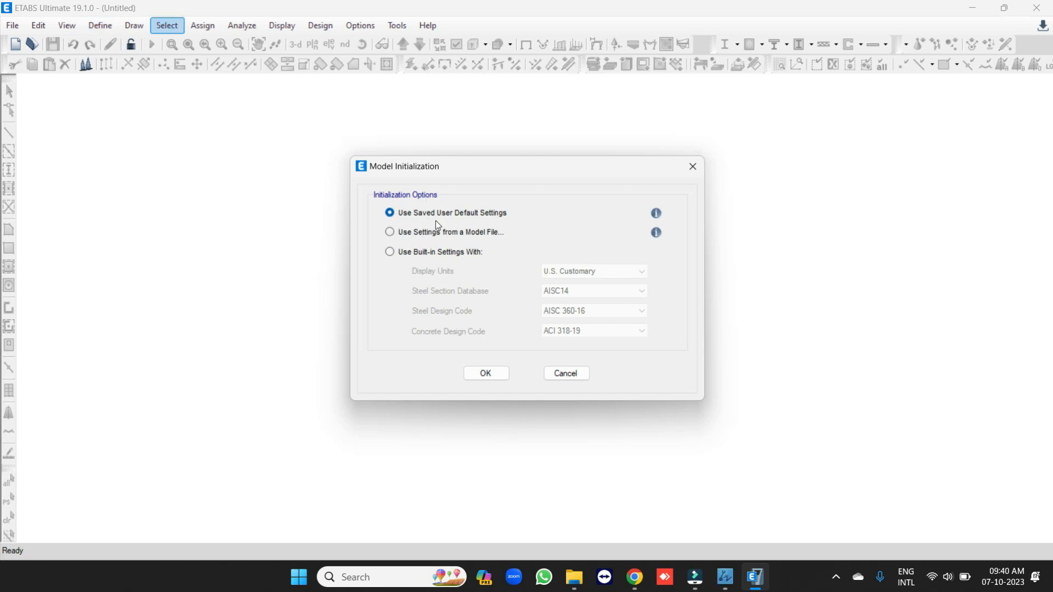
- Initialize the new model with the settings from G+1 MODEL.EDB in the PROJ 1 folder under Etabs on the desktop
click(390, 232)
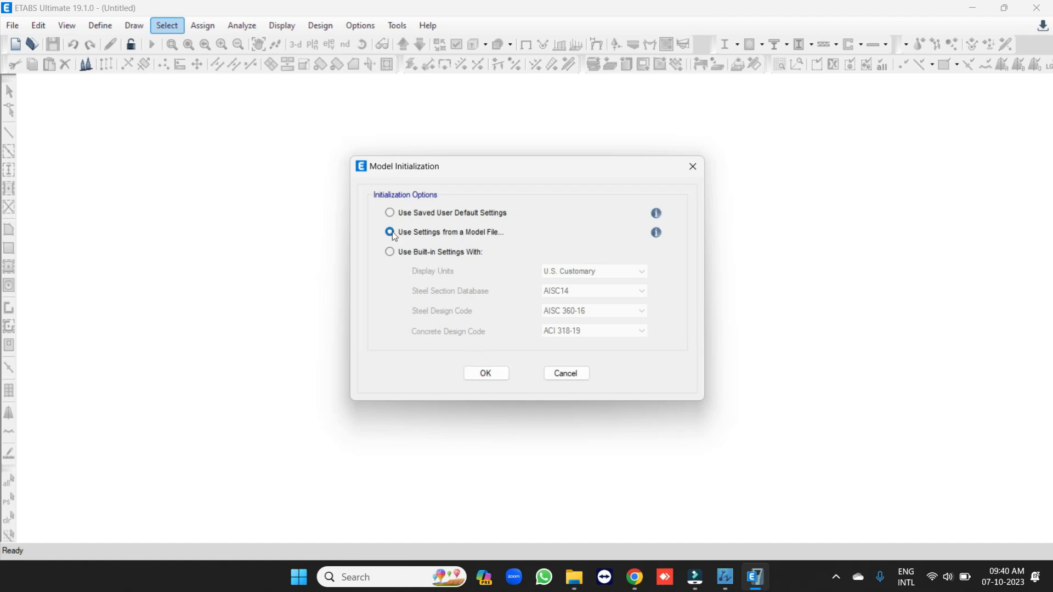
click(488, 371)
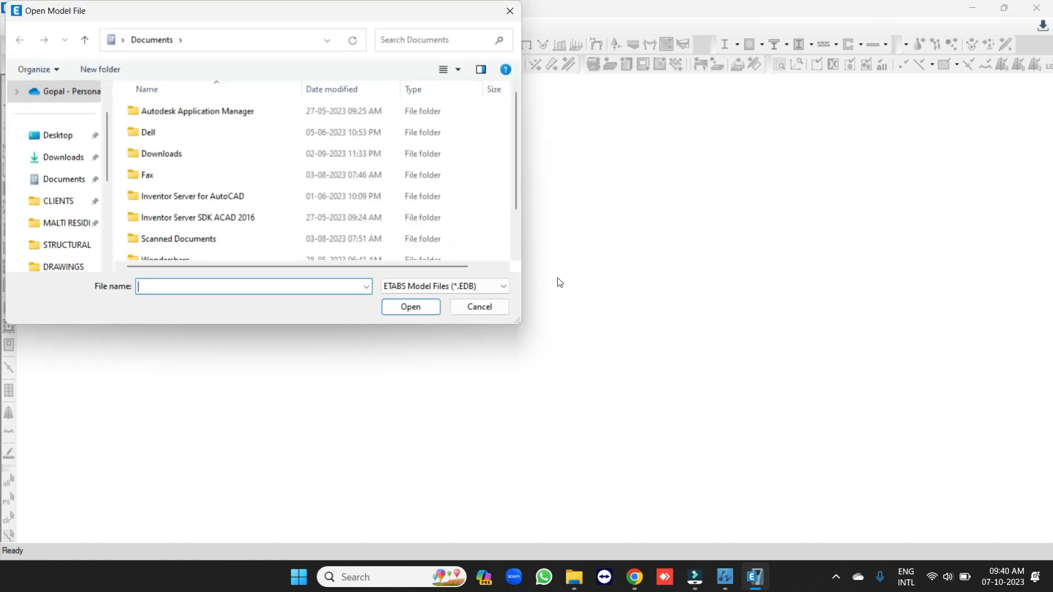
click(59, 137)
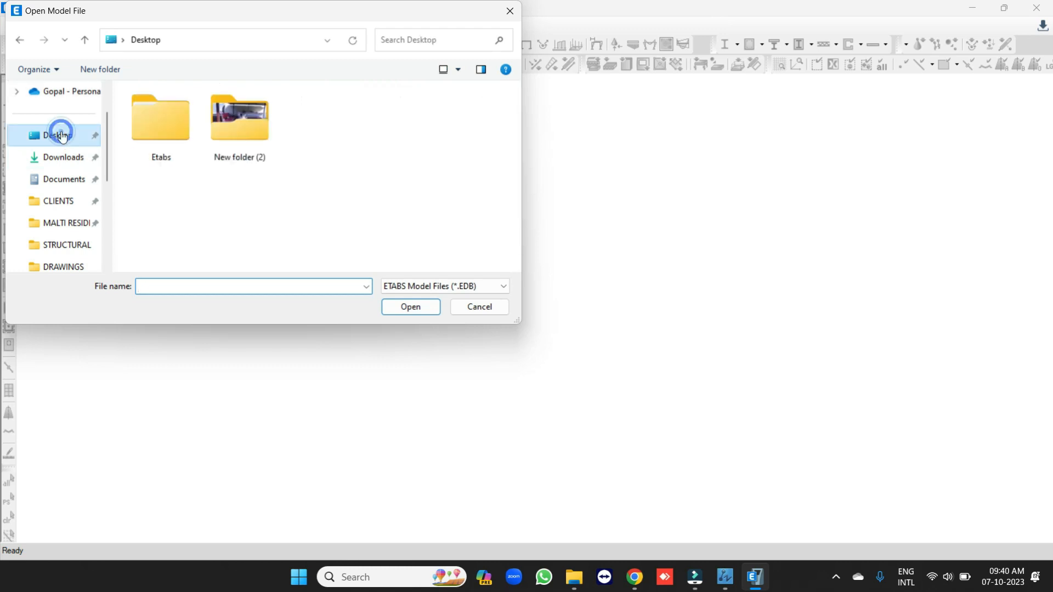
double_click(174, 127)
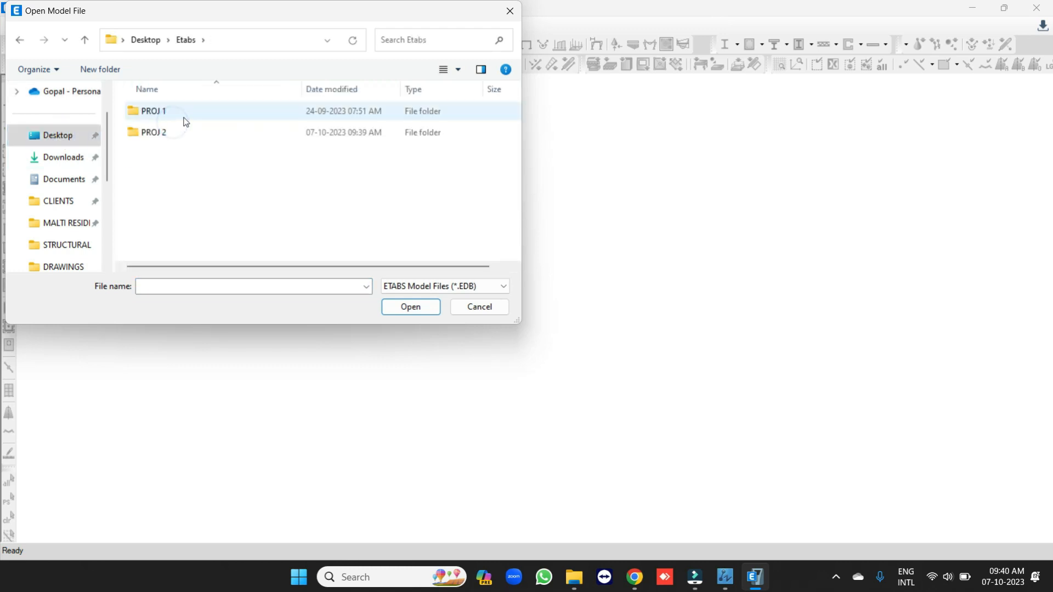
double_click(149, 111)
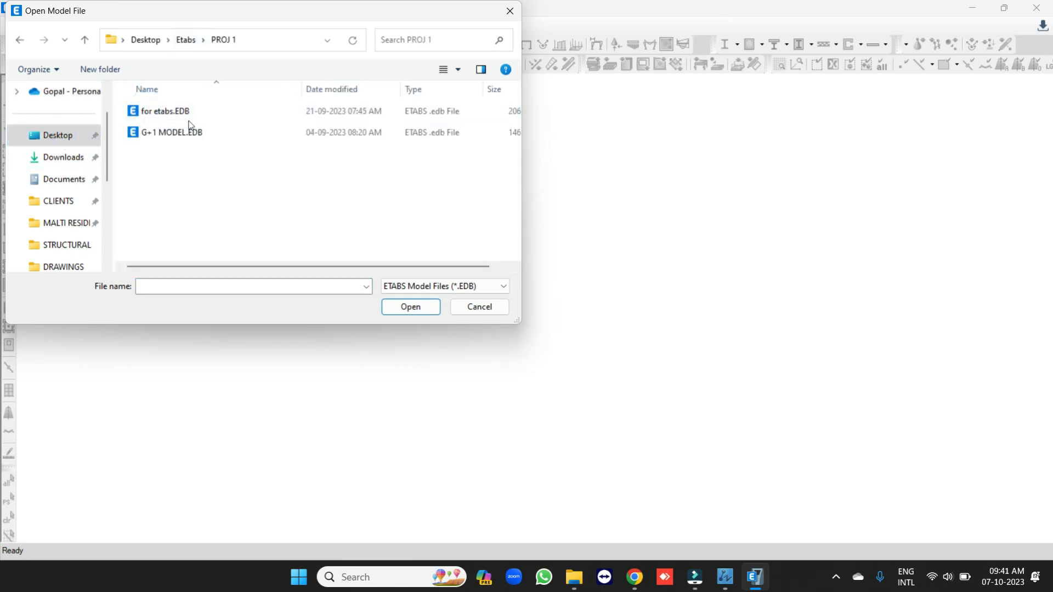
double_click(158, 135)
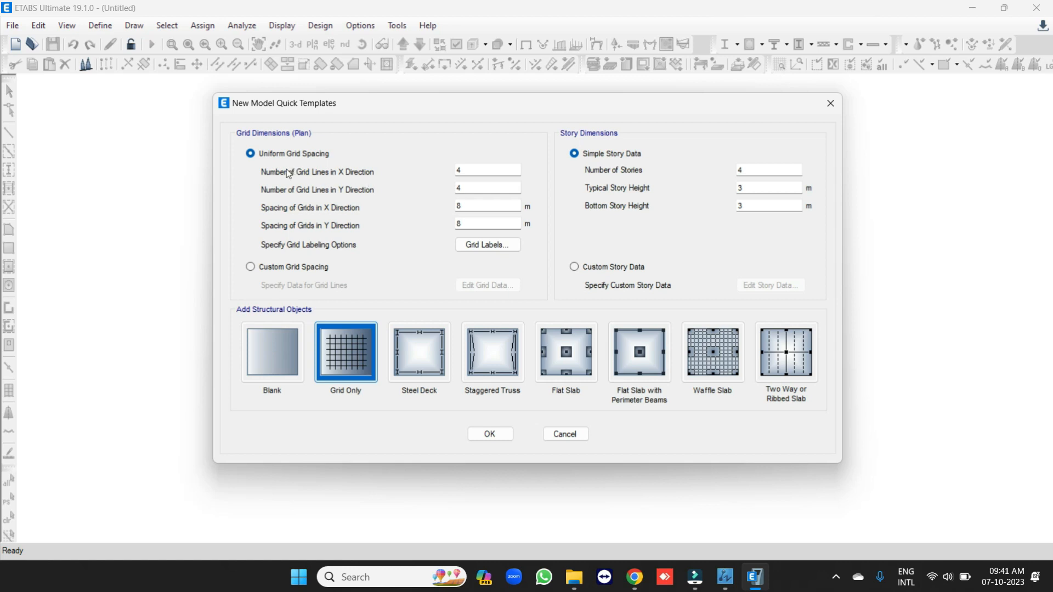
- Create a Grid Only model with 2 stories, keeping 4 grid lines each way at 8 m spacing and 3 m story heights
click(461, 171)
click(471, 188)
double_click(471, 188)
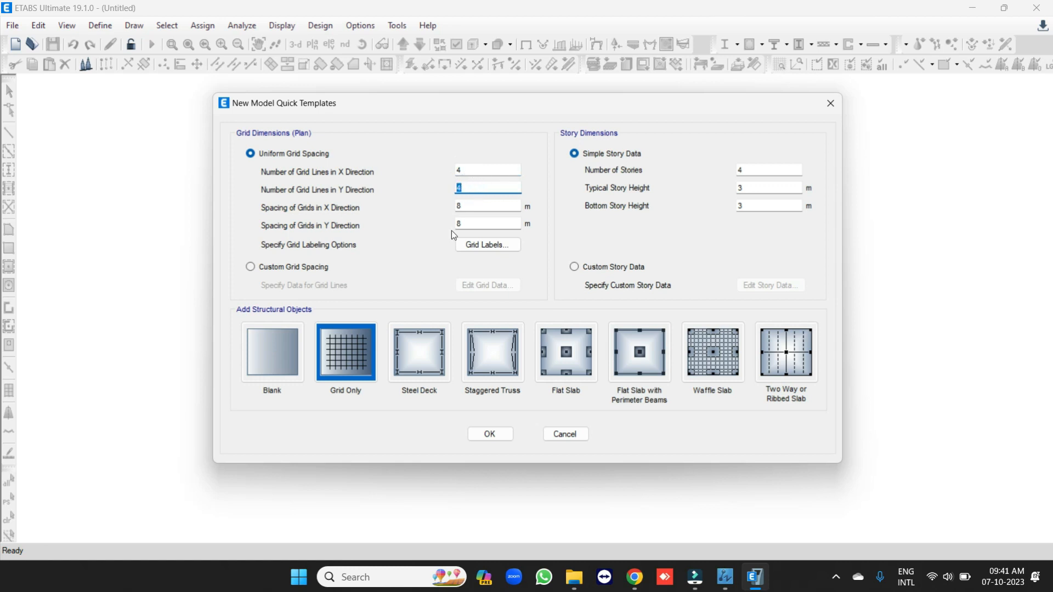
double_click(744, 171)
click(490, 434)
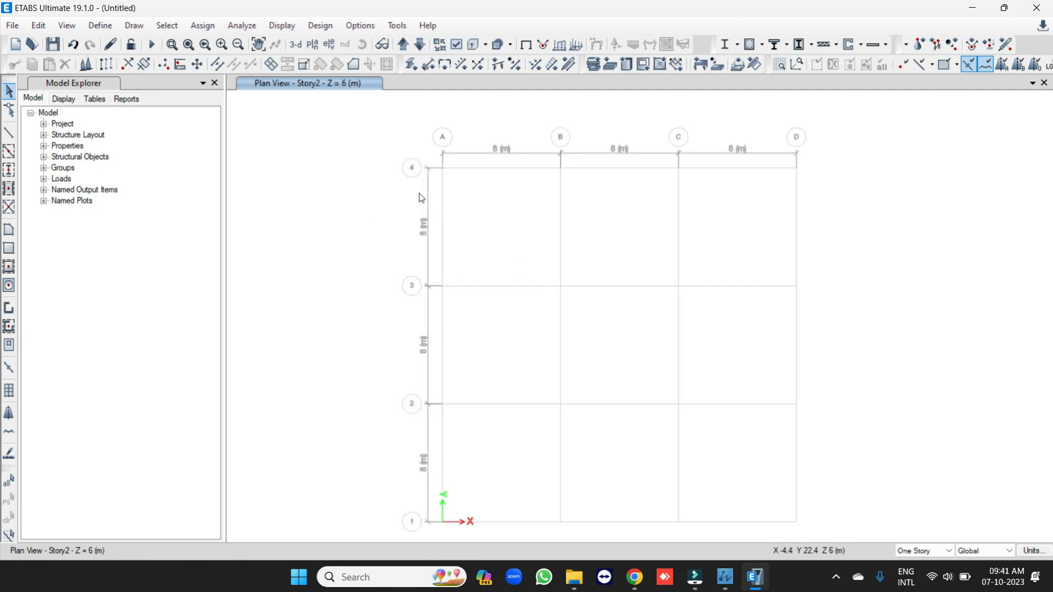
- Delete all X and Y grid lines from grid system G1 and apply the change to the model
right_click(484, 224)
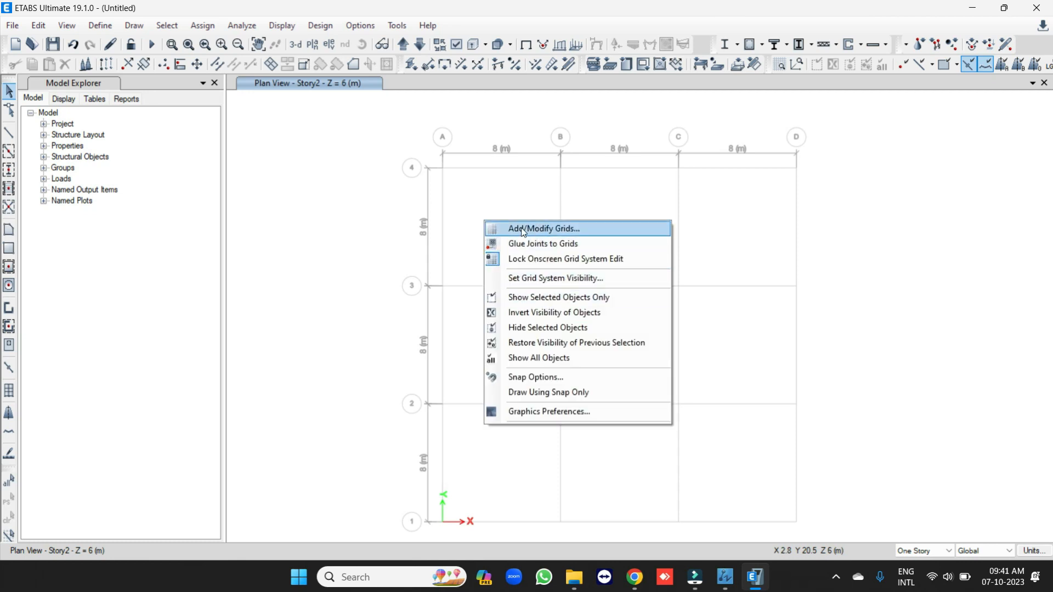
click(521, 228)
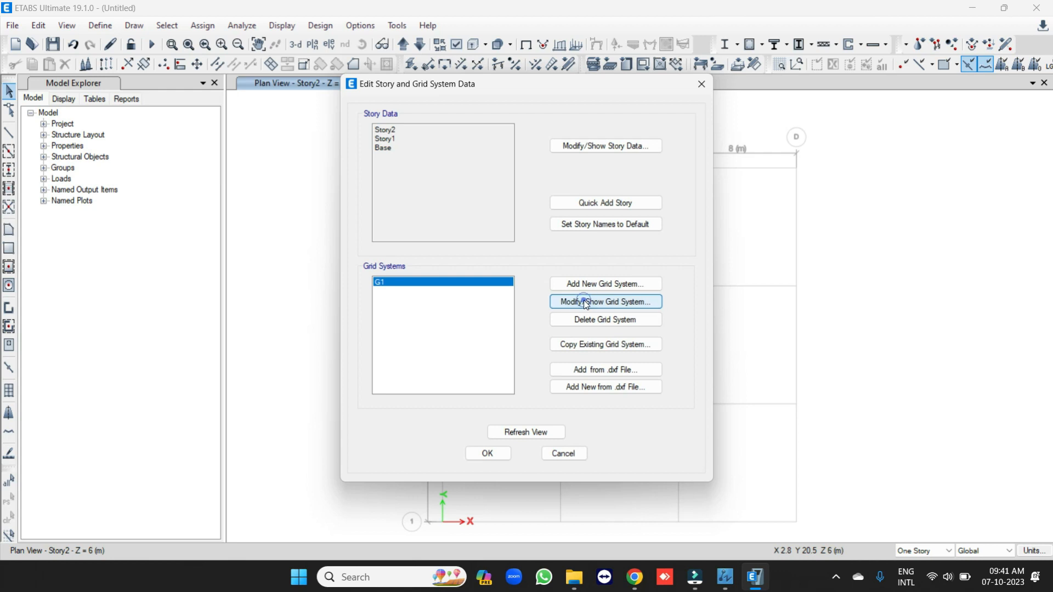
click(585, 303)
click(493, 259)
click(492, 260)
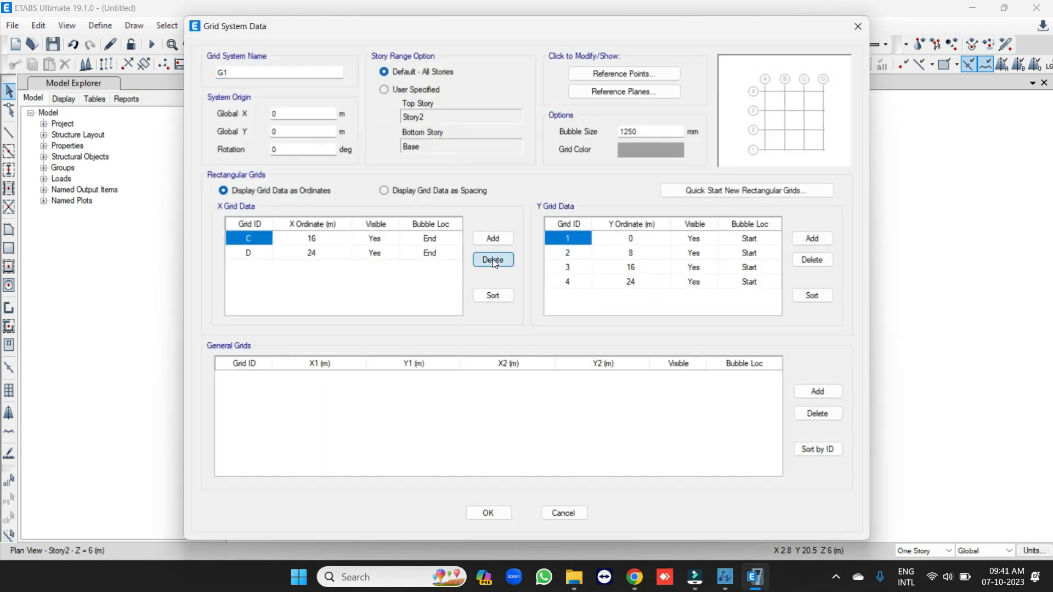
click(492, 260)
click(492, 260)
click(811, 259)
click(811, 259)
click(811, 260)
click(811, 260)
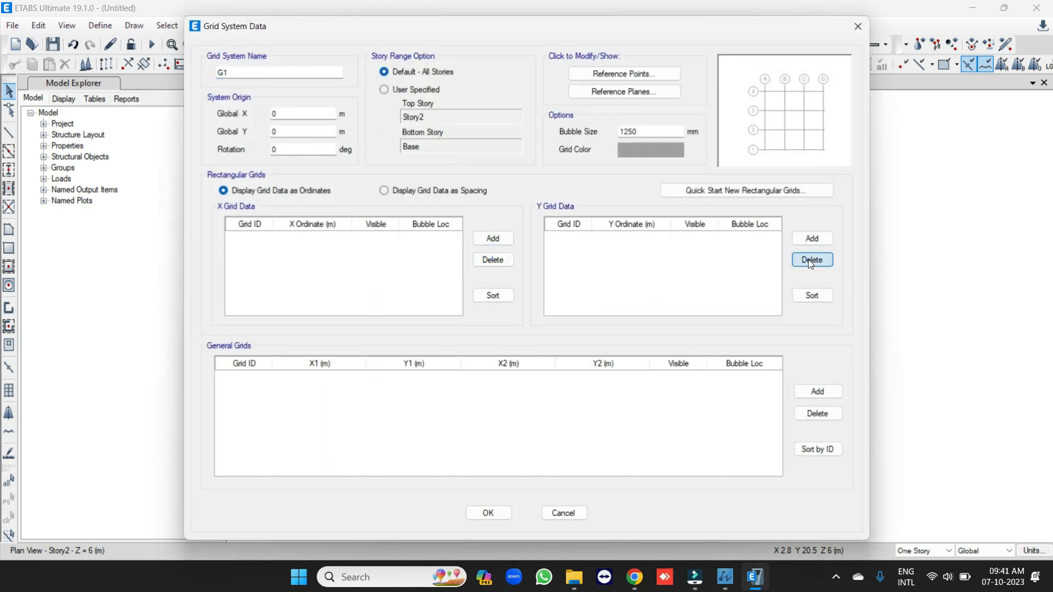
click(489, 513)
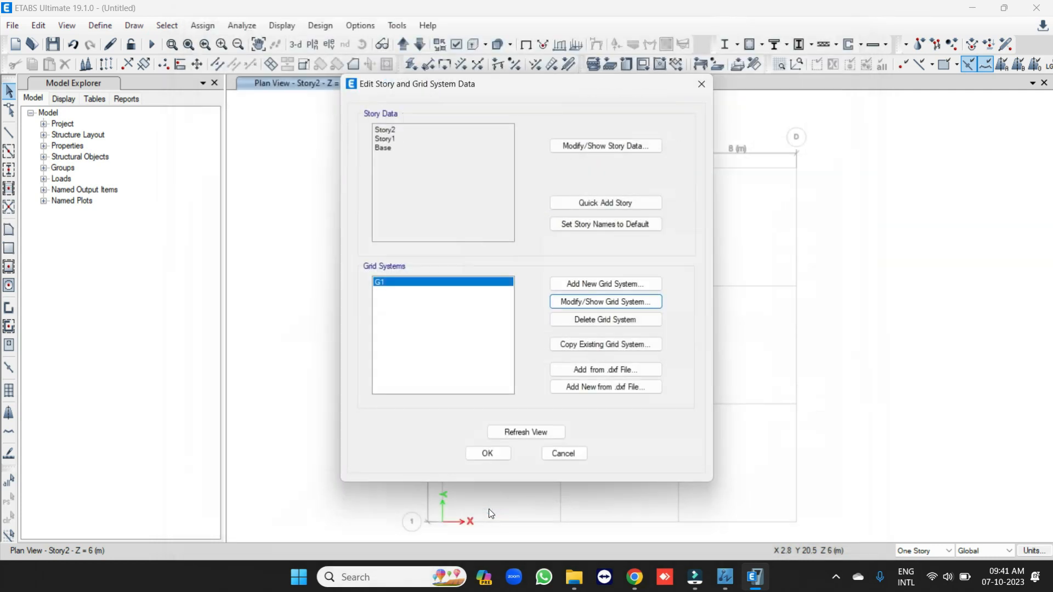
click(486, 451)
- Import G+2 ARCHI PLAN.dxf as an architectural plan from the DRAWINGS folder of PROJ 2 under Etabs
click(13, 26)
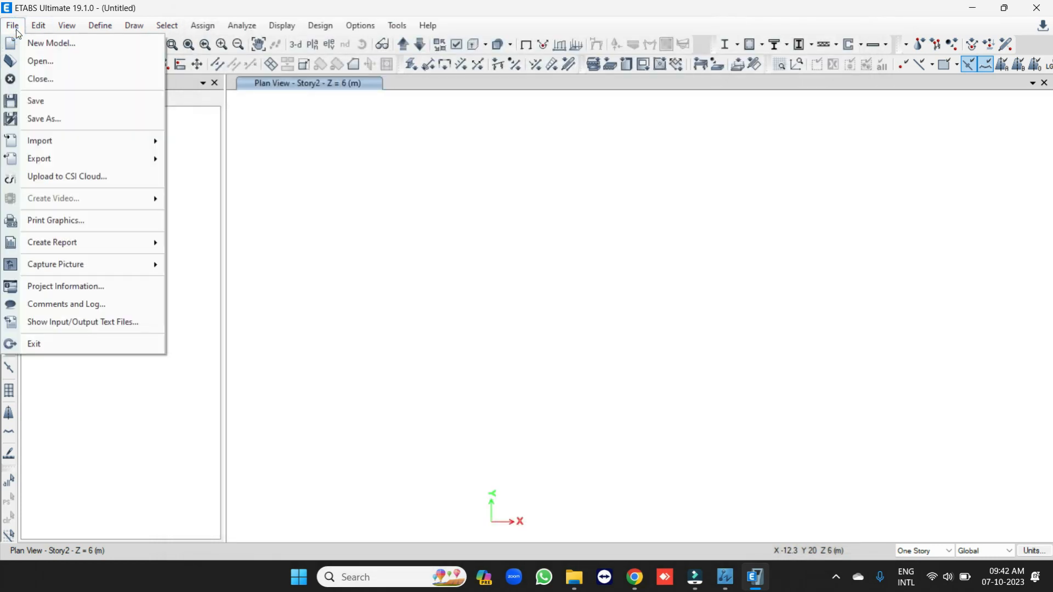
mouse_move(54, 142)
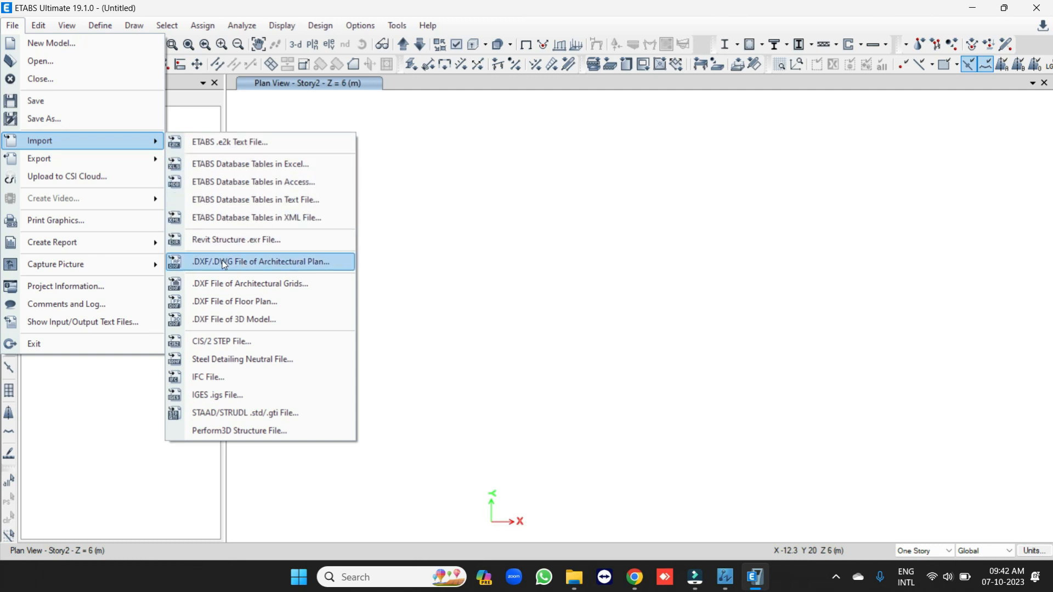
click(300, 265)
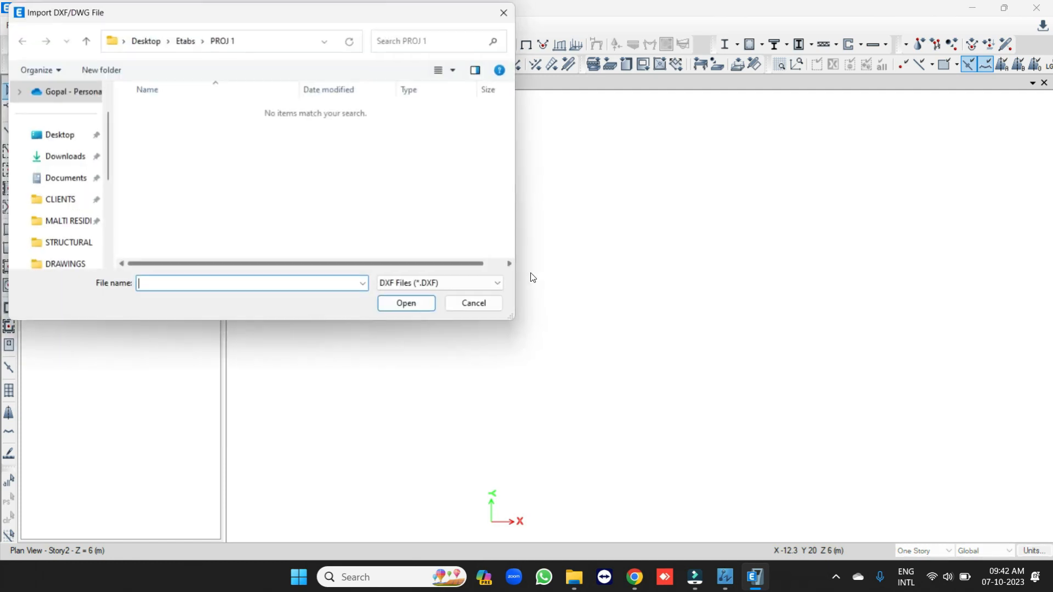
click(184, 40)
click(150, 133)
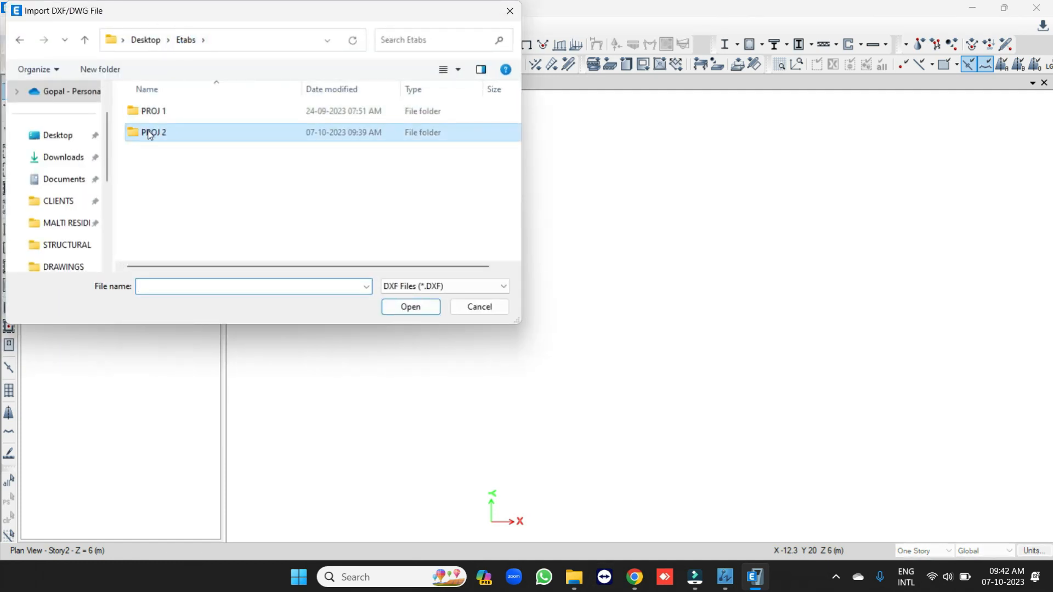
double_click(150, 133)
double_click(148, 111)
click(146, 112)
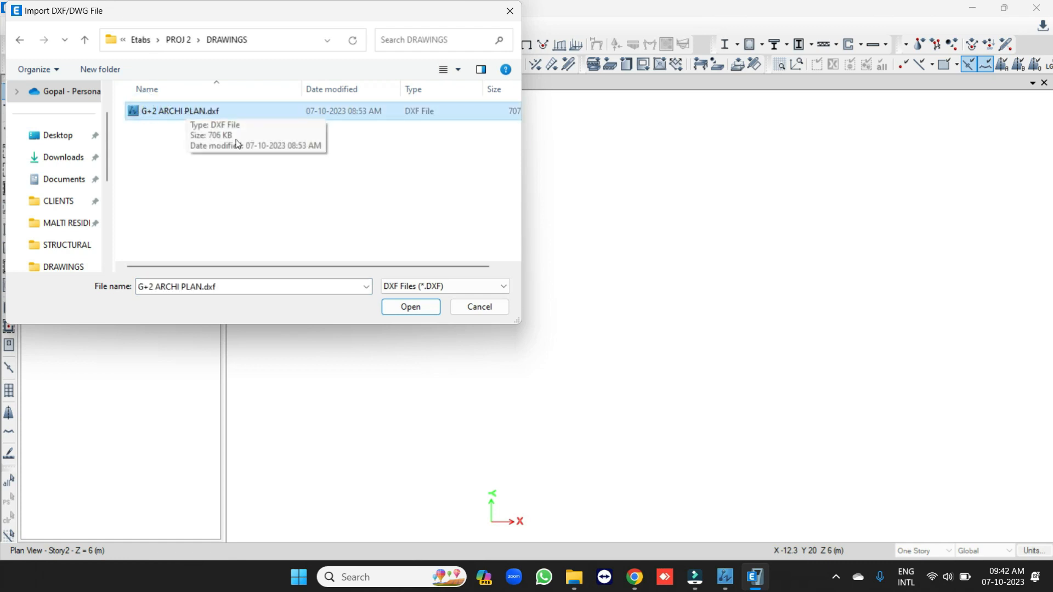
click(406, 306)
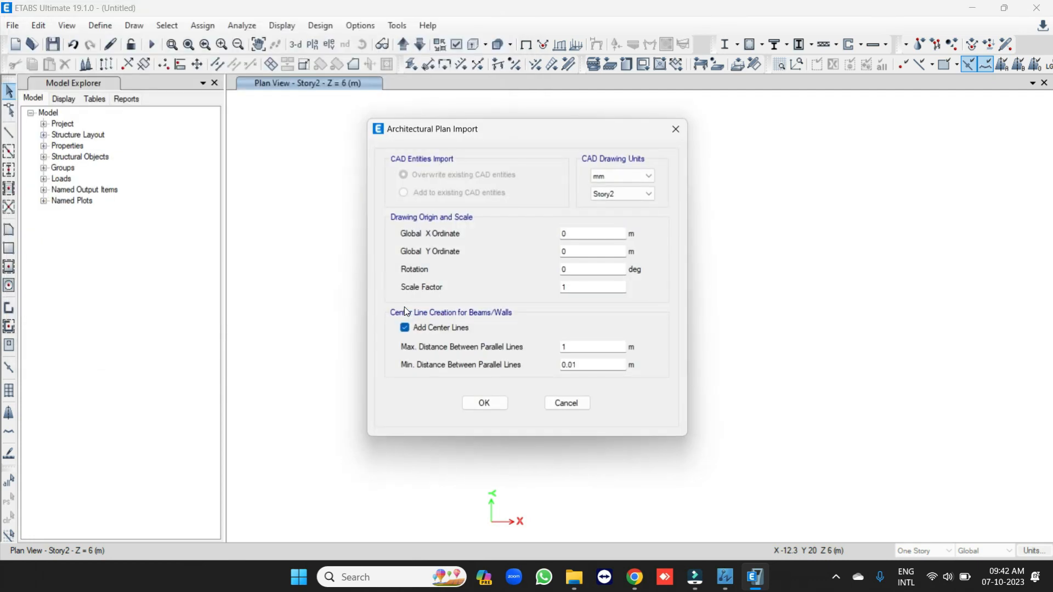
- Set the CAD drawing units to inches, keep Story2 as the target, turn off Add Center Lines and complete the plan import
click(618, 178)
click(601, 190)
click(610, 196)
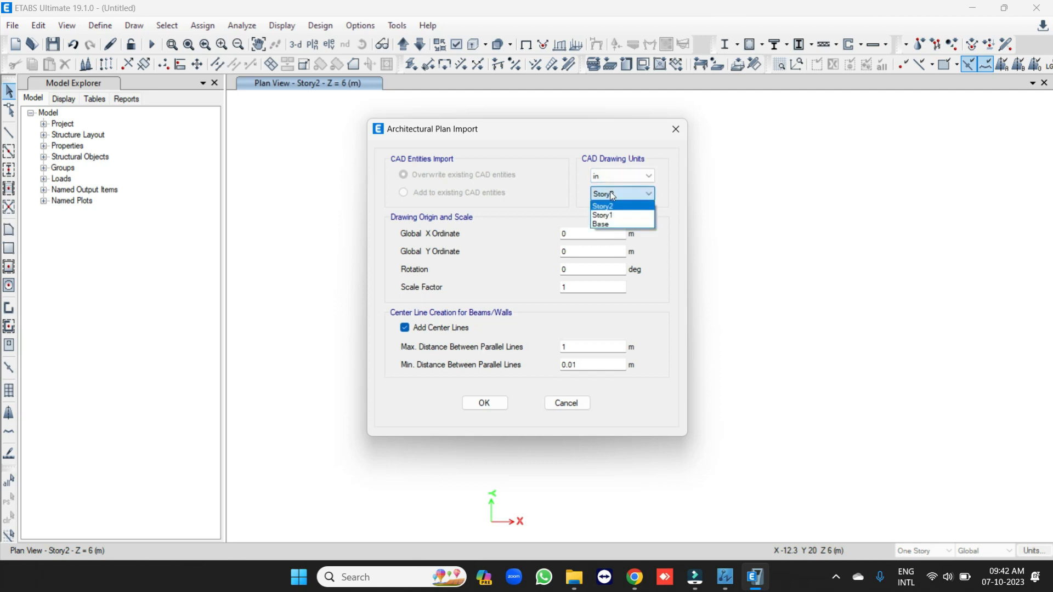
click(616, 194)
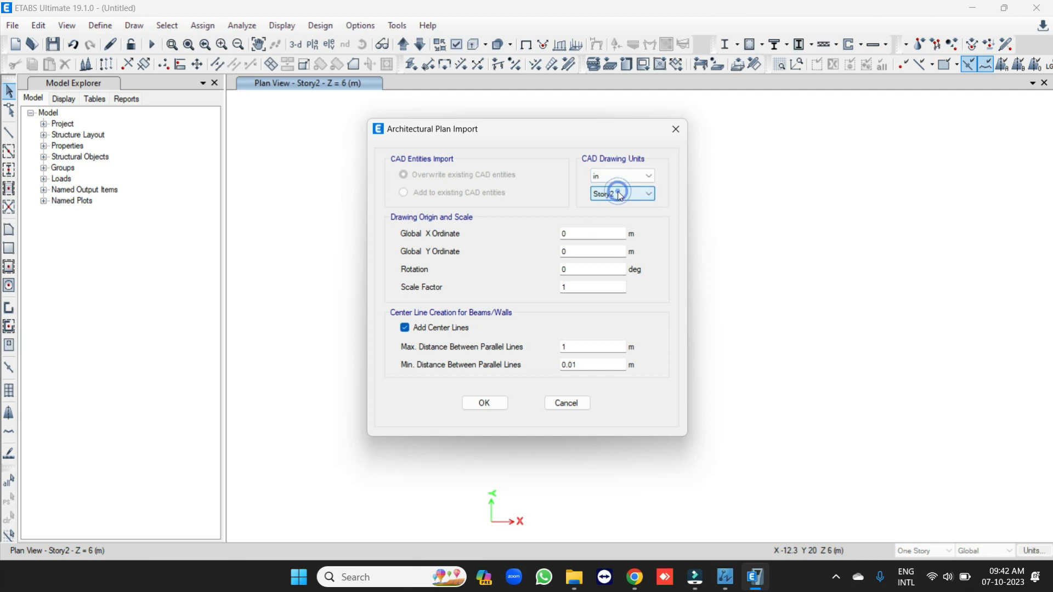
click(618, 194)
click(618, 192)
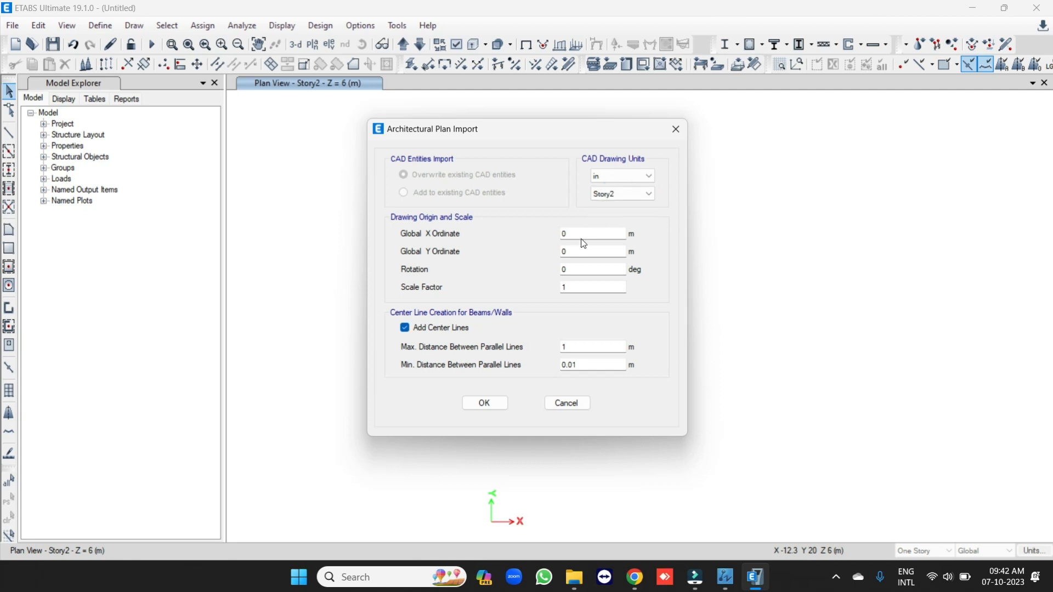
click(405, 327)
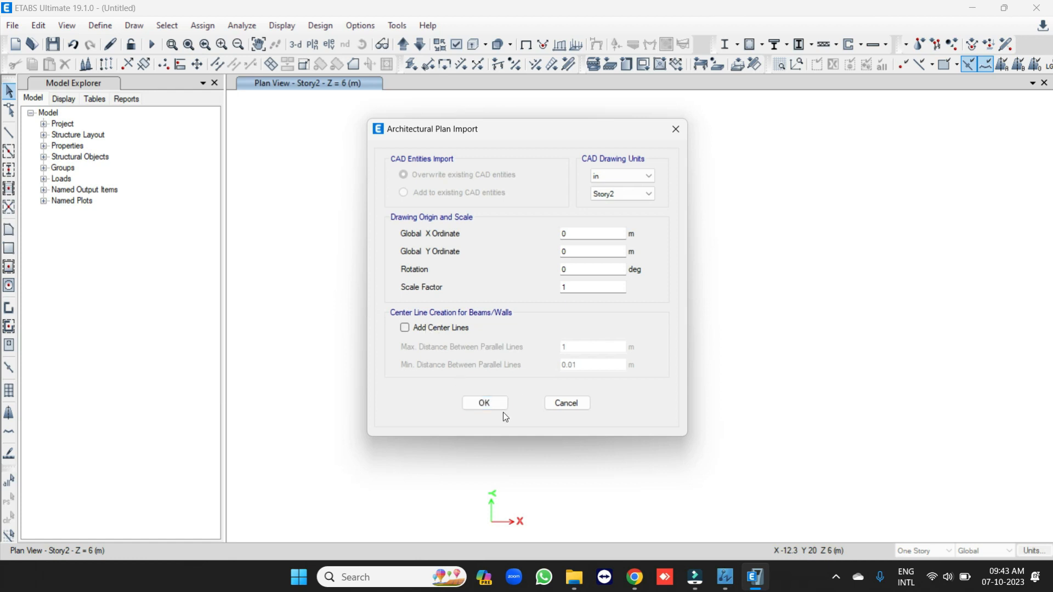
click(484, 403)
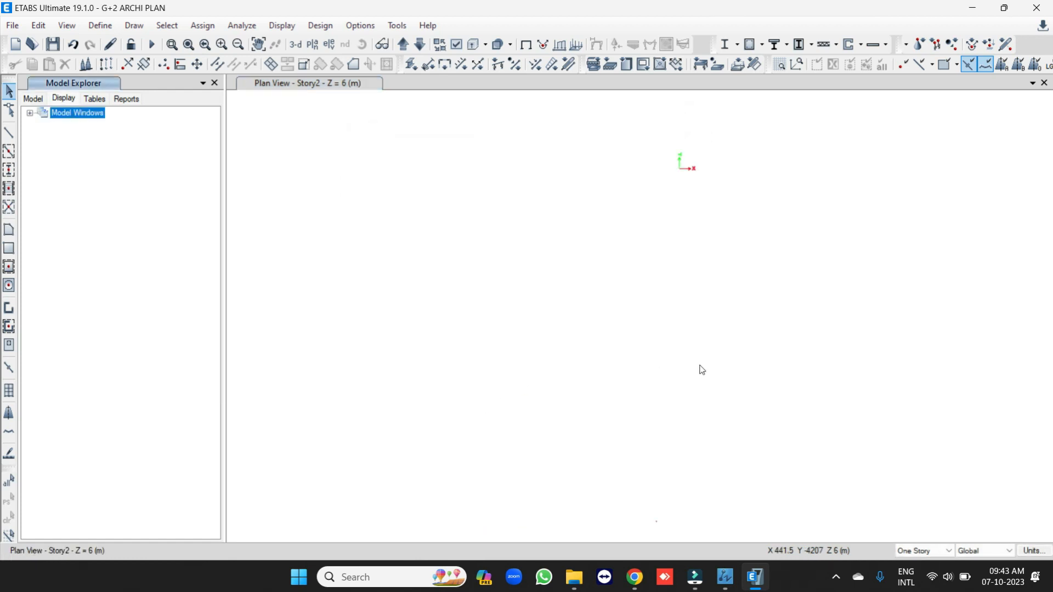
- Display the imported architectural plan in a 3-D view
click(296, 45)
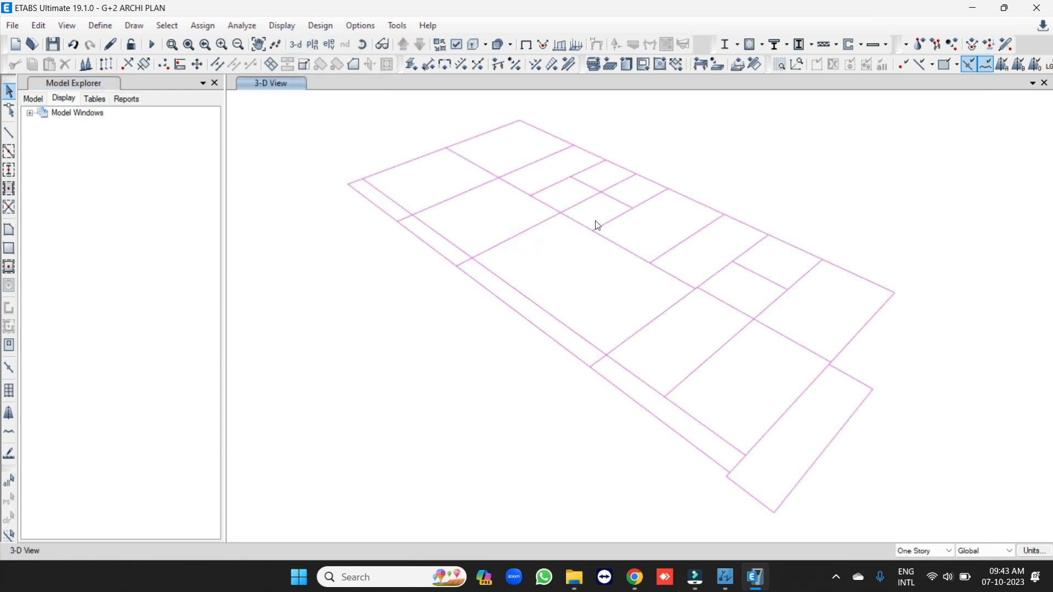
drag(677, 266, 575, 200)
drag(585, 277, 409, 156)
click(527, 247)
- Add beam objects to the model from the "beam" layer under the 3-D view's Architectural Layers
click(64, 99)
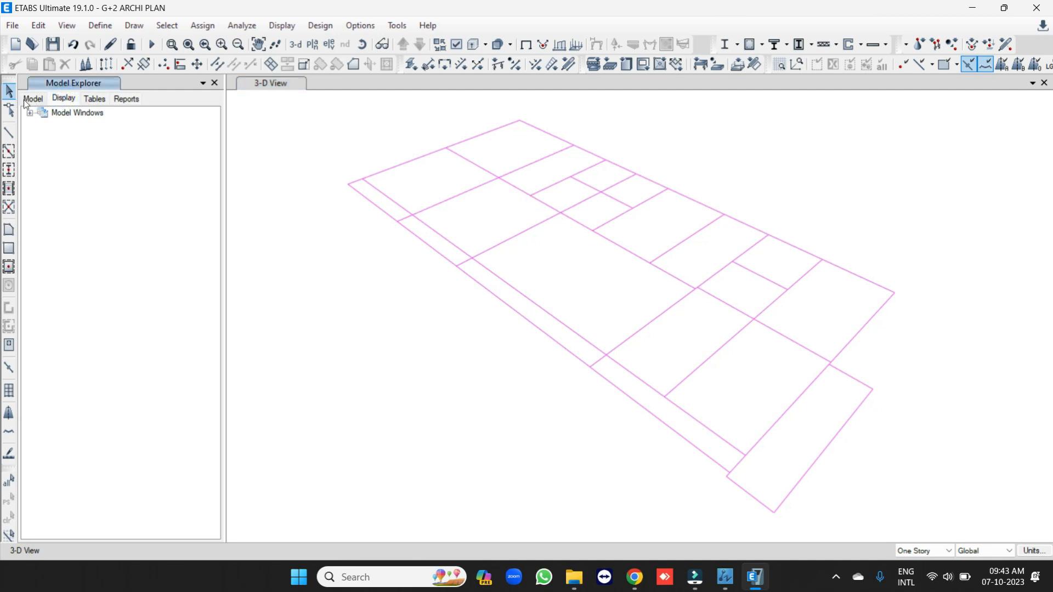
click(25, 100)
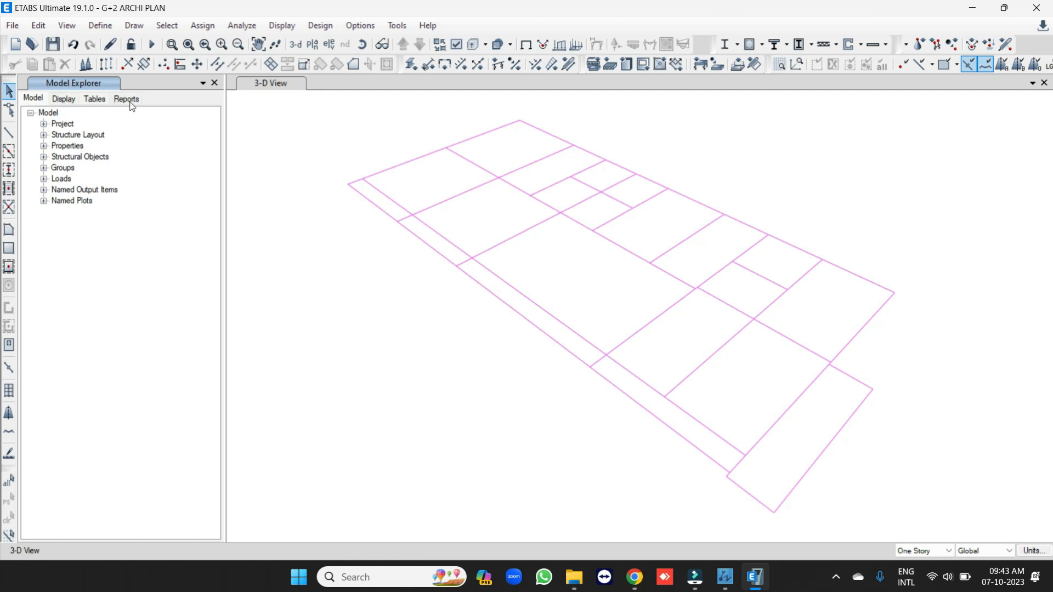
click(62, 100)
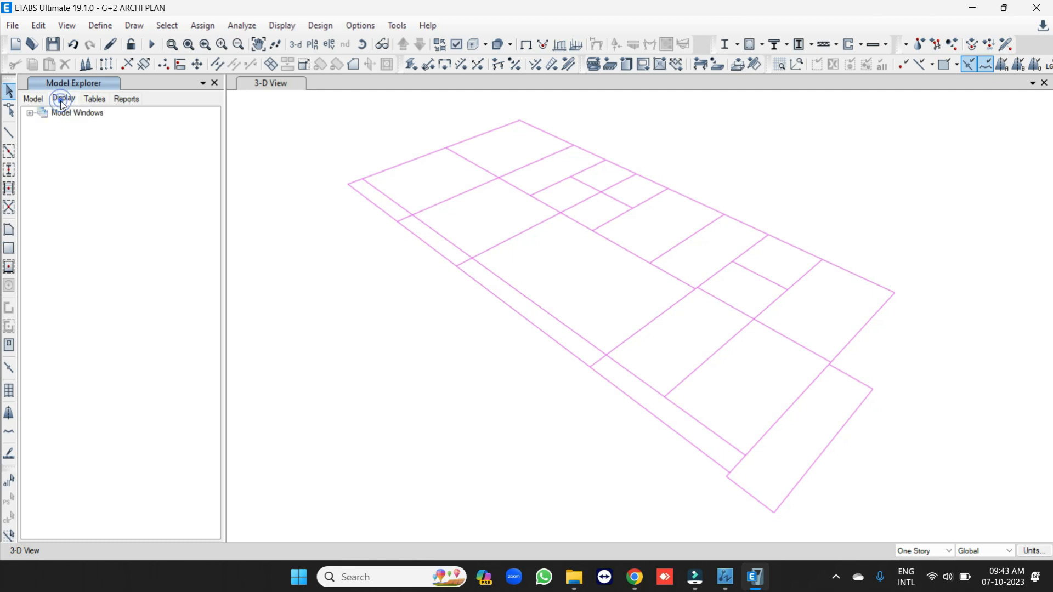
click(30, 113)
click(43, 124)
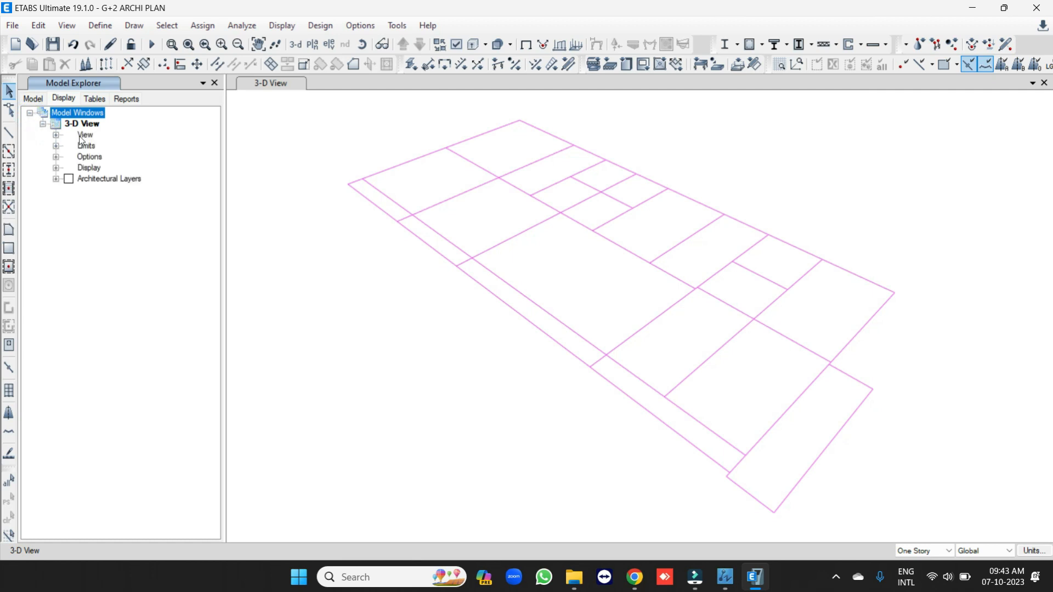
click(56, 179)
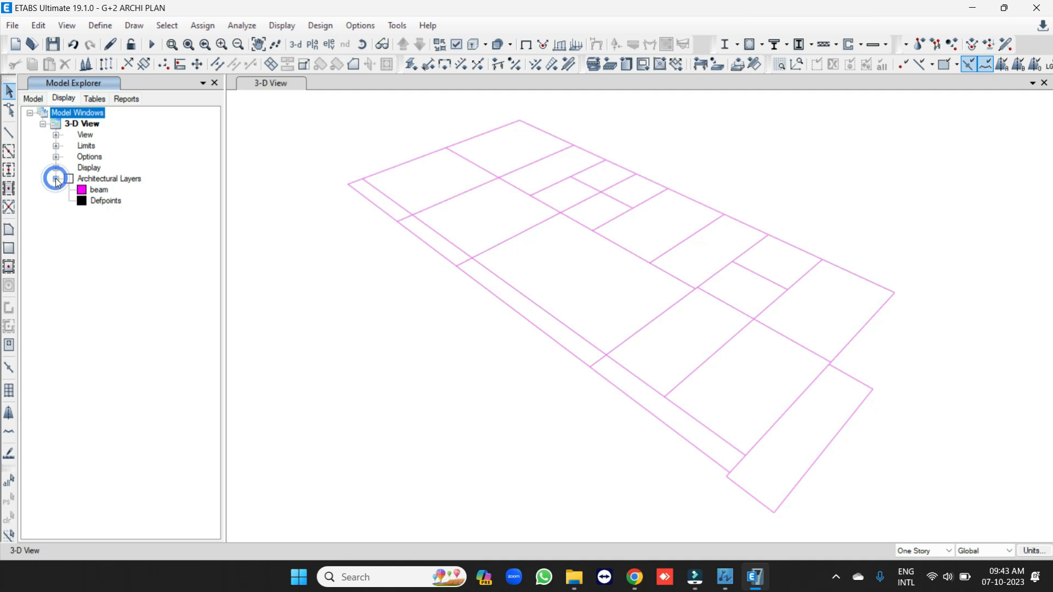
click(97, 192)
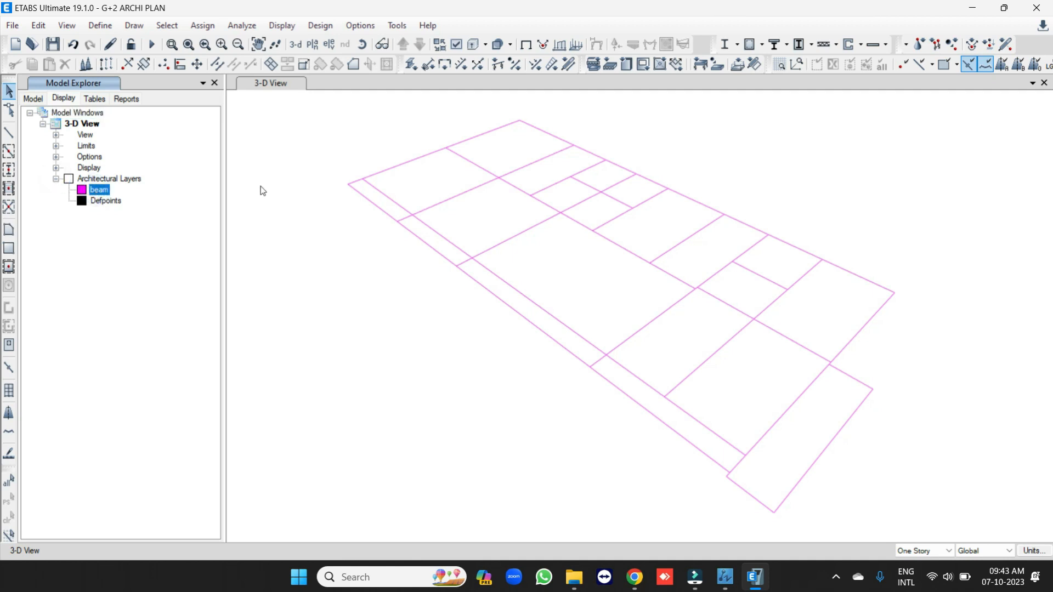
right_click(99, 193)
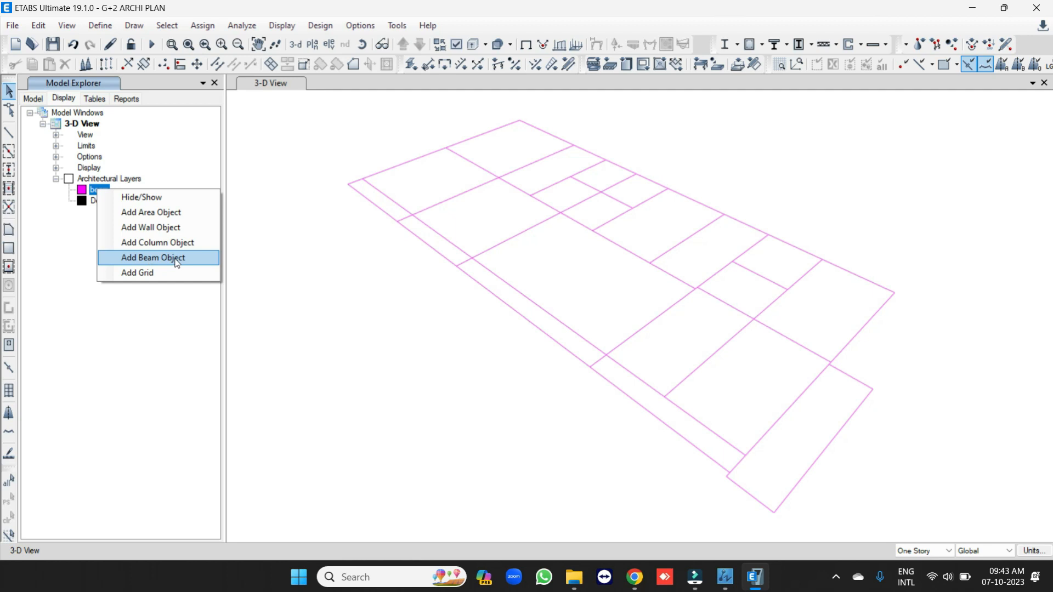
click(147, 257)
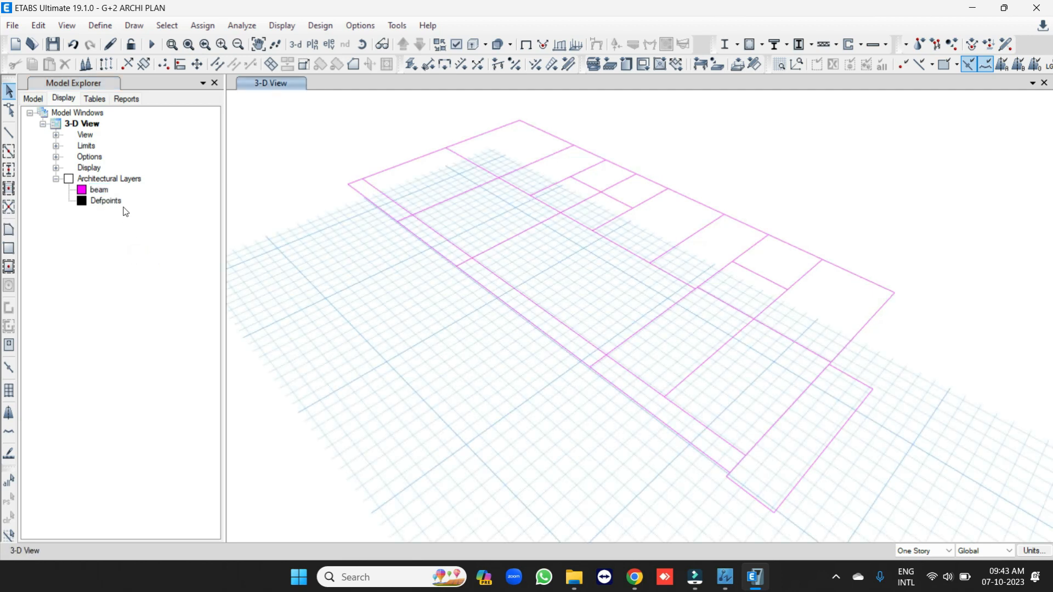
- Hide the beam and Defpoints architectural layers and switch to the Story2 plan view
right_click(99, 193)
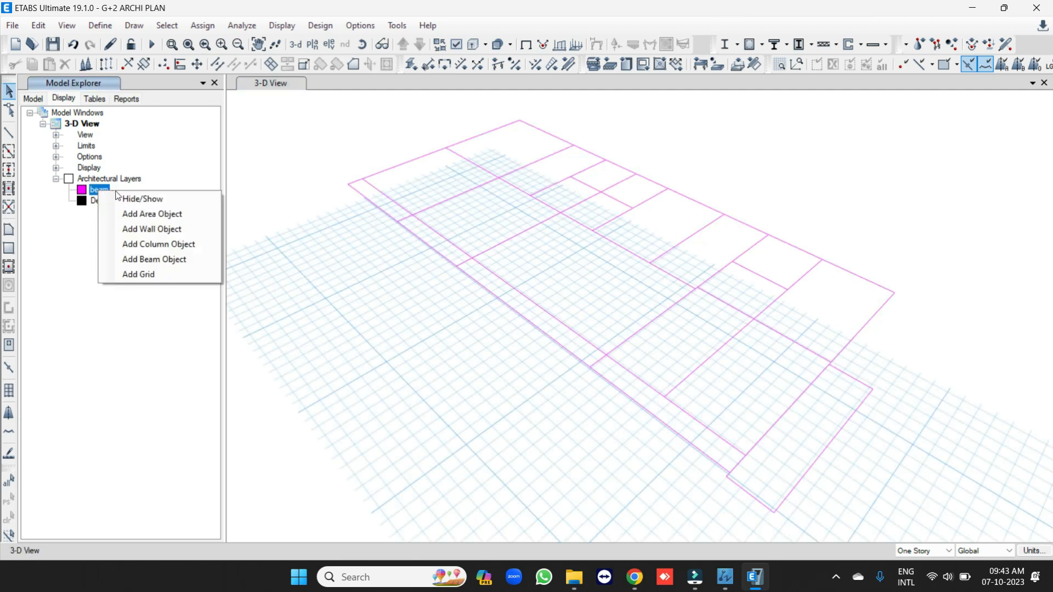
click(138, 199)
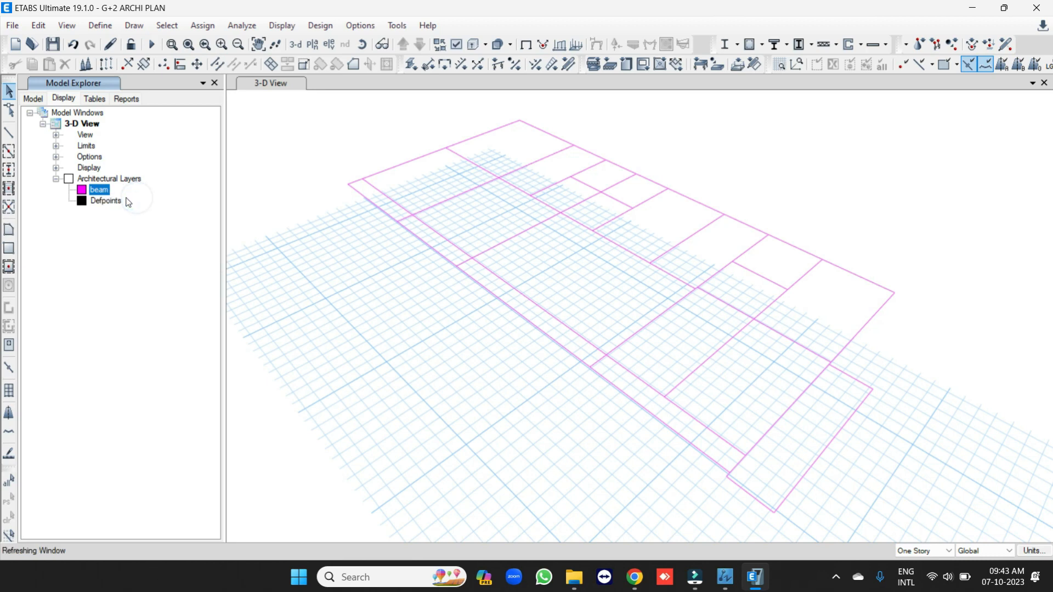
right_click(106, 200)
click(149, 209)
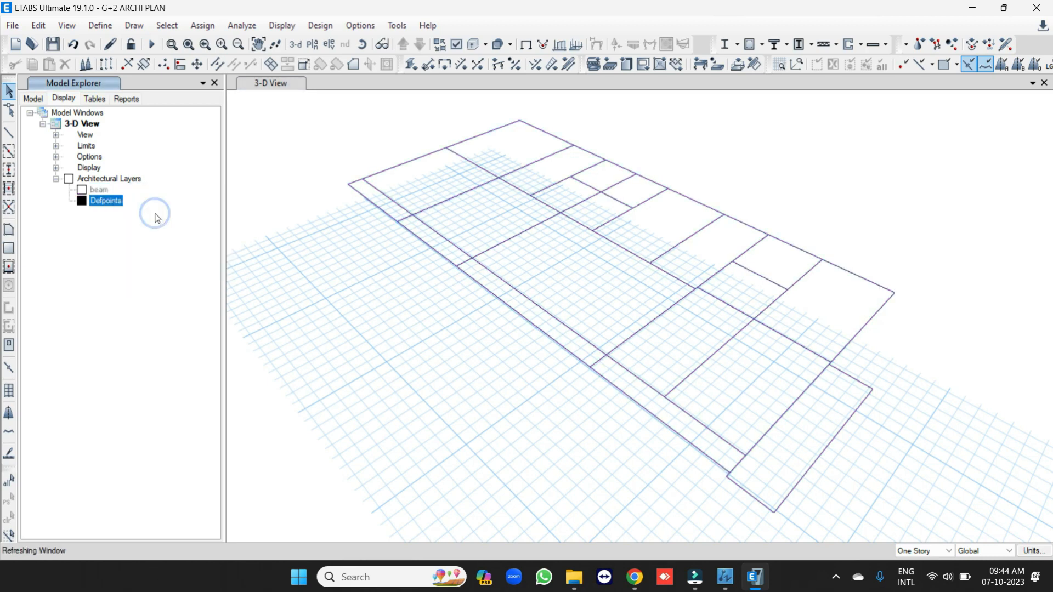
click(312, 44)
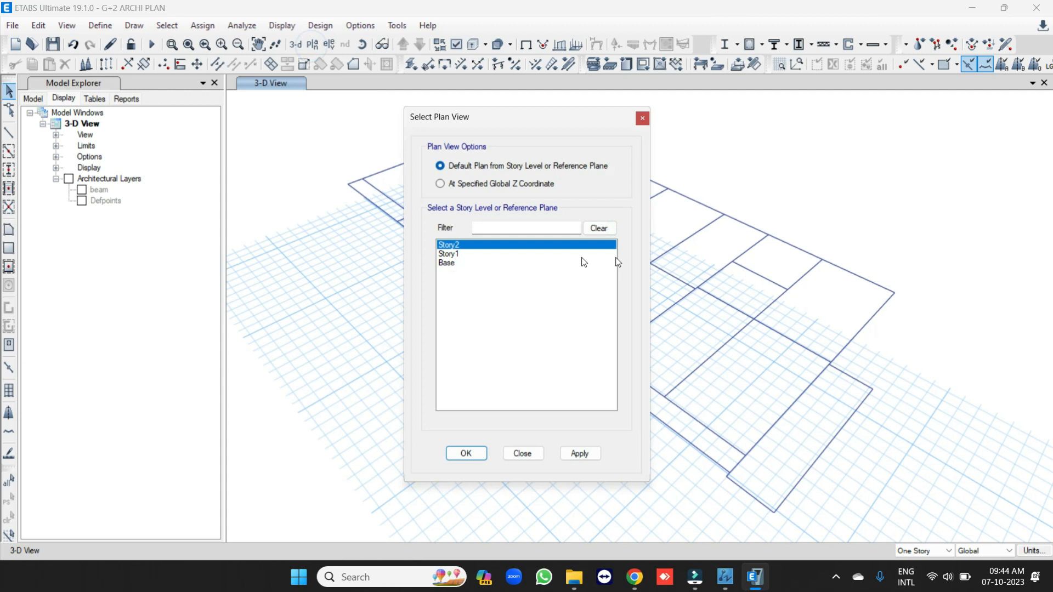
click(465, 453)
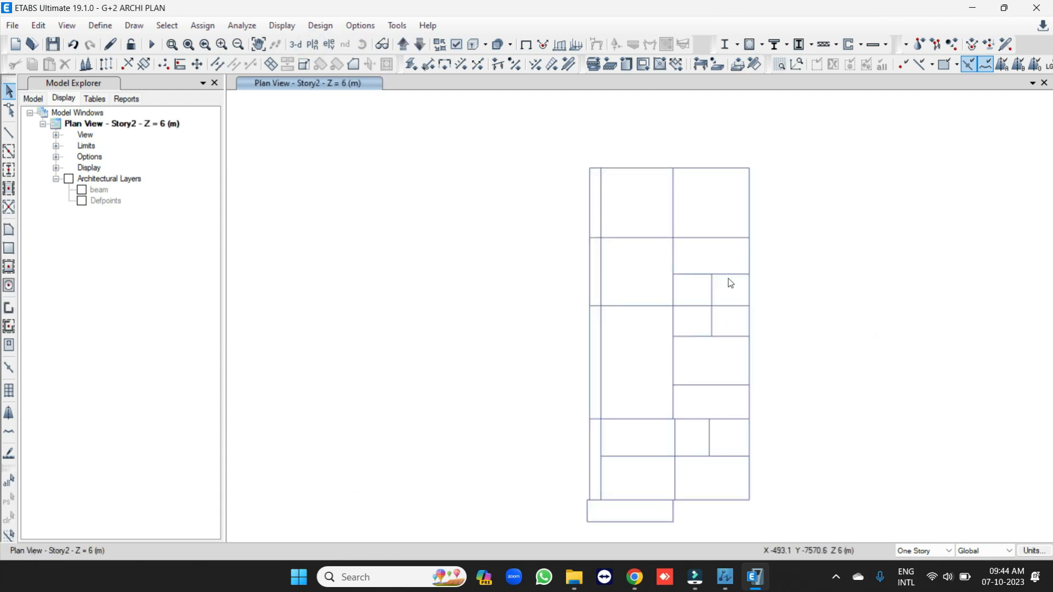
- Select and deselect individual beams in the Story2 plan to examine whether each runs as one frame across its intersections
click(624, 306)
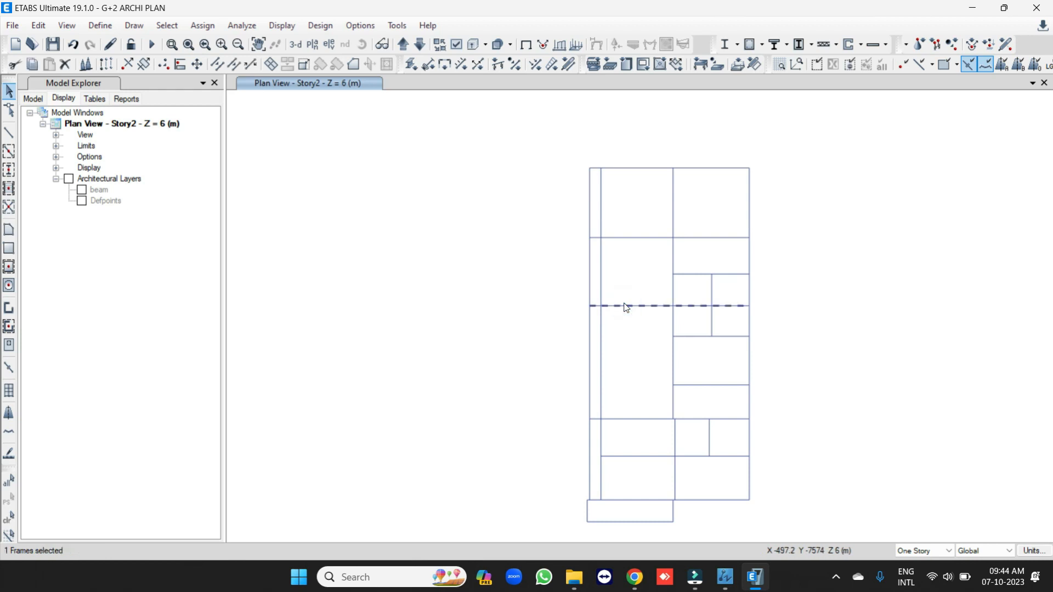
click(625, 305)
click(673, 211)
click(674, 212)
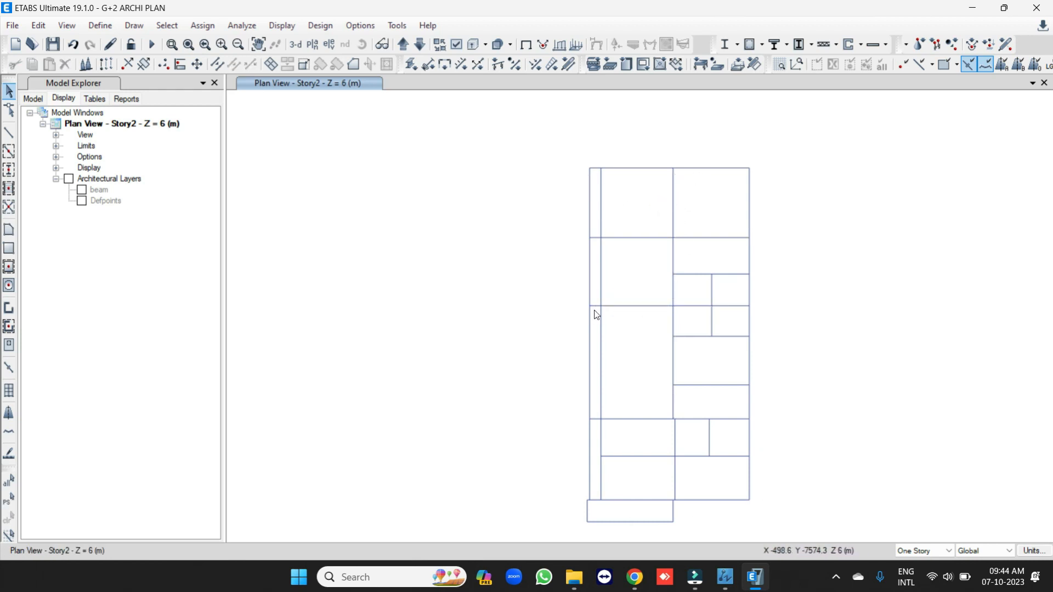
click(674, 197)
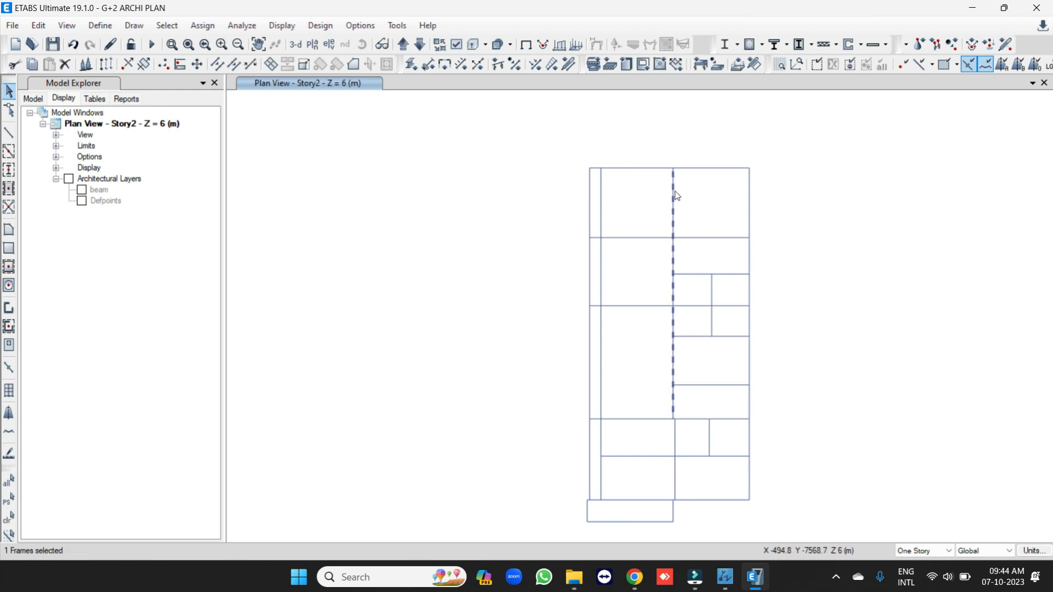
click(676, 196)
click(676, 196)
click(674, 198)
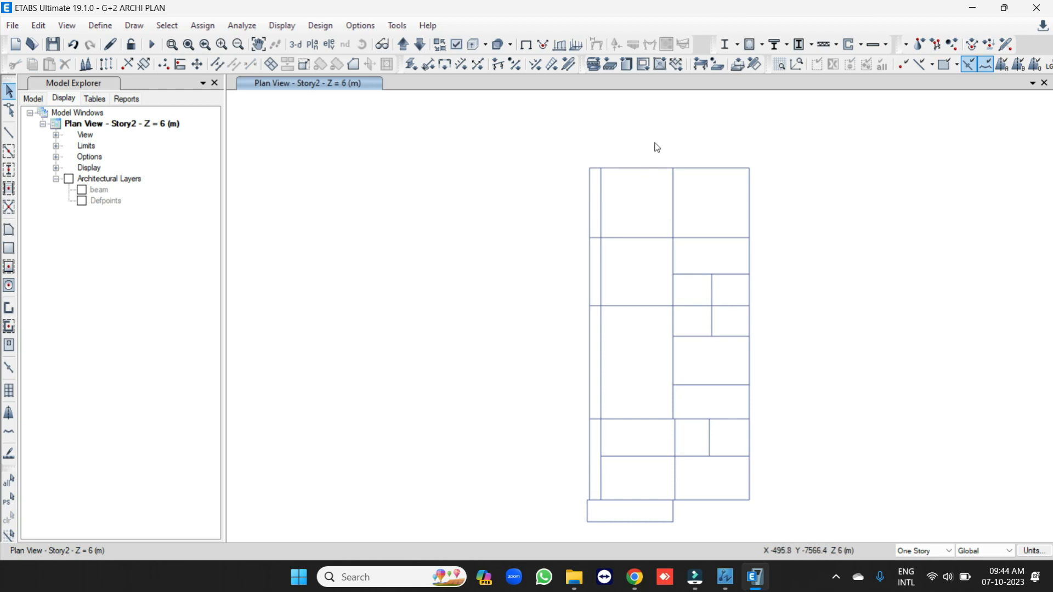
scroll(656, 142, up, 3)
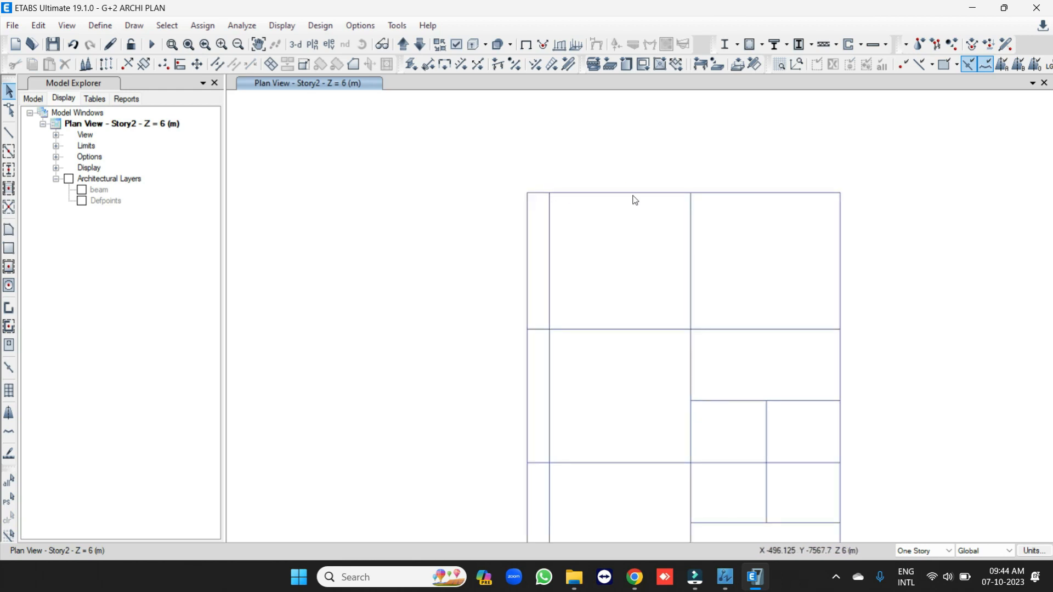
click(599, 193)
click(600, 194)
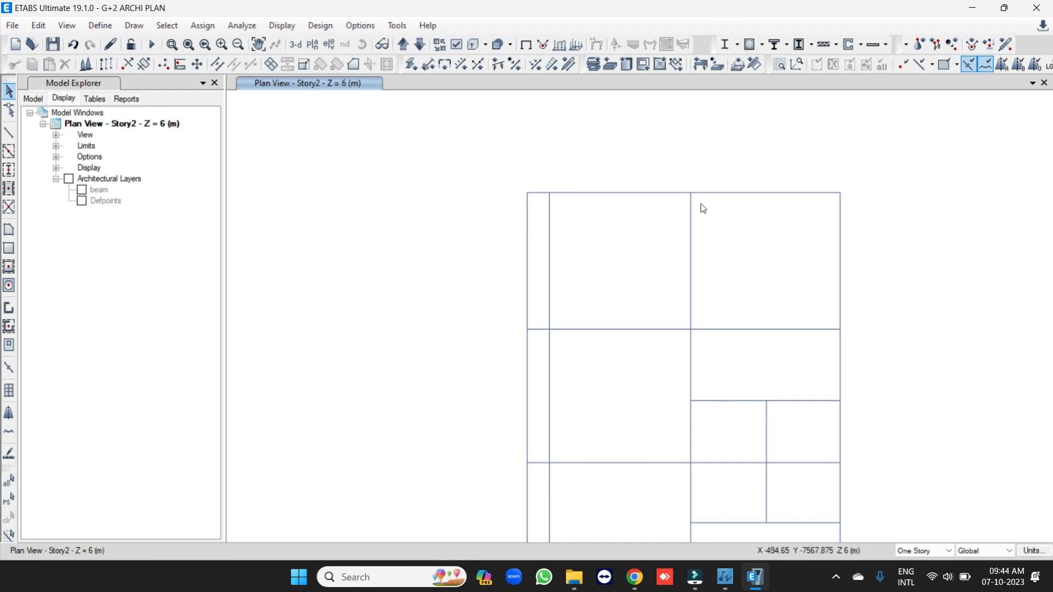
- Select all the beams in the Story2 plan and divide them at intersections with selected frames and joints
scroll(581, 172, down, 2)
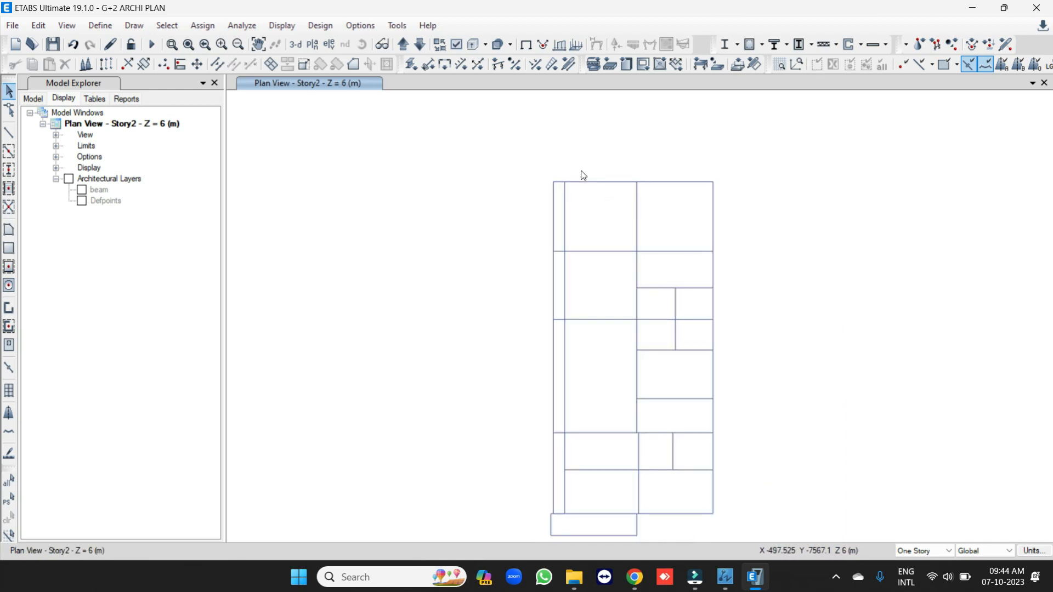
scroll(498, 136, down, 2)
drag(481, 137, 768, 444)
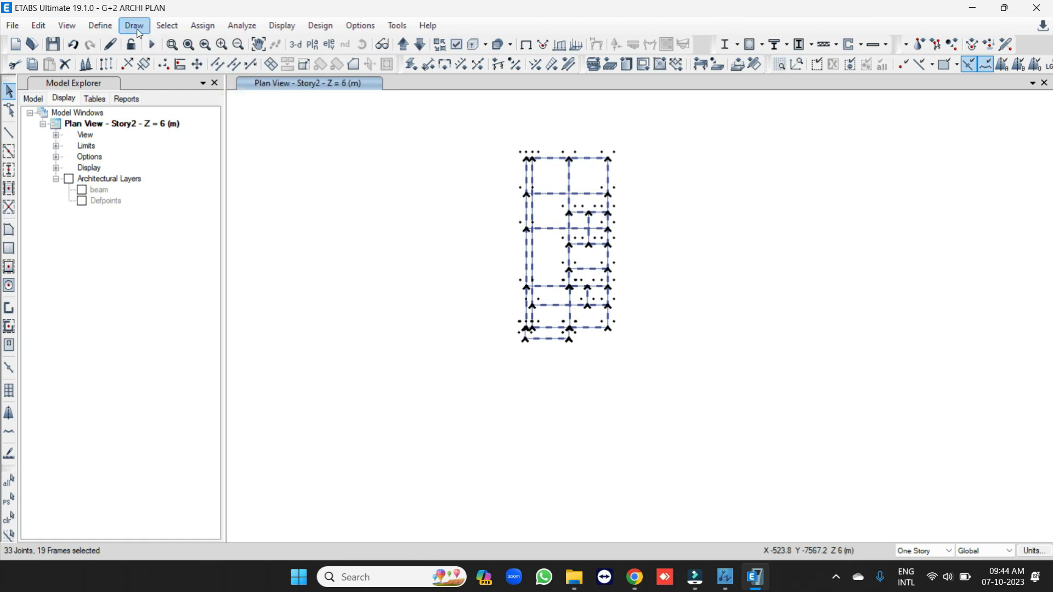
click(38, 26)
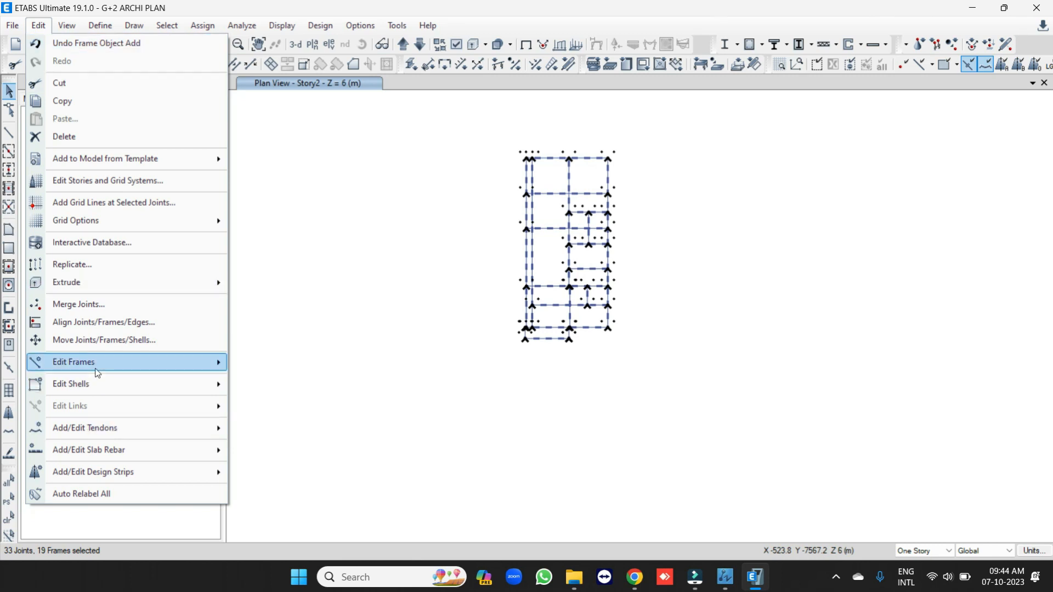
mouse_move(94, 362)
click(283, 364)
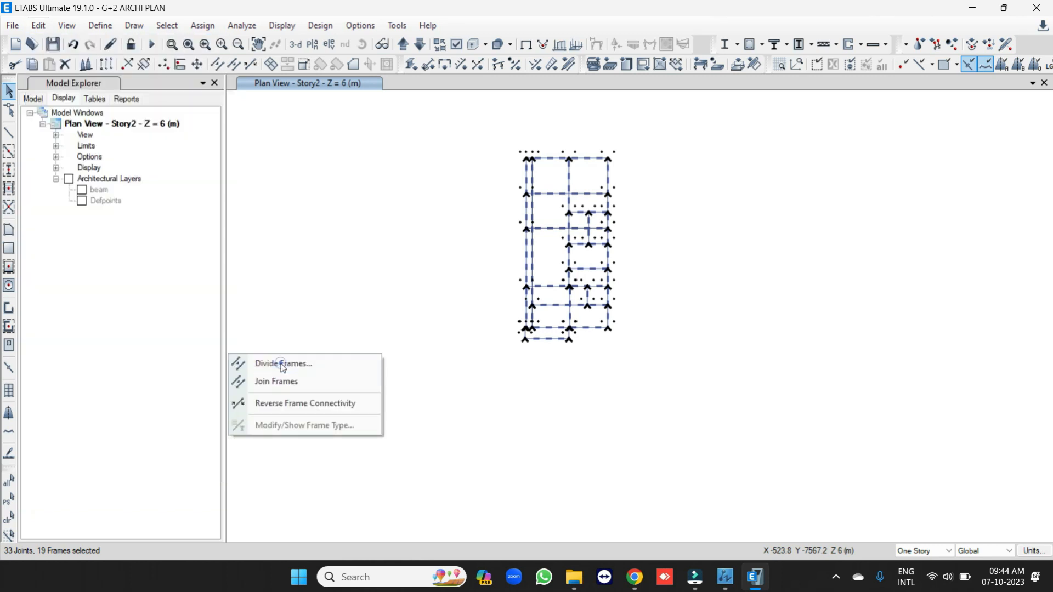
click(442, 290)
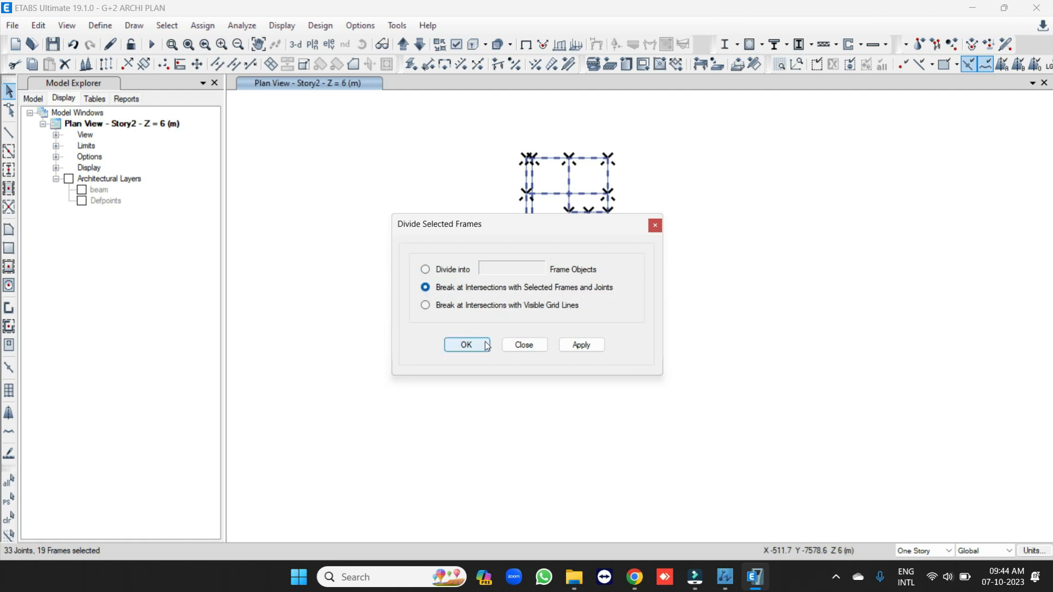
click(466, 345)
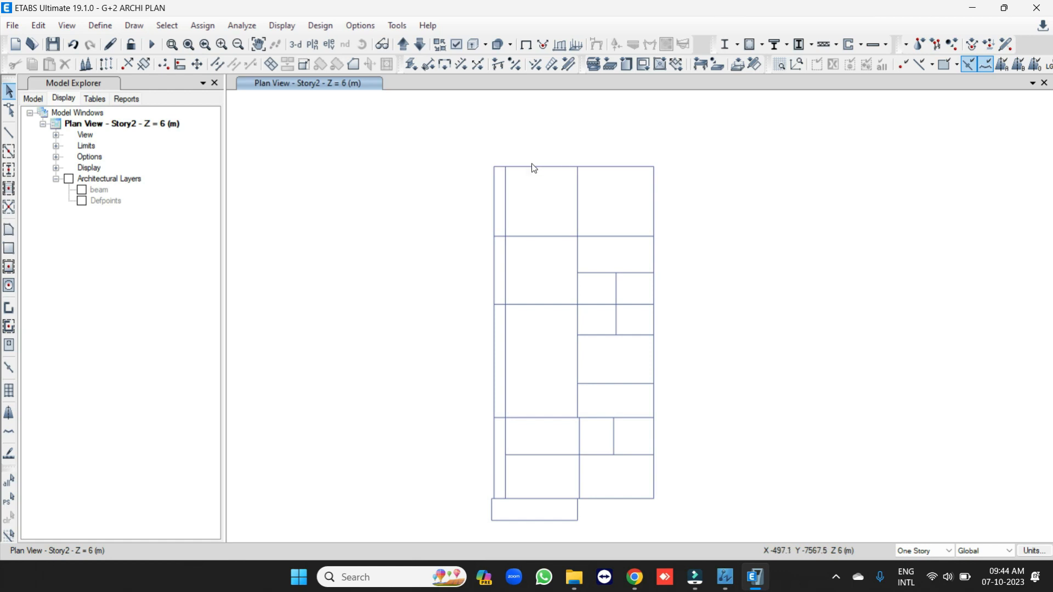
- Select individual beam segments around the plan's upper bays to check the division at intersections, and clear the selection
click(533, 166)
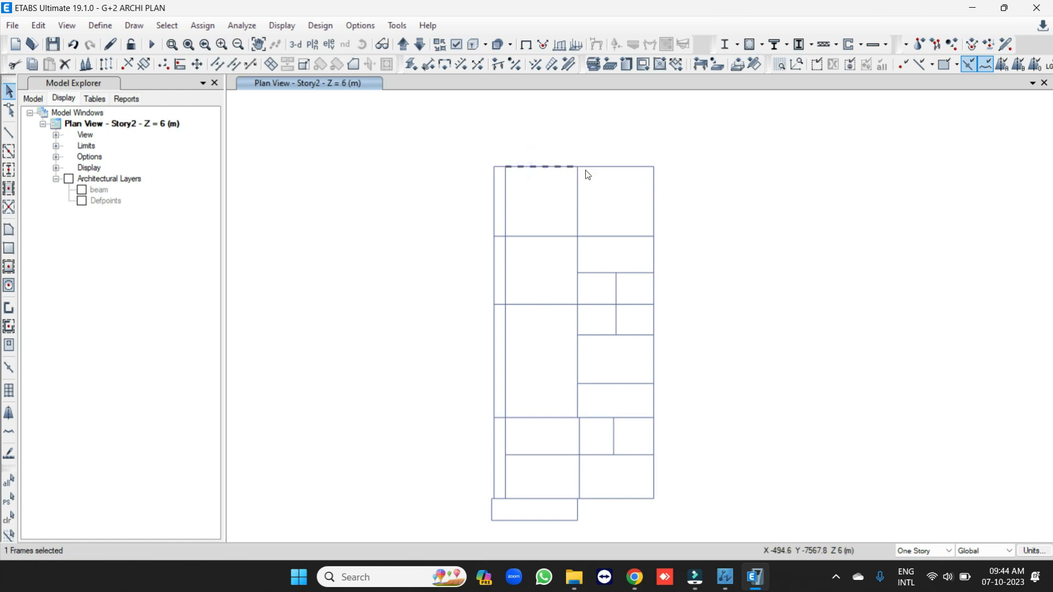
click(652, 189)
click(613, 238)
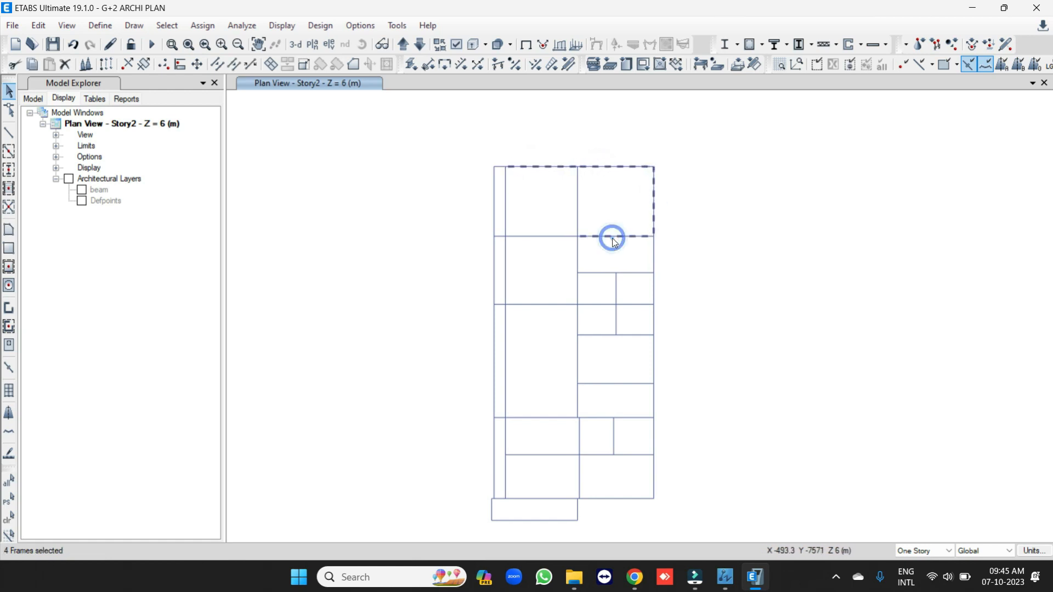
click(555, 240)
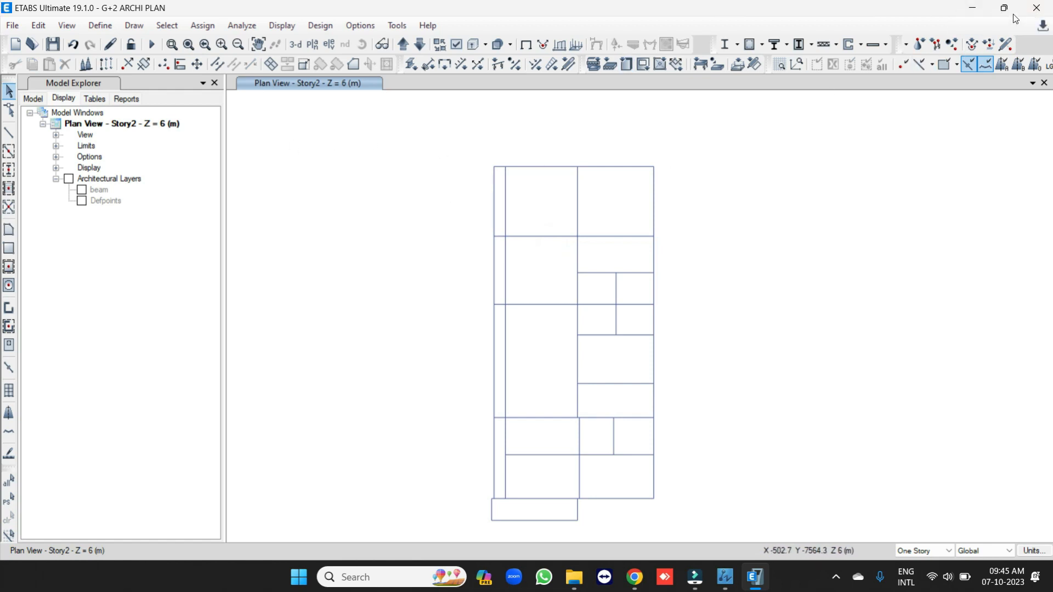
- Arrange ETABS side by side with the ZWCAD drawing and bring up its ground floor roof framing plan with columns
mouse_move(1009, 13)
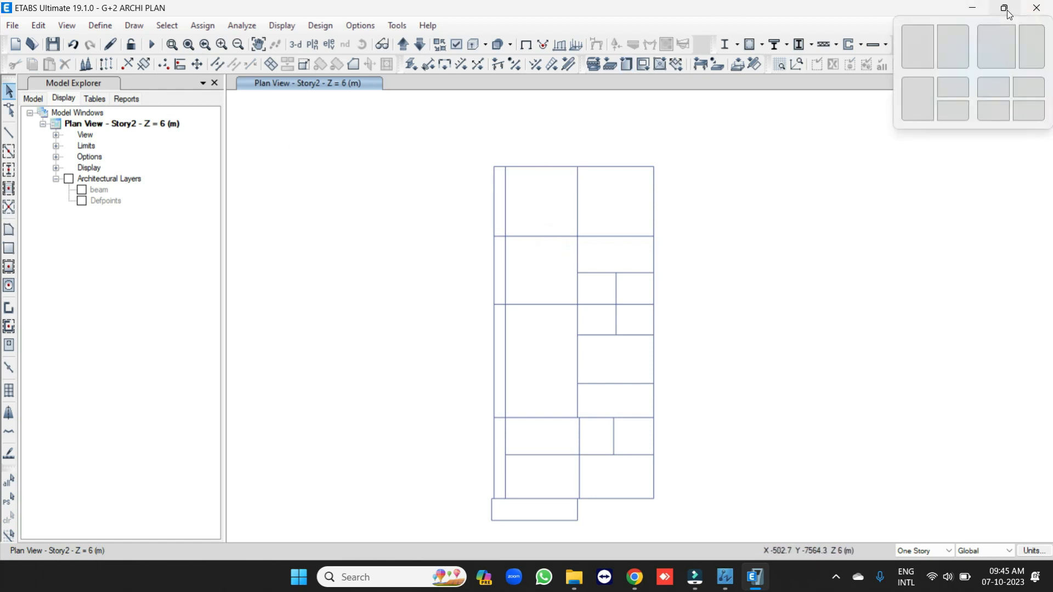
click(966, 27)
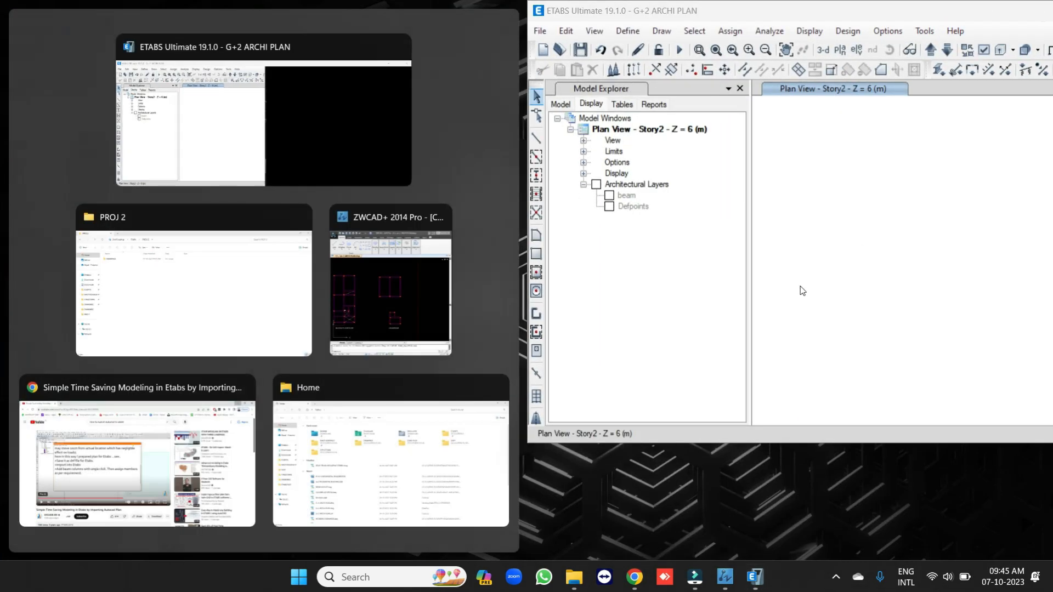
click(392, 273)
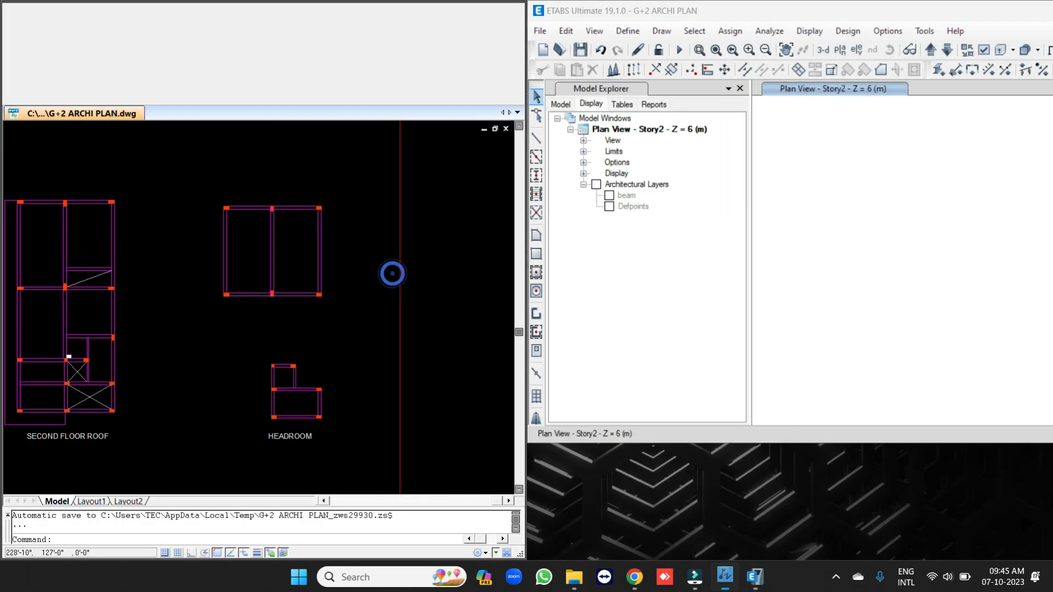
scroll(376, 221, down, 5)
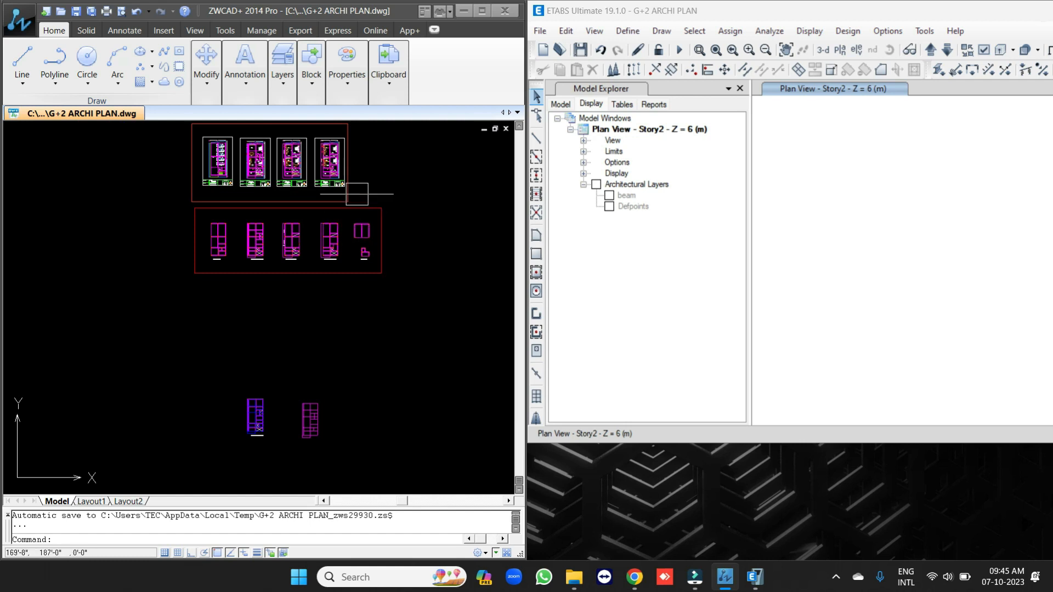
mouse_move(356, 189)
middle_down()
mouse_move(375, 268)
mouse_move(395, 242)
middle_up()
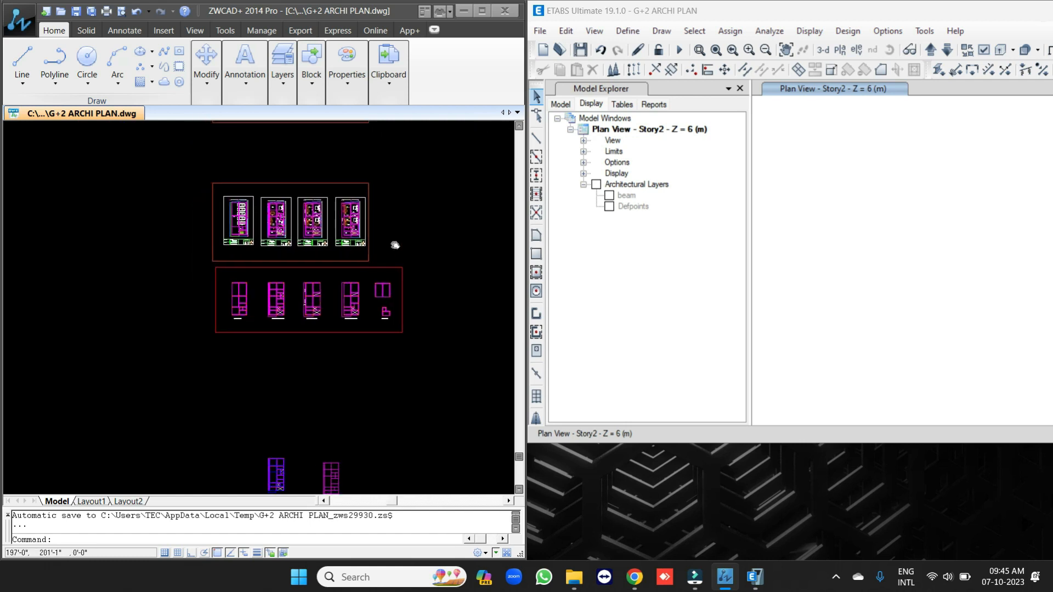
middle_drag(300, 411, 349, 306)
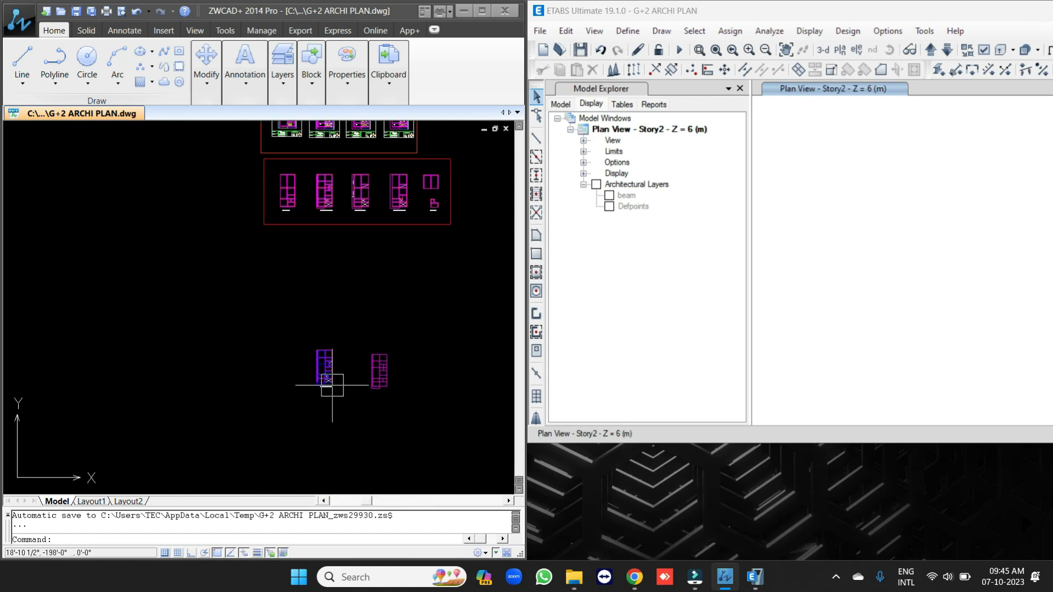
scroll(332, 376, up, 10)
middle_drag(371, 224, 266, 218)
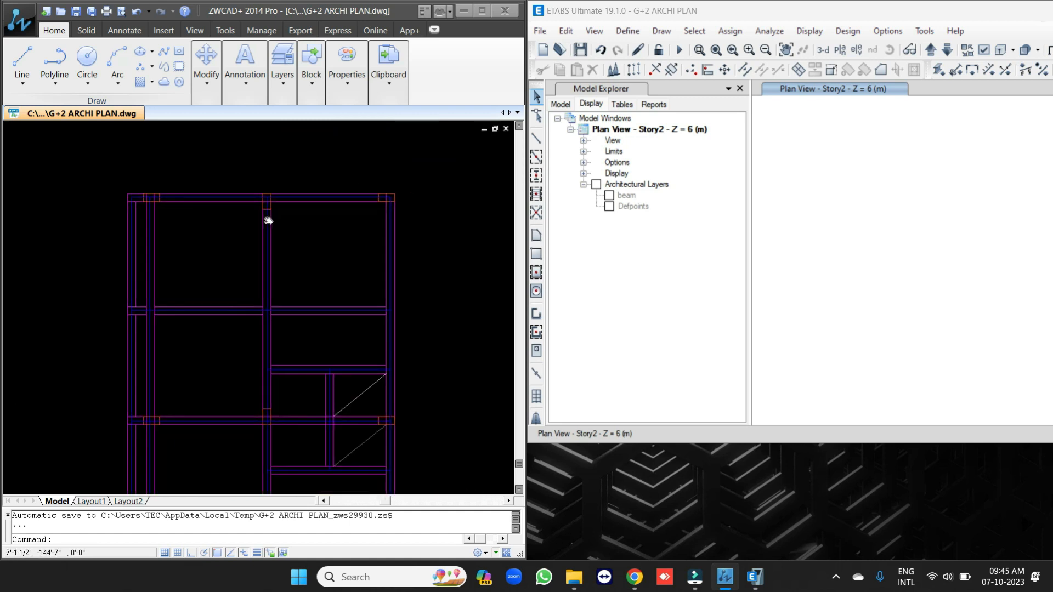
- Extend the ETABS window to full screen height and close the Model Explorer to enlarge the Story2 plan
double_click(835, 443)
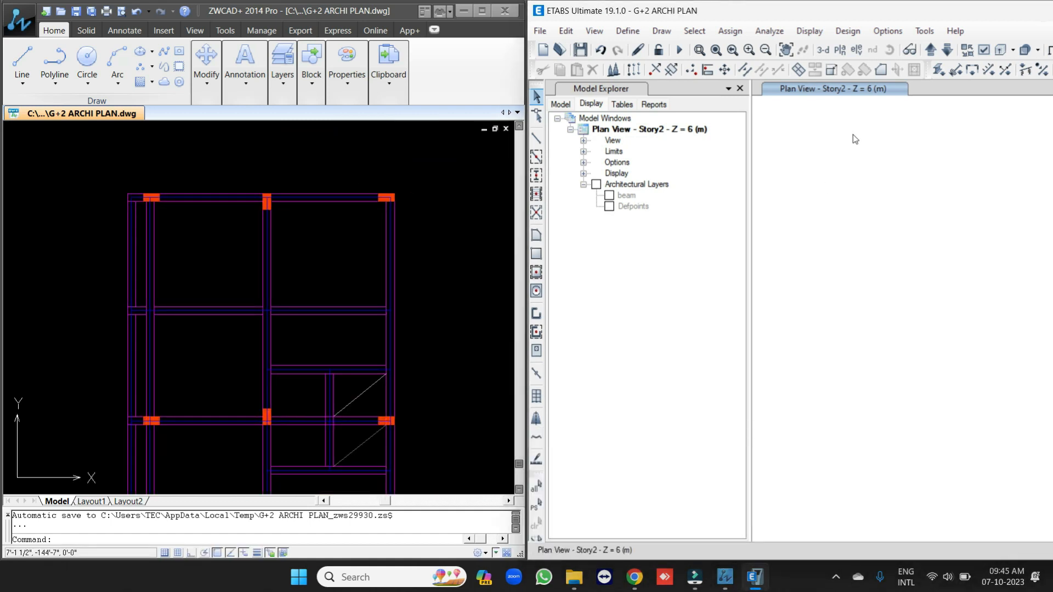
click(739, 88)
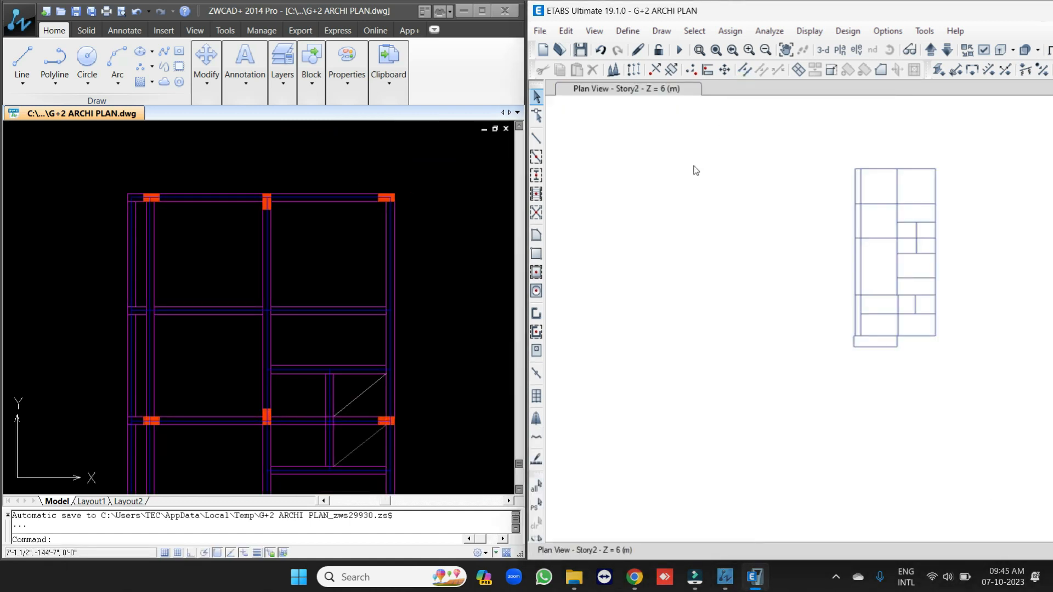
scroll(912, 171, up, 2)
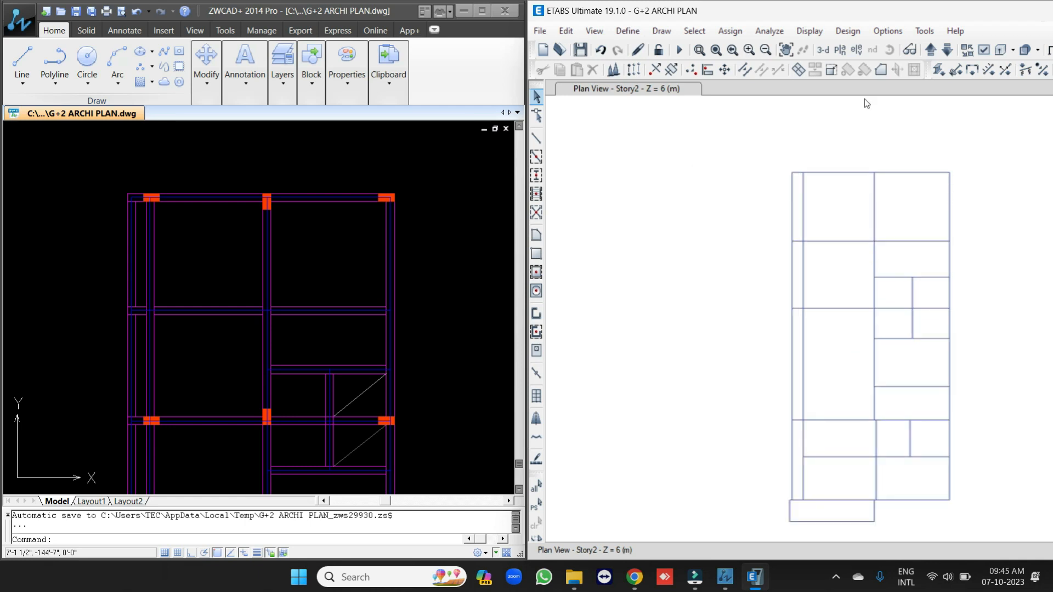
- Start the quick column drawing command with the C-230X600 section as the property
click(536, 175)
click(572, 167)
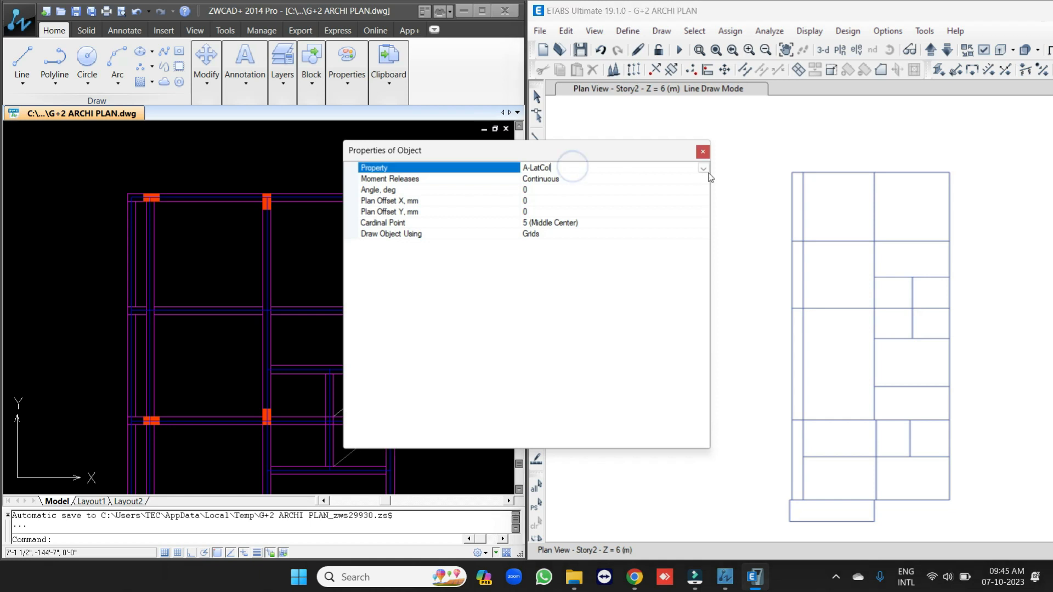
click(703, 168)
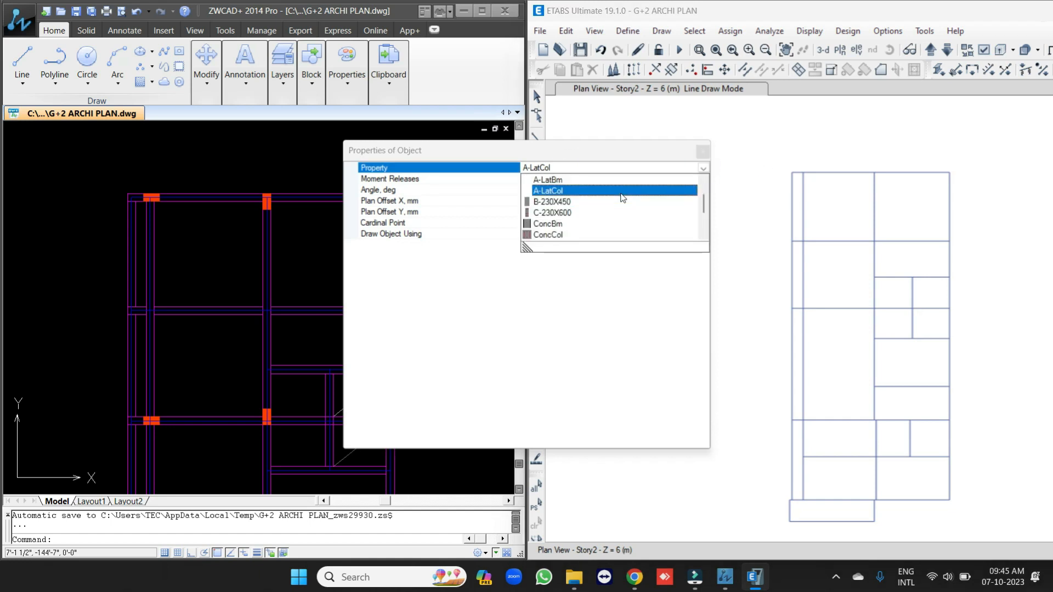
click(557, 213)
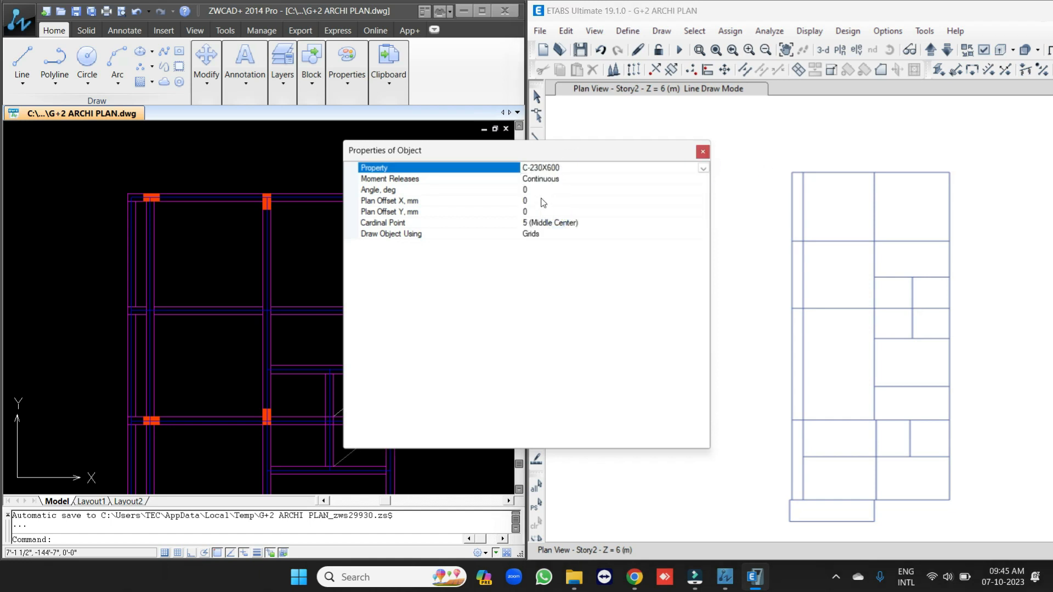
- Maximize the ETABS window and move the object properties window clear of the beam plan
click(1035, 15)
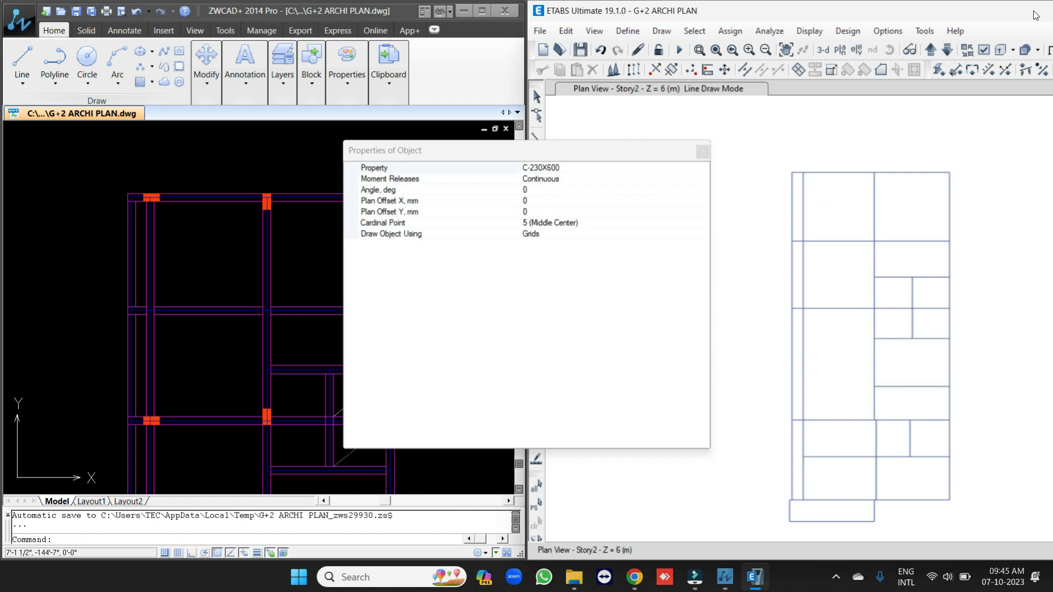
drag(1001, 12, 813, 16)
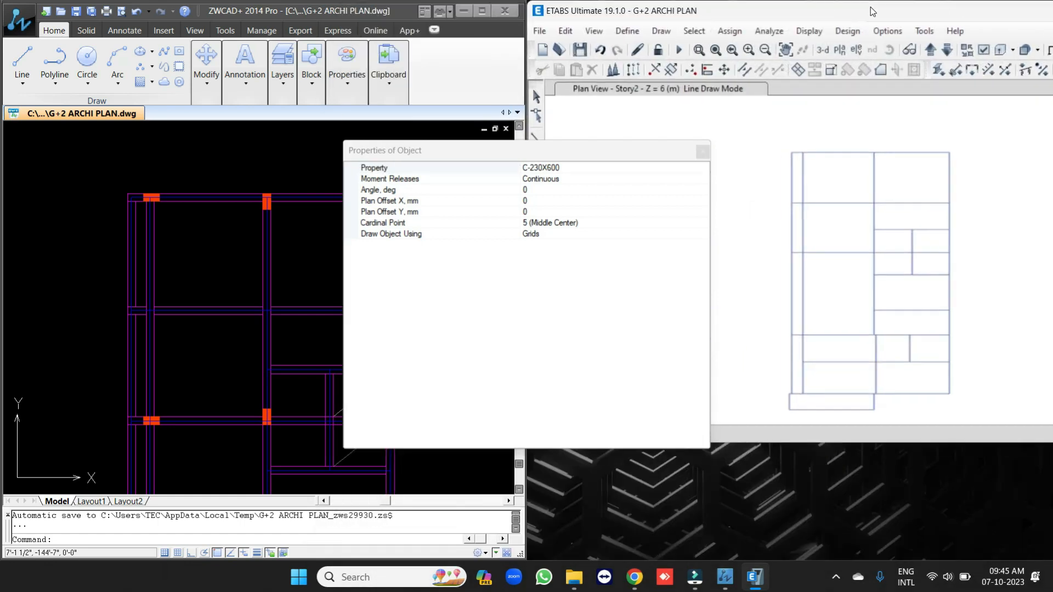
double_click(873, 11)
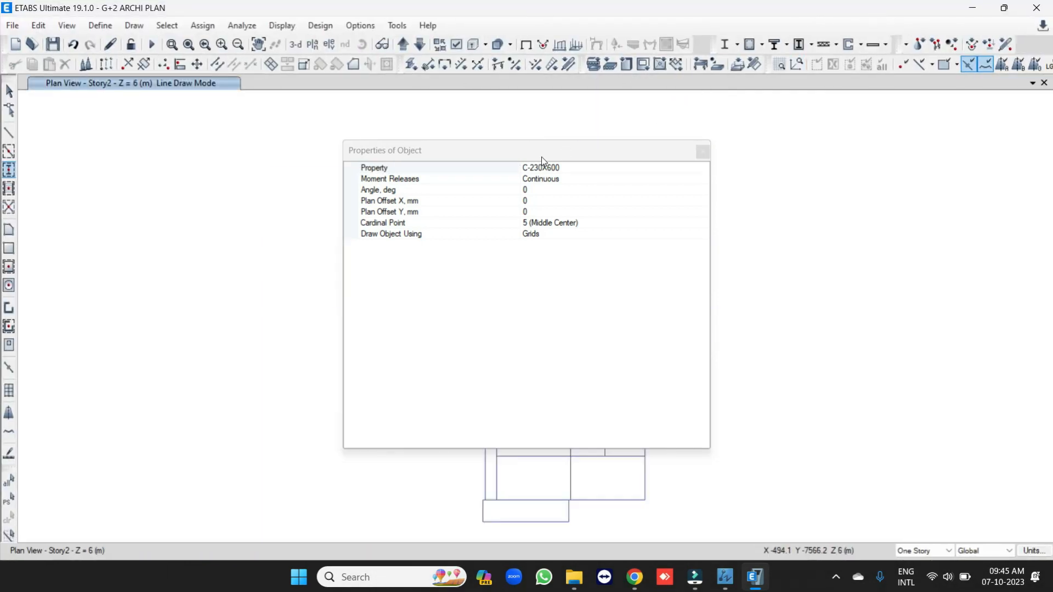
mouse_move(543, 159)
mouse_down()
mouse_move(942, 209)
mouse_move(237, 154)
mouse_move(244, 164)
mouse_up()
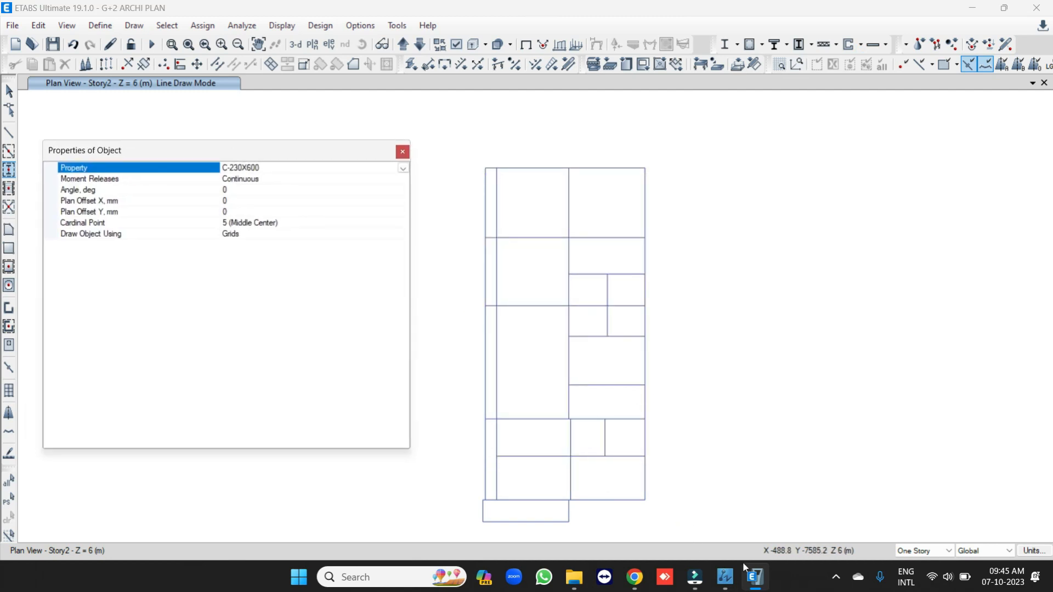
- Switch to ZWCAD at full size and examine the column positions and orientations across the ground floor roof plan
click(724, 577)
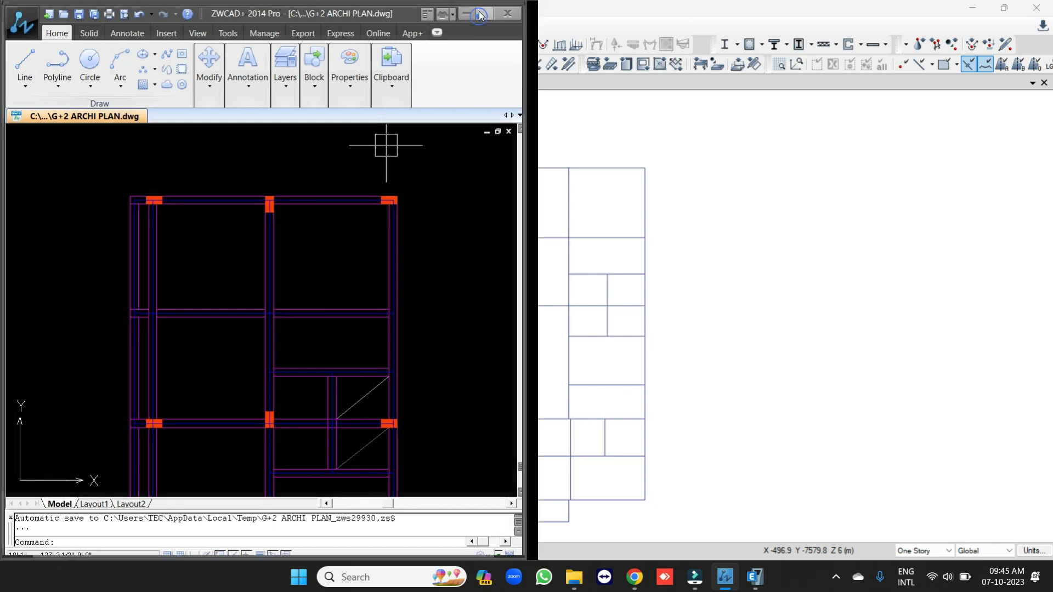
click(478, 14)
scroll(446, 181, down, 2)
scroll(435, 192, up, 2)
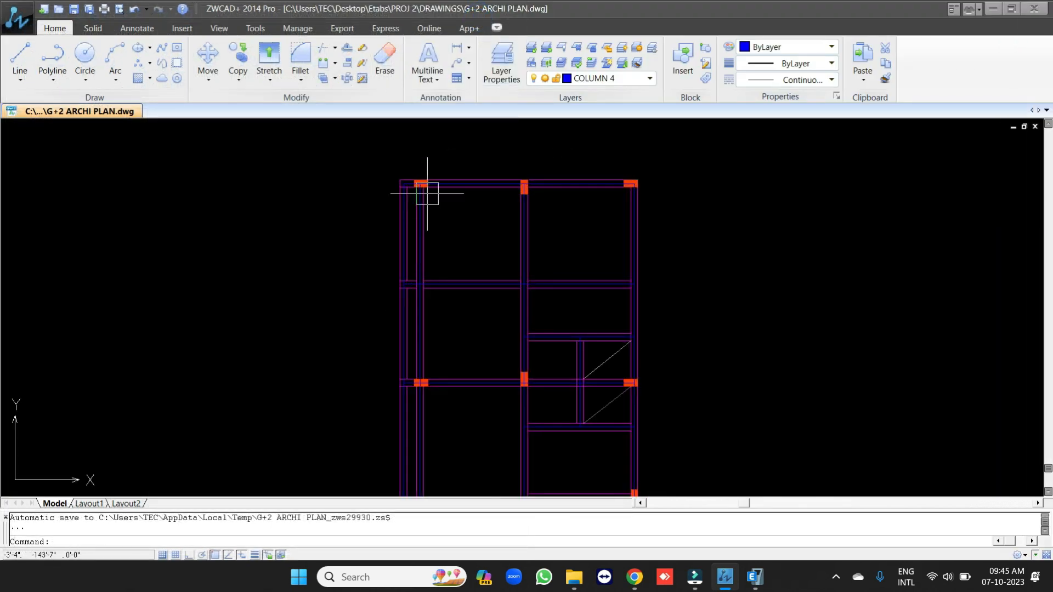
middle_drag(668, 399, 625, 192)
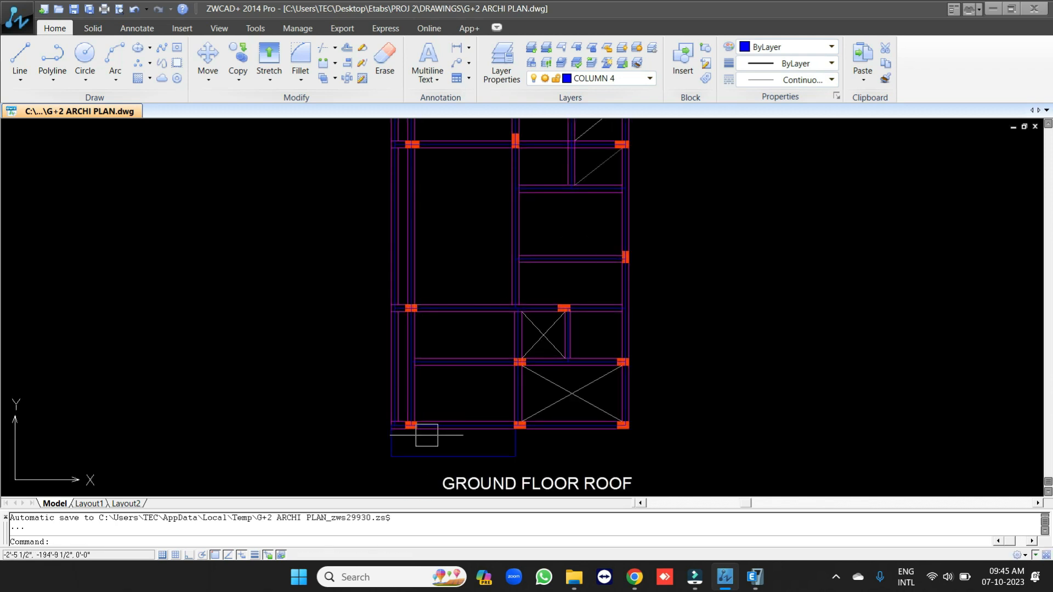
scroll(571, 348, down, 2)
scroll(555, 187, up, 1)
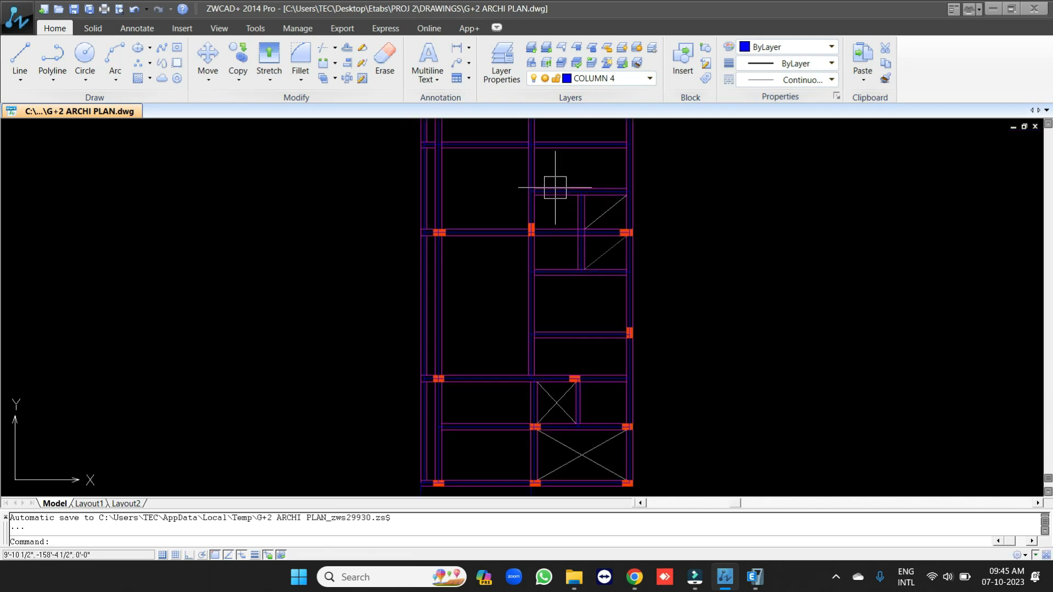
scroll(555, 187, up, 1)
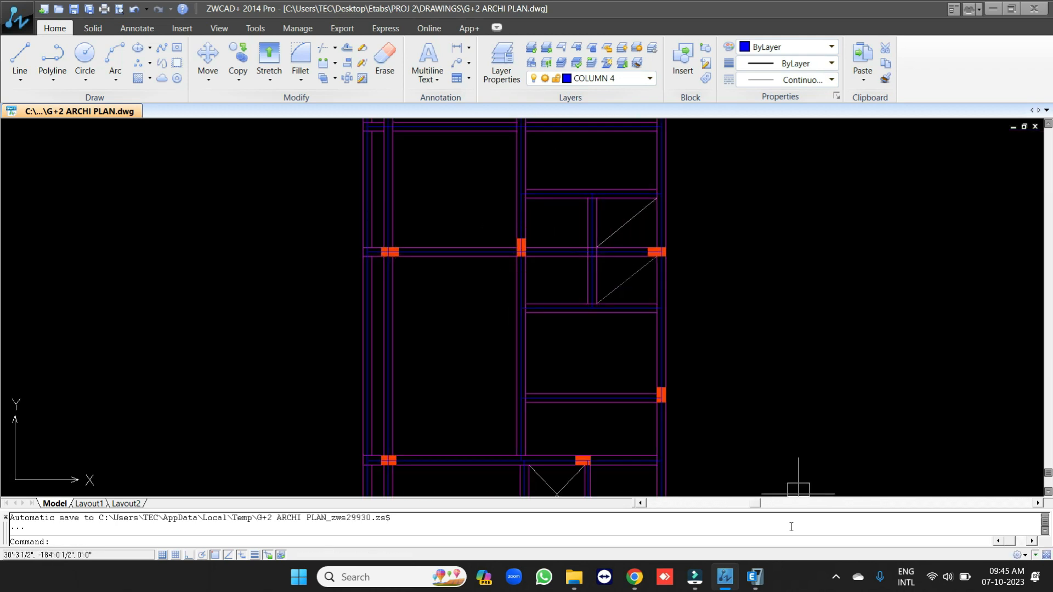
- Back in ETABS, place two C-230X600 columns outside the plan's upper corner, one at 0° and one at 90°
click(754, 577)
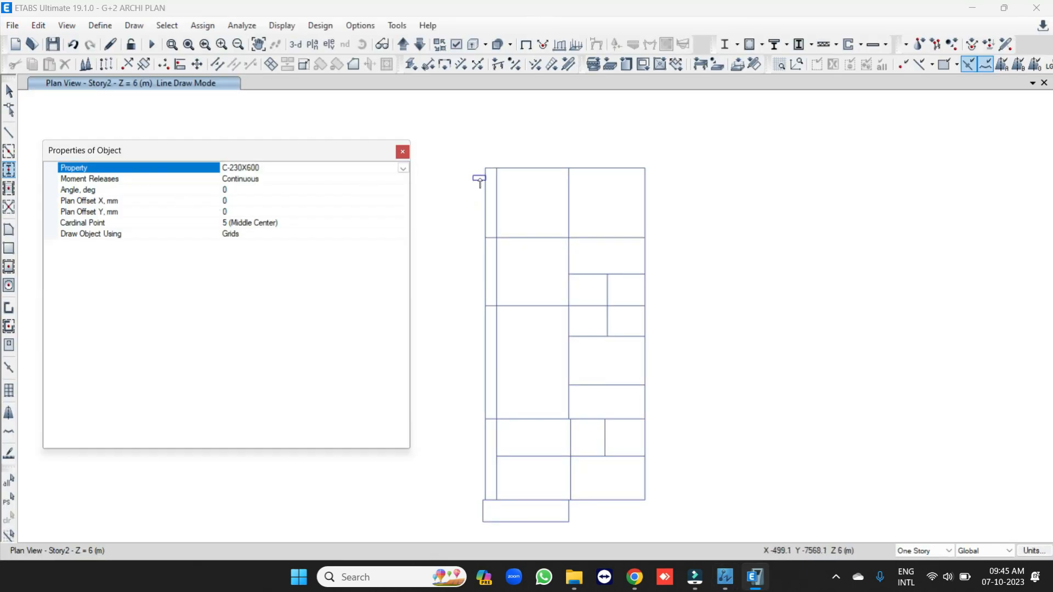
click(235, 190)
click(456, 122)
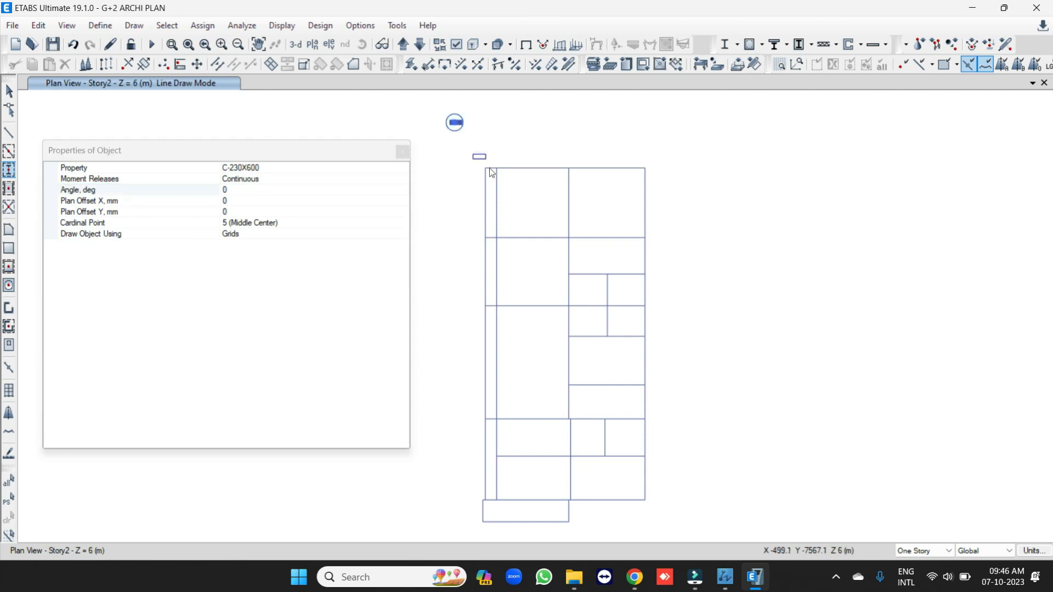
click(240, 190)
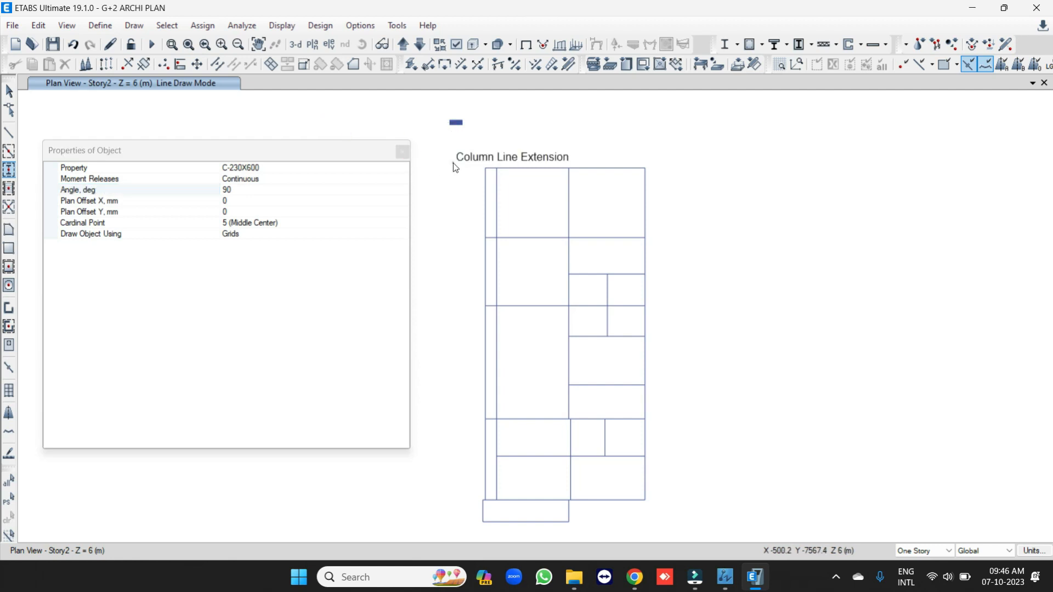
click(455, 163)
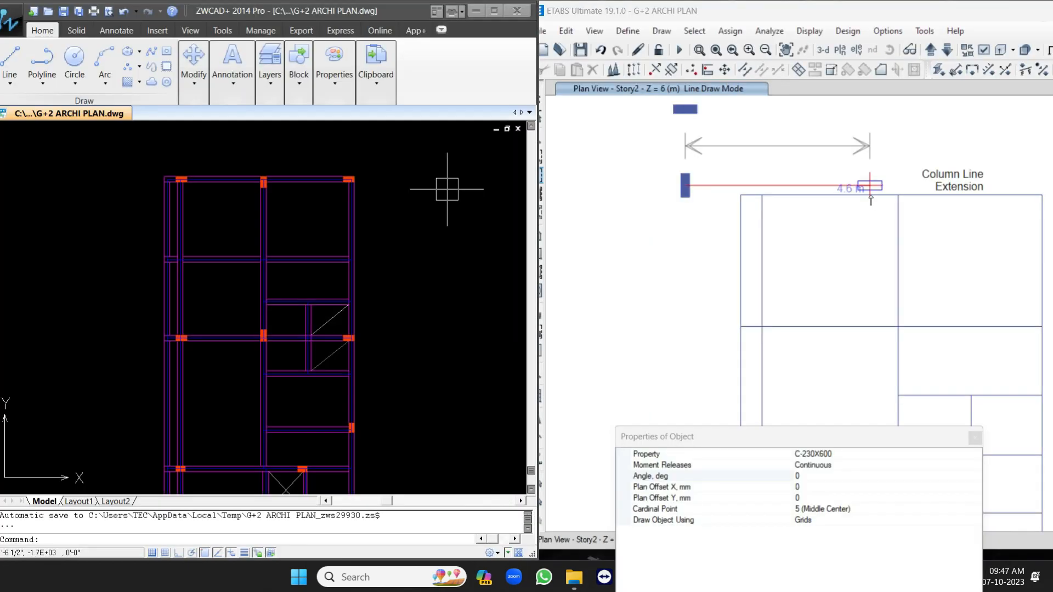
- Make the joint objects visible in the Story2 plan by turning off their Invisible view option
middle_drag(774, 216, 748, 210)
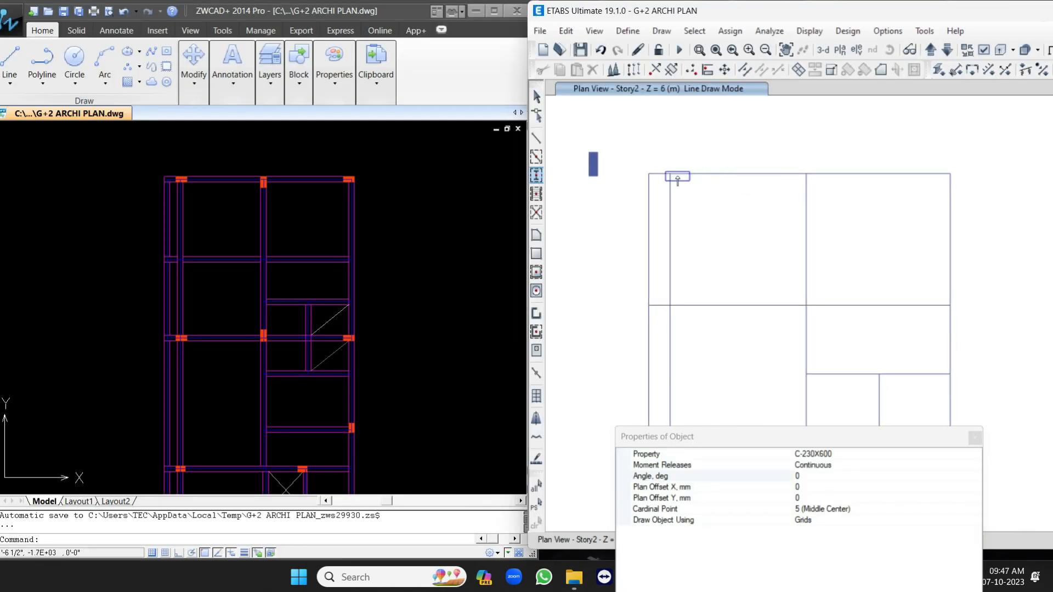
click(983, 50)
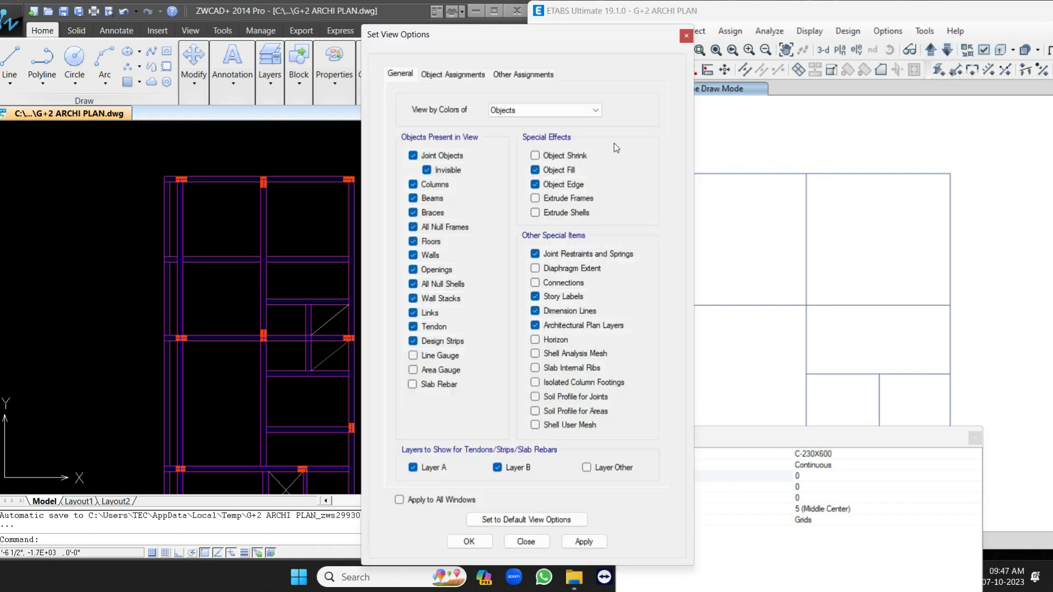
click(427, 170)
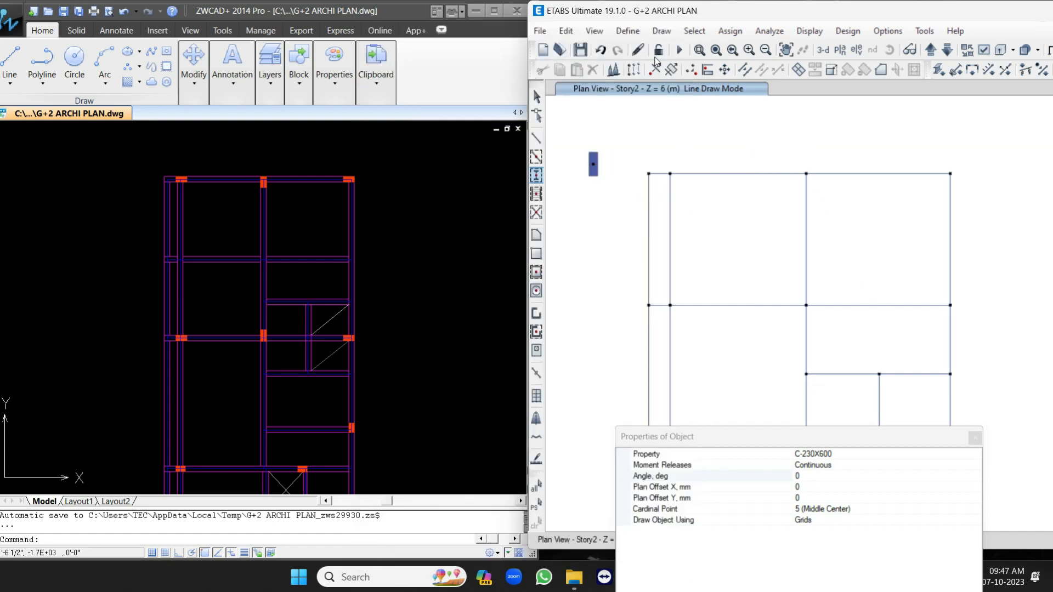
- Enable snapping to Line Ends and Midpoints, Lines and Frames, and Intersections in the snap options
click(661, 31)
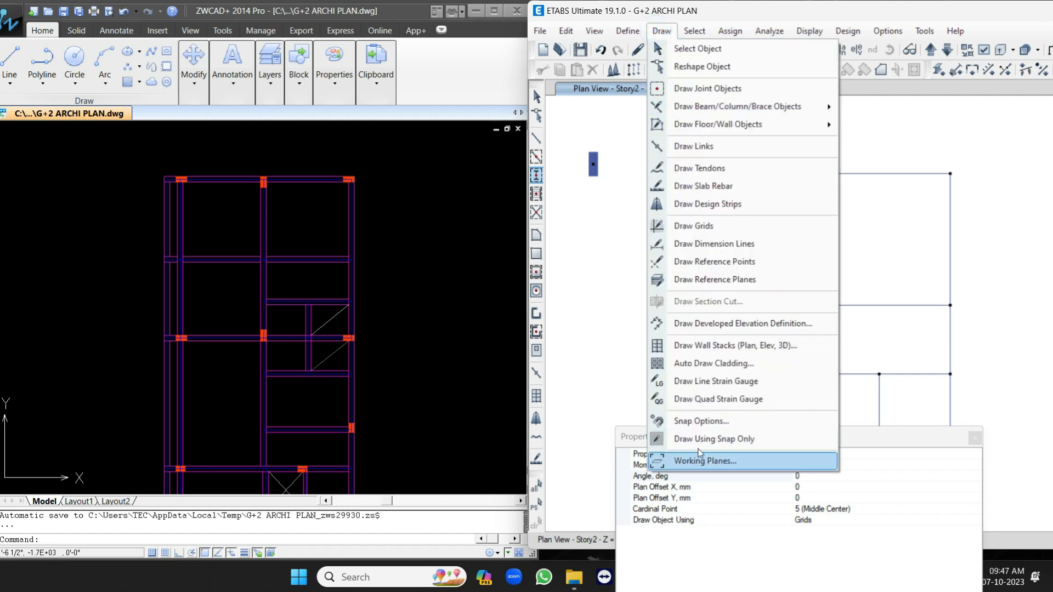
click(699, 422)
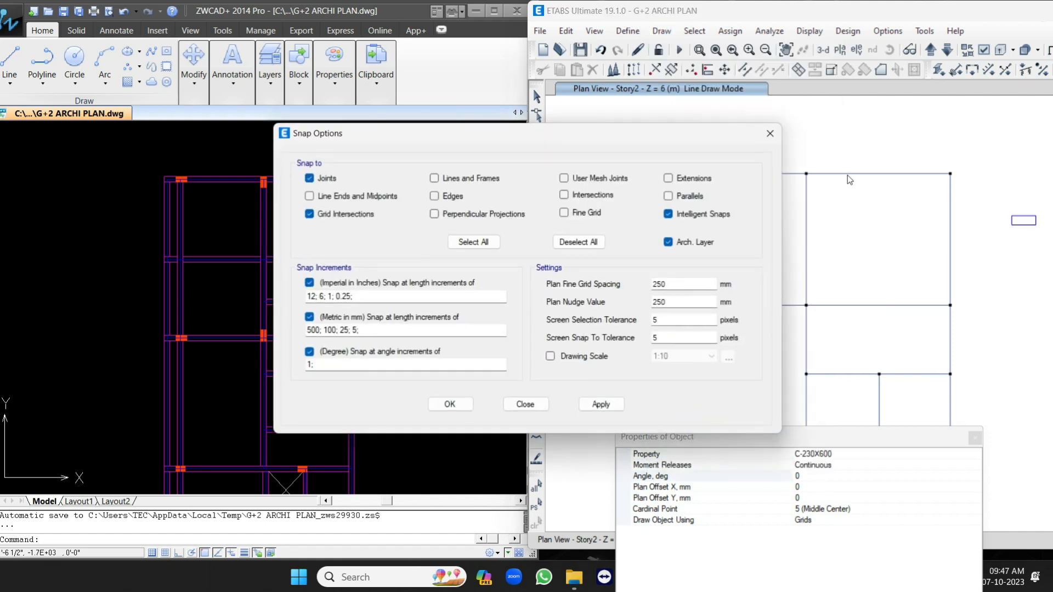
click(362, 200)
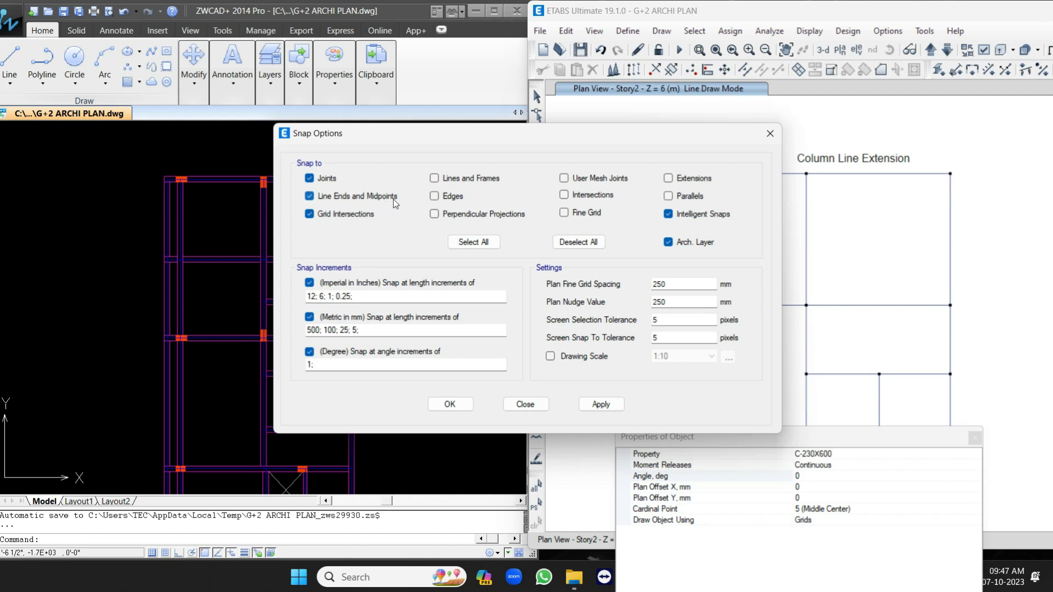
click(469, 181)
click(585, 198)
click(603, 404)
click(451, 402)
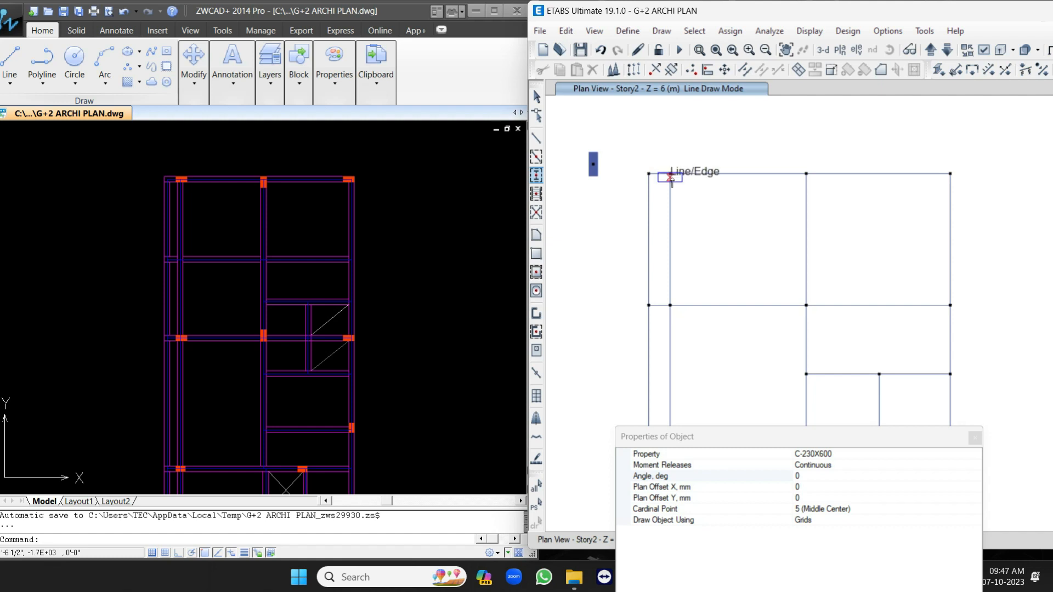
- Place three C-230X600 columns at 0° along the plan's uppermost beam line, matching the CAD column positions
click(670, 175)
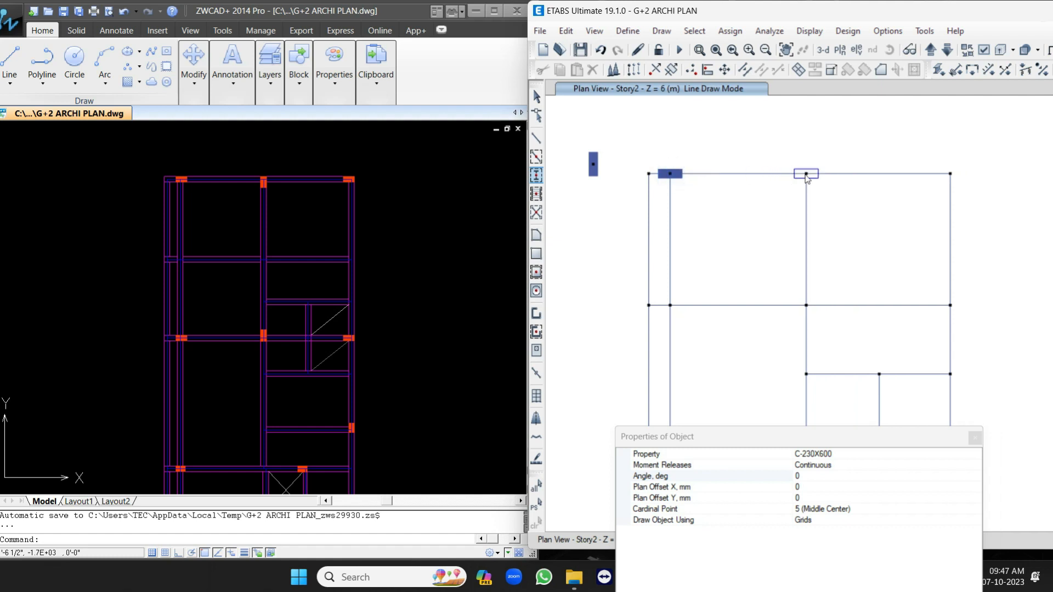
click(806, 175)
scroll(766, 242, down, 3)
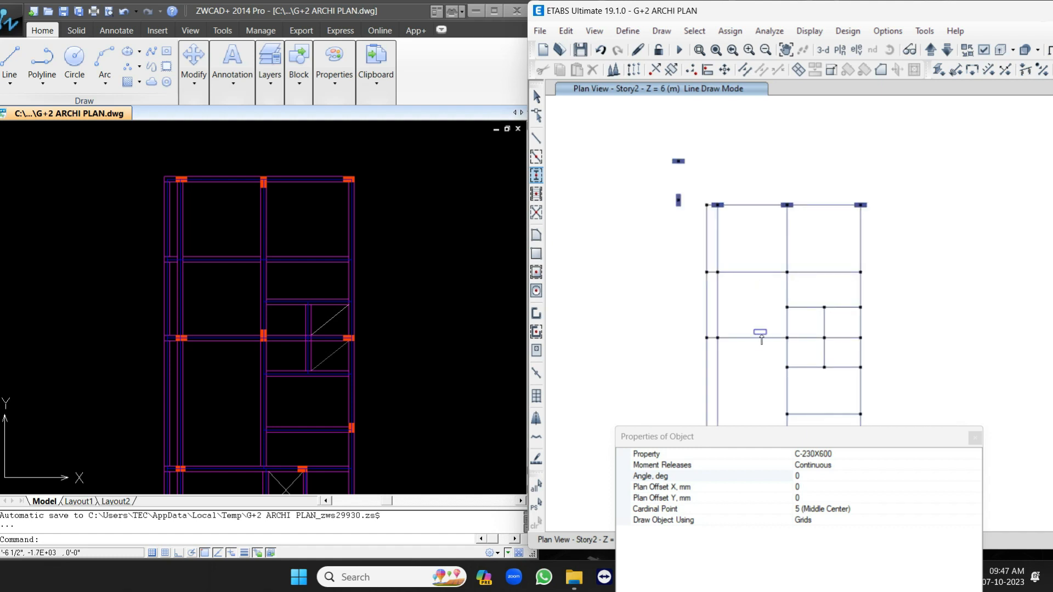
- Place three C-230X600 columns along the third beam line and one on the right-edge beam below it, all at 0°
scroll(759, 338, up, 3)
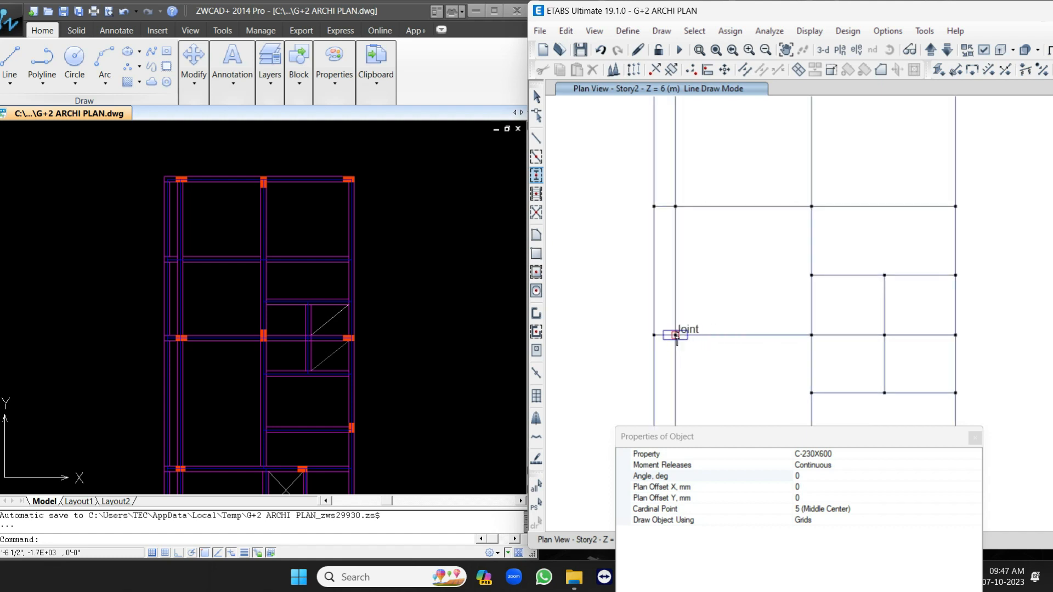
click(675, 335)
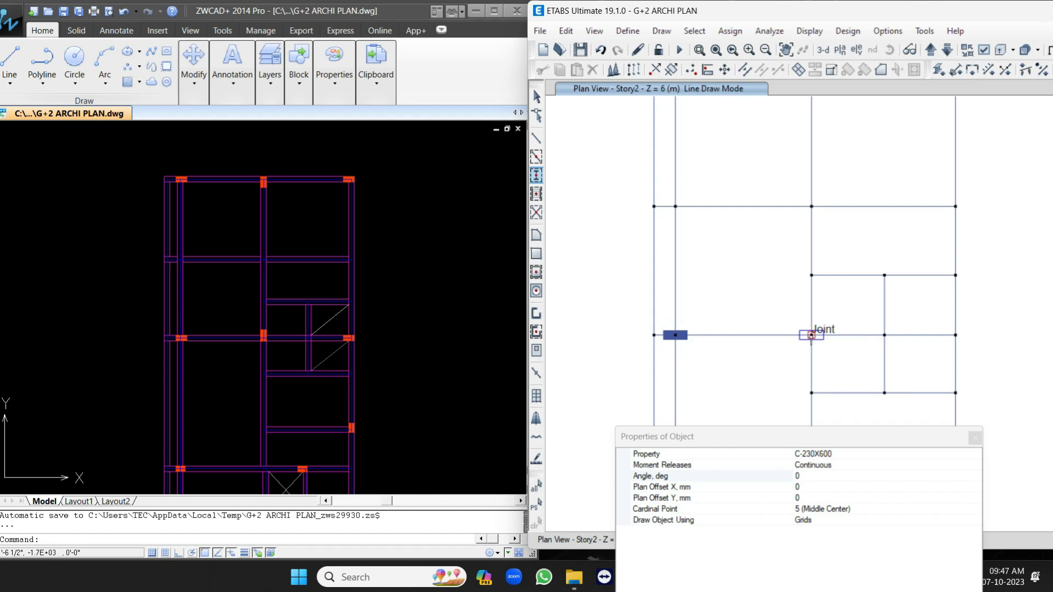
click(810, 335)
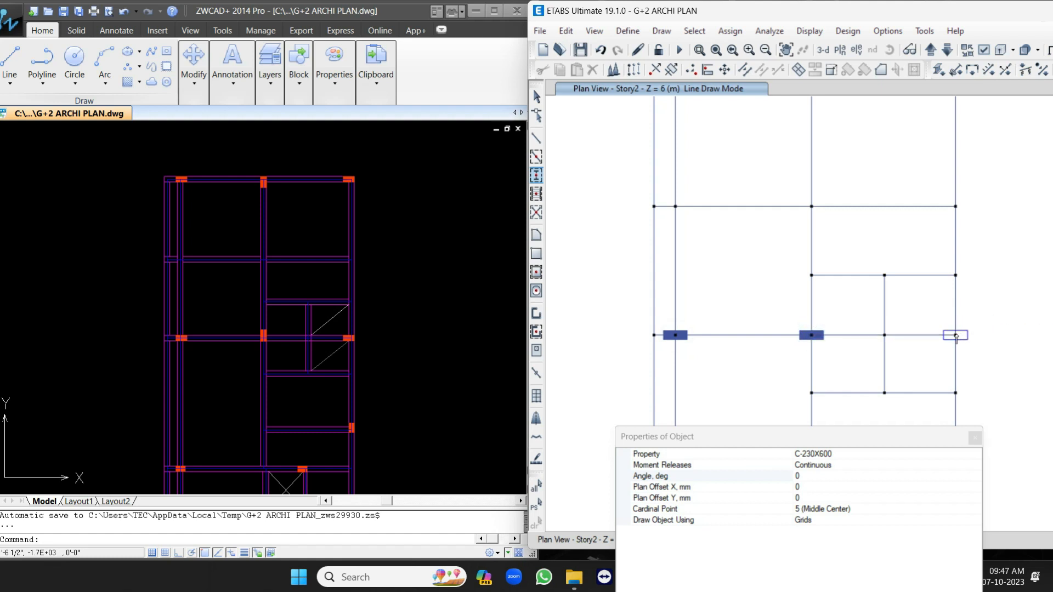
click(955, 335)
scroll(891, 258, down, 2)
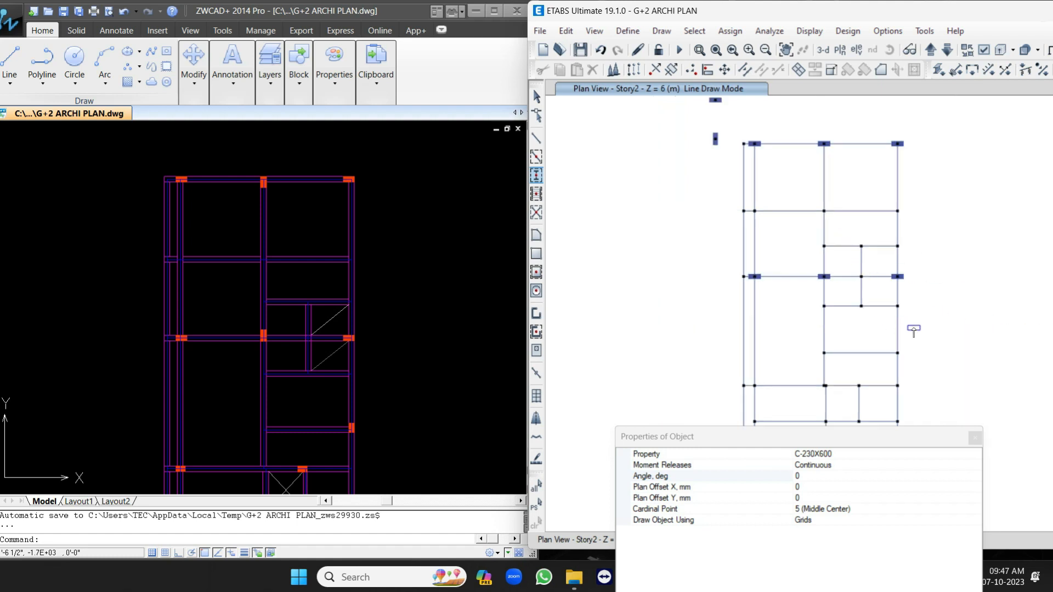
click(897, 353)
- Following the lower part of the CAD plan, place four C-230X600 columns on the two beam lines above the bottom one
scroll(751, 202, down, 2)
scroll(795, 308, up, 2)
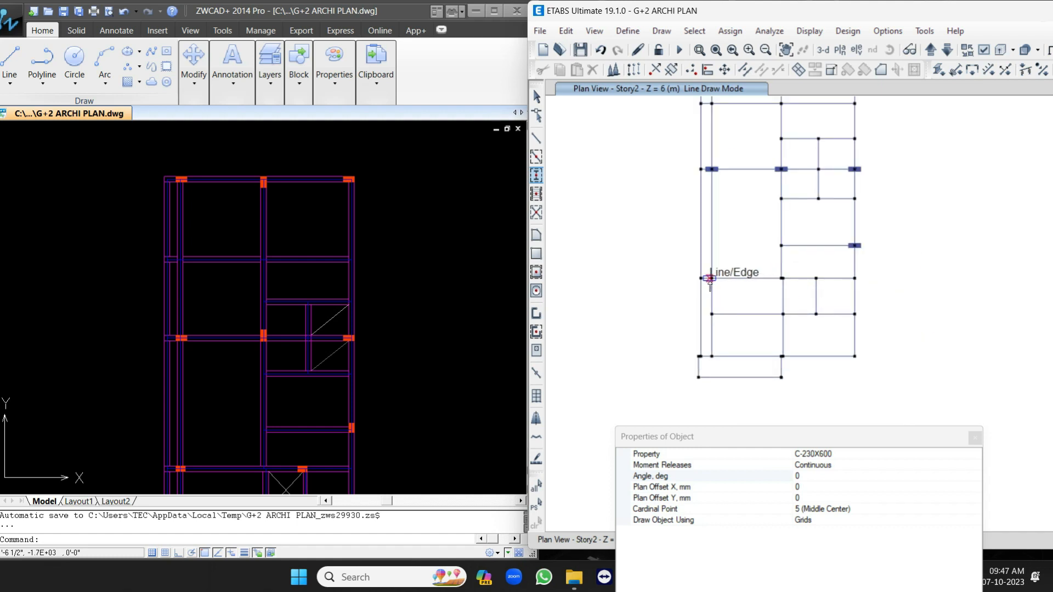
click(411, 277)
scroll(369, 224, down, 3)
scroll(351, 386, up, 2)
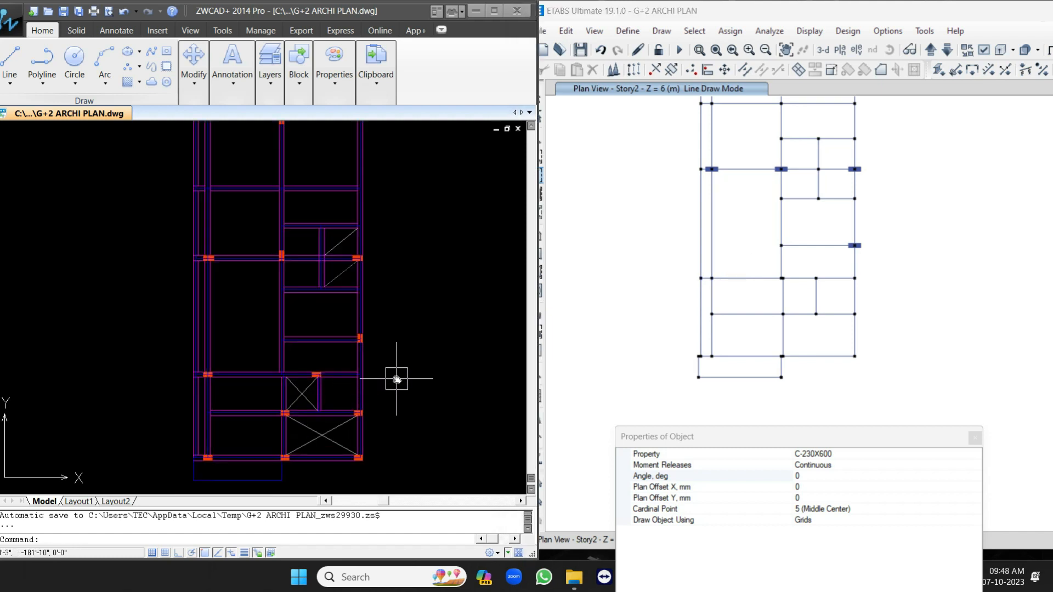
middle_drag(397, 379, 390, 286)
scroll(746, 326, up, 2)
middle_drag(762, 307, 766, 249)
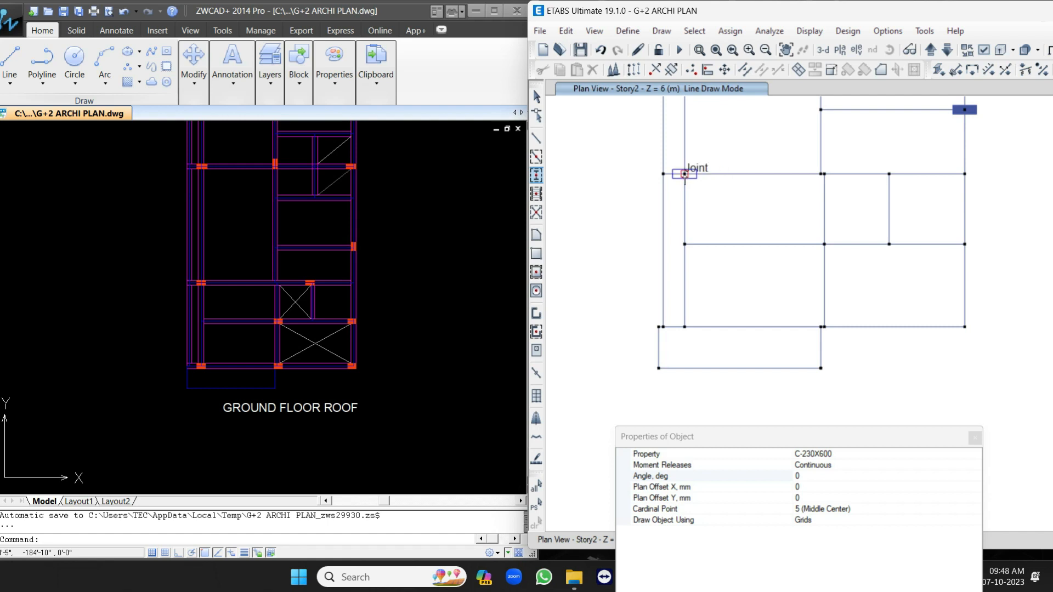
click(684, 174)
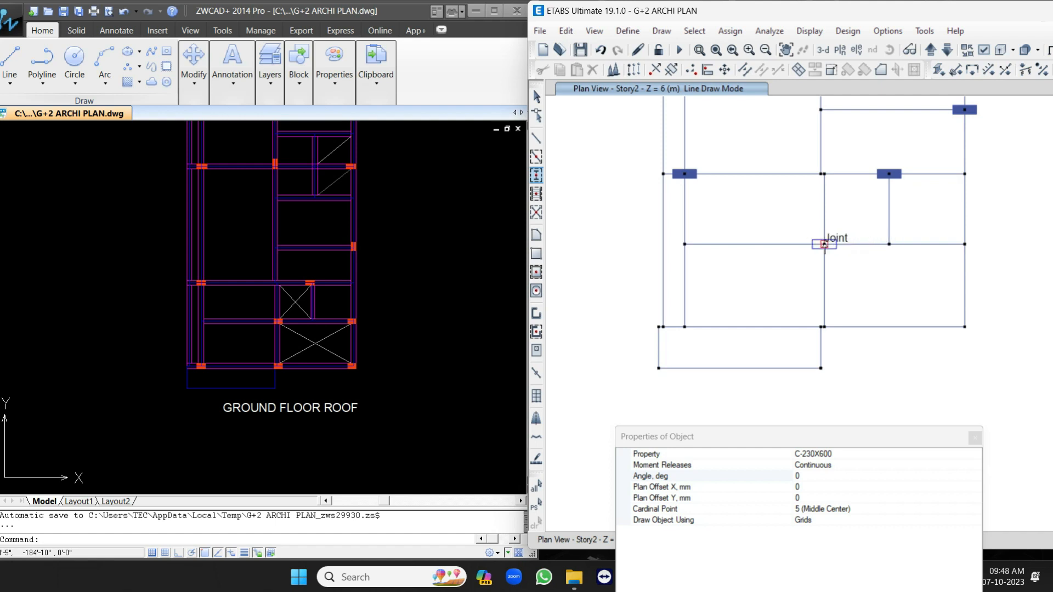
click(824, 244)
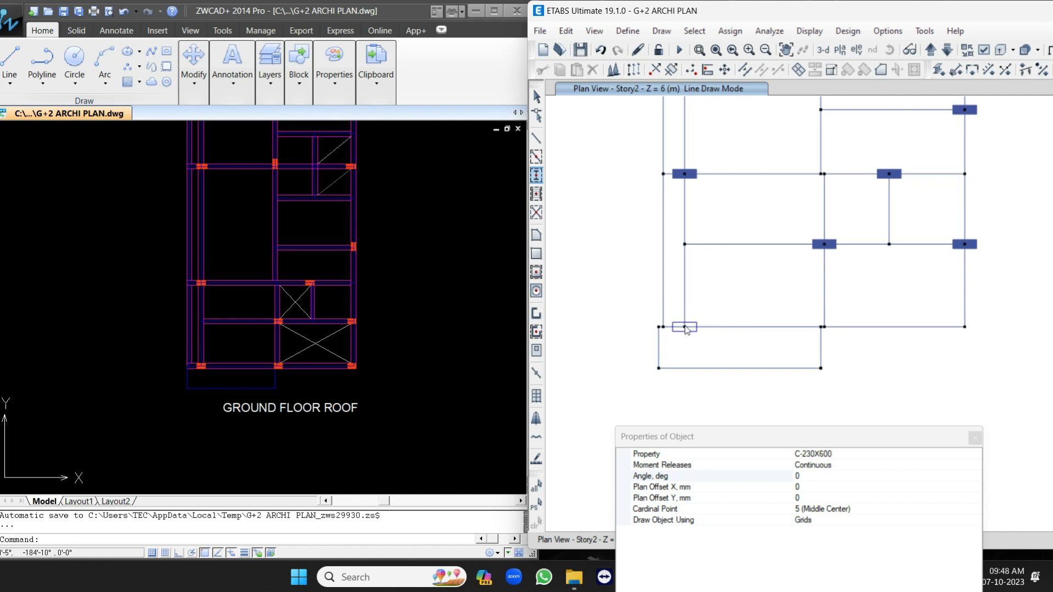
- Place three C-230X600 columns along the plan's lowest full beam line and end column drawing
scroll(825, 325, up, 3)
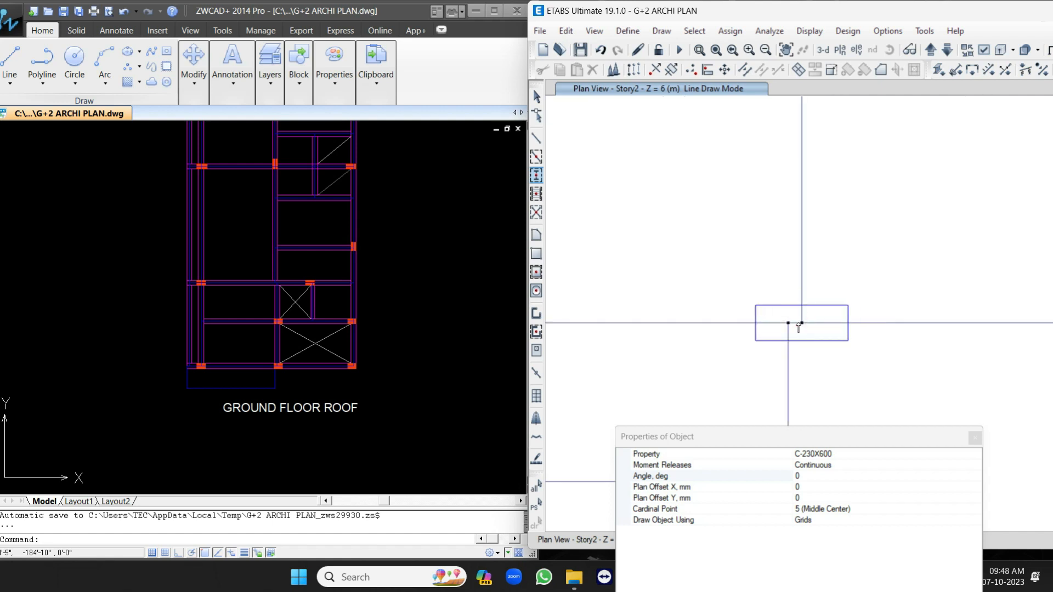
click(798, 326)
scroll(879, 296, down, 3)
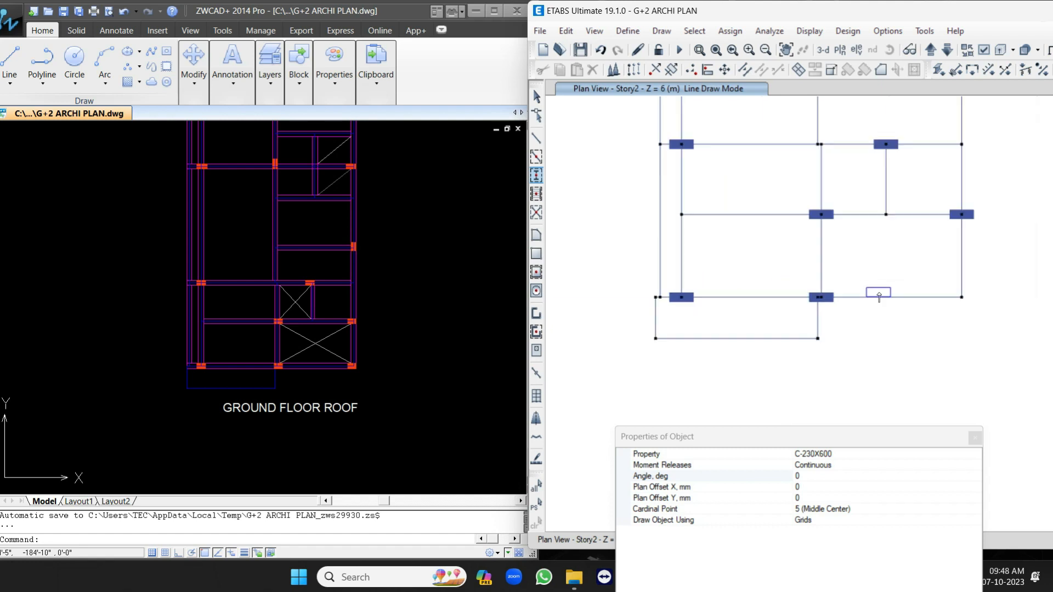
click(961, 297)
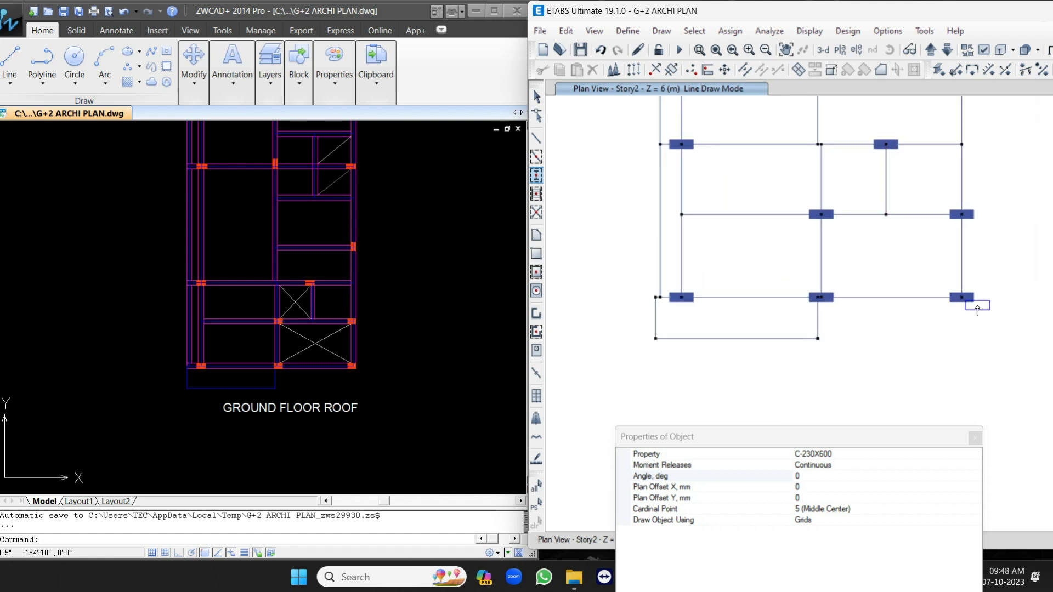
key(Escape)
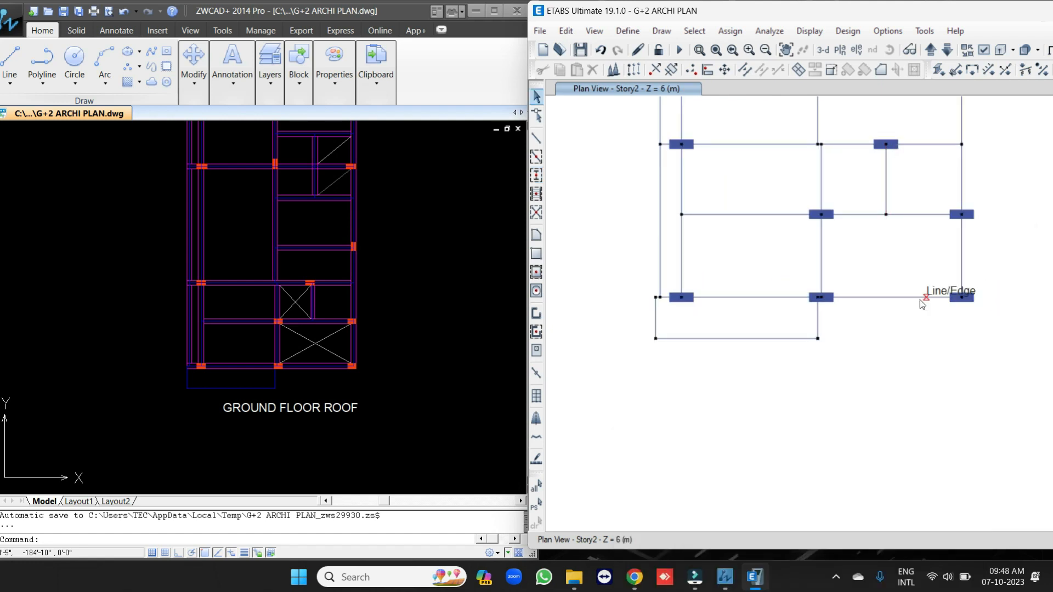
- Compare the column orientations on the ZWCAD ground floor roof plan with the columns placed in the ETABS model
click(431, 322)
scroll(277, 301, up, 1)
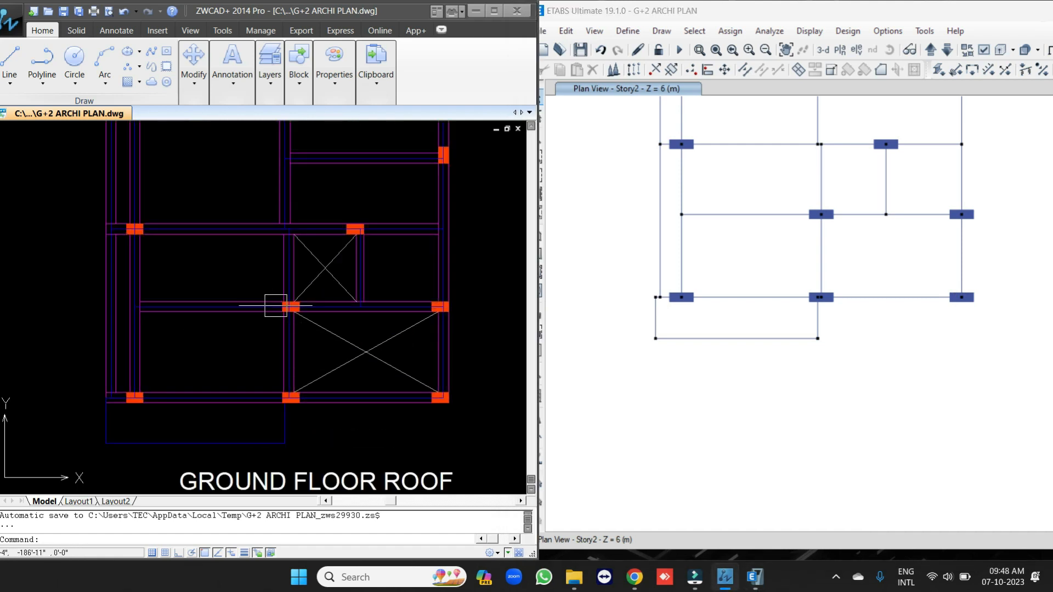
scroll(277, 301, up, 1)
scroll(364, 223, down, 2)
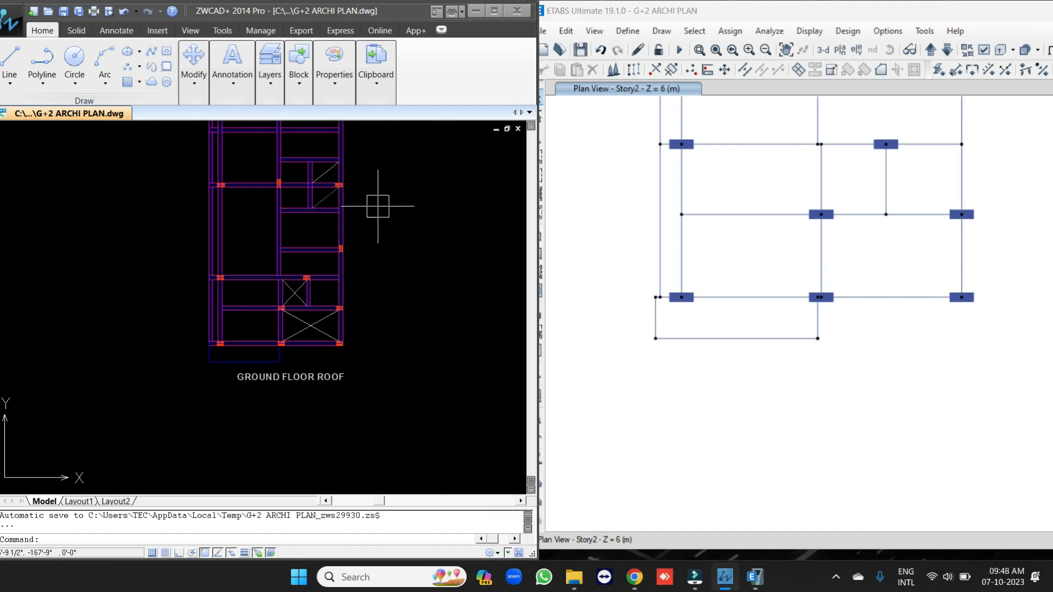
middle_drag(376, 207, 371, 255)
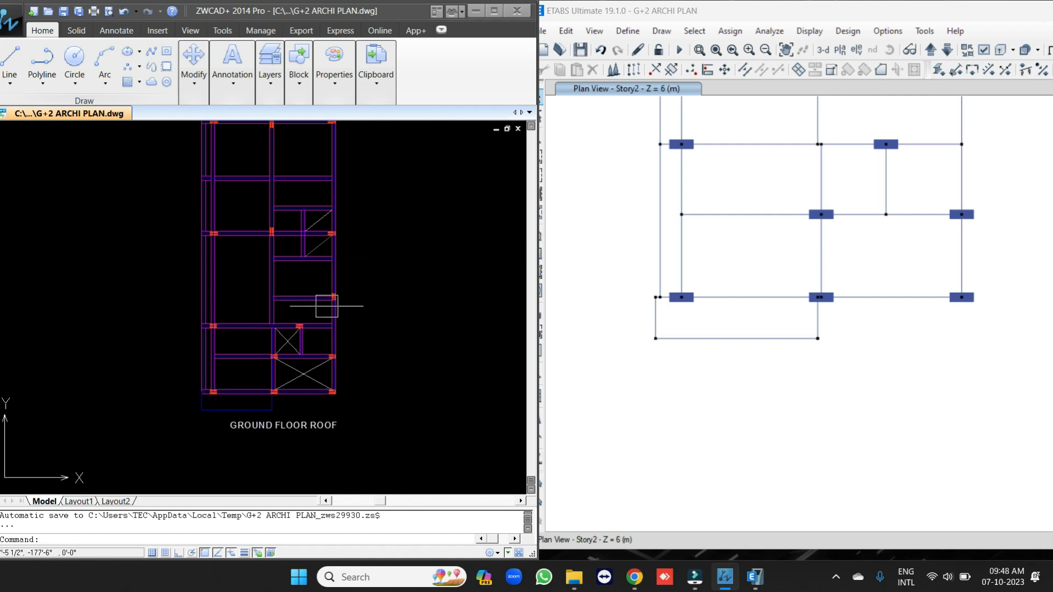
scroll(344, 292, up, 3)
middle_drag(904, 188, 867, 329)
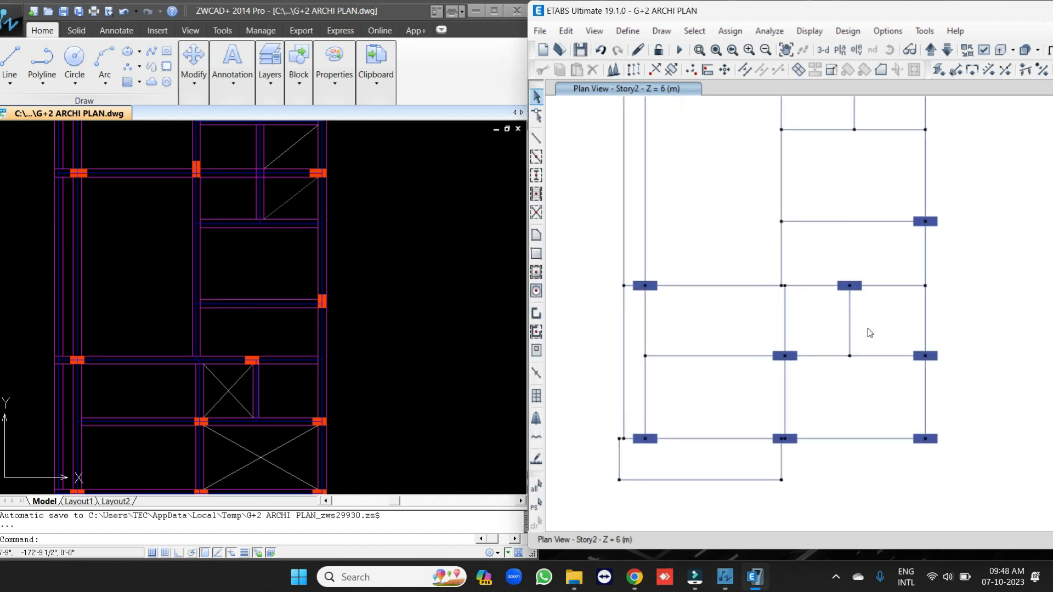
scroll(866, 328, up, 3)
scroll(878, 268, down, 6)
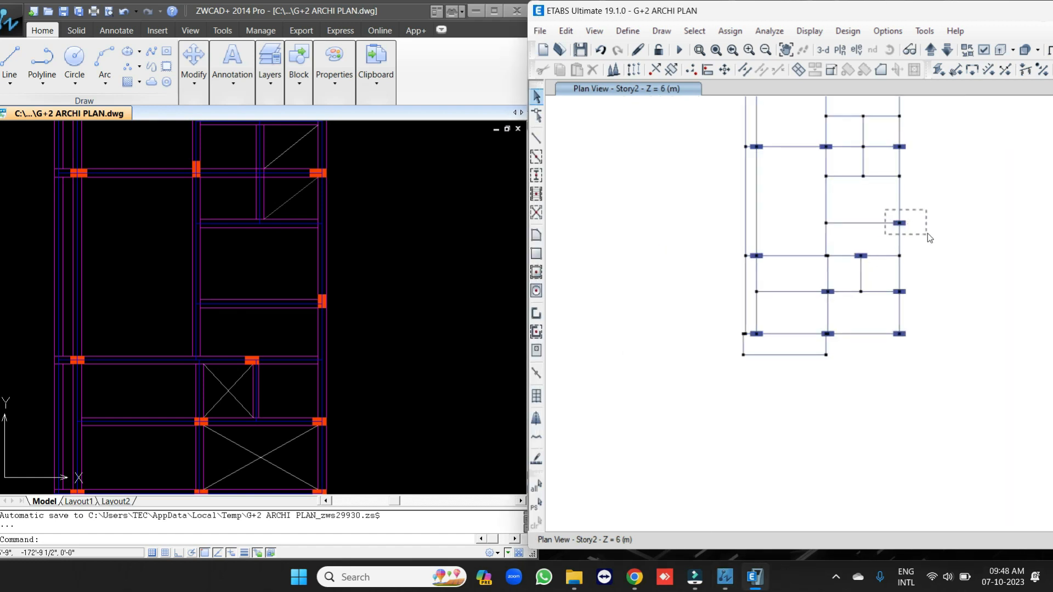
- Rotate the local axes of the two middle columns on the first and third beam lines and the right-edge column by 90°, then clear the assignment display
drag(926, 232, 926, 232)
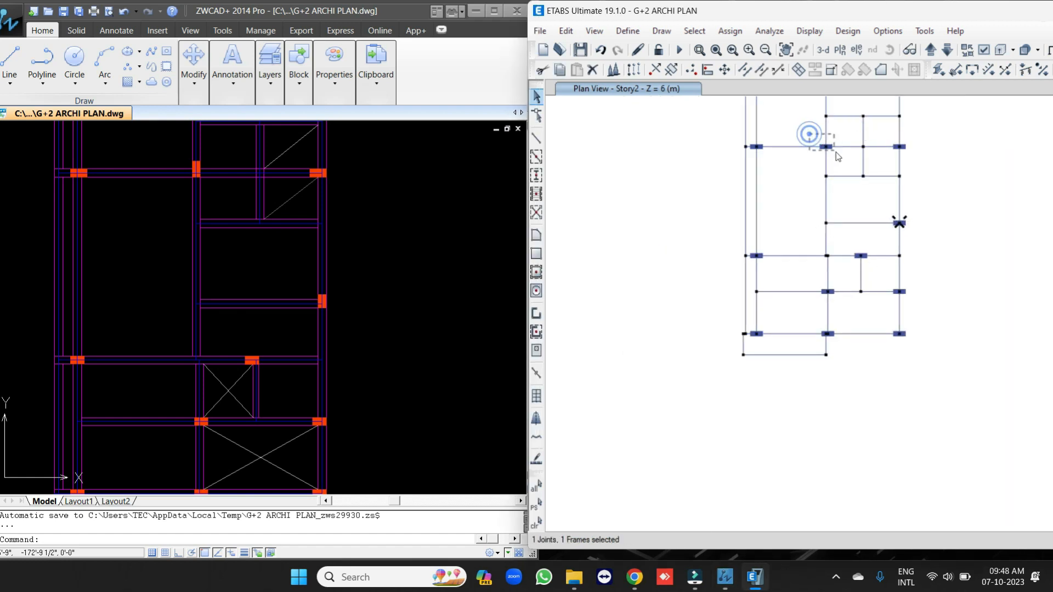
drag(835, 152, 836, 153)
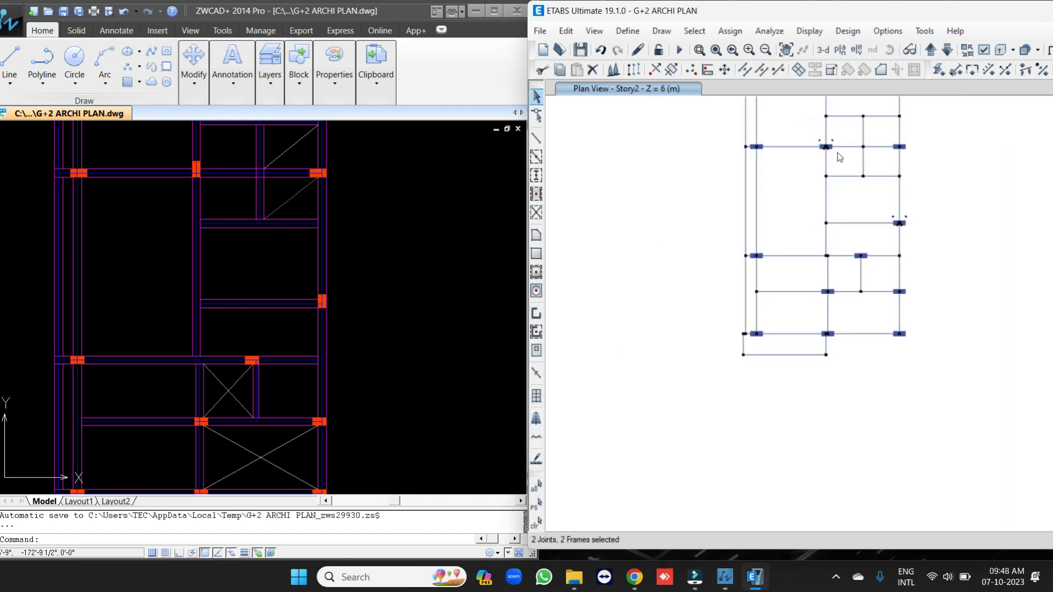
click(406, 195)
scroll(429, 358, down, 3)
scroll(428, 168, up, 3)
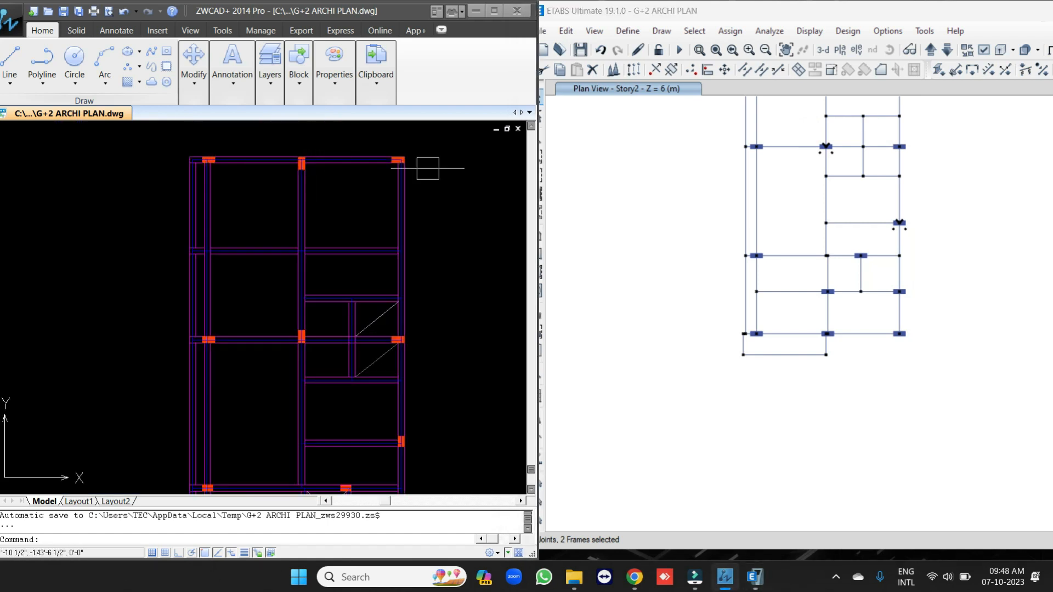
middle_drag(728, 250, 694, 375)
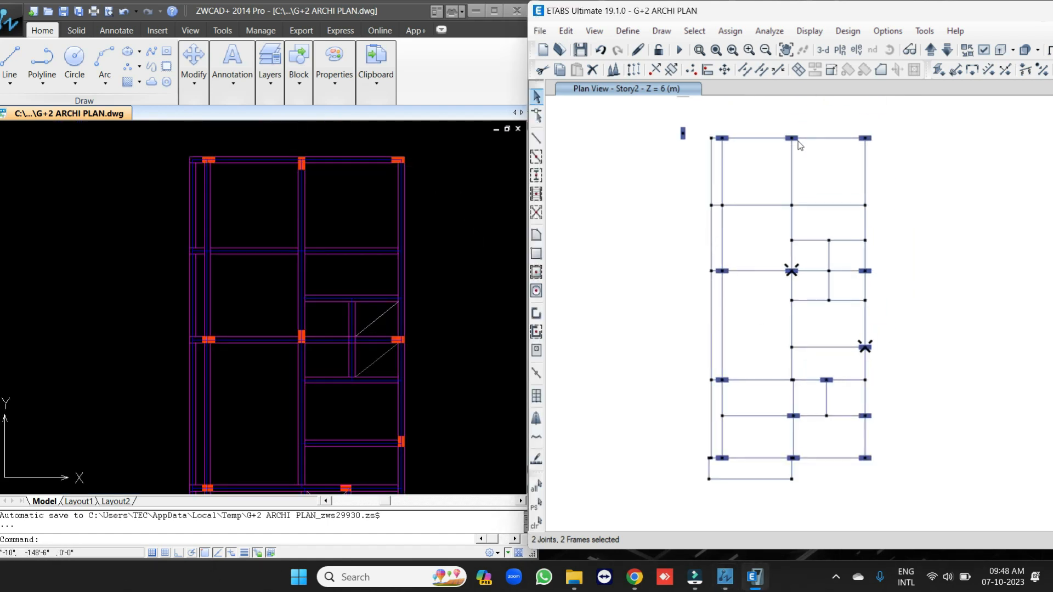
drag(793, 149, 798, 157)
click(730, 30)
click(754, 66)
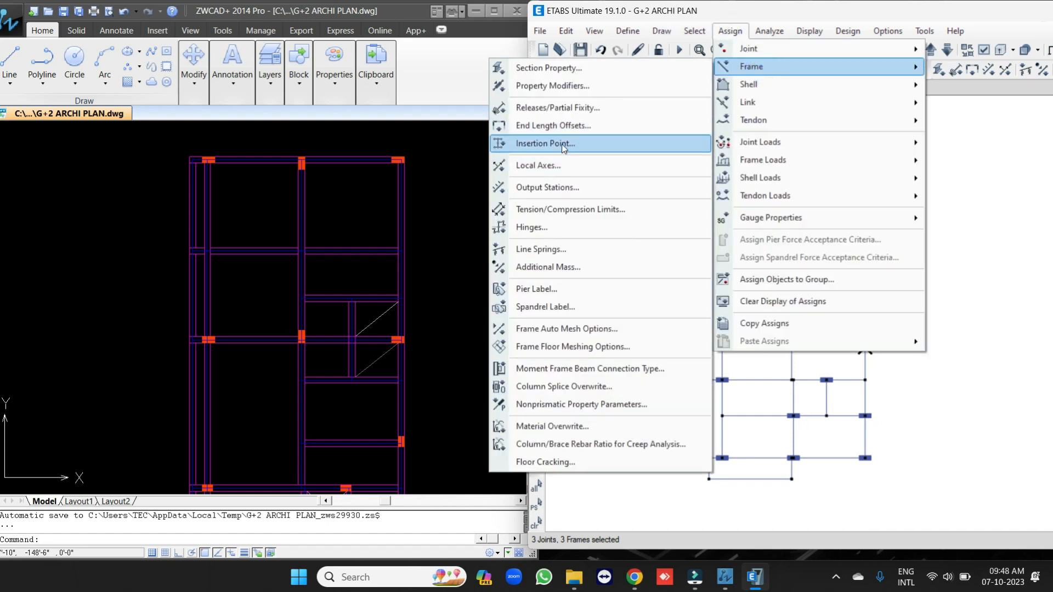
click(559, 165)
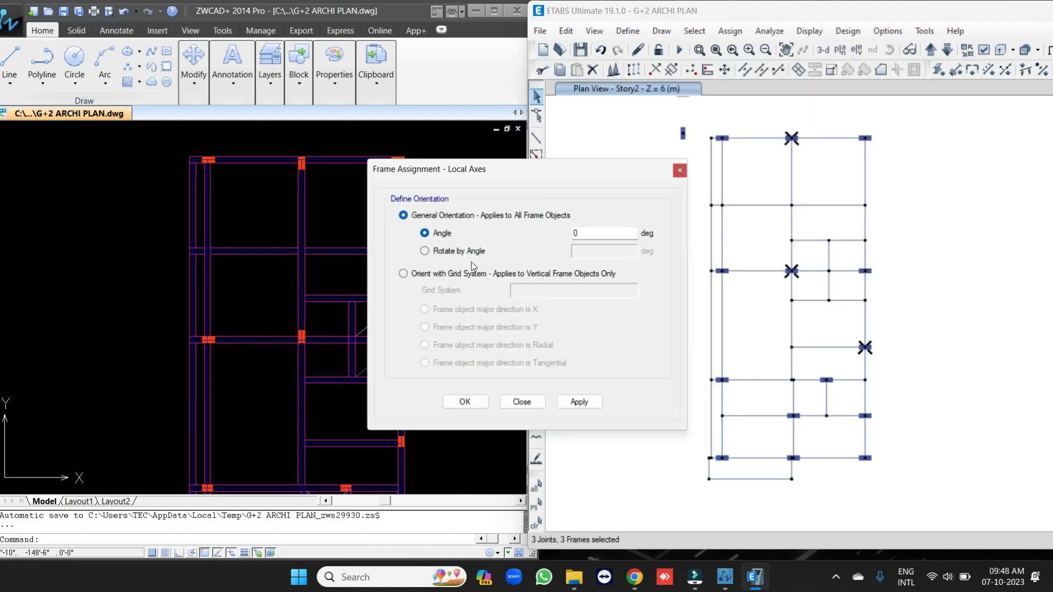
click(424, 250)
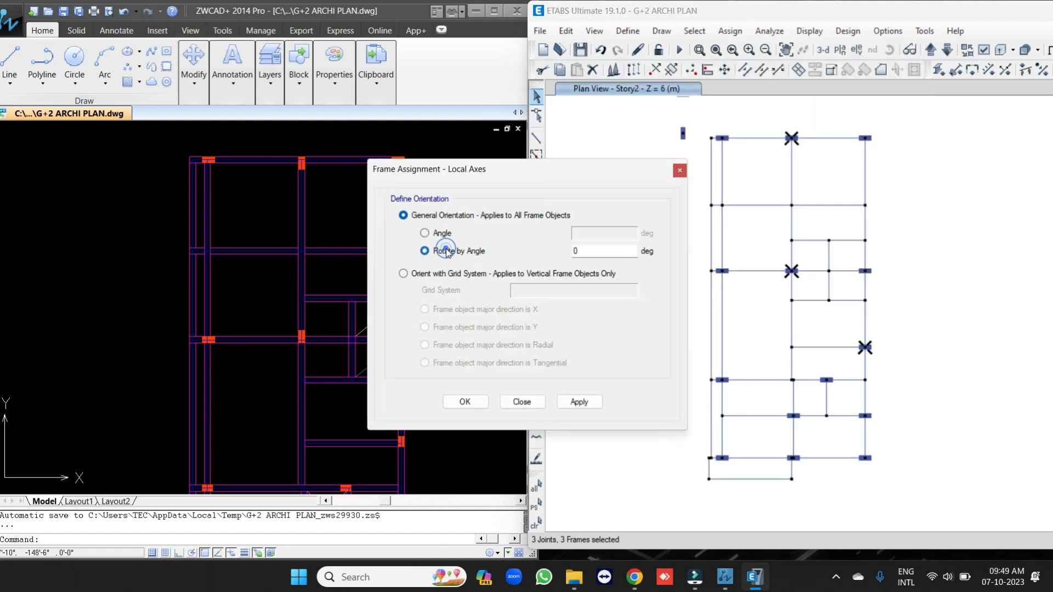
double_click(599, 251)
text(90)
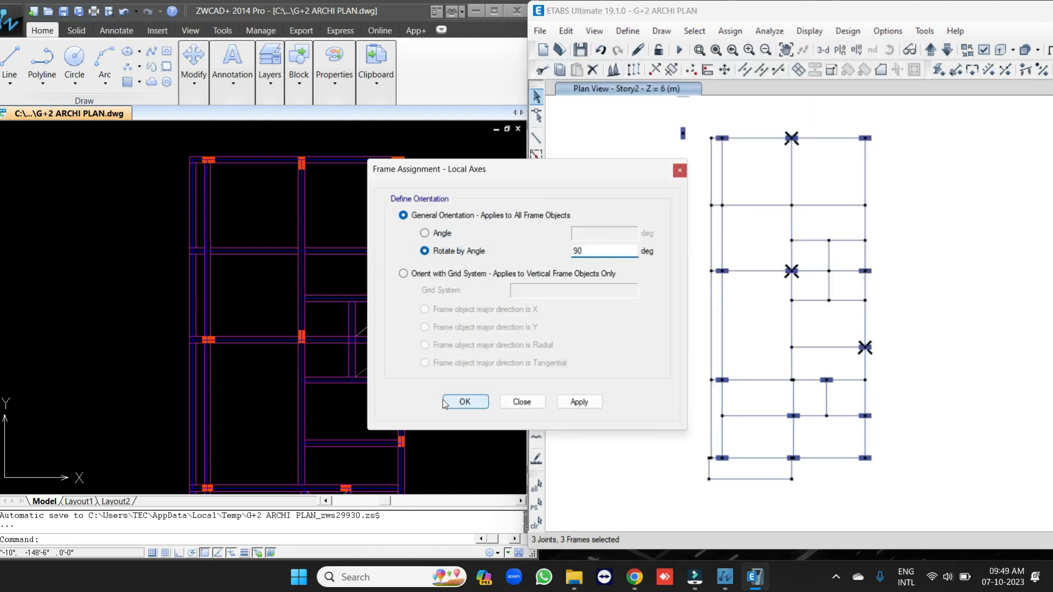
click(460, 402)
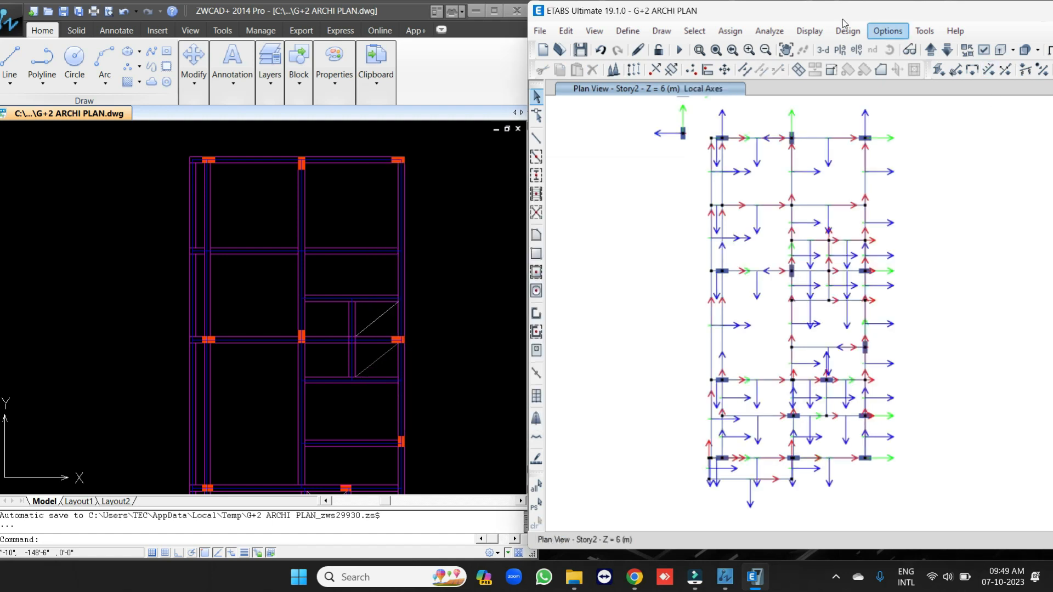
click(809, 30)
click(847, 50)
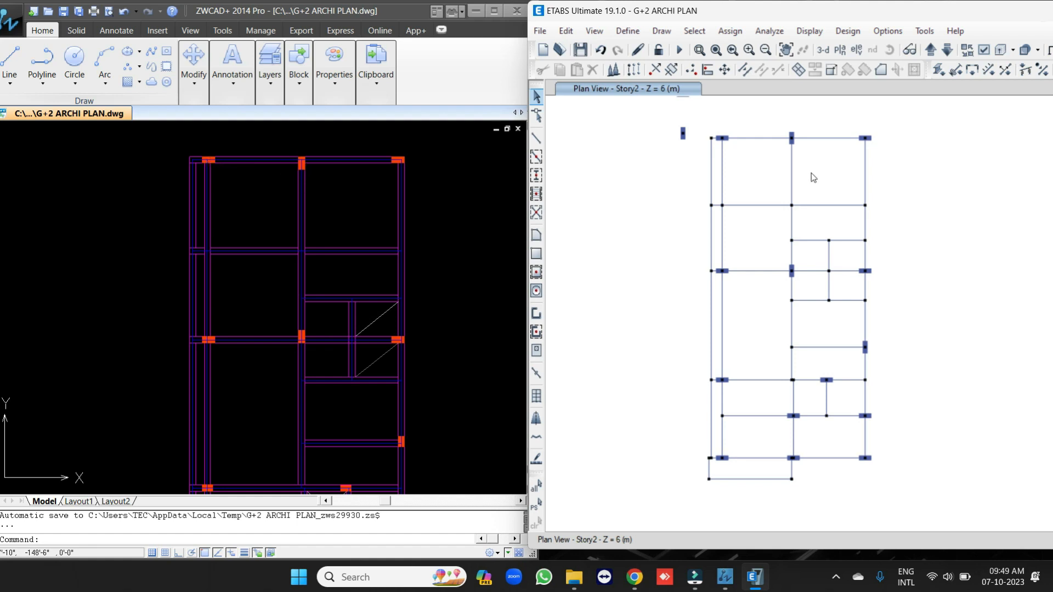
- Delete the two stray columns outside the building's upper-left corner on the Story2 plan
mouse_move(812, 299)
middle_down()
mouse_move(813, 243)
mouse_move(803, 305)
middle_up()
middle_drag(676, 173, 701, 311)
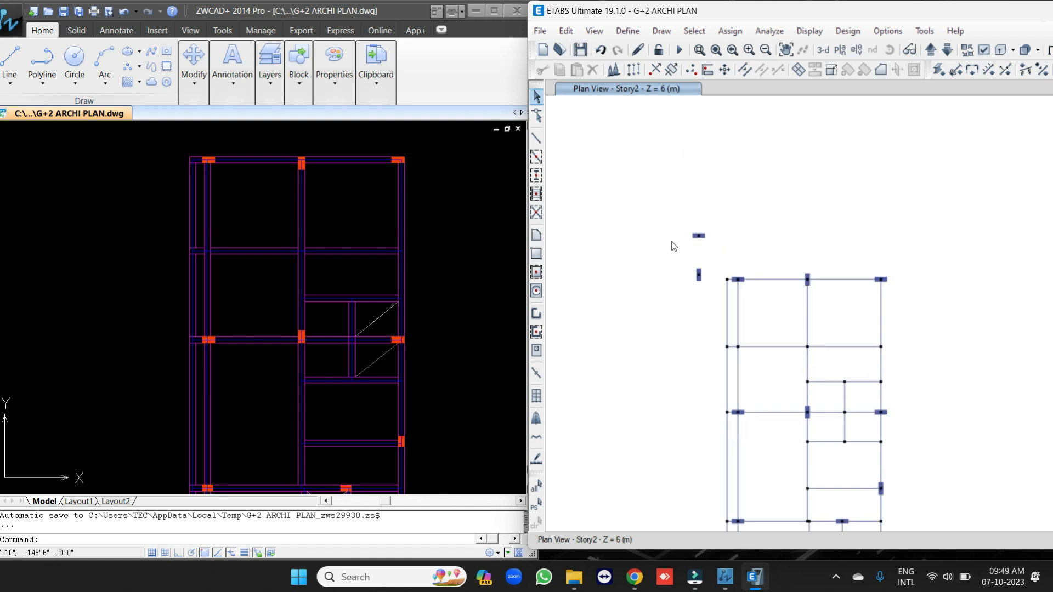
drag(656, 177, 706, 299)
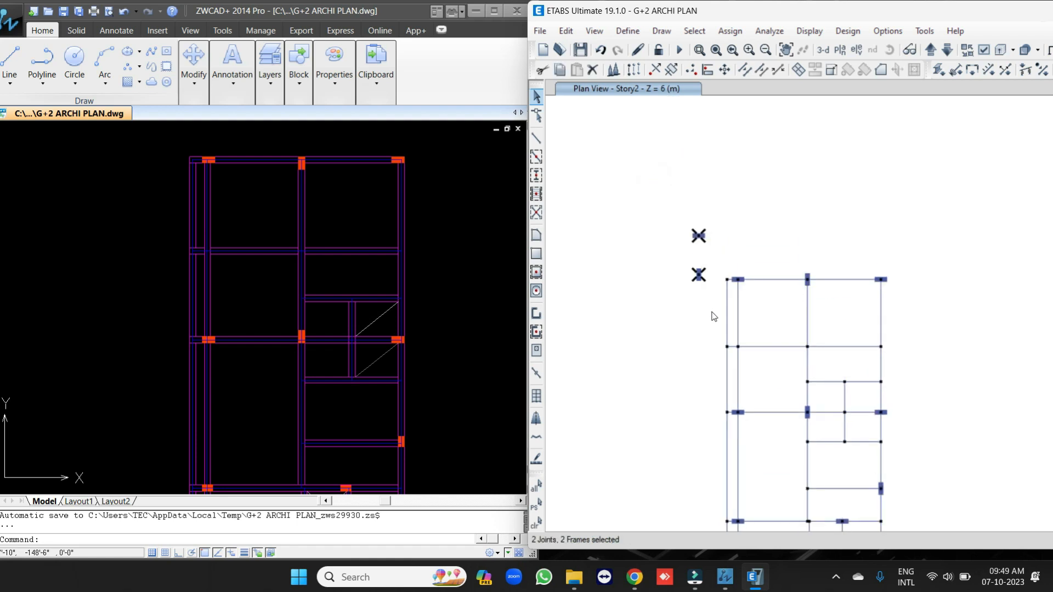
click(592, 70)
scroll(760, 147, down, 3)
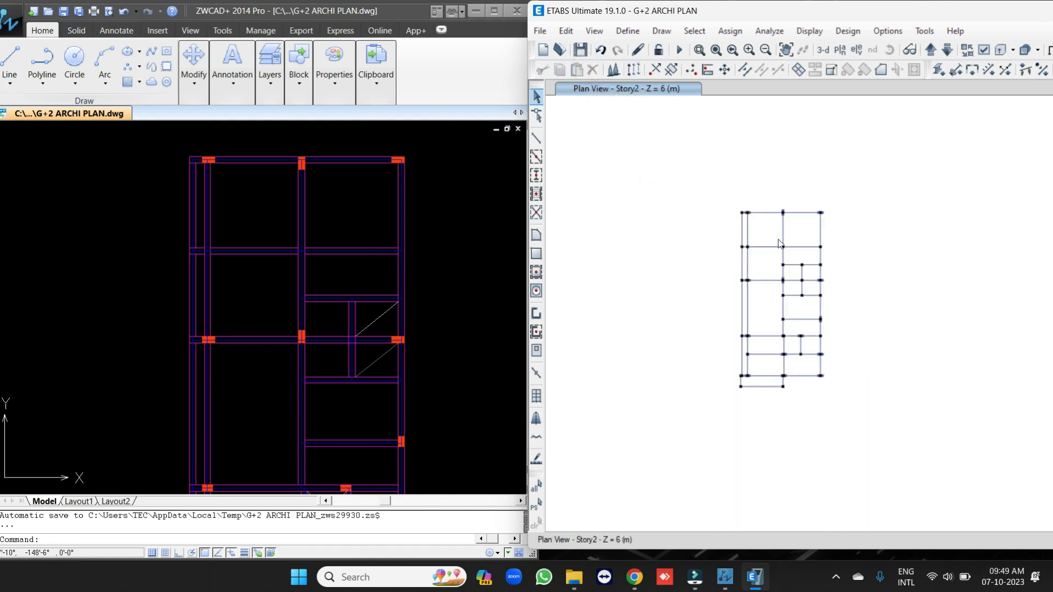
scroll(810, 276, up, 3)
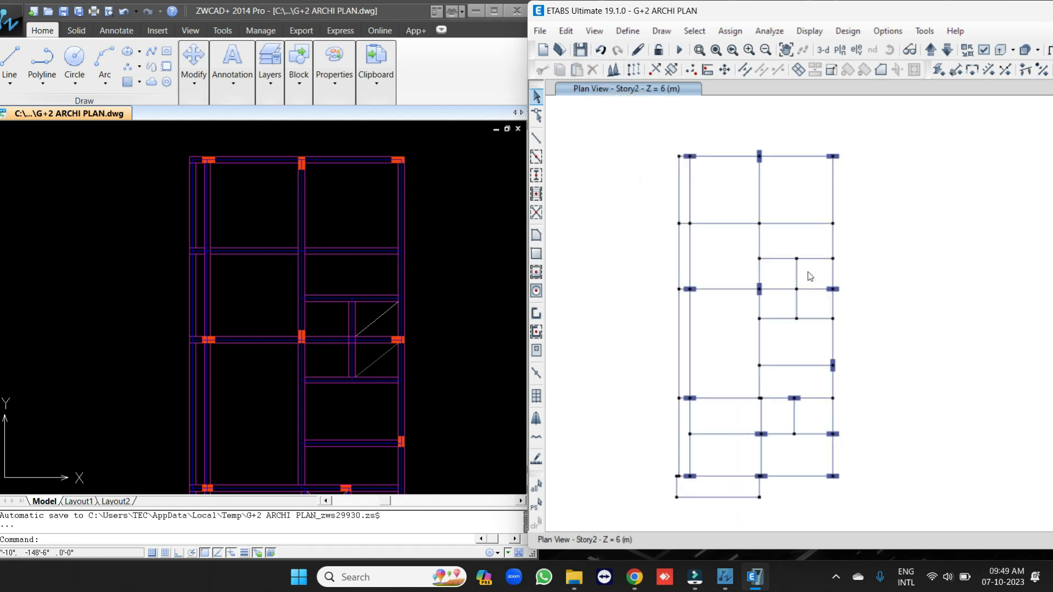
- Inspect the column joints on the Story1 plan and in the 3-D view, and return to the Story2 plan
click(122, 224)
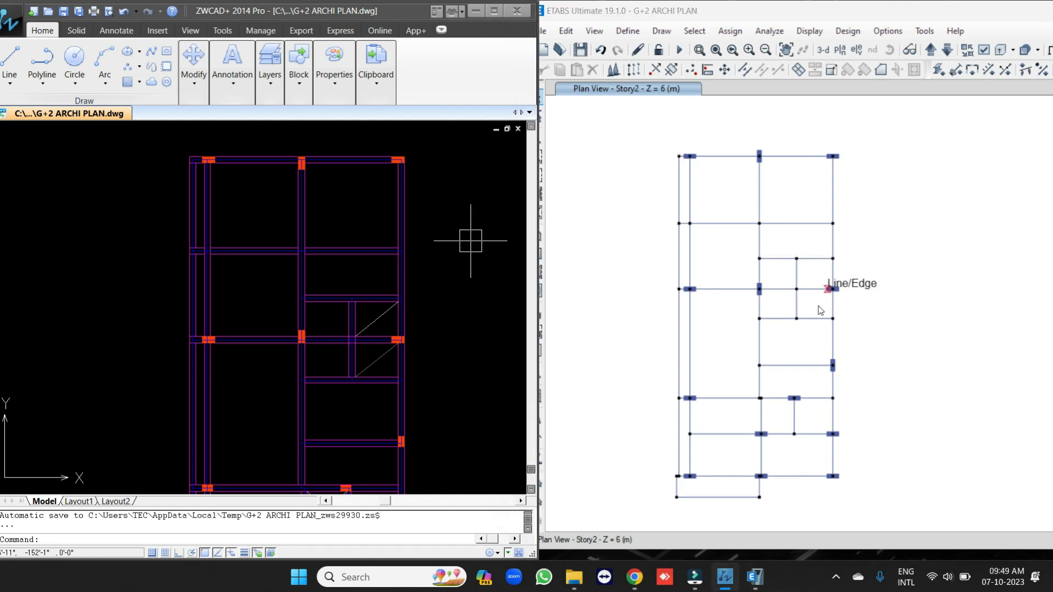
click(946, 50)
click(946, 50)
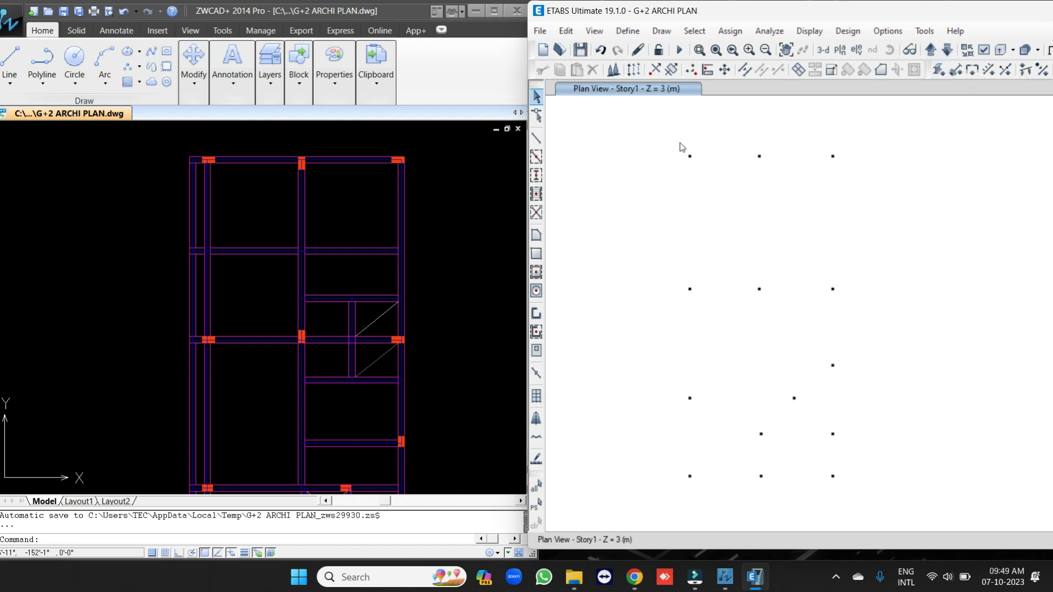
click(689, 157)
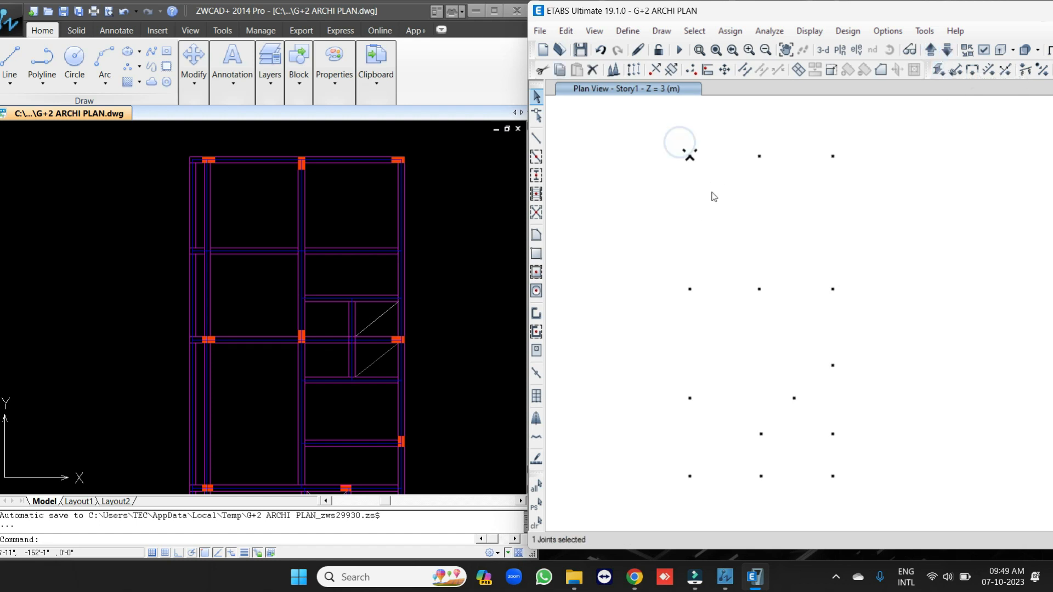
click(822, 50)
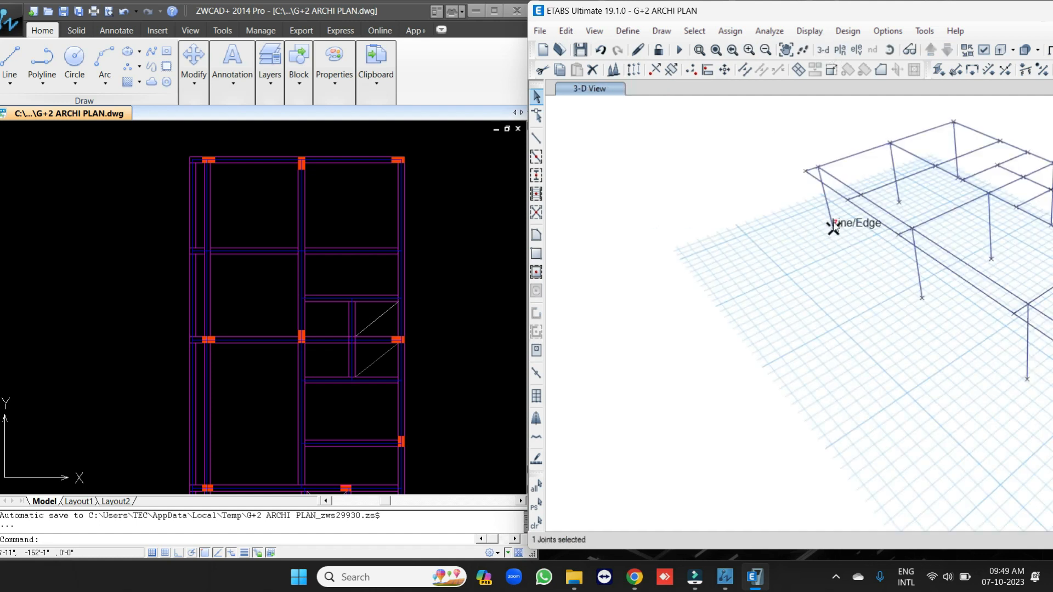
click(840, 50)
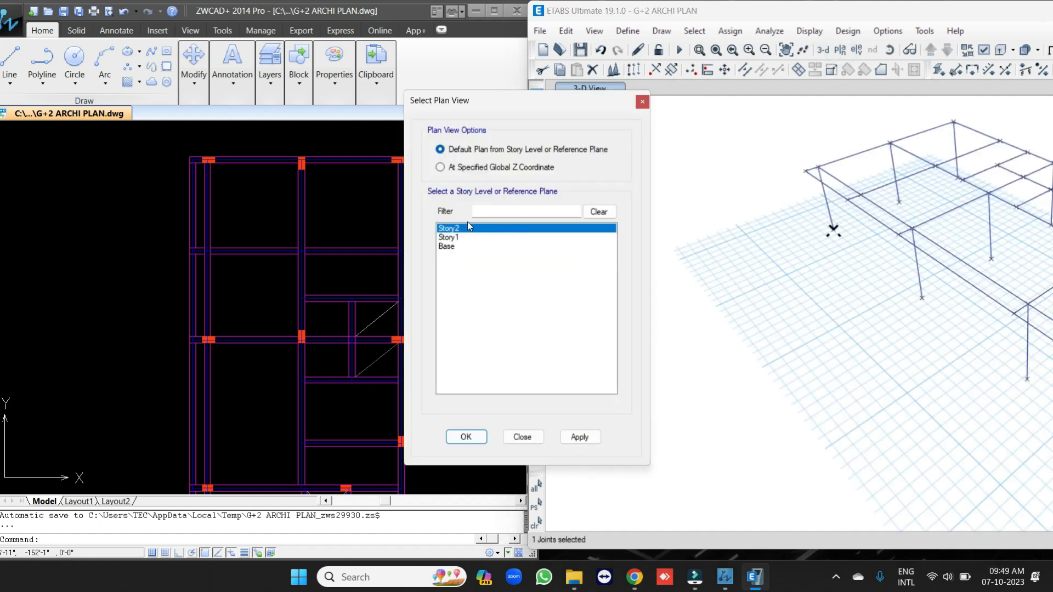
click(467, 436)
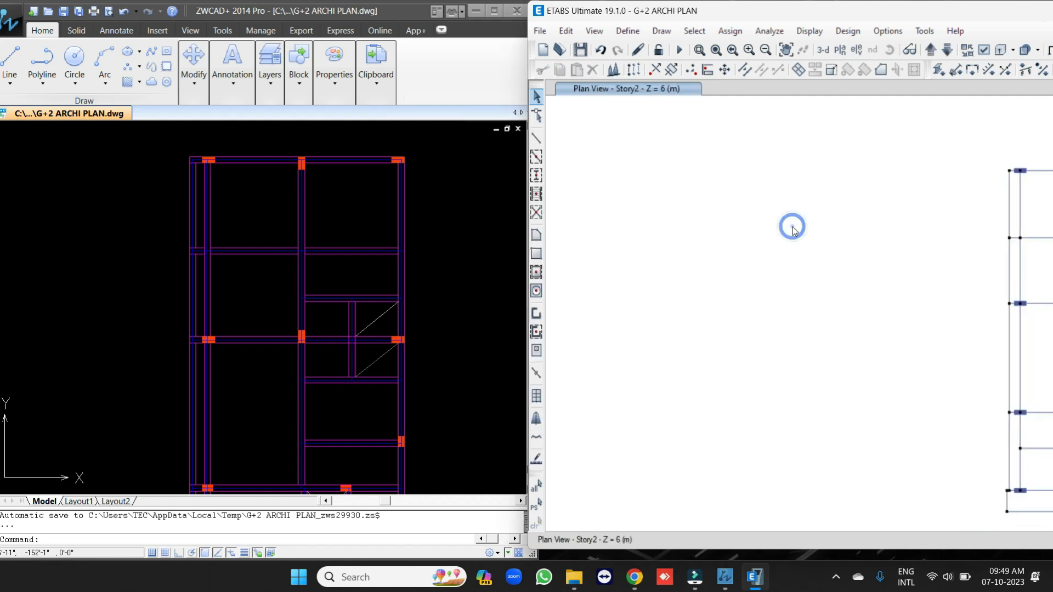
middle_drag(951, 256, 825, 234)
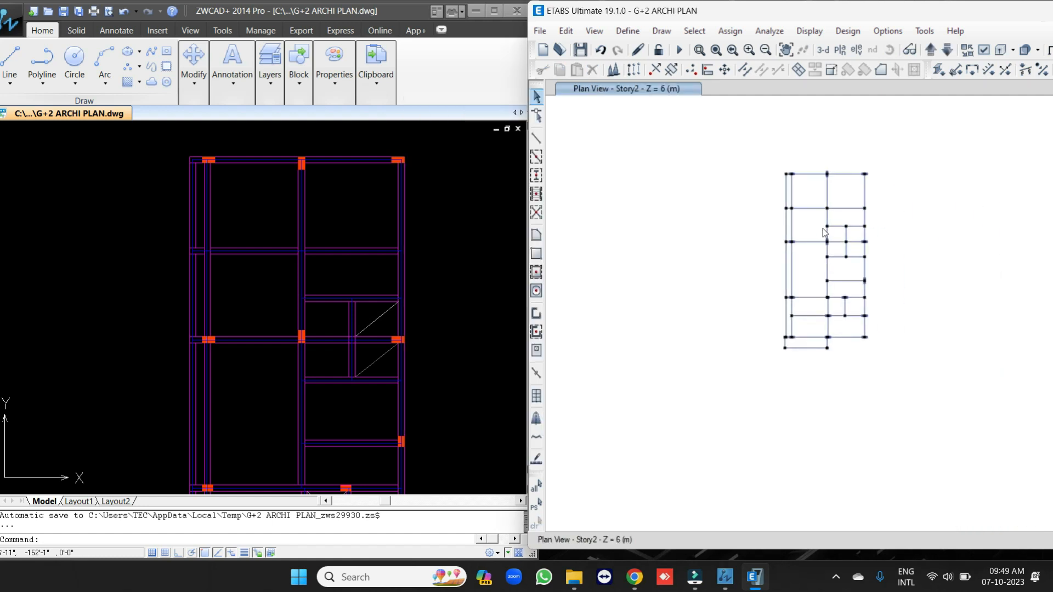
scroll(823, 231, up, 2)
- In ZWCAD, compare the plinth beam, ground, first and second floor roof and headroom layouts
click(455, 206)
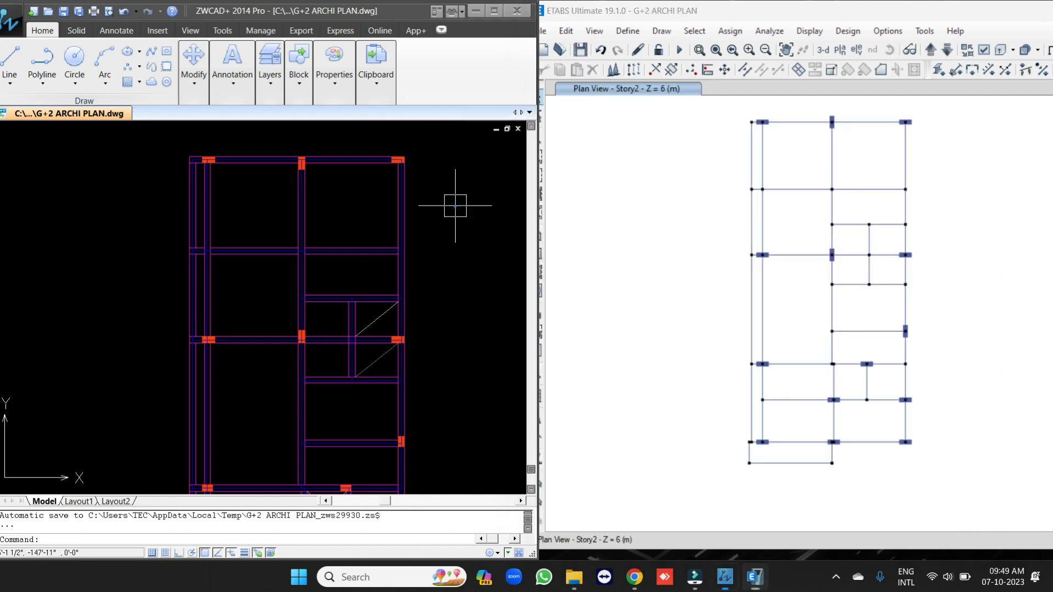
scroll(370, 196, down, 10)
middle_drag(392, 320, 411, 571)
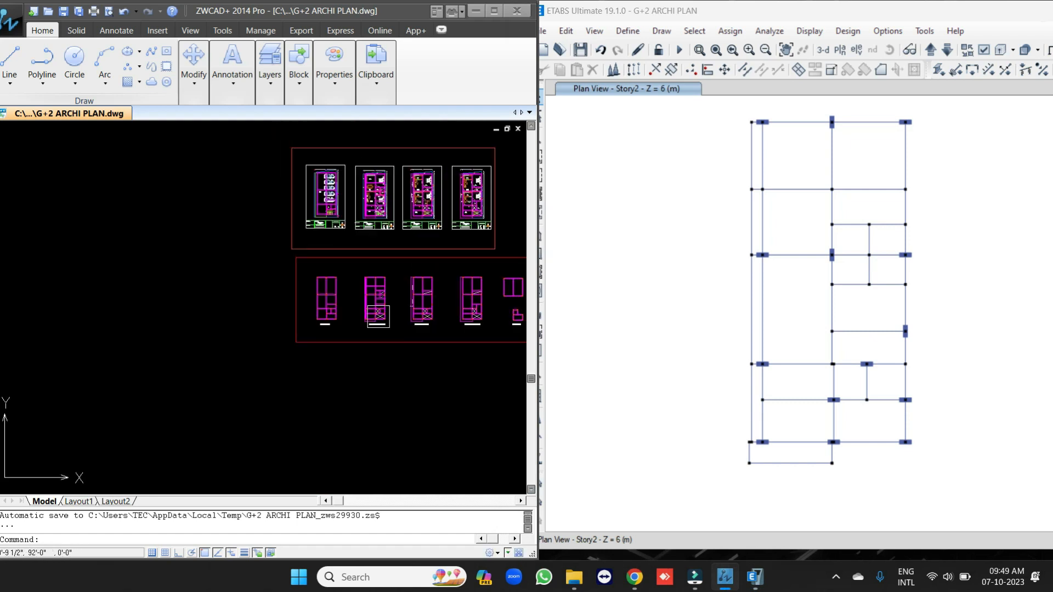
scroll(378, 316, up, 5)
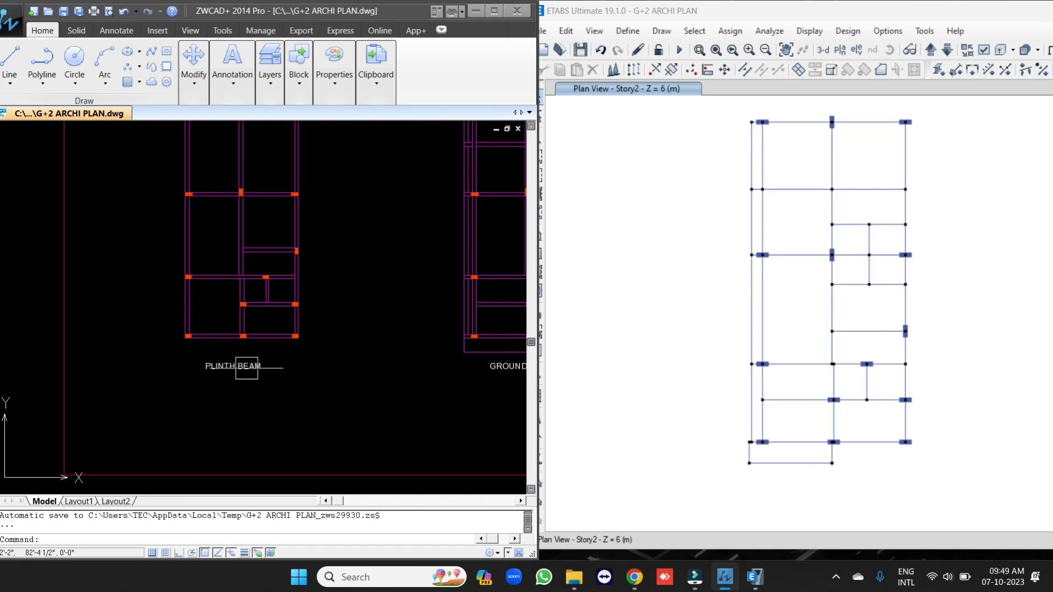
scroll(145, 314, down, 2)
scroll(345, 340, up, 2)
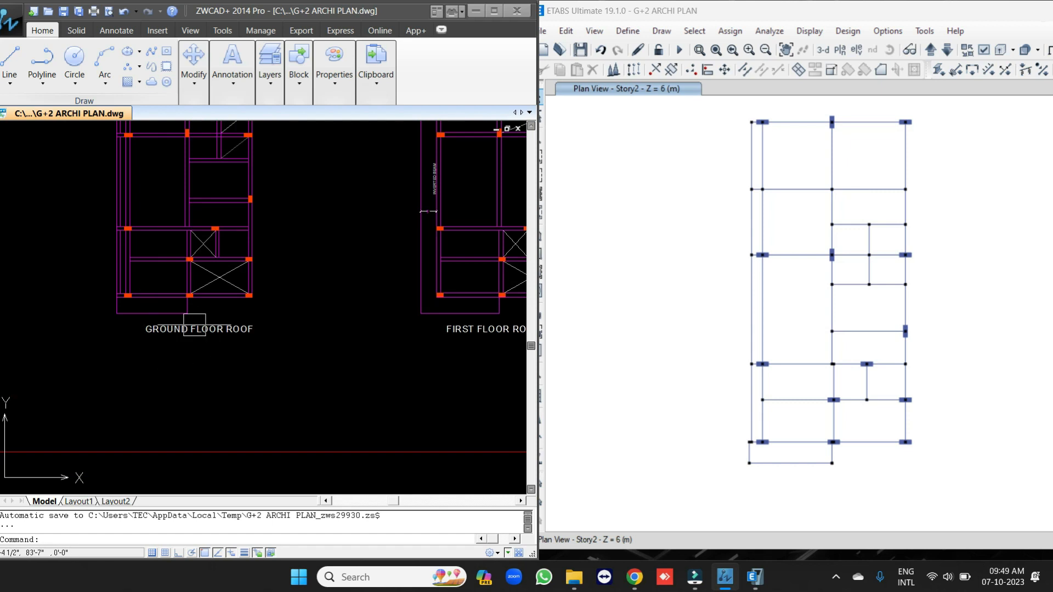
scroll(195, 328, down, 2)
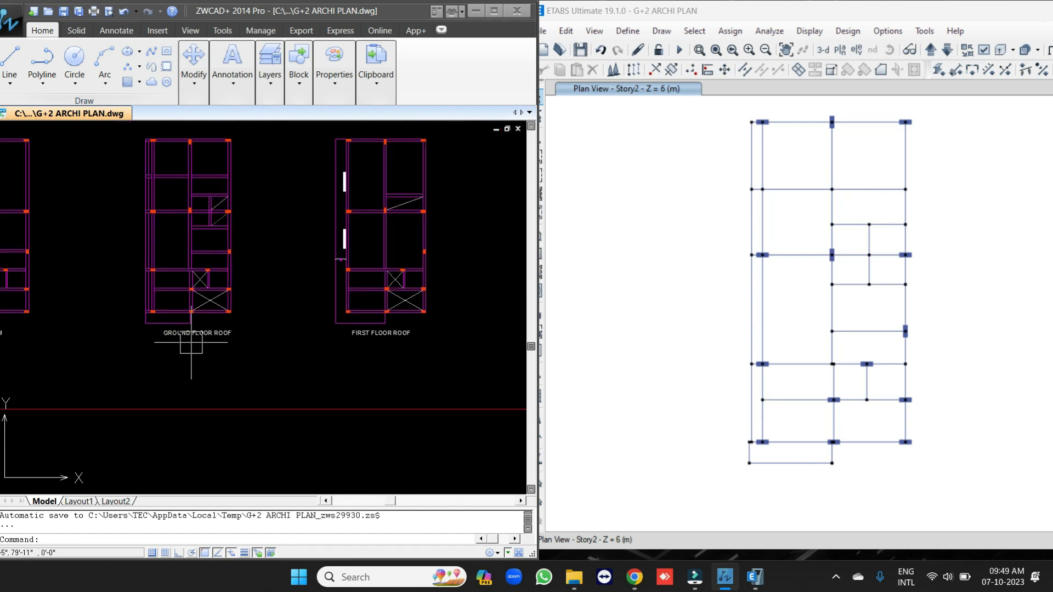
scroll(419, 329, up, 3)
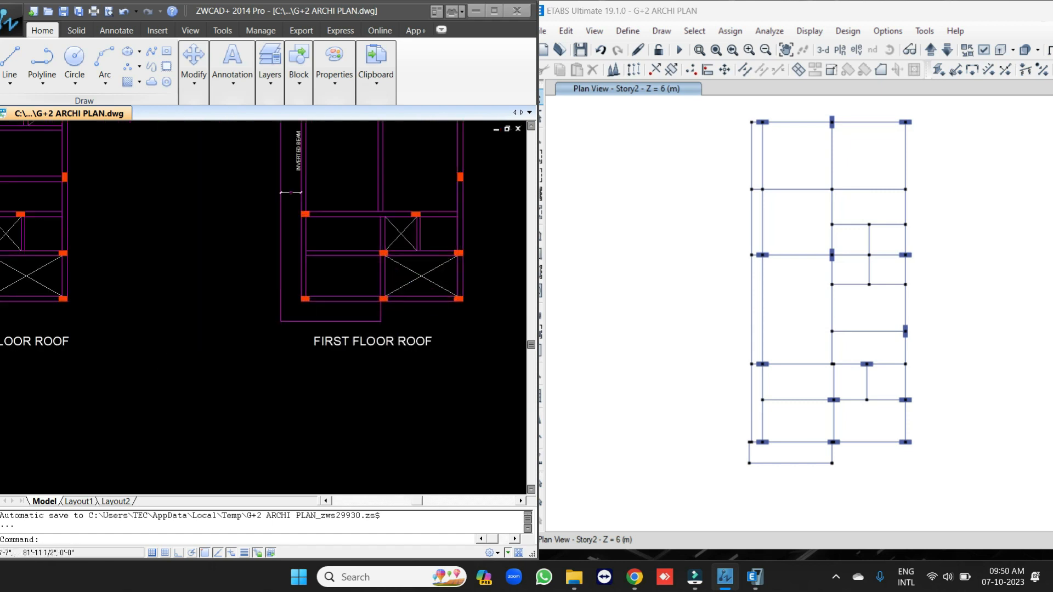
scroll(362, 264, down, 4)
middle_drag(402, 262, 195, 268)
scroll(316, 342, up, 3)
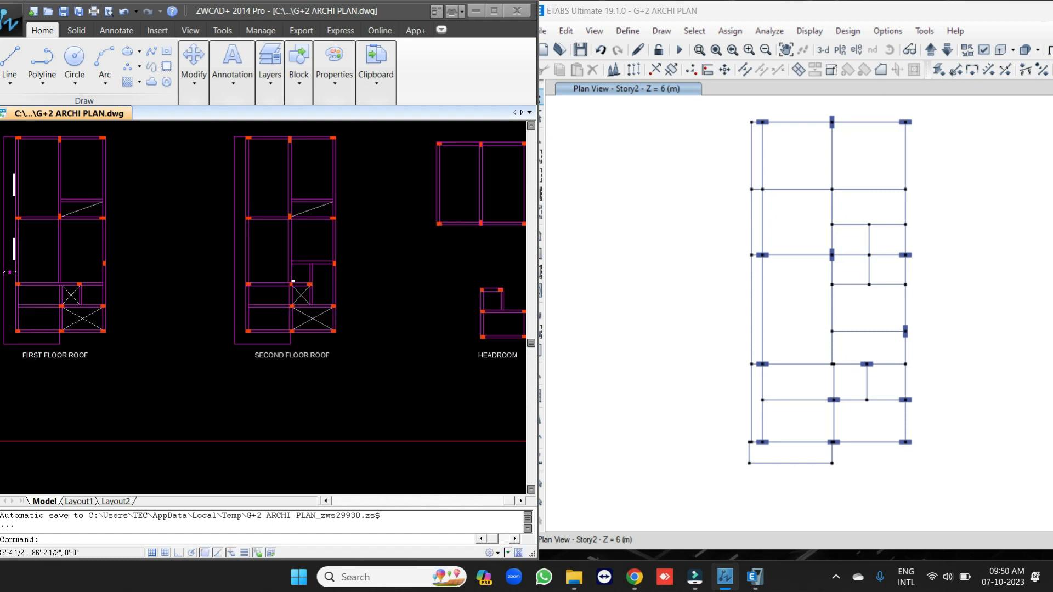
scroll(324, 329, down, 3)
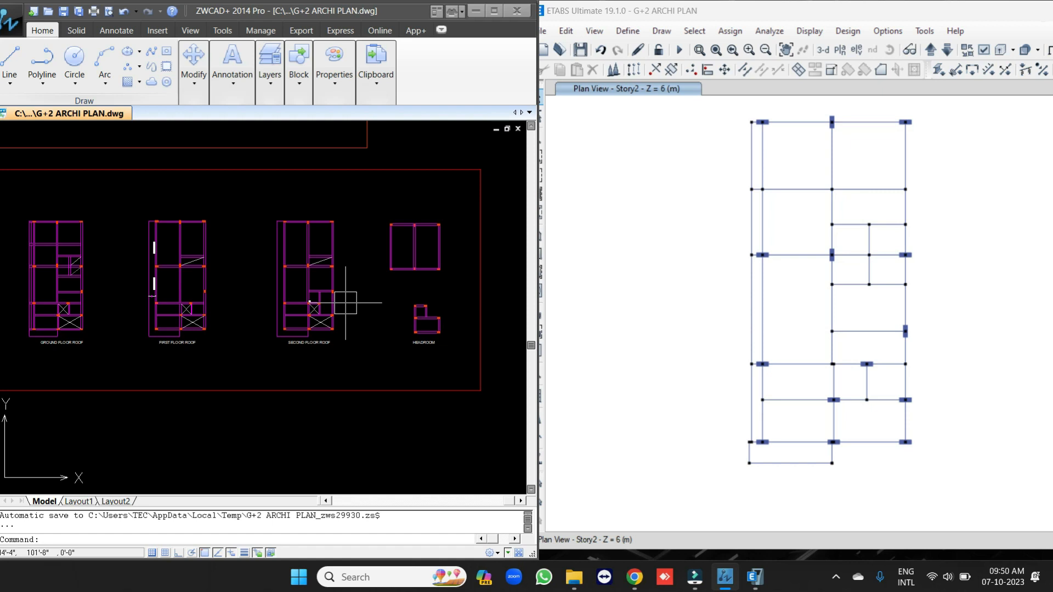
scroll(195, 258, up, 3)
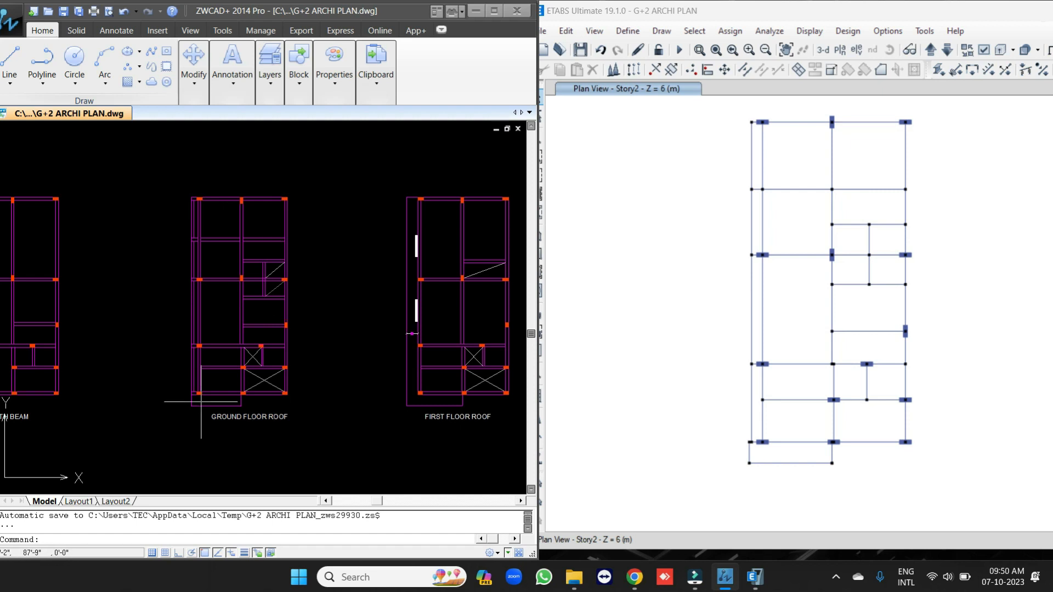
mouse_move(96, 261)
middle_down()
mouse_move(263, 258)
mouse_move(264, 266)
middle_up()
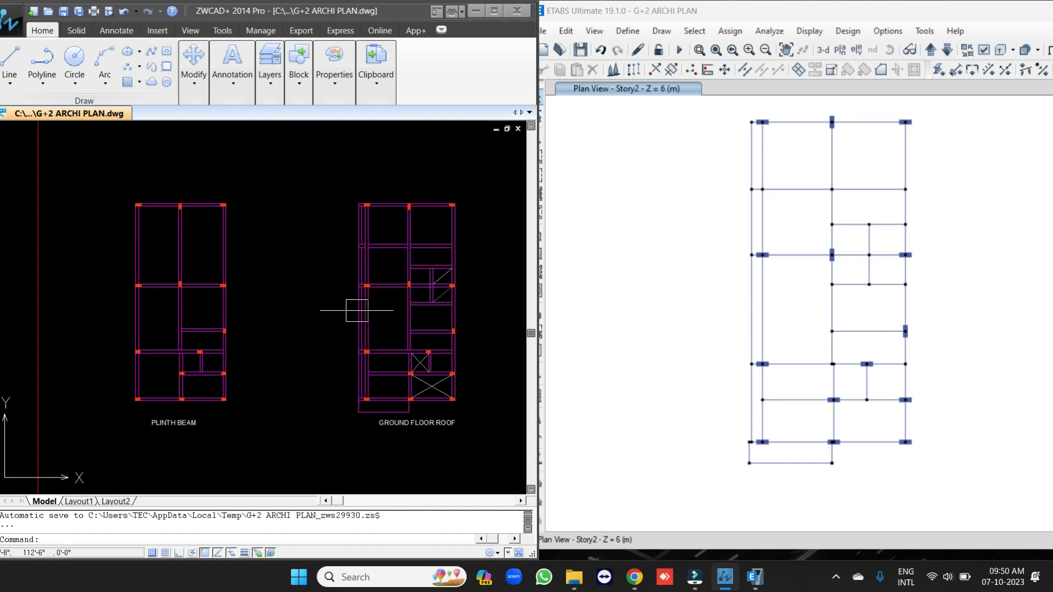
- Replicate all joints and frames of the Story2 plan to Story1
click(682, 229)
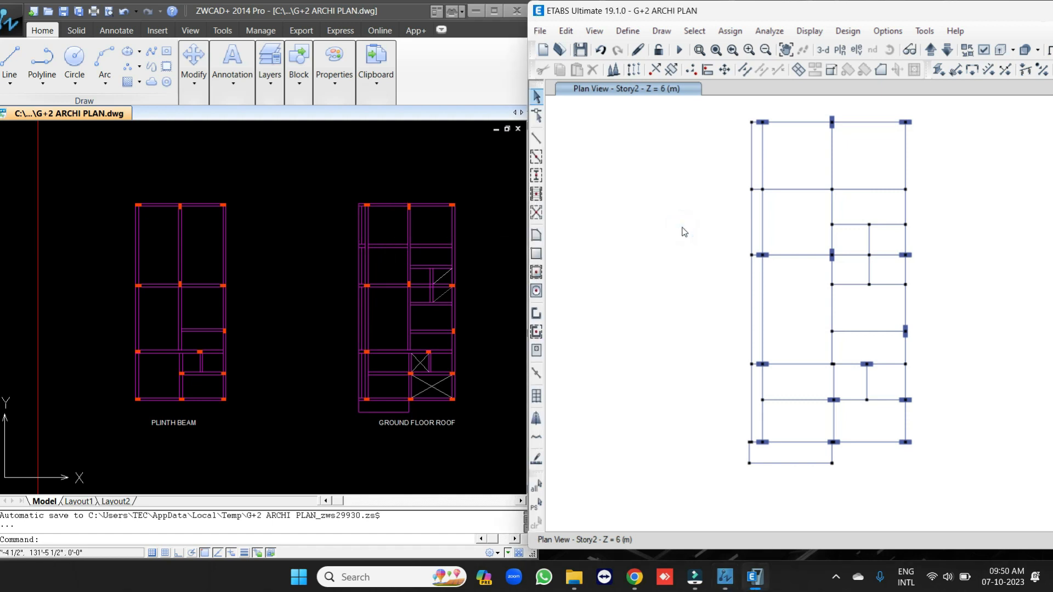
scroll(713, 214, down, 2)
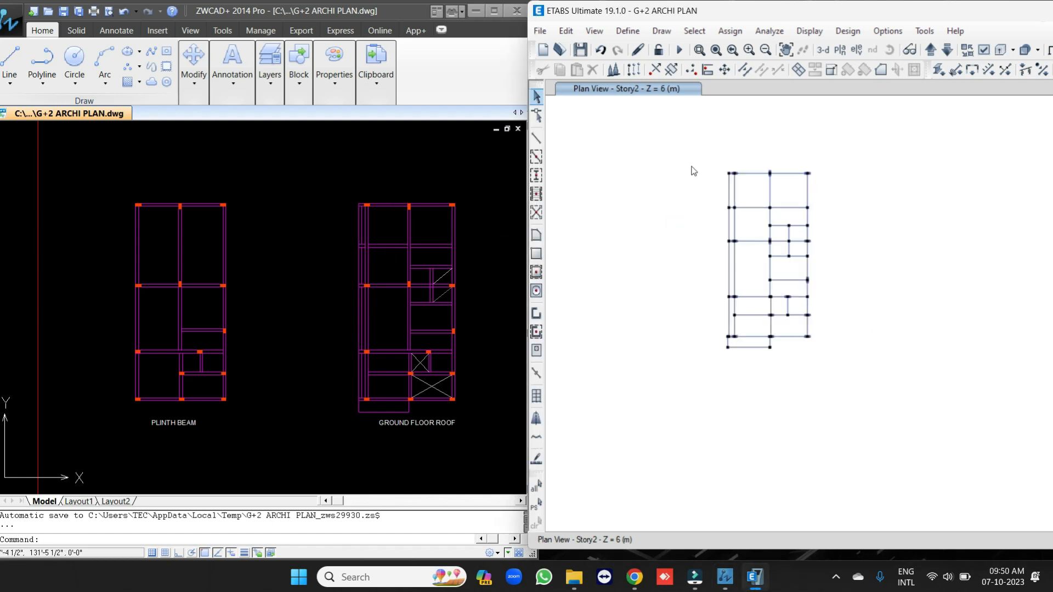
drag(682, 126, 850, 362)
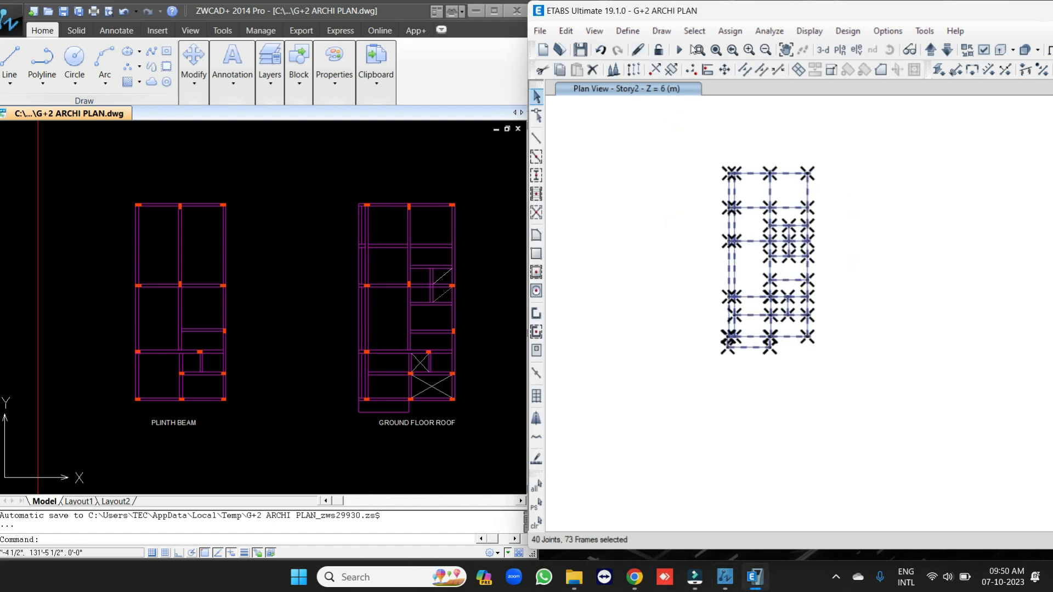
click(565, 30)
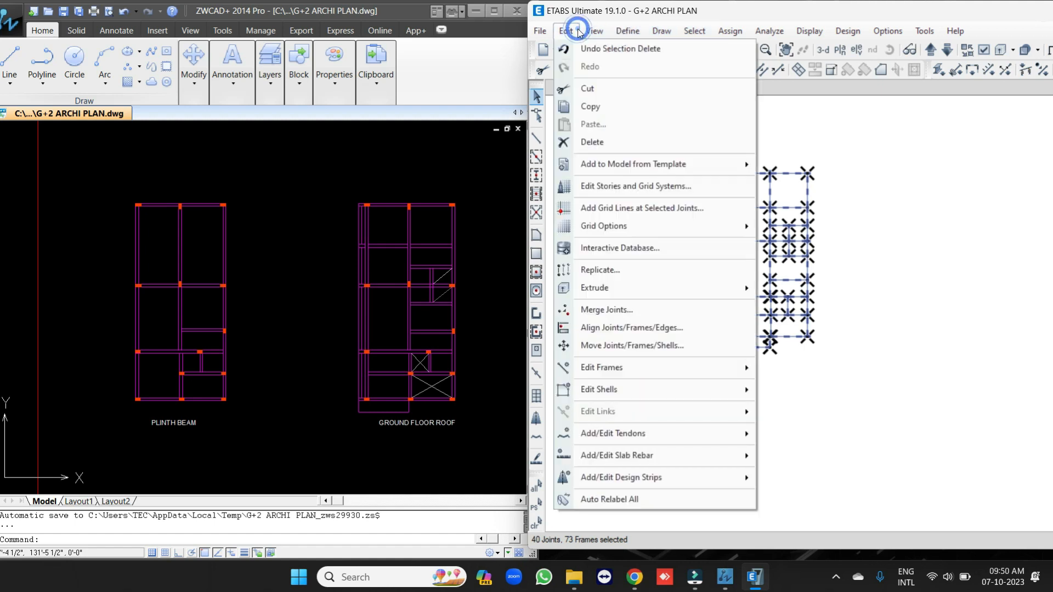
click(625, 270)
click(533, 168)
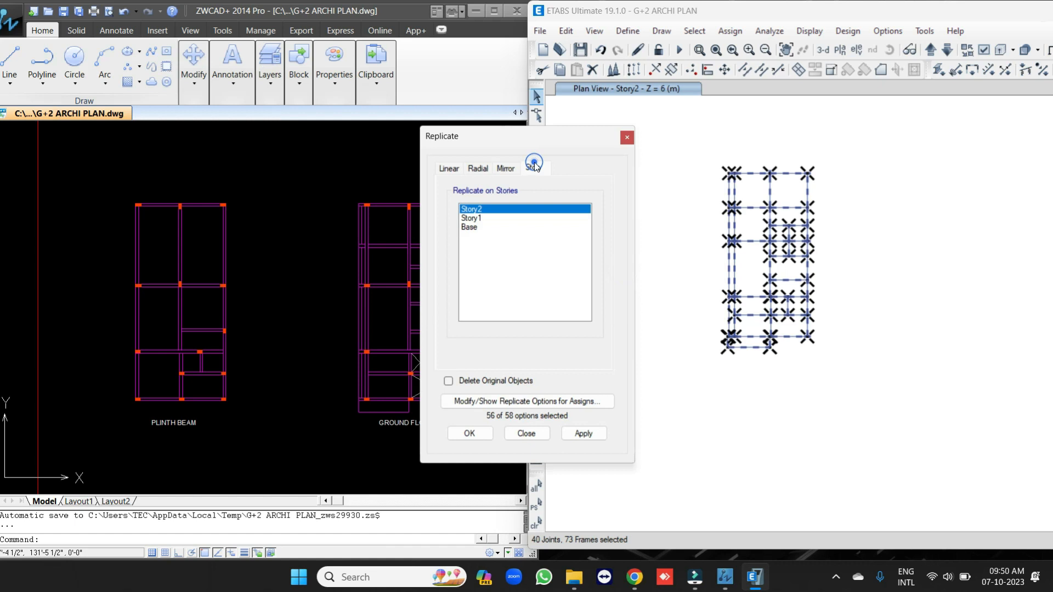
click(468, 218)
click(469, 434)
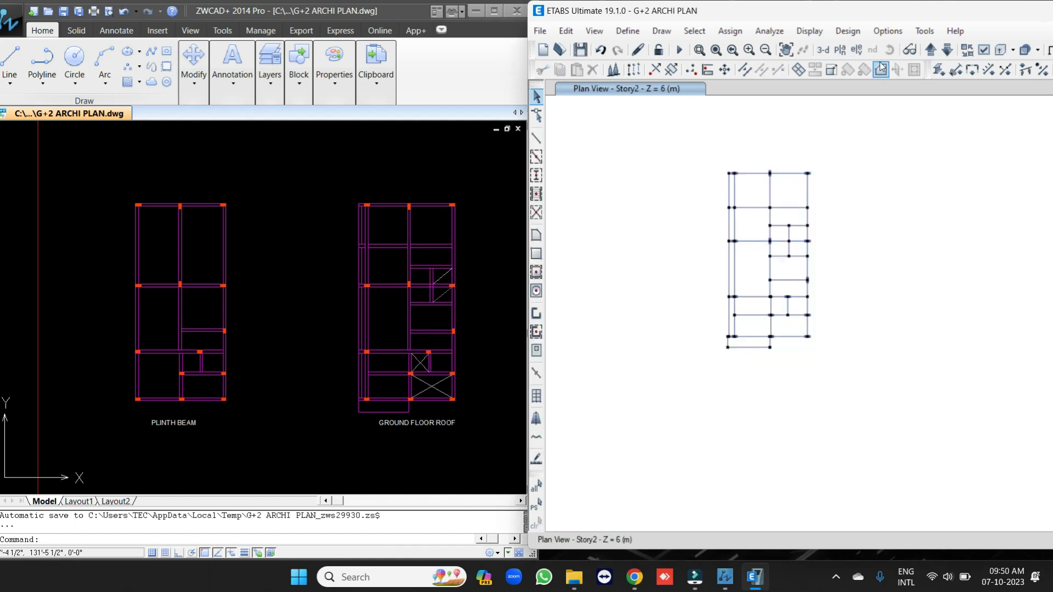
- On the Story1 plan, delete the beams absent from the plinth layout: outer left strip, upper cross beam, staircase beams and lower-left projection
click(947, 50)
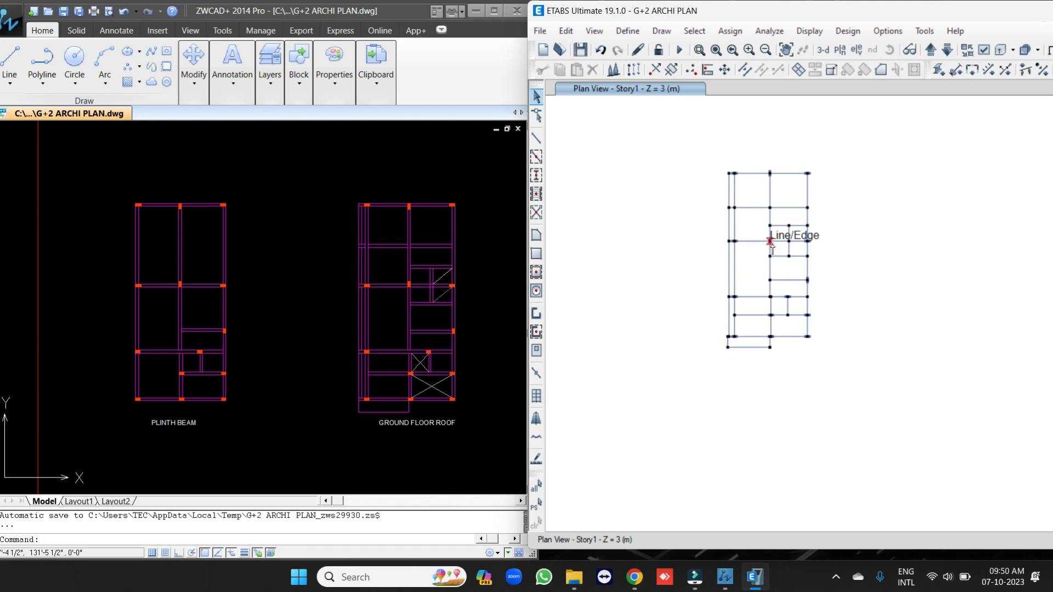
scroll(796, 204, up, 2)
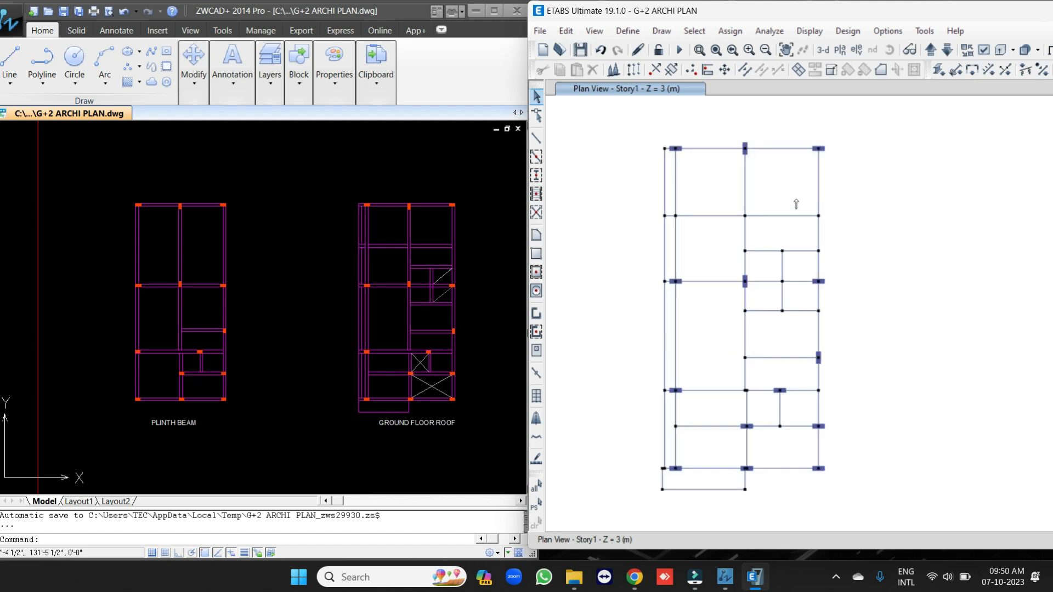
click(127, 209)
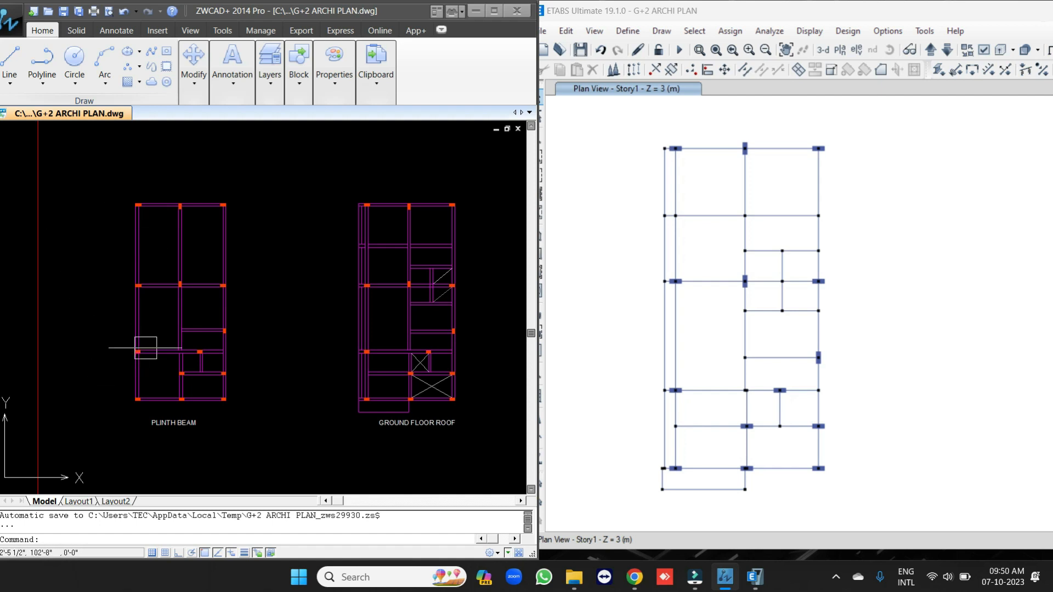
scroll(663, 361, up, 2)
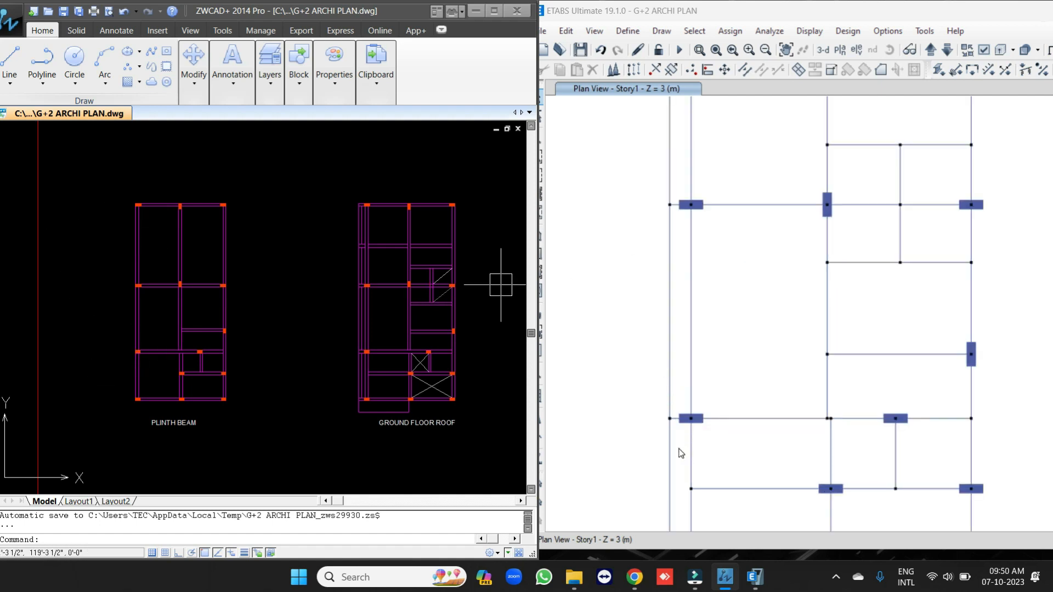
drag(678, 448, 601, 120)
scroll(775, 383, up, 1)
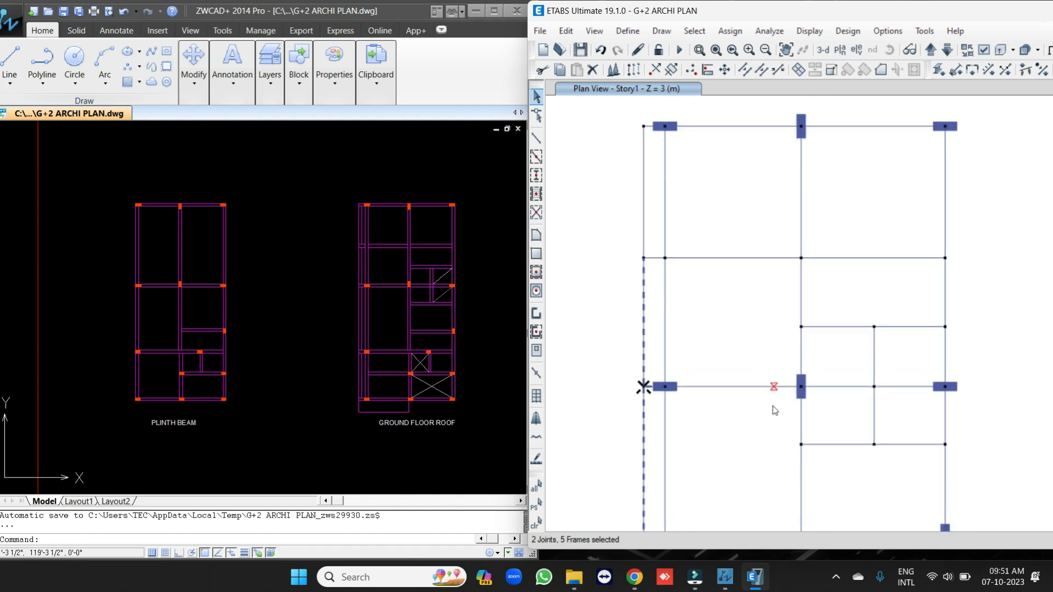
drag(645, 329, 603, 138)
drag(859, 315, 833, 241)
drag(740, 327, 715, 257)
drag(883, 397, 851, 344)
middle_drag(876, 407, 825, 200)
drag(859, 337, 791, 251)
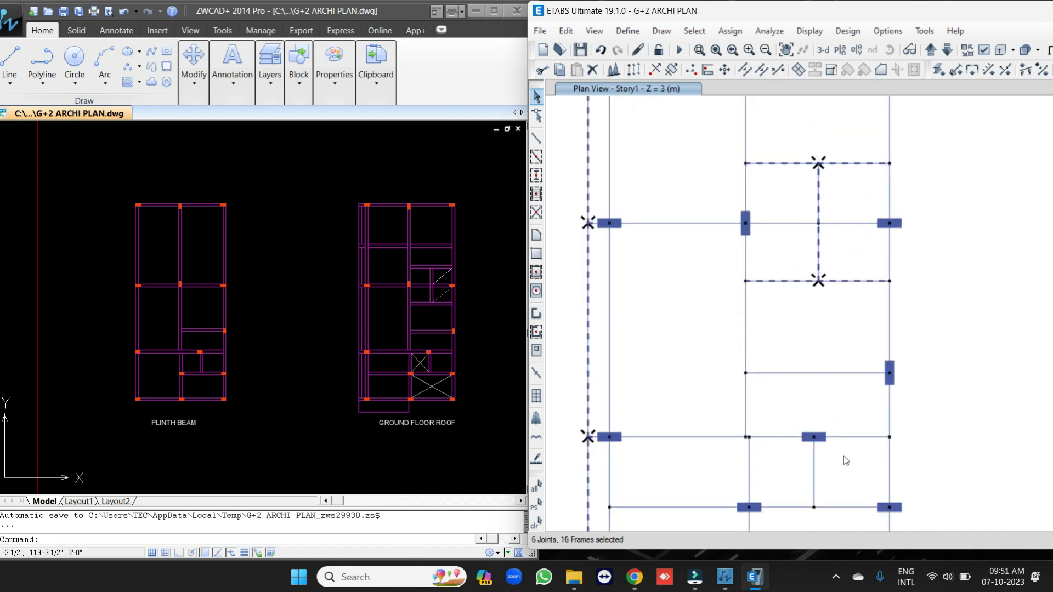
middle_drag(843, 456, 794, 360)
drag(787, 495, 587, 478)
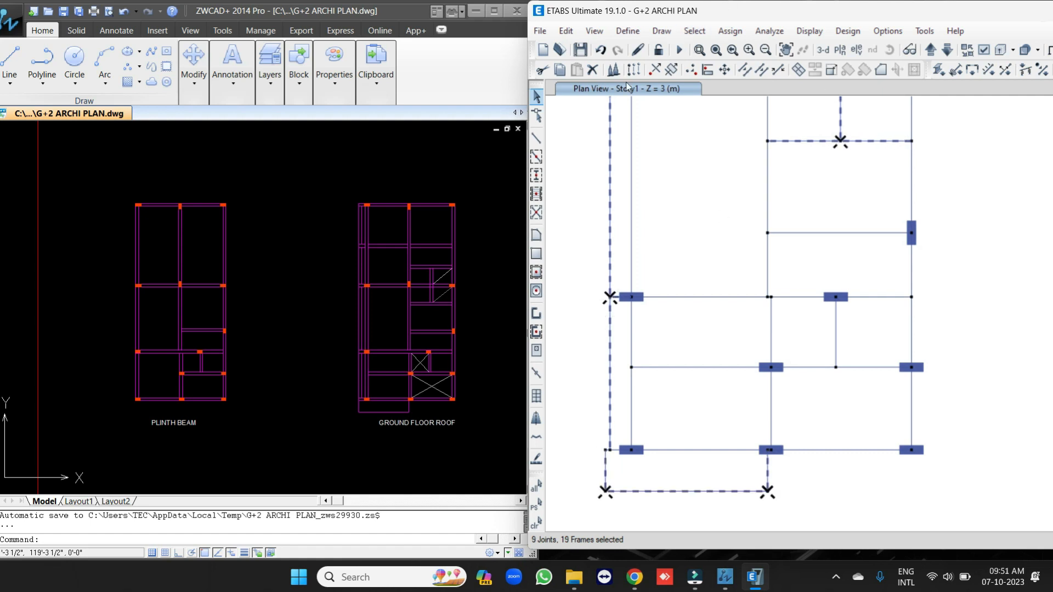
click(591, 70)
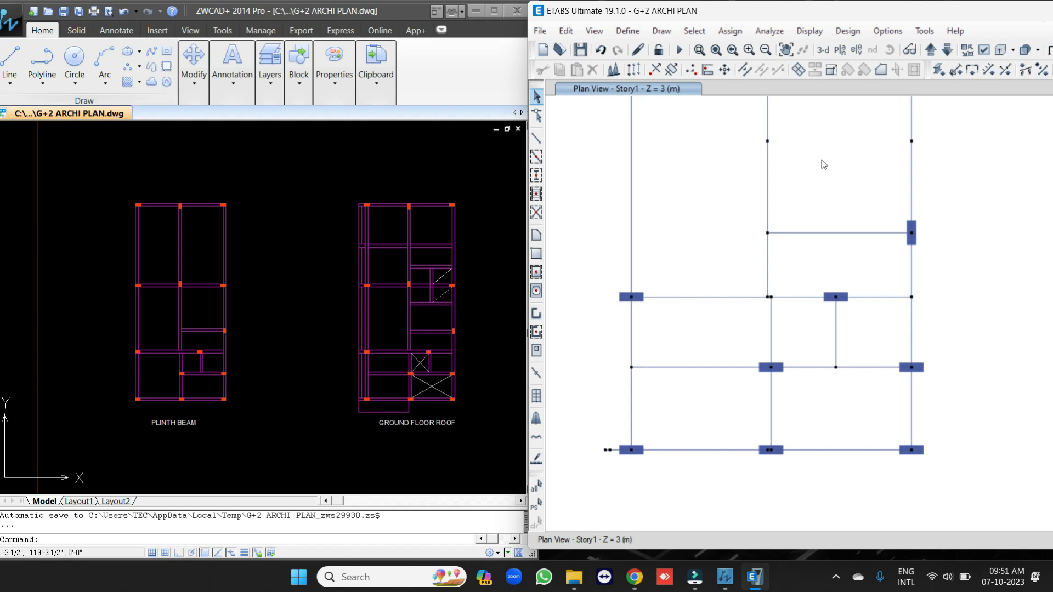
- Delete the short beam stubs and their joints projecting beyond the lower-left corner column on Story1
middle_drag(821, 165, 785, 367)
scroll(779, 330, down, 3)
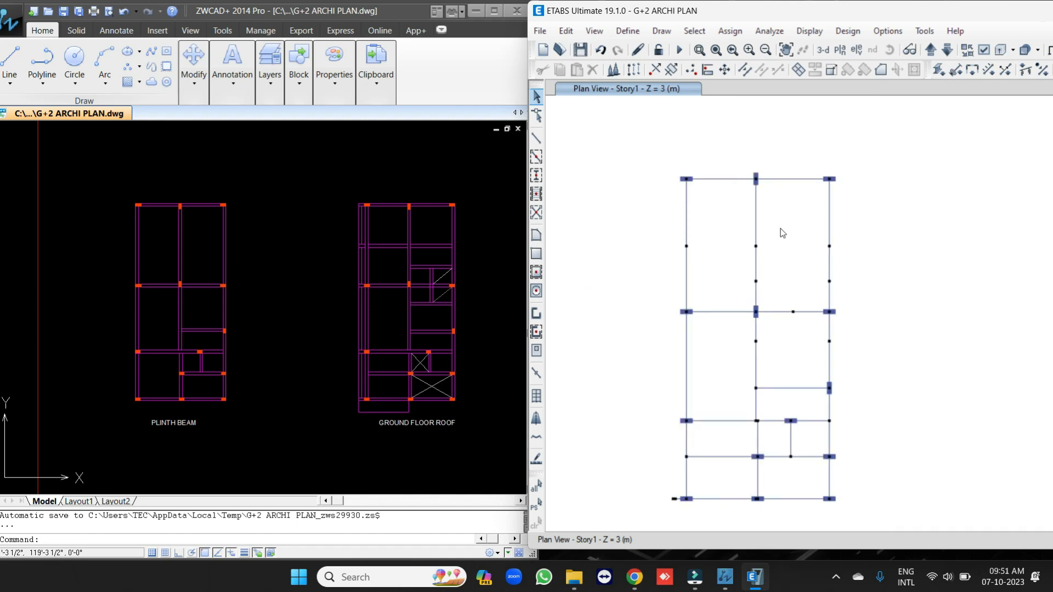
double_click(940, 12)
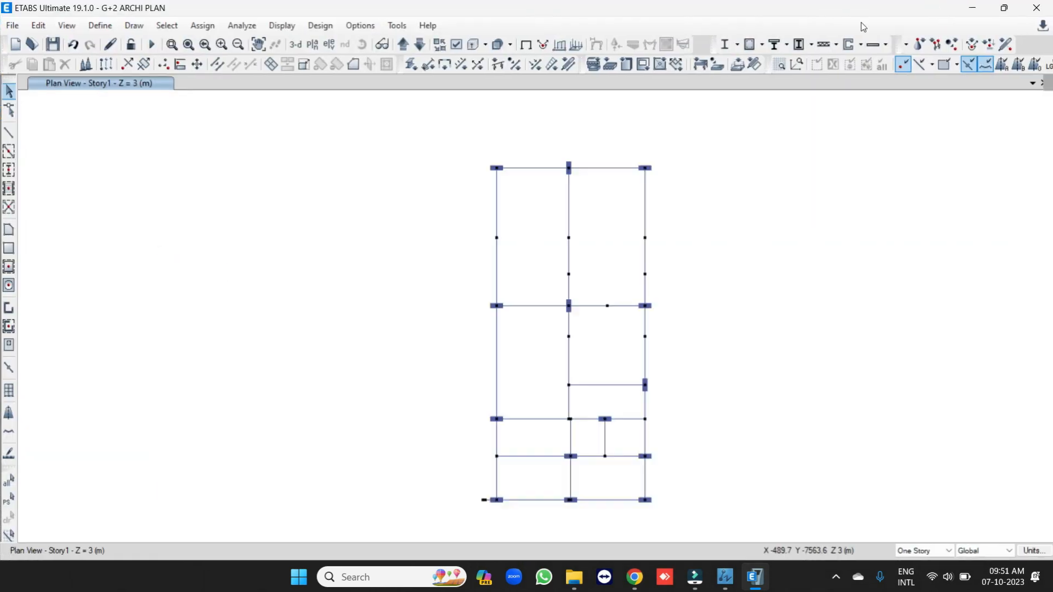
scroll(511, 215, down, 2)
scroll(574, 263, up, 2)
scroll(422, 462, up, 8)
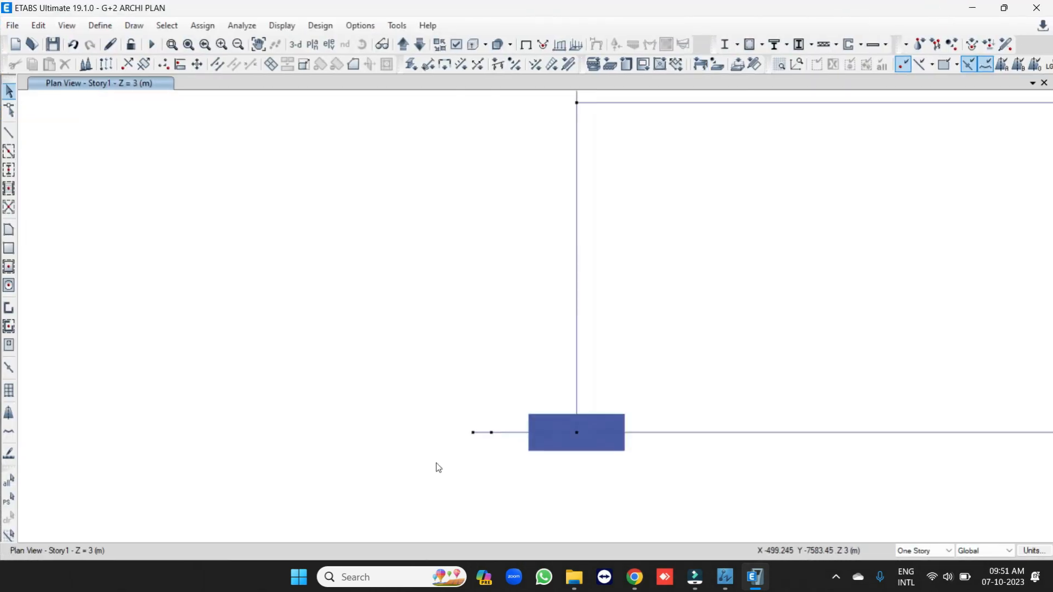
drag(524, 469, 438, 377)
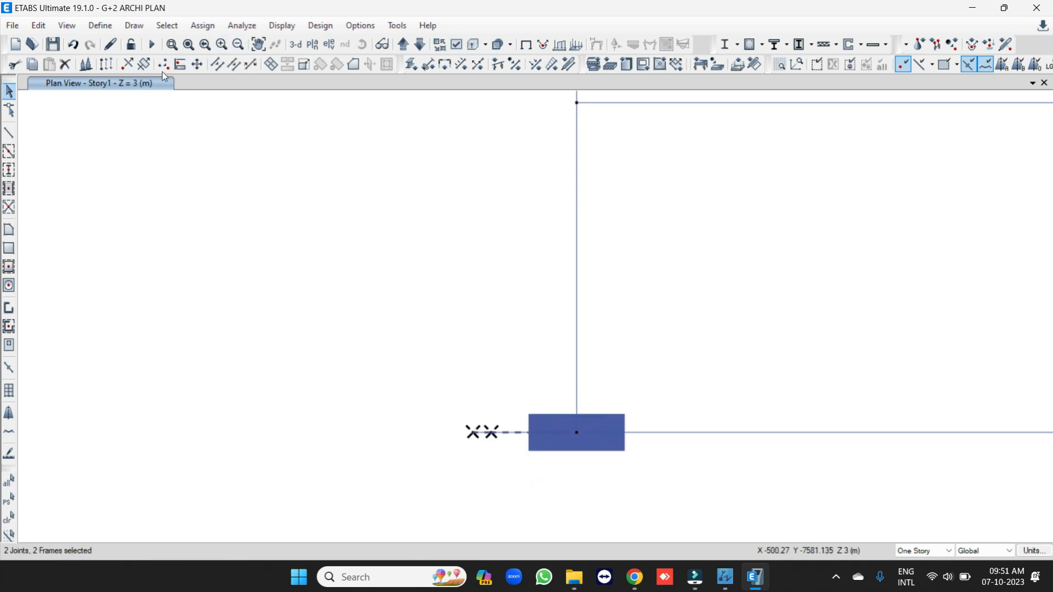
click(64, 64)
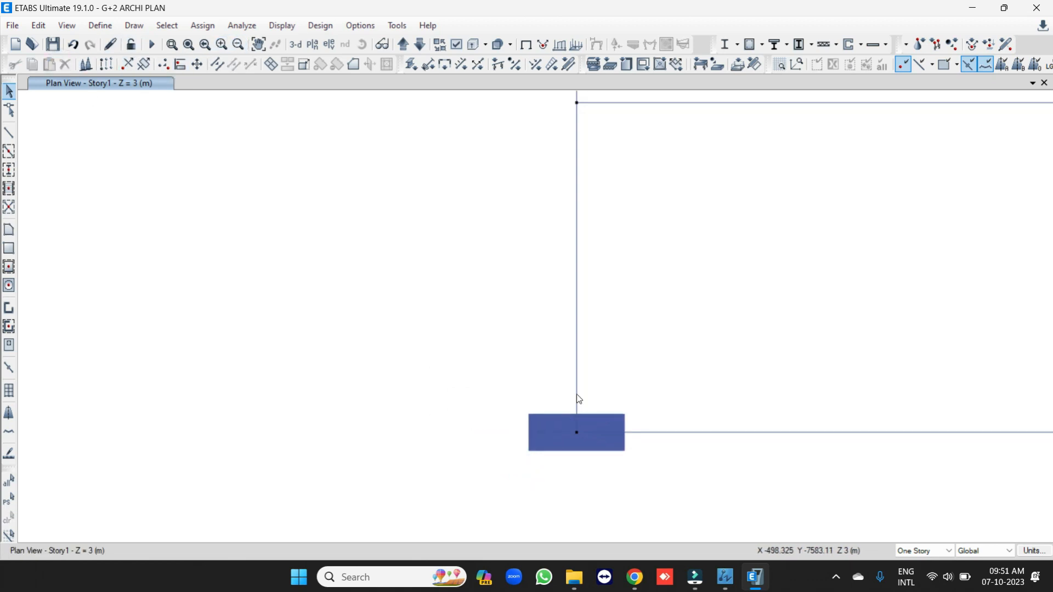
- Join the split frames of the right-edge beam between the first and second column rows
scroll(579, 399, down, 5)
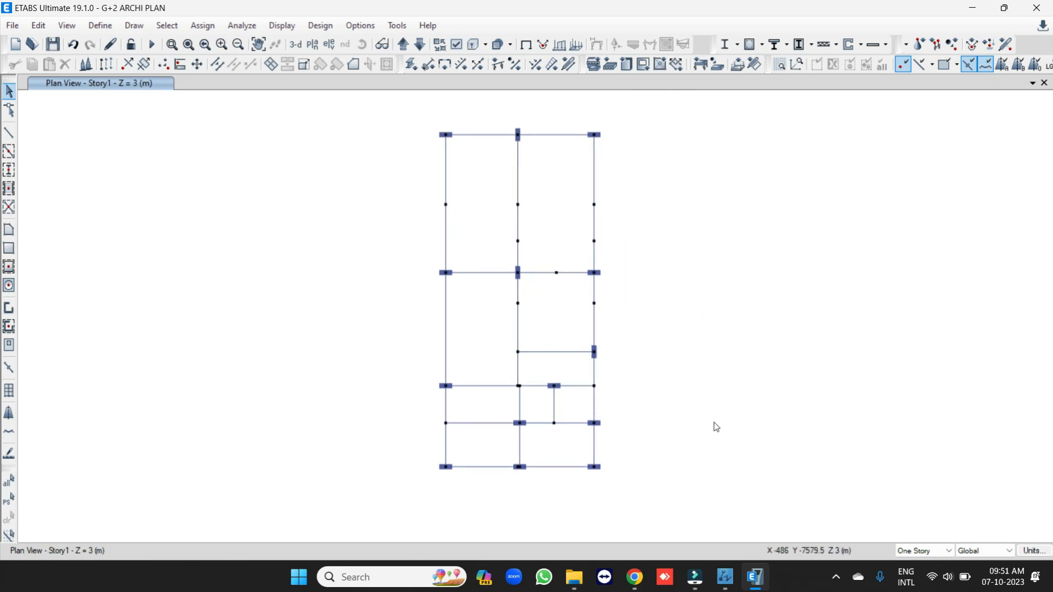
scroll(606, 213, up, 2)
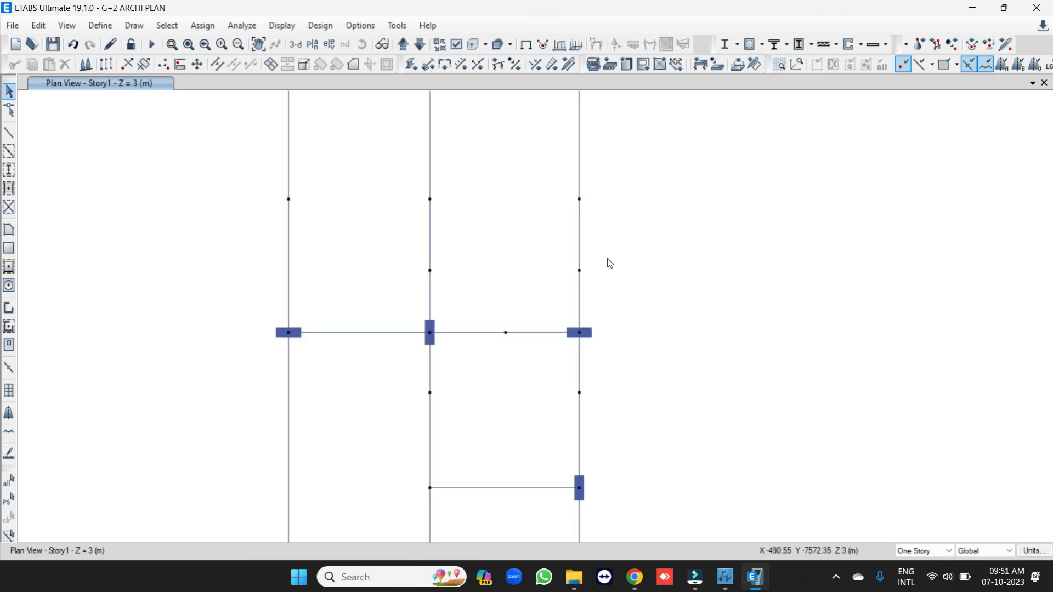
scroll(608, 262, down, 2)
drag(615, 275, 564, 195)
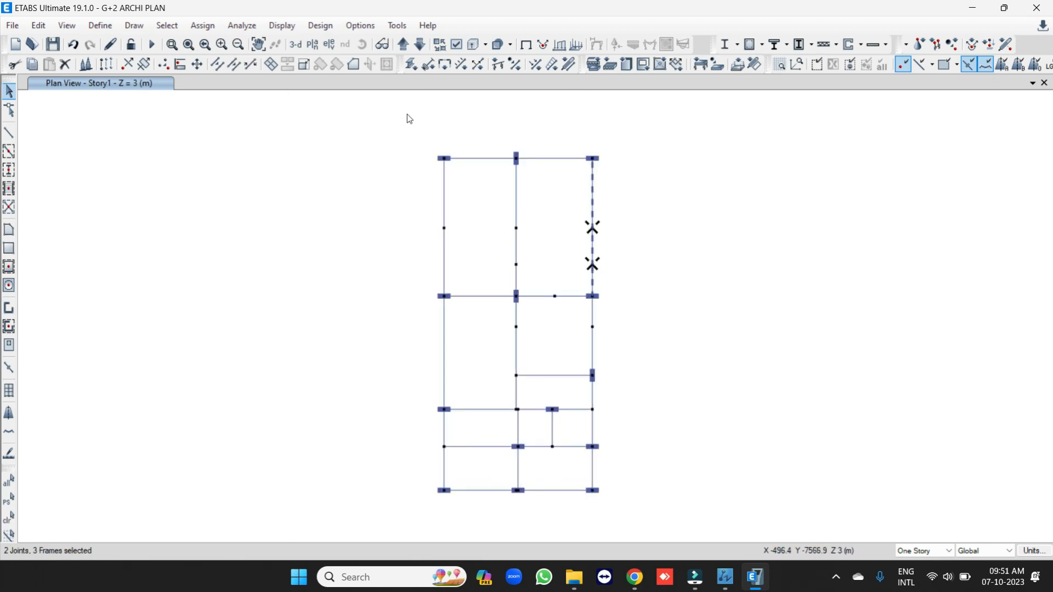
click(234, 67)
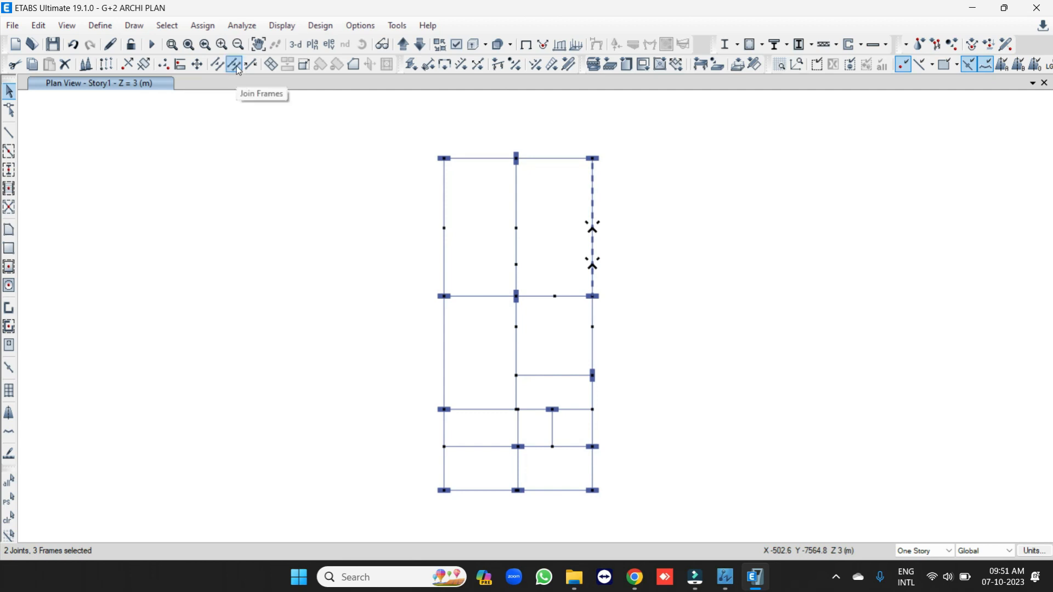
click(234, 65)
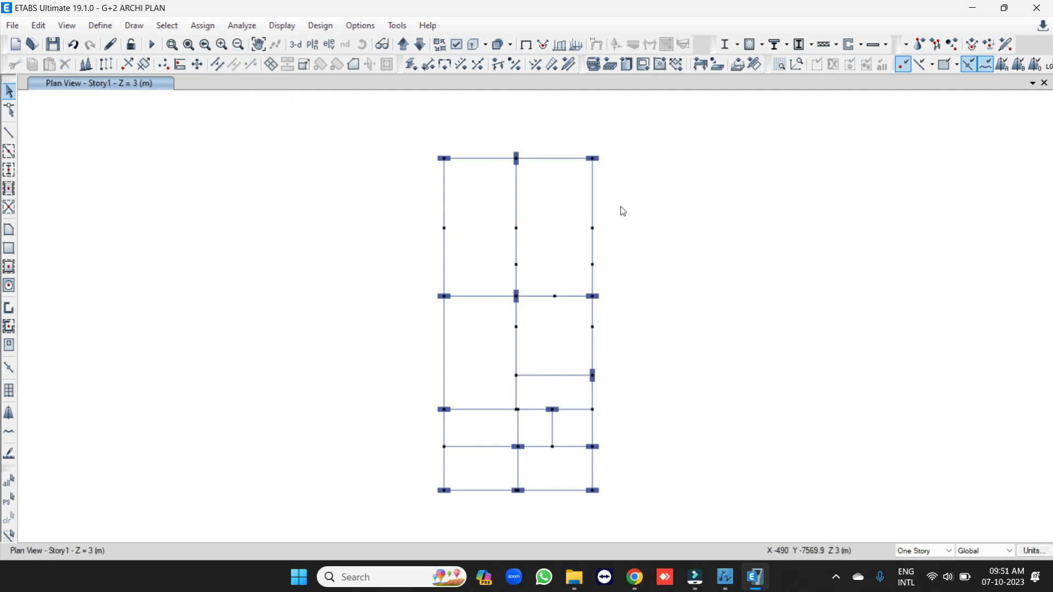
click(594, 244)
click(595, 243)
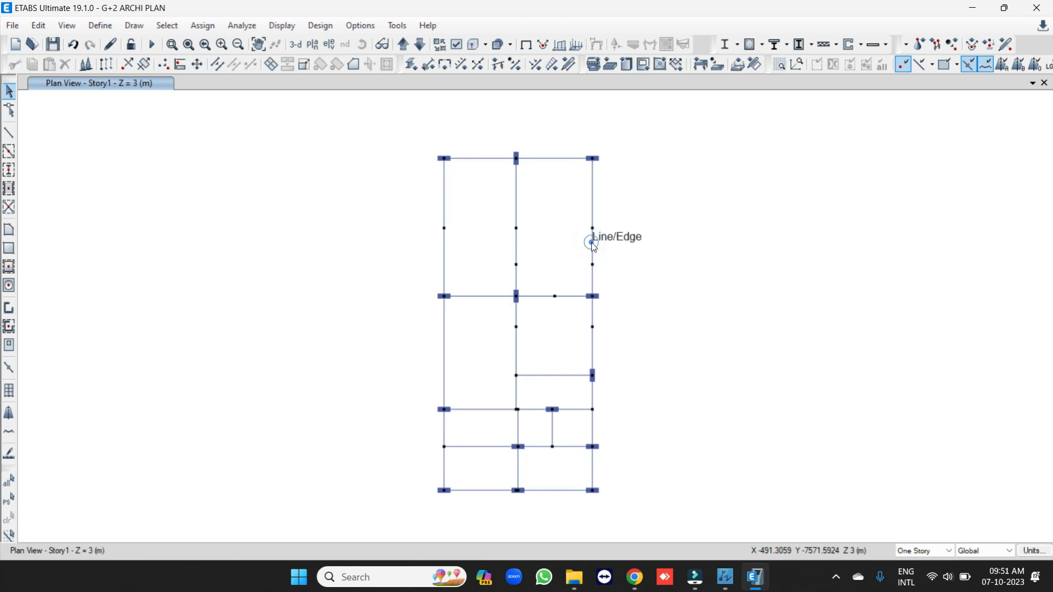
- Join the split frames of the middle and left-edge beams between the first and second column rows
drag(543, 268, 488, 209)
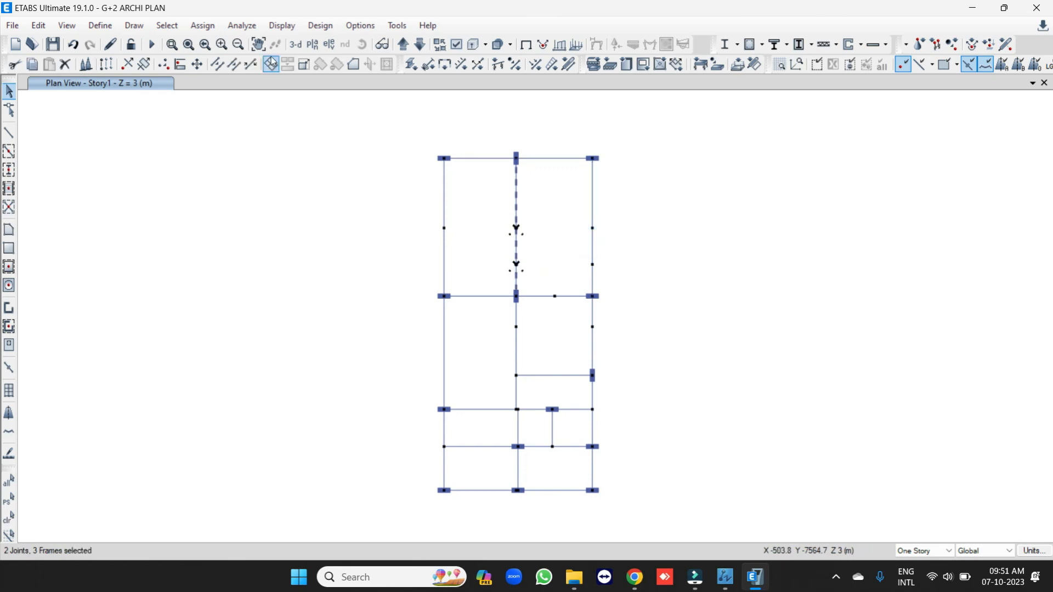
click(234, 65)
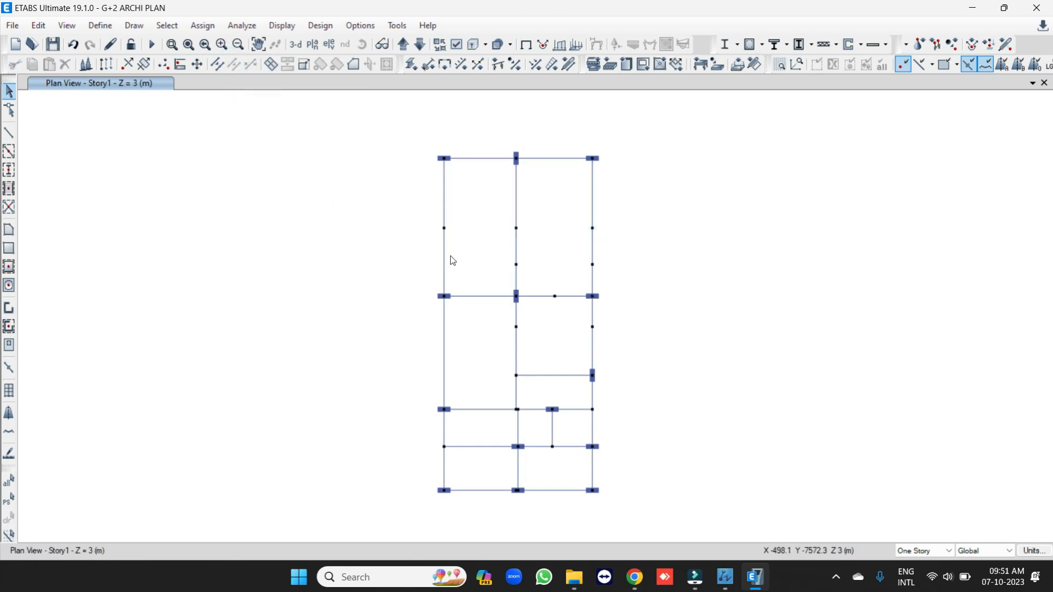
drag(473, 253, 412, 207)
click(236, 64)
- Join the split frames of the middle and right-edge beams just below the second column row
drag(523, 343, 484, 307)
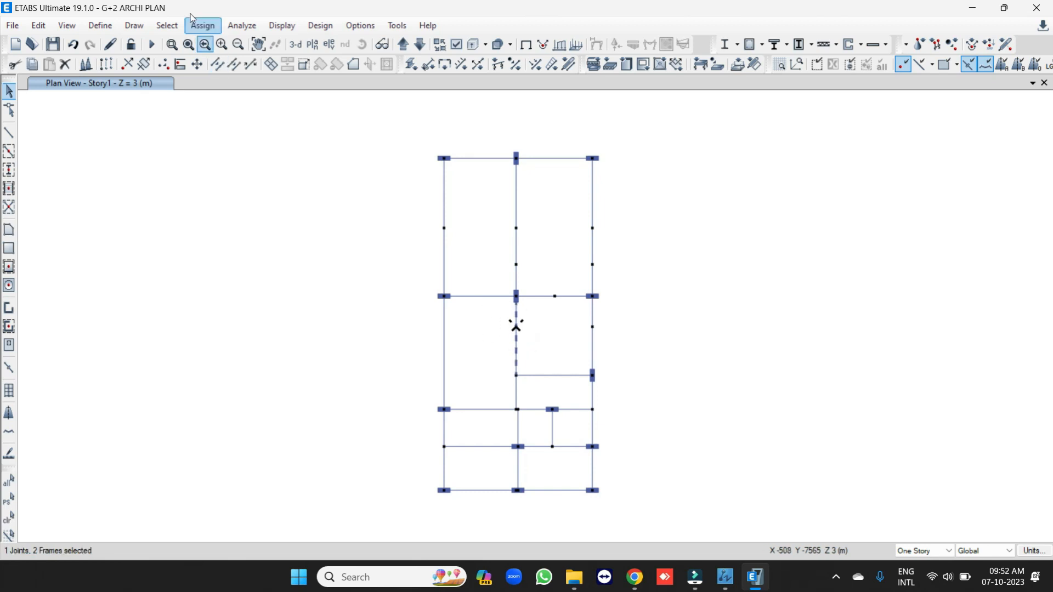
click(234, 65)
click(516, 339)
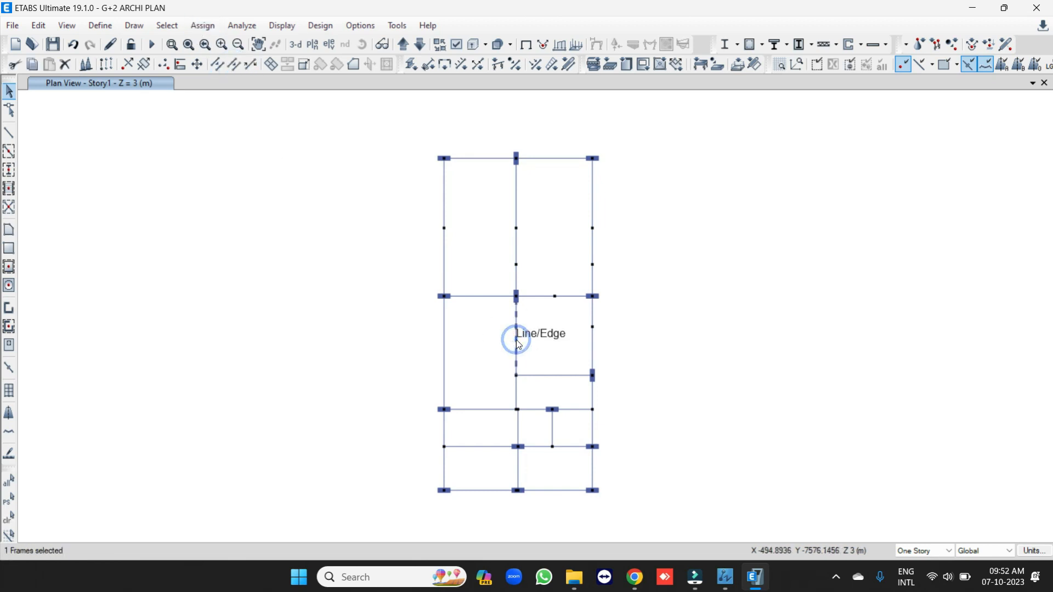
click(515, 339)
drag(598, 340, 565, 314)
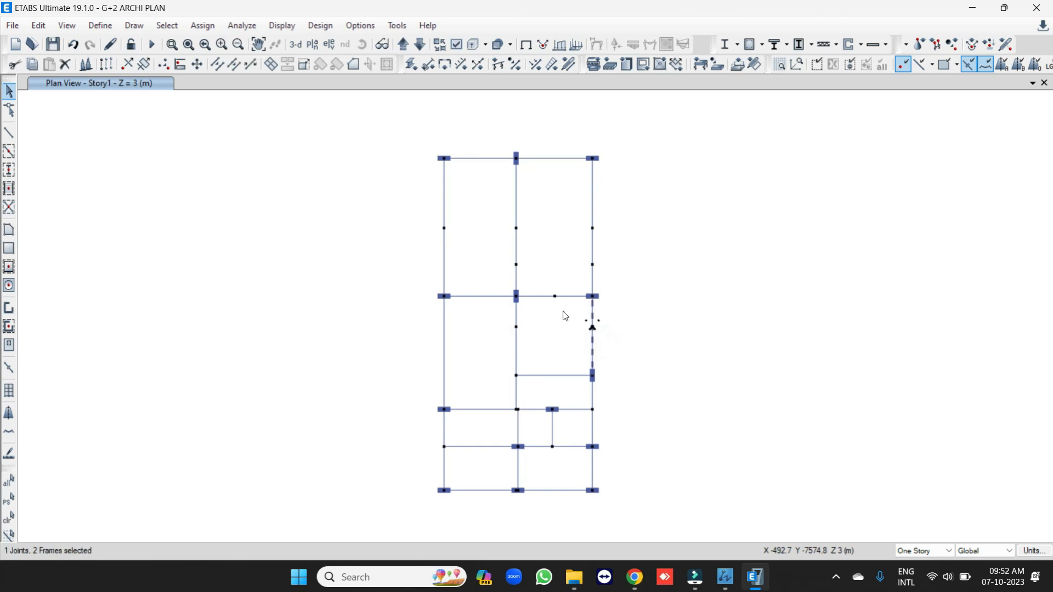
click(234, 65)
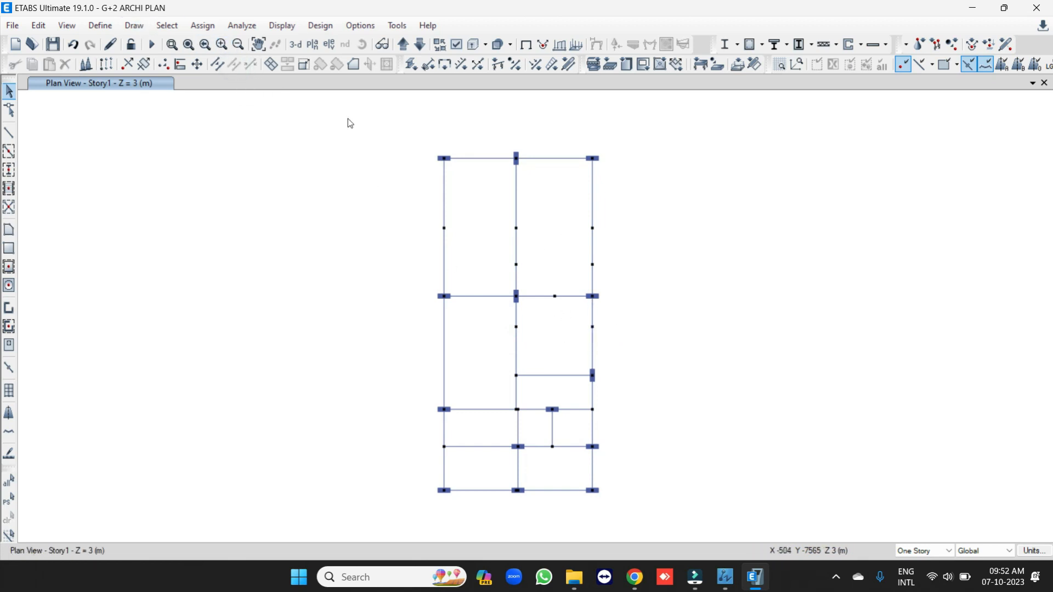
- Delete the five leftover intermediate joints on the beams between the first and second column rows
drag(419, 212, 756, 273)
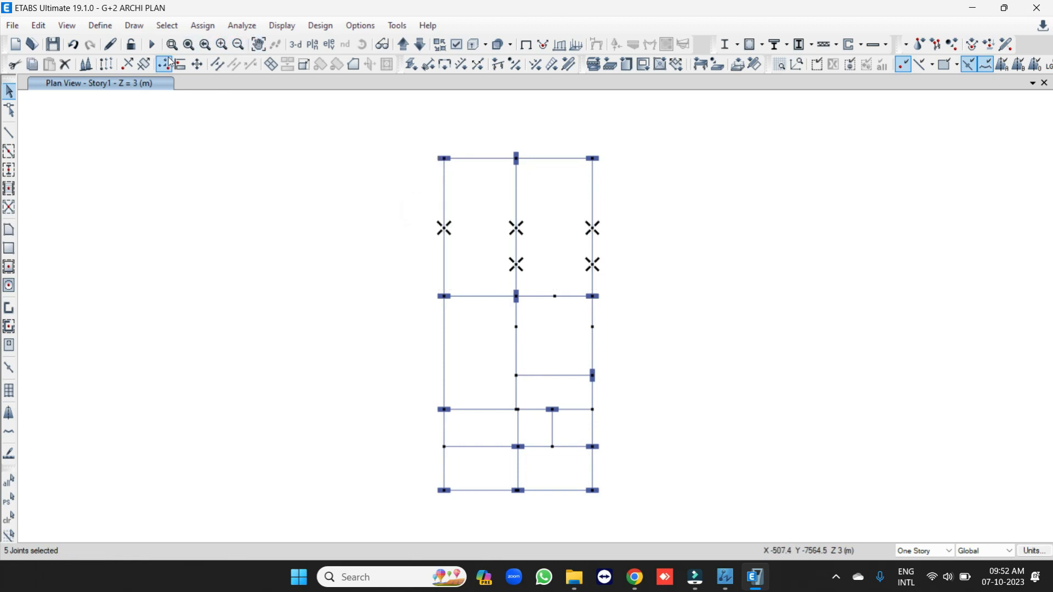
click(65, 64)
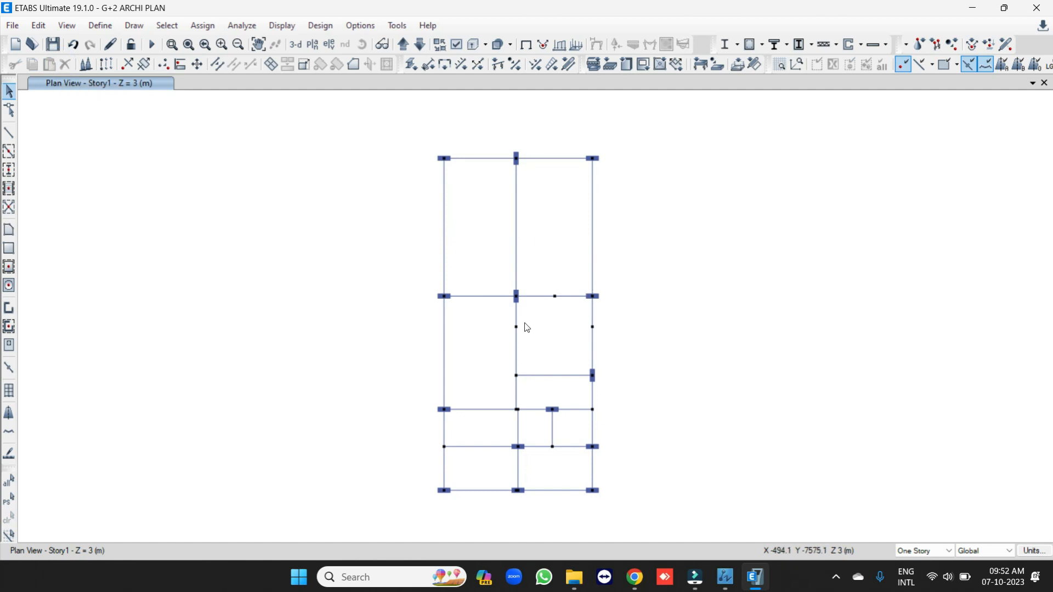
- Select all joints by object type in the 3D view and delete the loose ones from the model
click(291, 45)
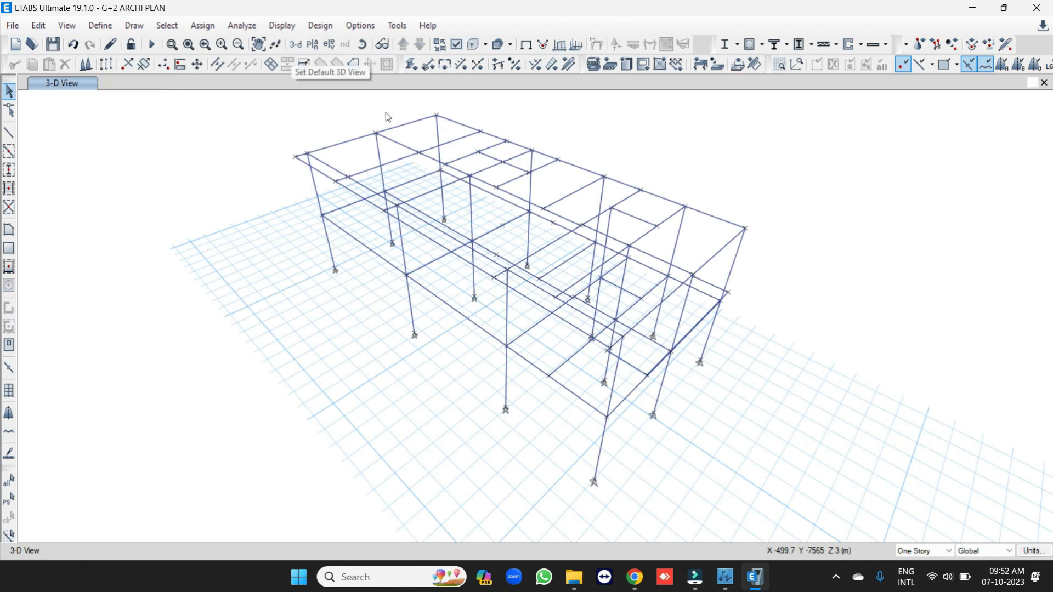
click(171, 28)
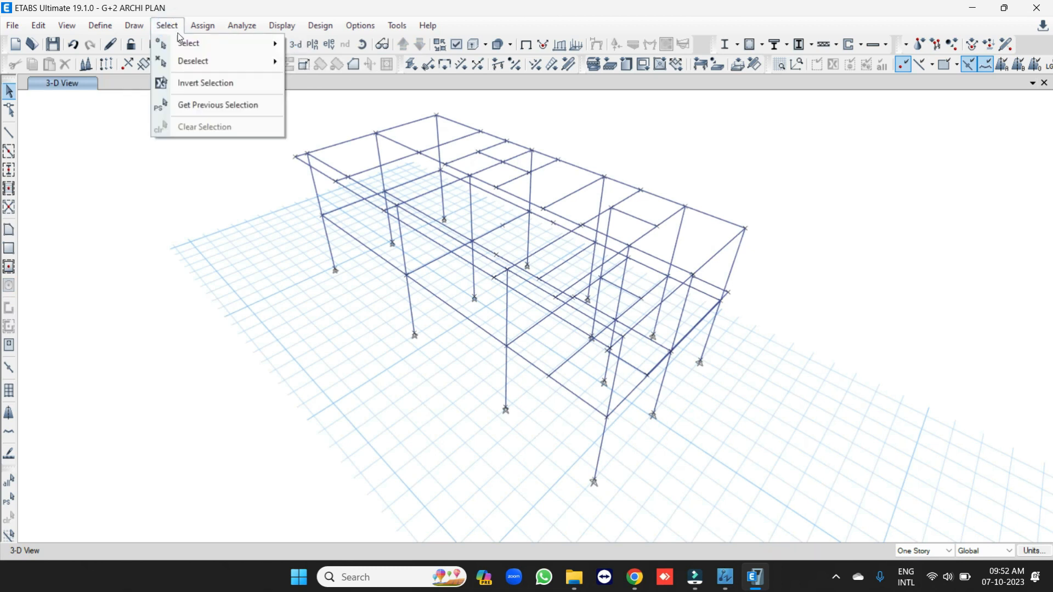
mouse_move(181, 43)
click(351, 144)
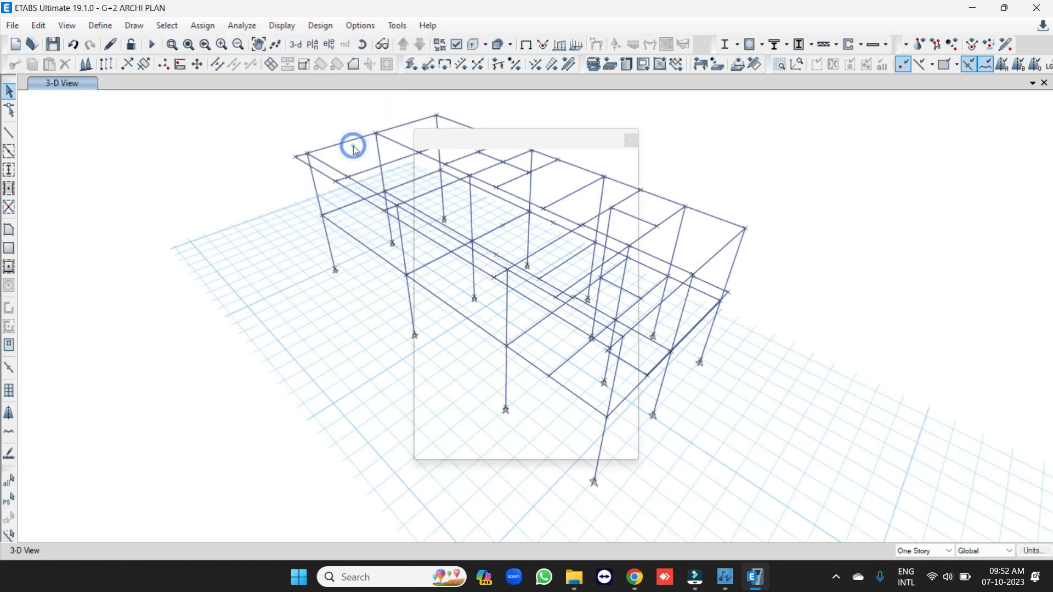
click(466, 418)
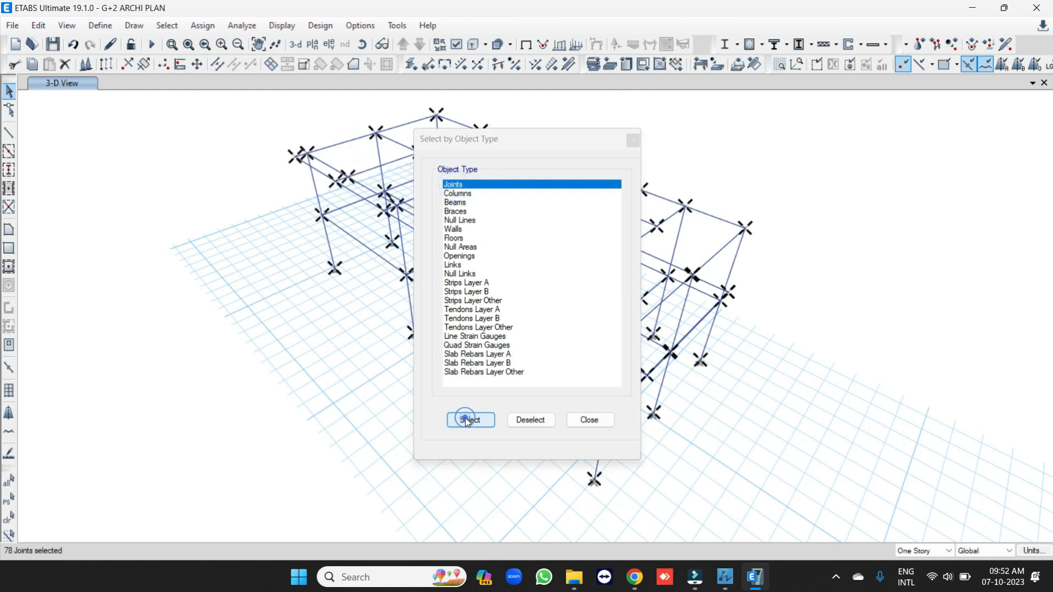
click(237, 317)
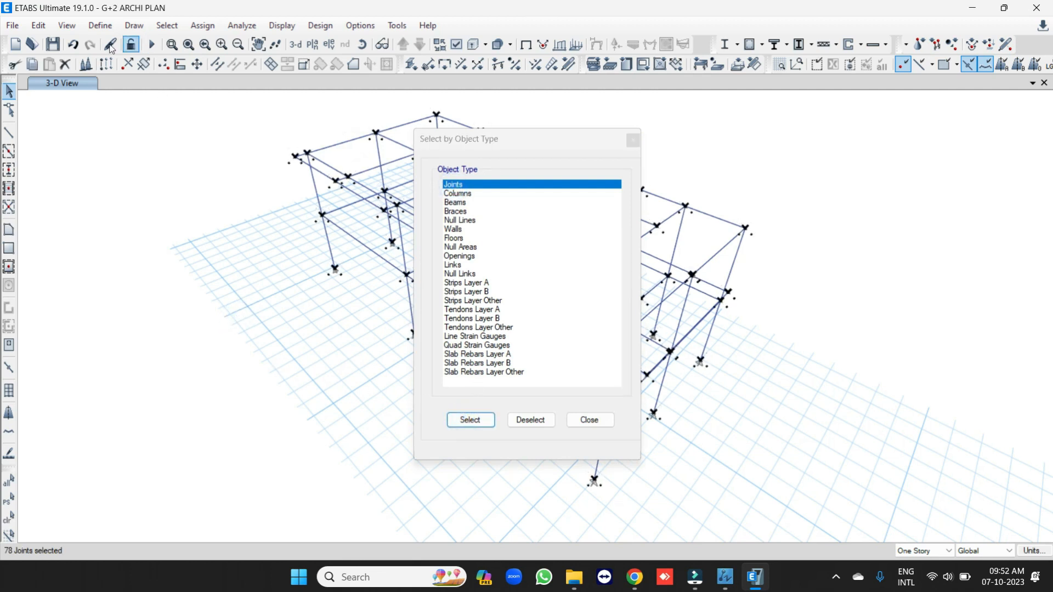
click(64, 65)
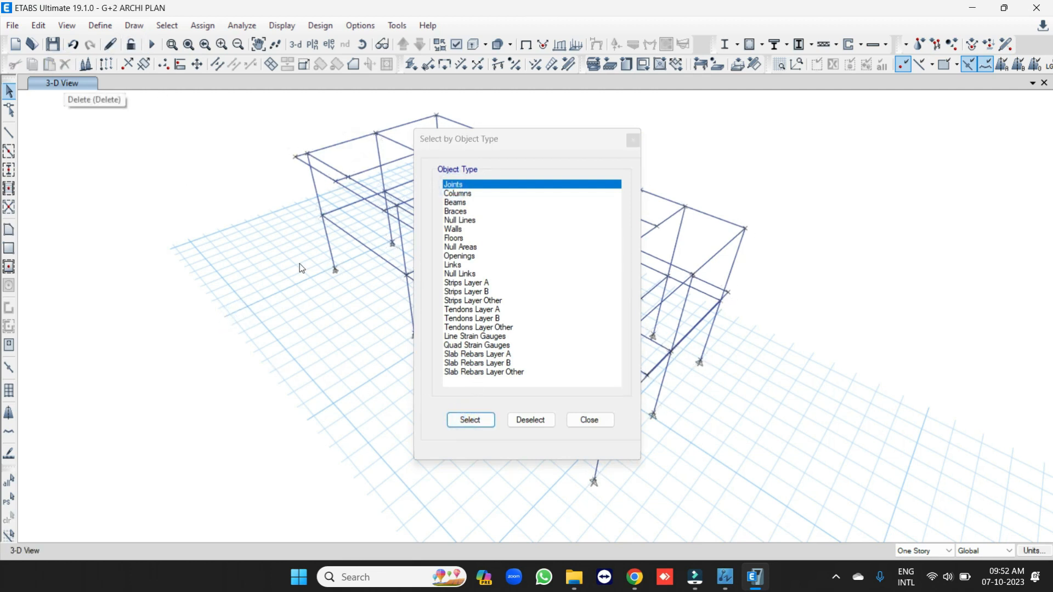
click(582, 418)
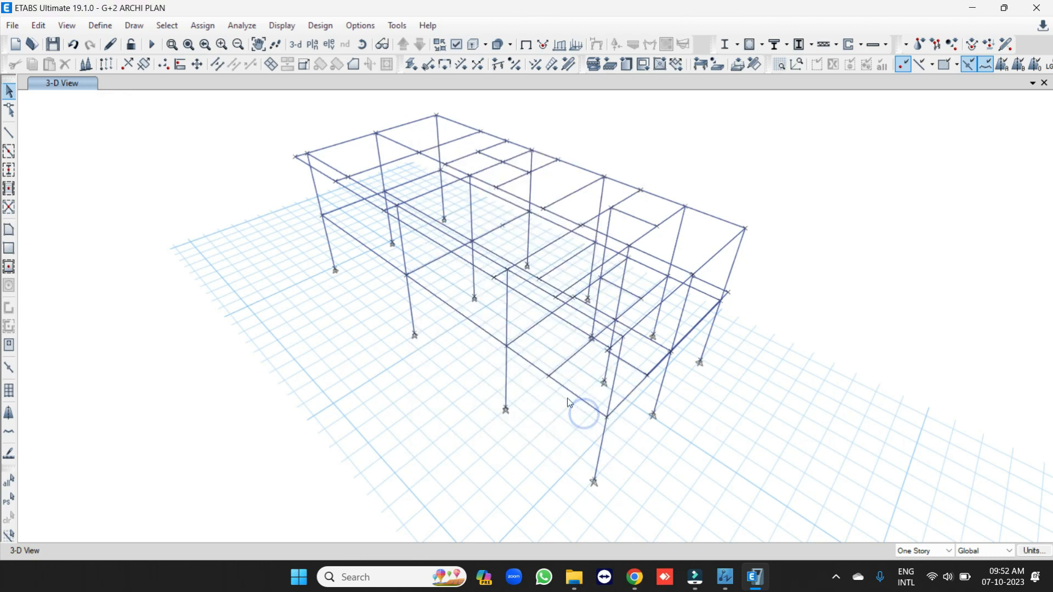
scroll(320, 213, up, 3)
click(299, 206)
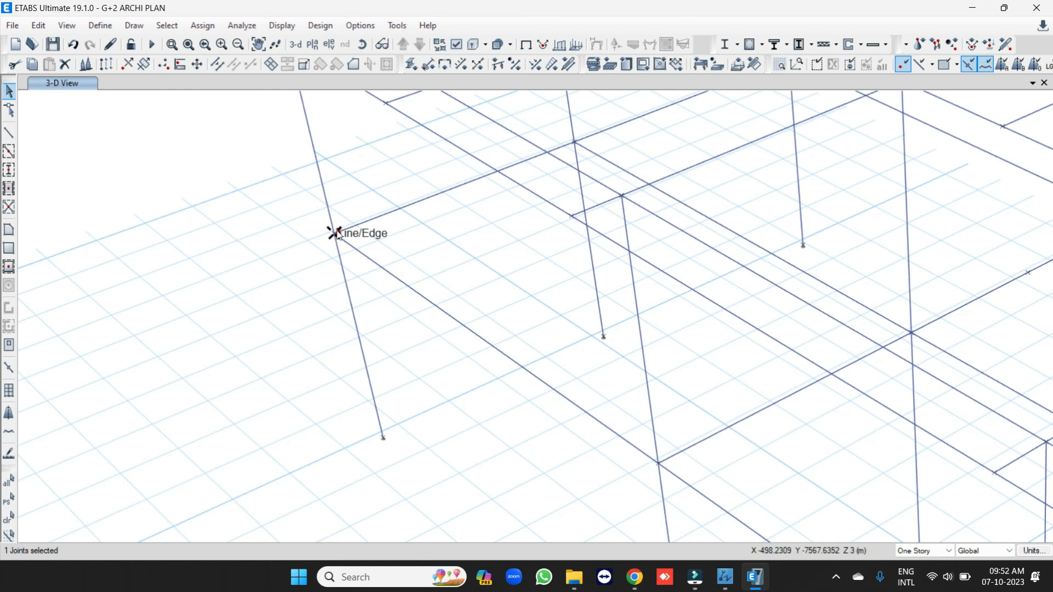
key(Escape)
scroll(370, 204, down, 3)
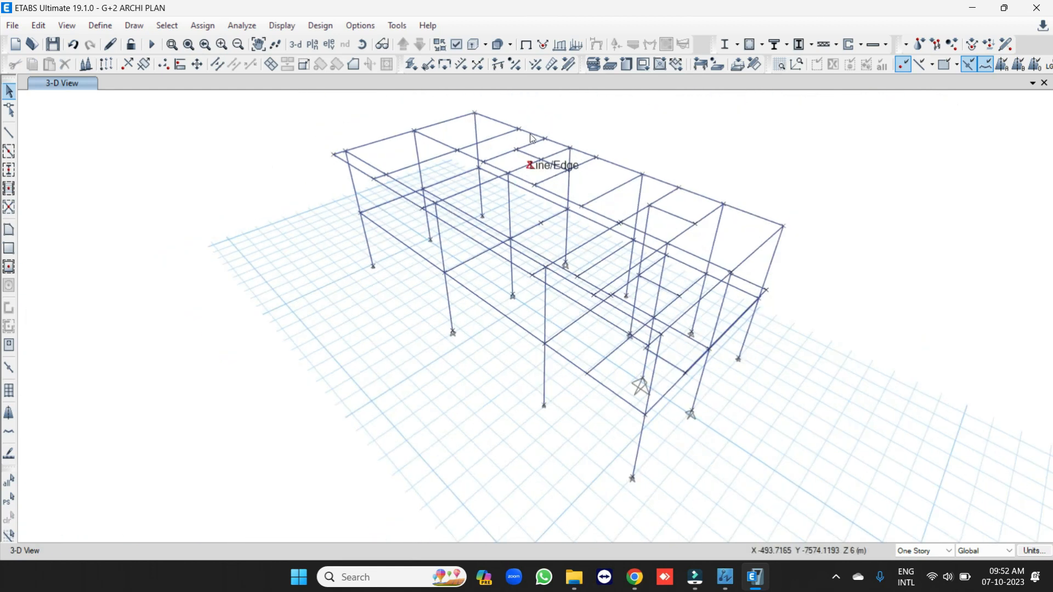
- Assign fixed restraints, with all translations and rotations restrained, to all column base joints in the Base plan
click(312, 47)
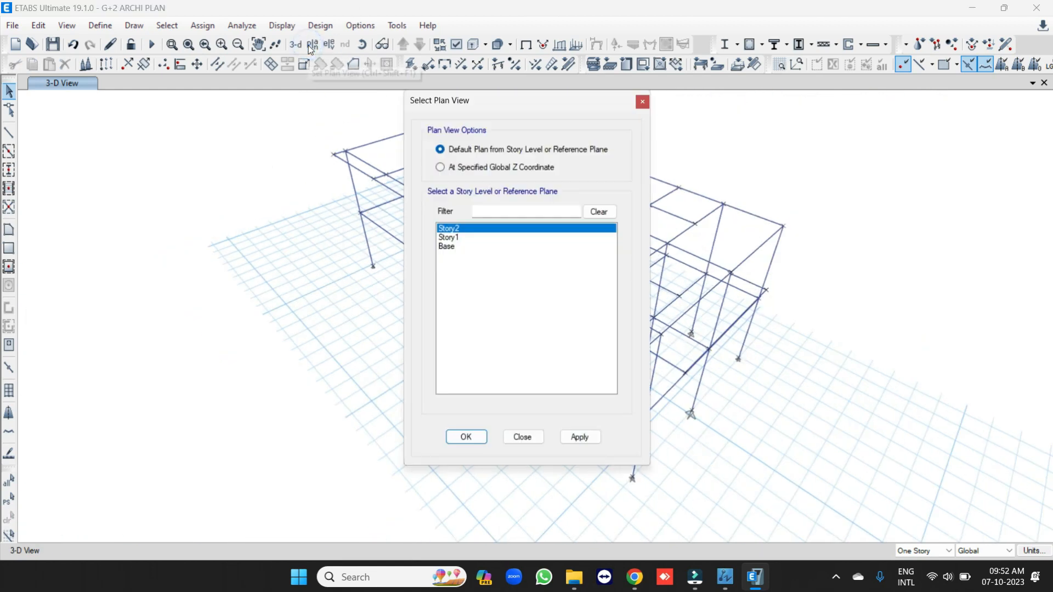
click(448, 247)
click(465, 436)
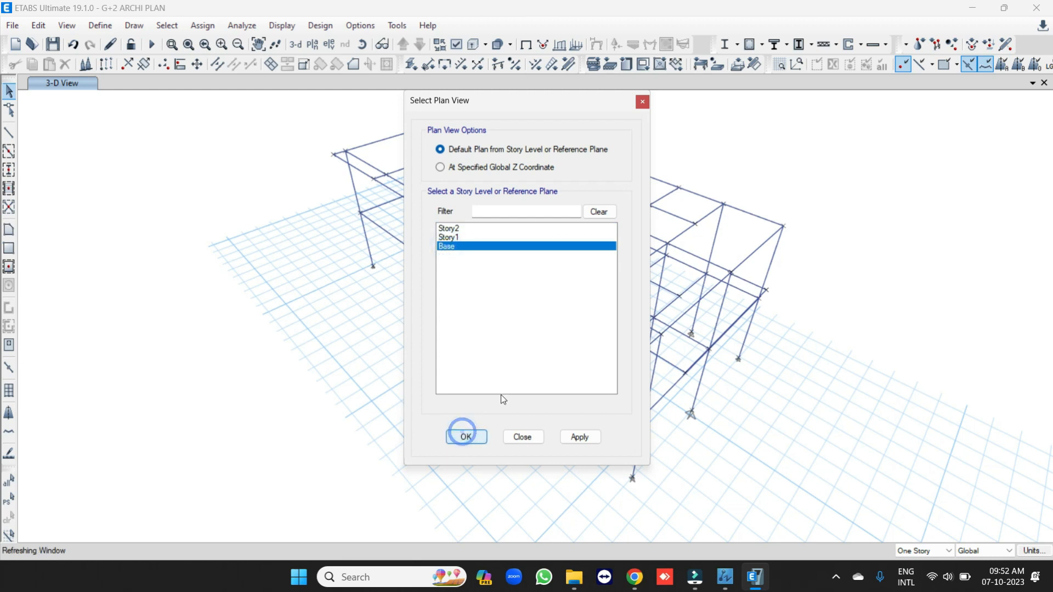
drag(556, 376, 611, 433)
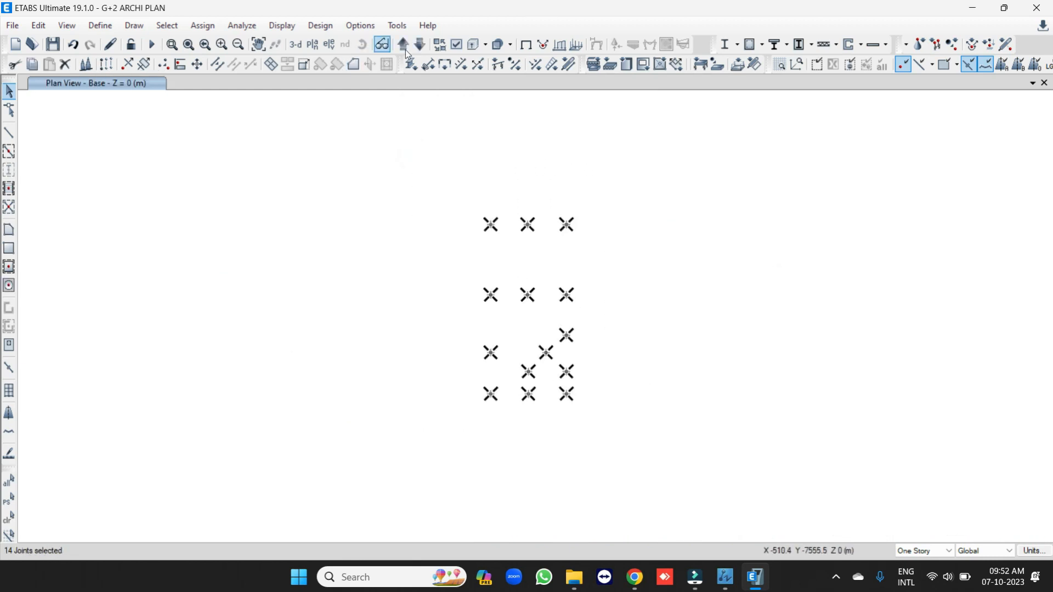
click(920, 43)
click(480, 332)
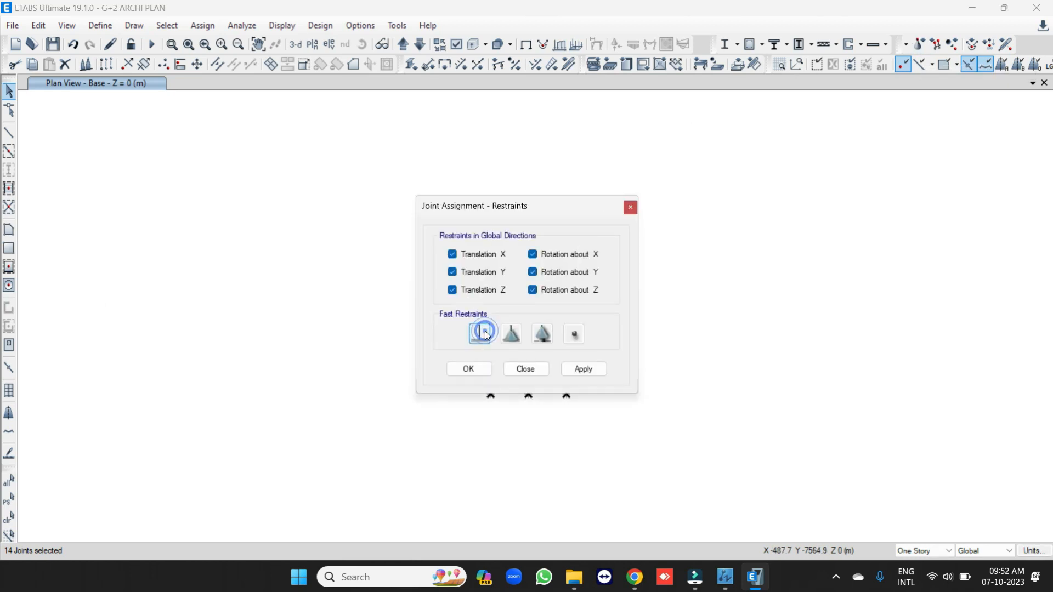
click(468, 368)
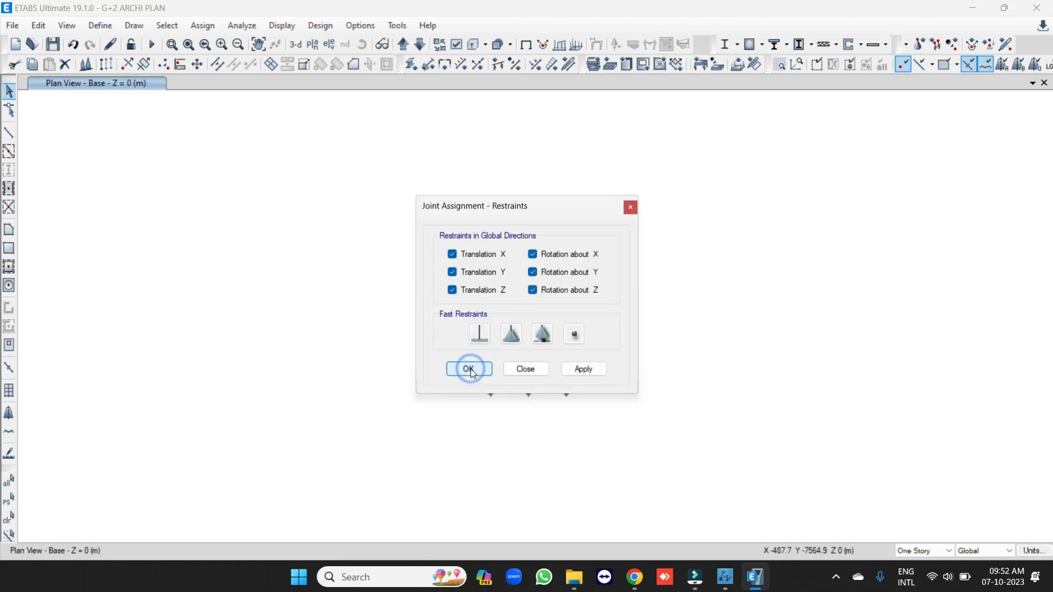
click(293, 42)
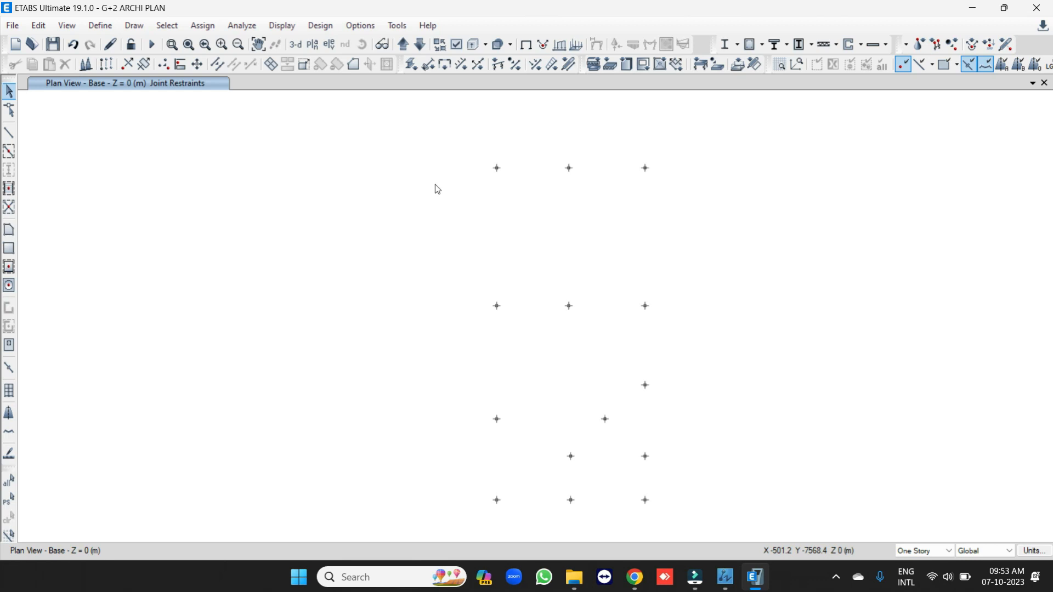
- Switch to ZWCAD+ and compare the FIRST FLOOR ROOF layout with the Story2 plan in ETABS, placing both windows side by side
click(402, 45)
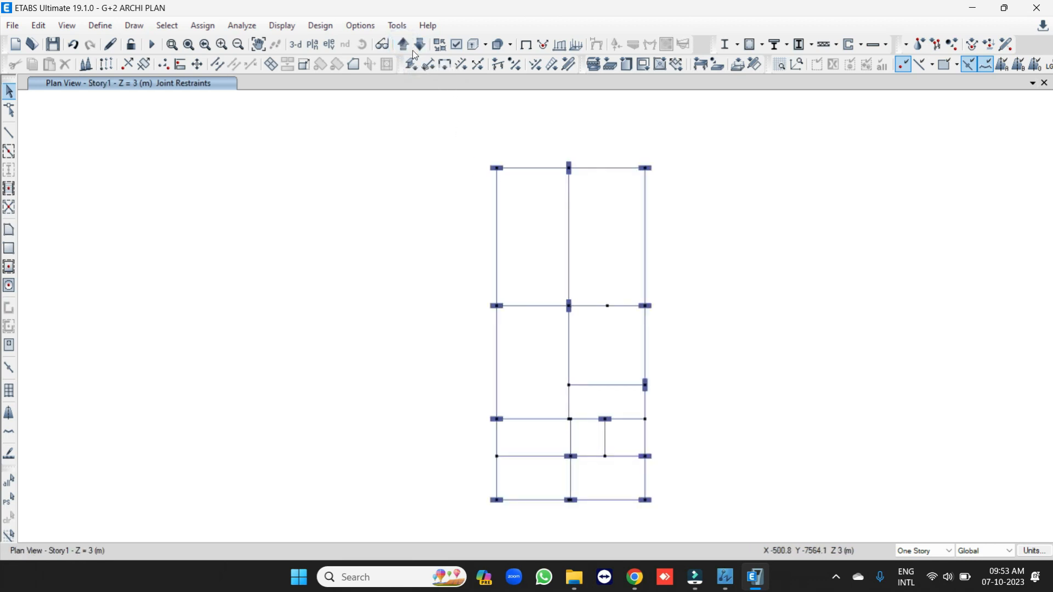
click(405, 48)
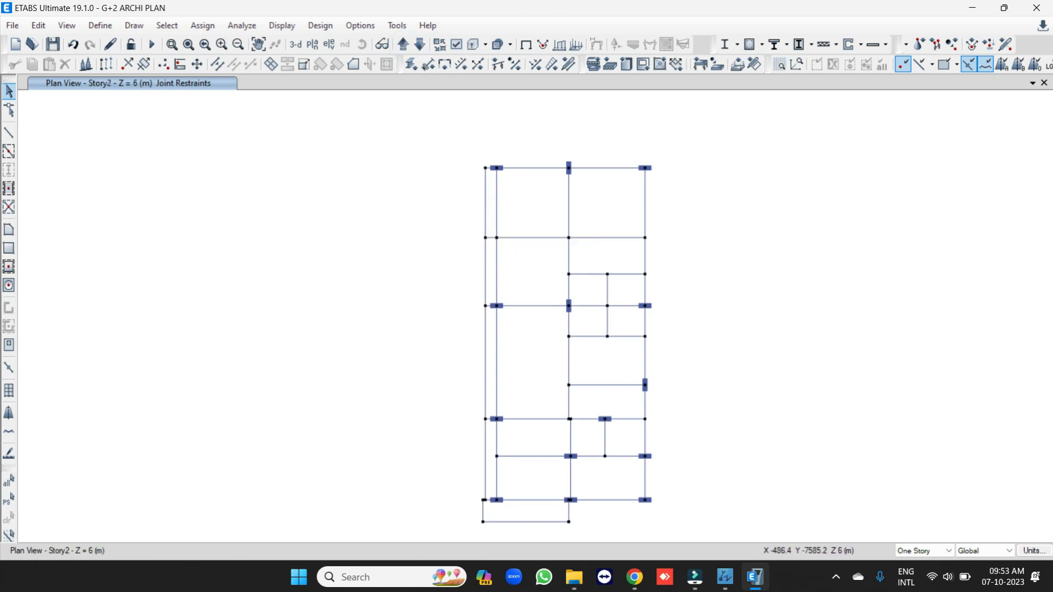
click(724, 579)
scroll(224, 271, up, 3)
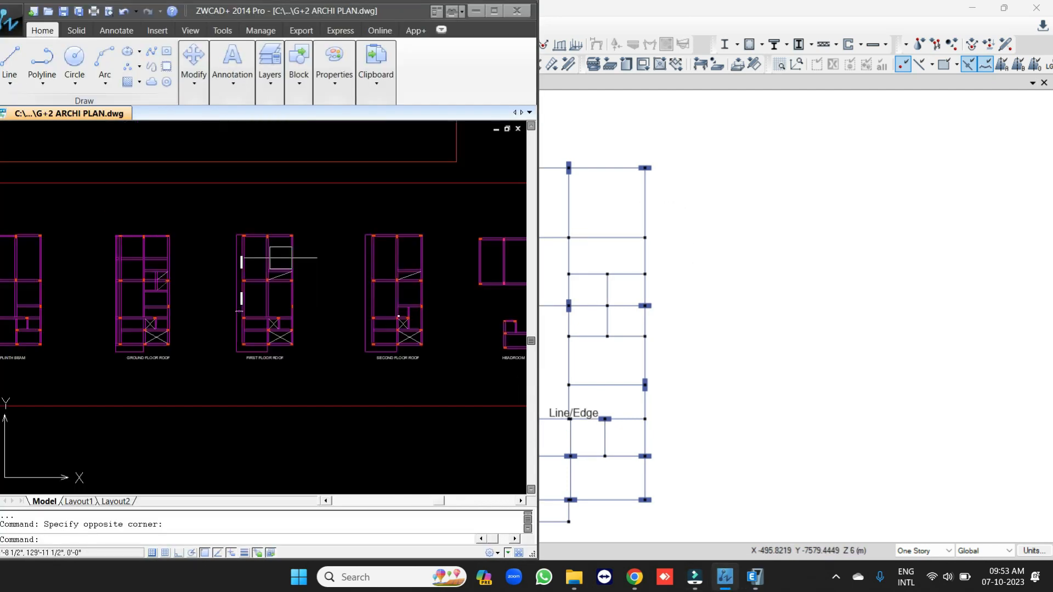
scroll(226, 271, up, 2)
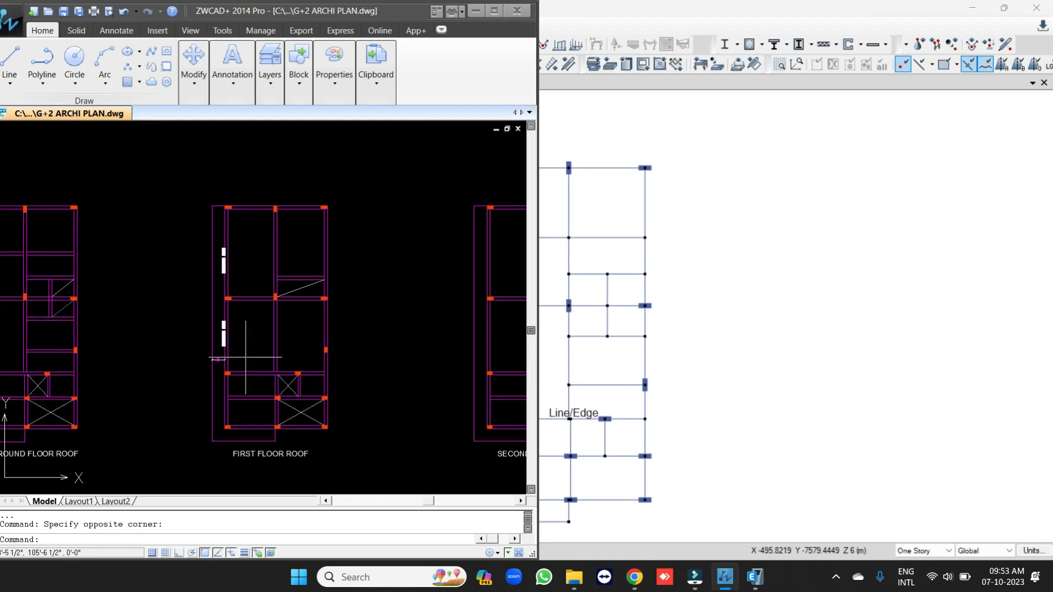
click(639, 263)
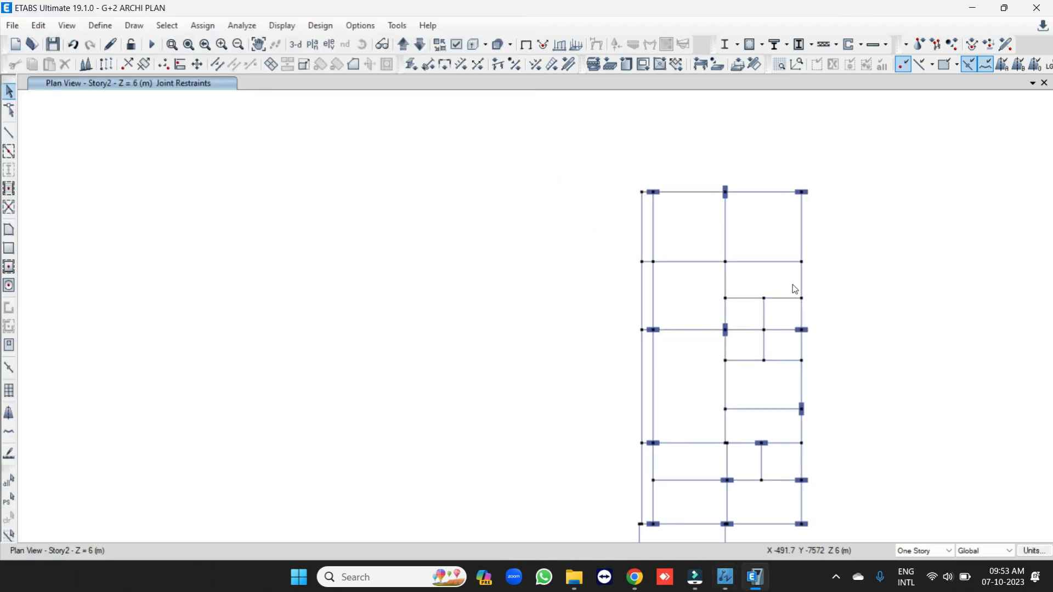
click(1003, 8)
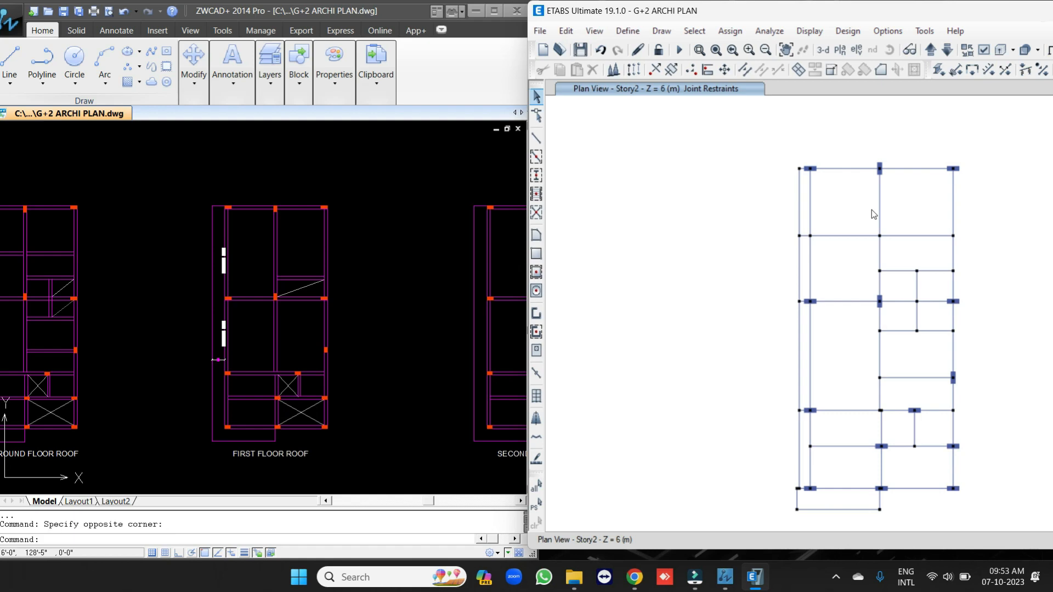
double_click(939, 9)
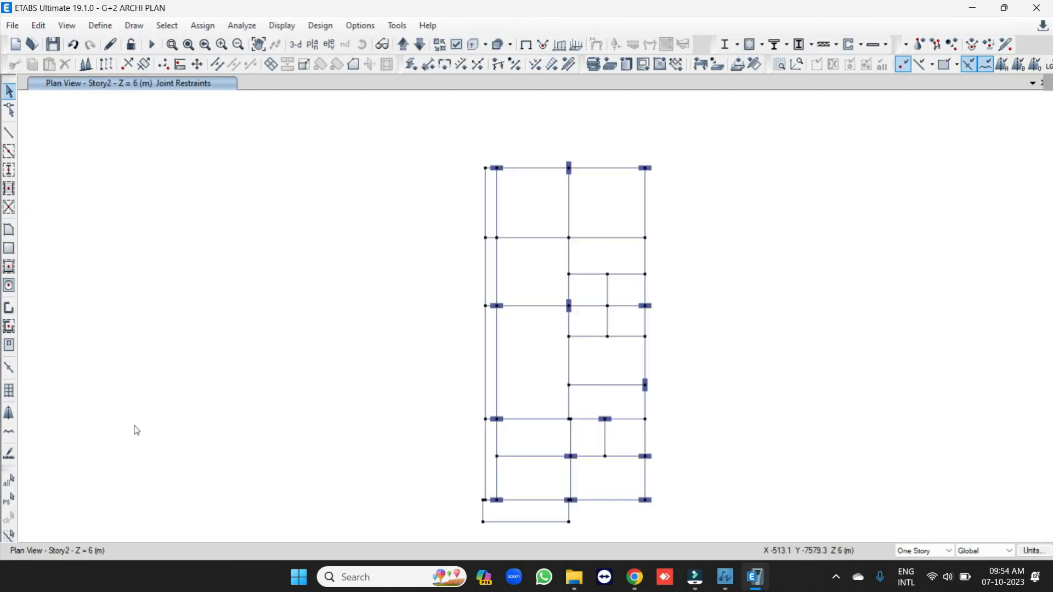